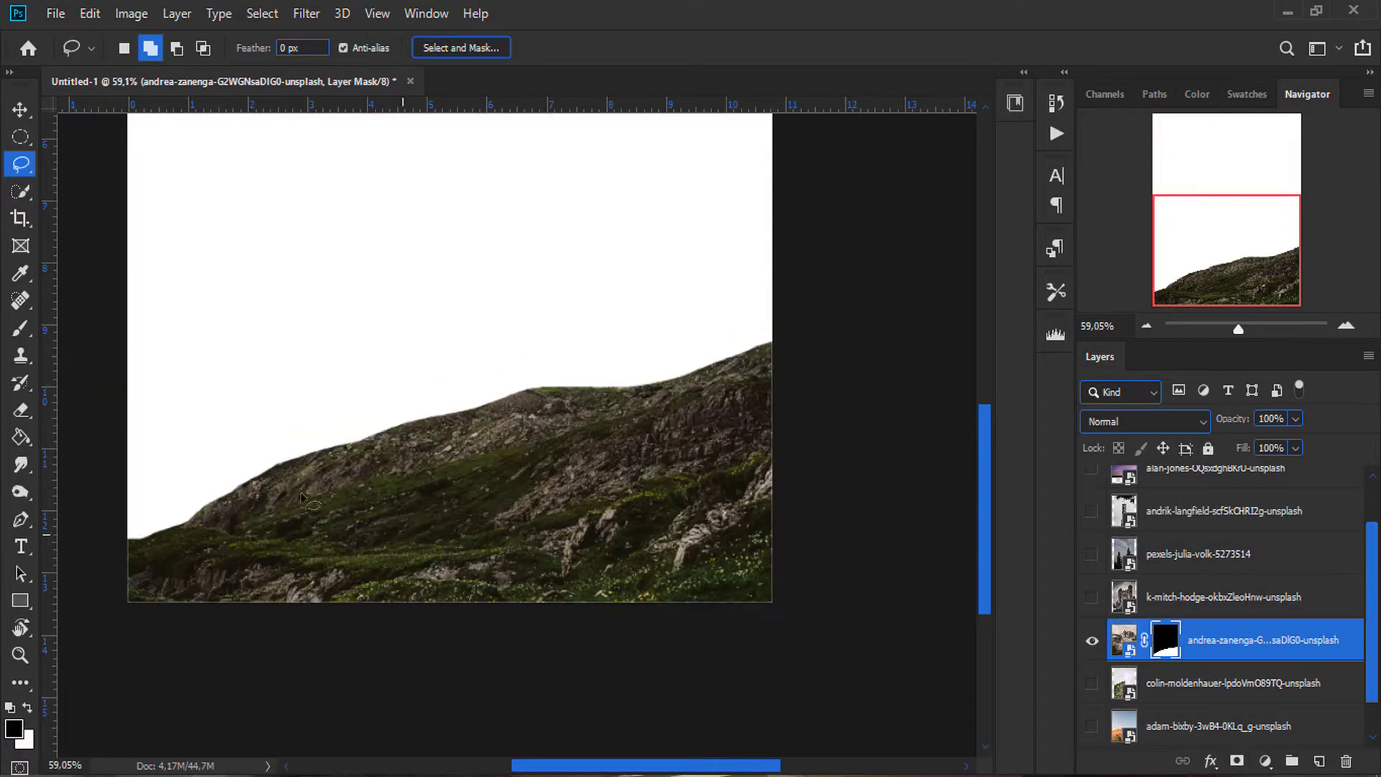
# Step: Mask the sky off the hill layer, then refine the ridge edge in Select and Mask using Onion Skin view
pyautogui.press('w')
pyautogui.hotkey('ctrl', 'alt', 'r')
pyautogui.click(1173, 172)
pyautogui.click(1129, 222)
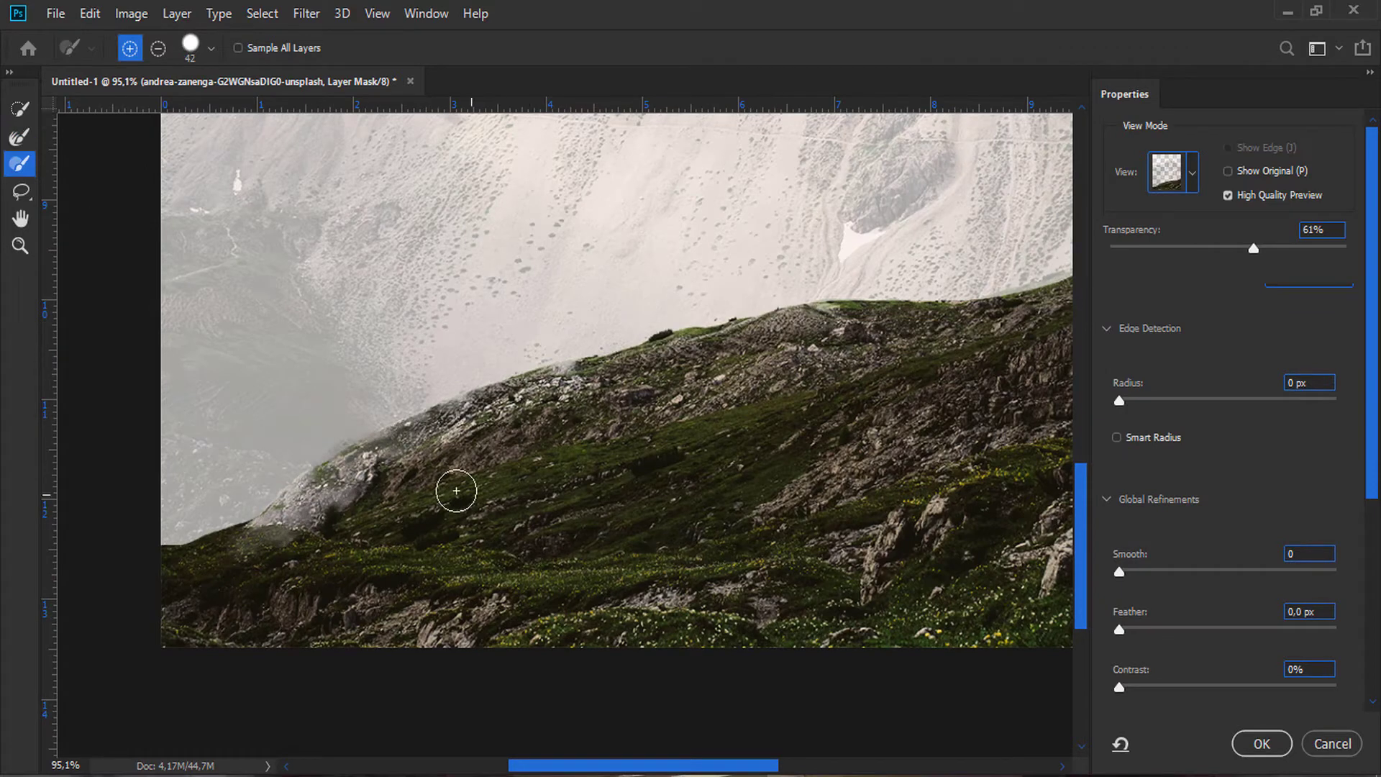
pyautogui.moveTo(536, 396); pyautogui.dragTo(536, 343)
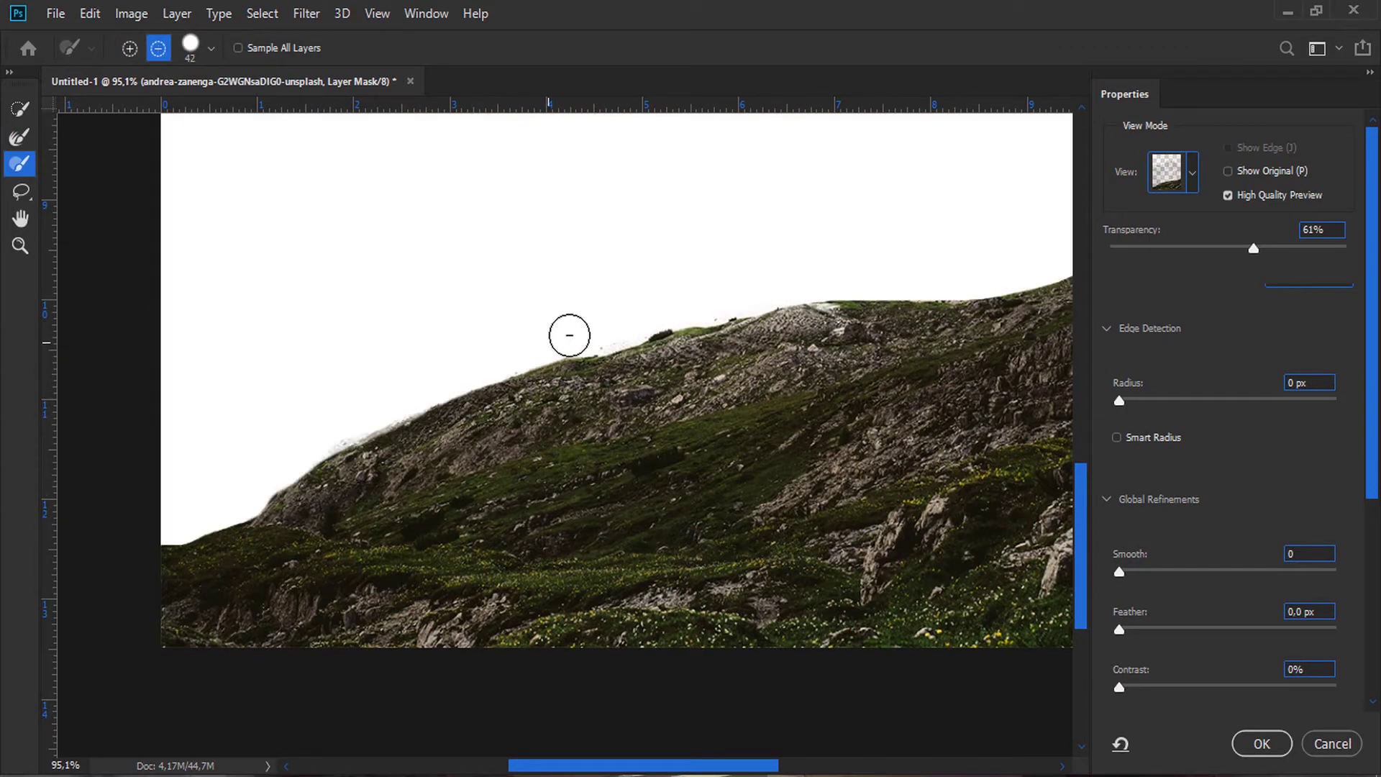
pyautogui.hscroll(5, 706, 264)
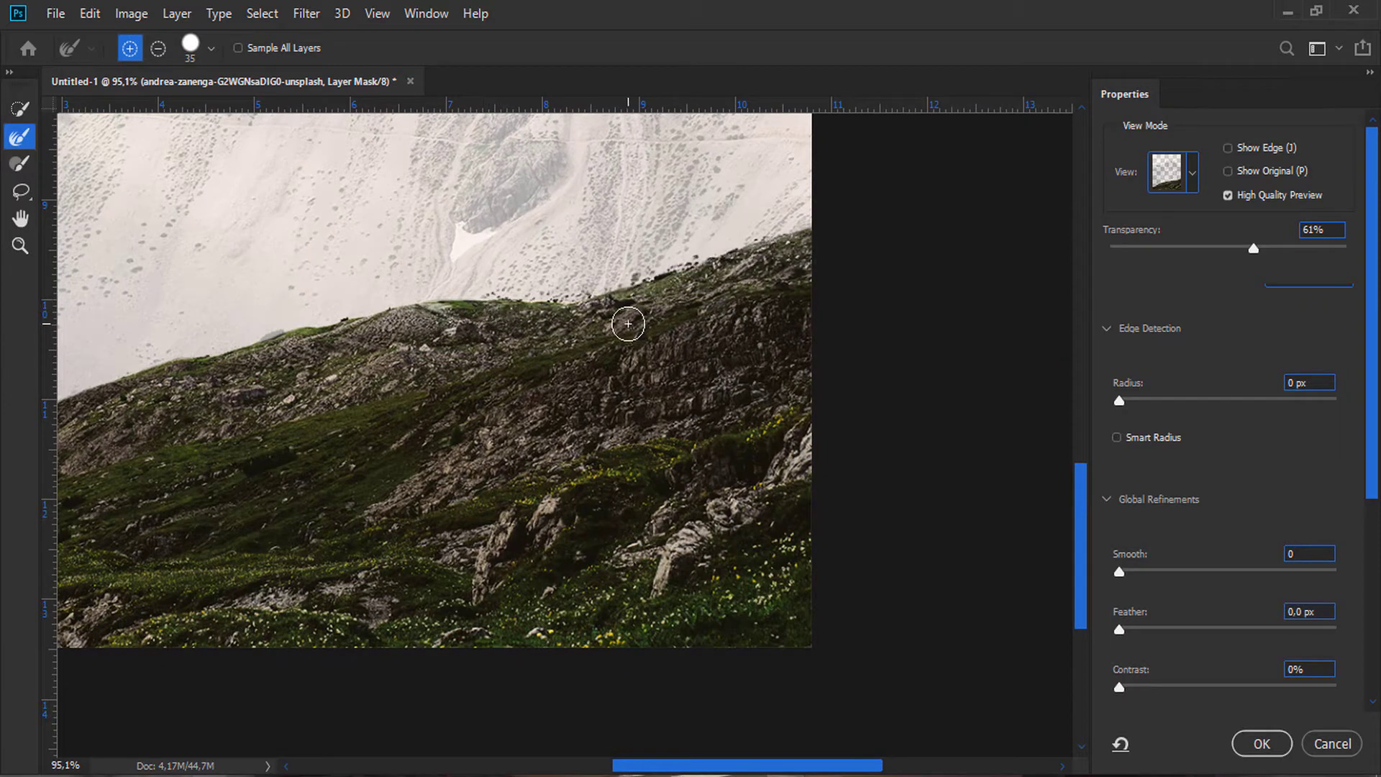
pyautogui.hscroll(2, 628, 324)
# Step: Finish the hill mask, then scale the hill up and move it right
pyautogui.click(1263, 744)
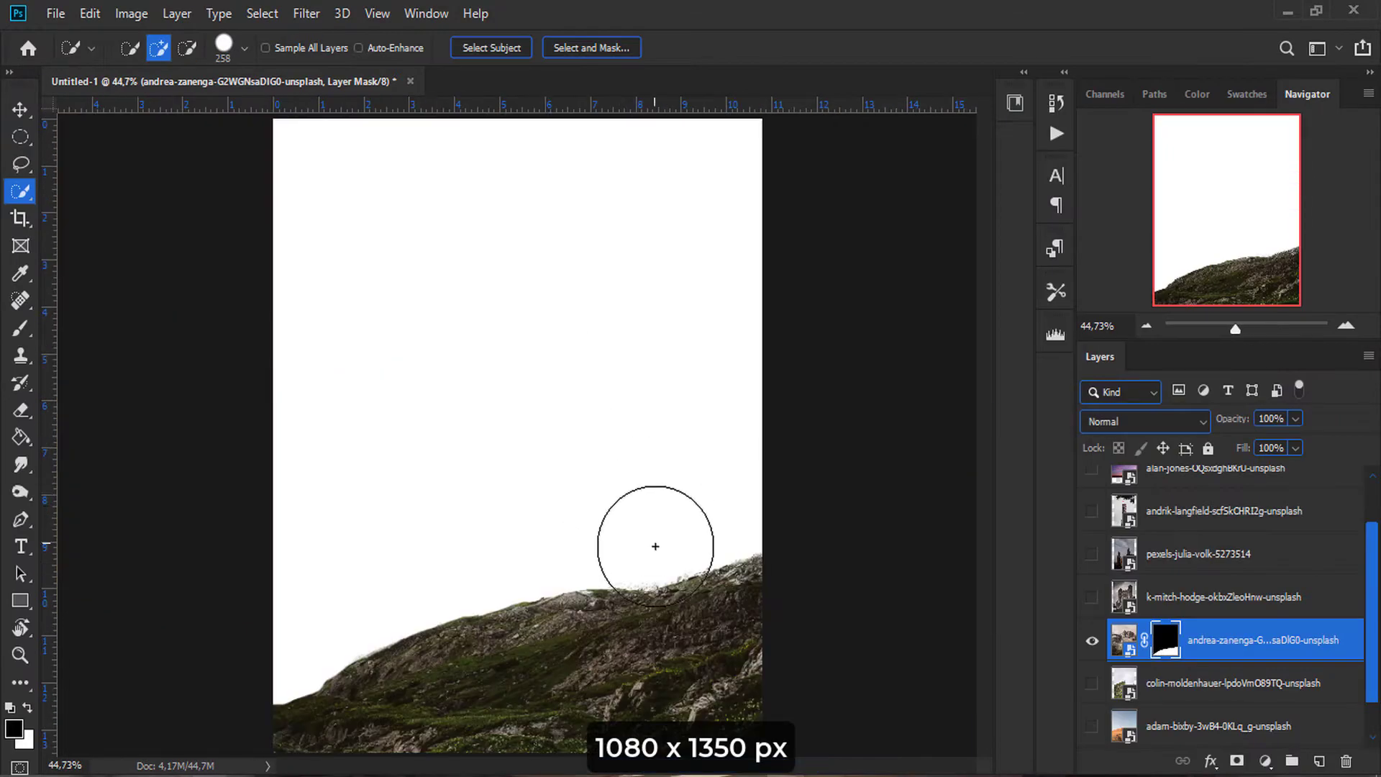
pyautogui.press('v')
pyautogui.moveTo(295, 147); pyautogui.dragTo(385, 262)
pyautogui.moveTo(620, 497)
pyautogui.mouseDown()
pyautogui.moveTo(649, 497)
pyautogui.moveTo(637, 497)
pyautogui.mouseUp()
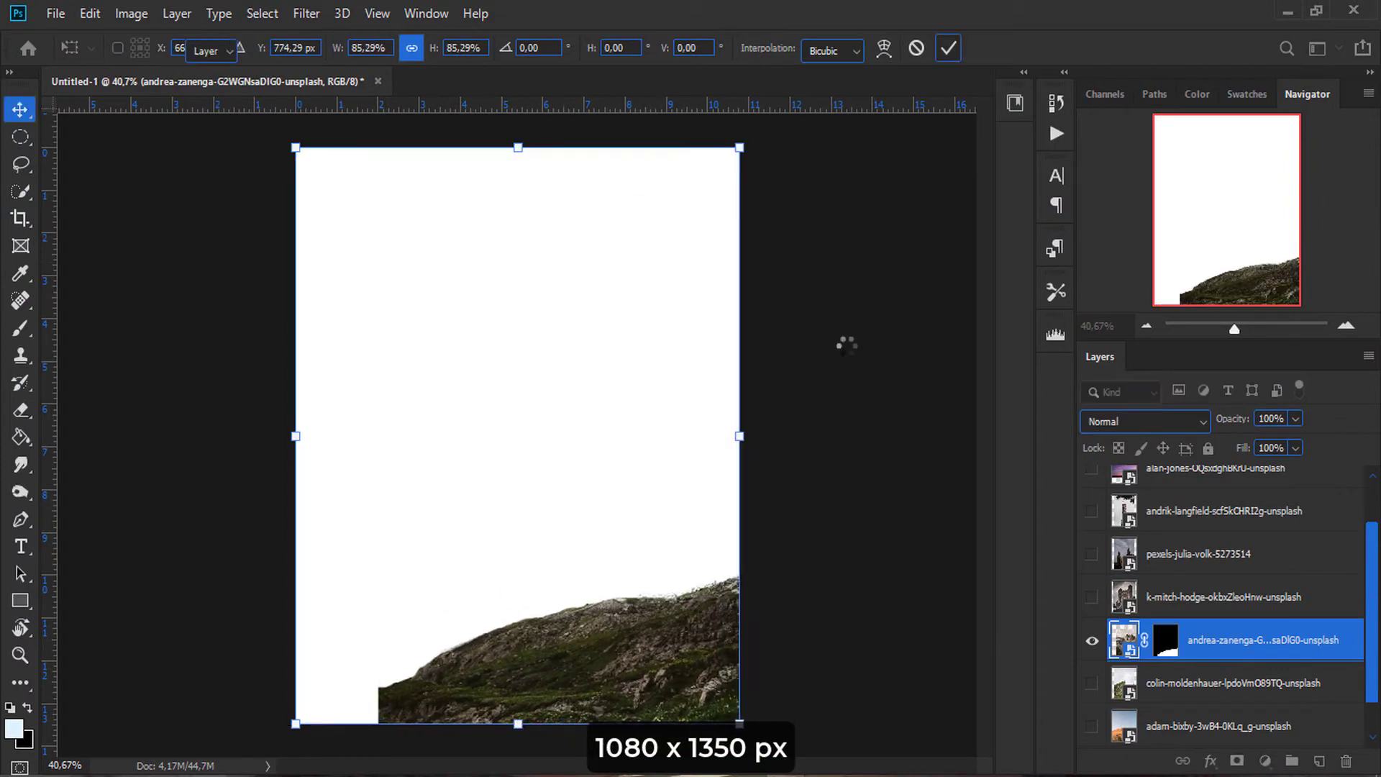
pyautogui.press('Return')
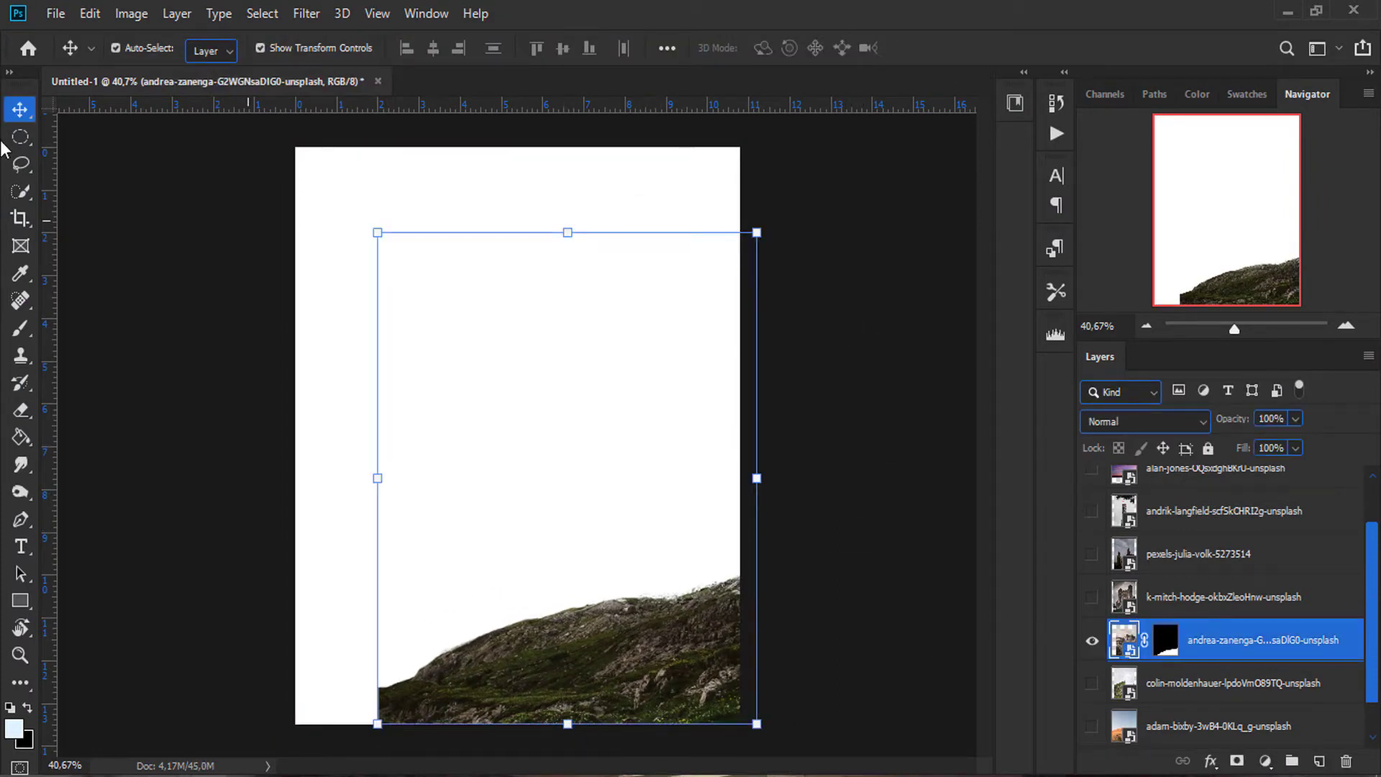
# Step: Stretch the hill layer upward over the lower part of the canvas
pyautogui.click(20, 137)
pyautogui.moveTo(322, 442); pyautogui.dragTo(741, 725)
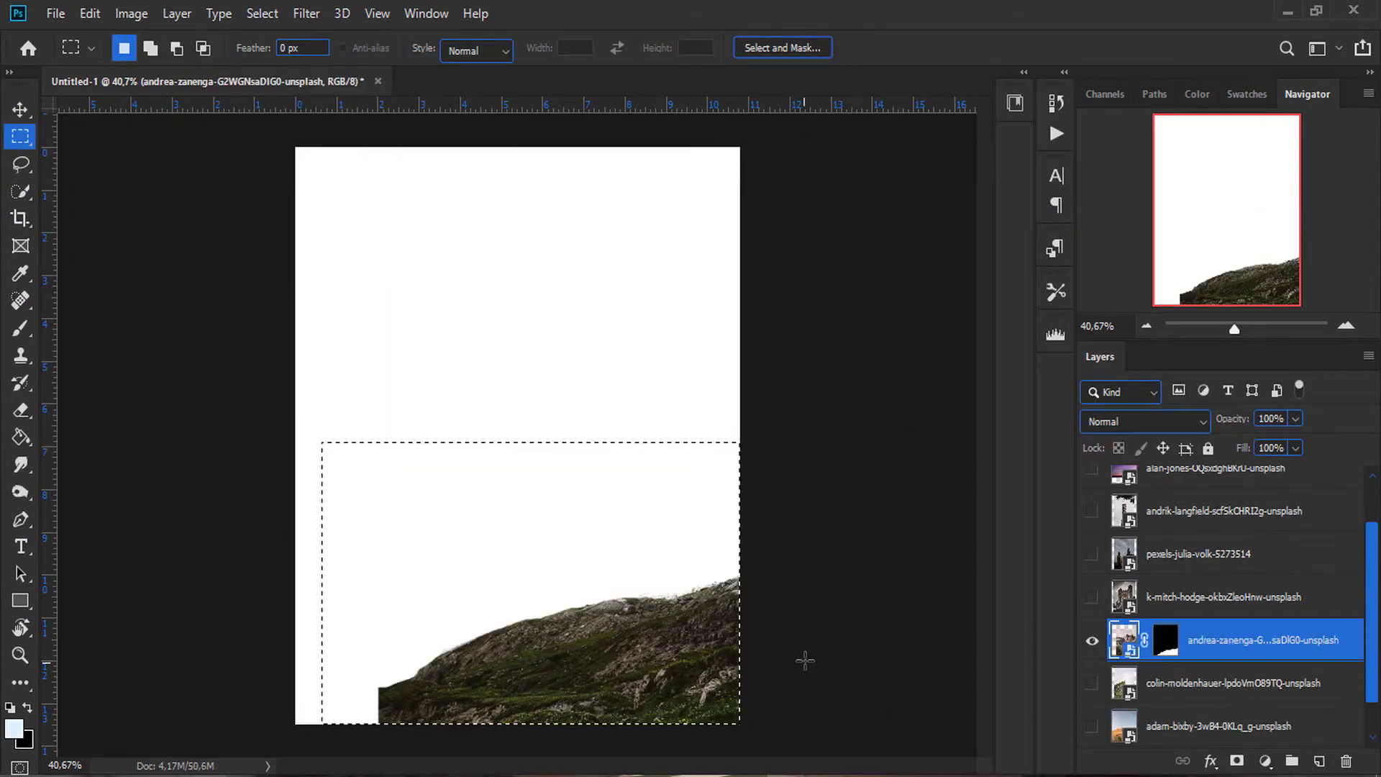
pyautogui.hotkey('ctrl', 'd')
pyautogui.press('v')
pyautogui.moveTo(567, 231); pyautogui.dragTo(567, 163)
pyautogui.press('Return')
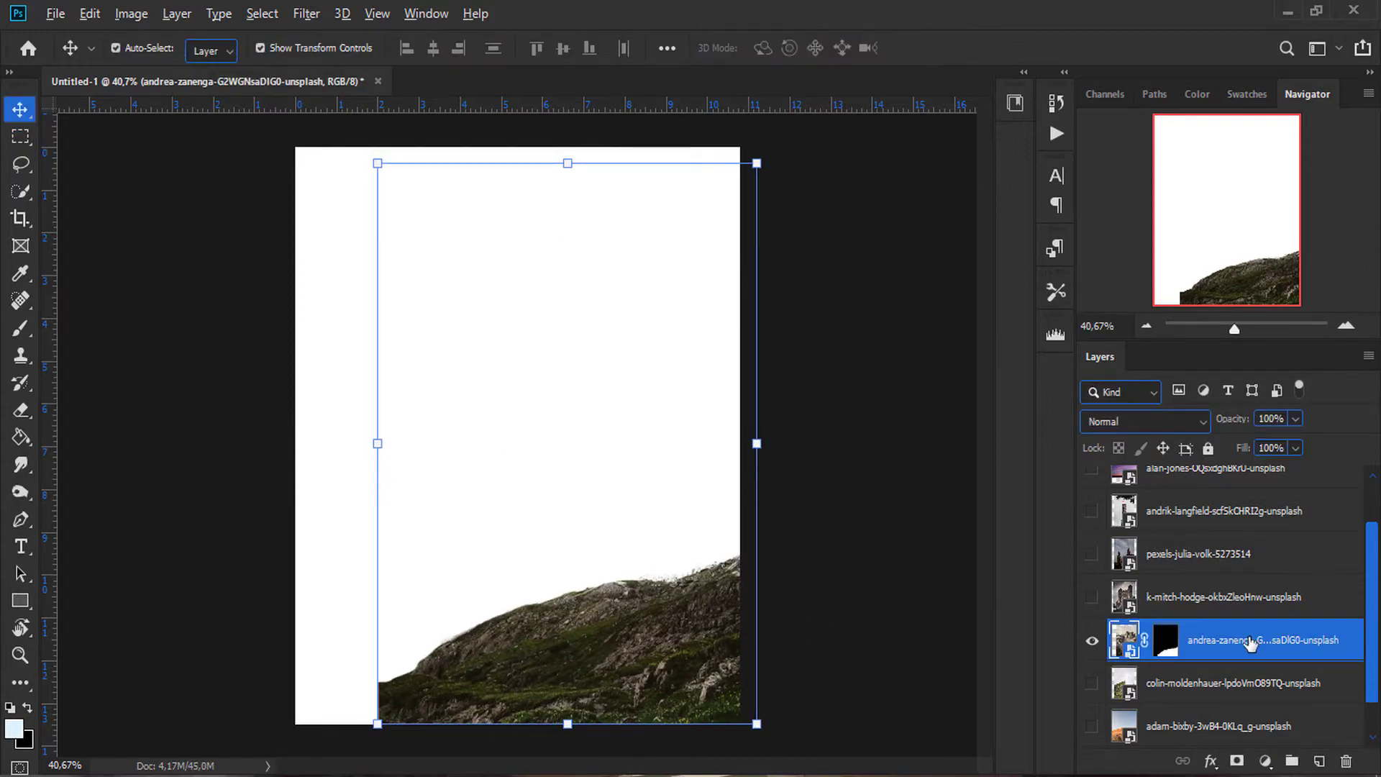
# Step: Duplicate the hill layer, then reposition and resize both hill layers together
pyautogui.hotkey('ctrl', 'j')
pyautogui.moveTo(642, 647); pyautogui.dragTo(642, 608)
pyautogui.keyDown('shift'); pyautogui.click(1259, 683); pyautogui.keyUp('shift')
pyautogui.moveTo(723, 658); pyautogui.dragTo(698, 657)
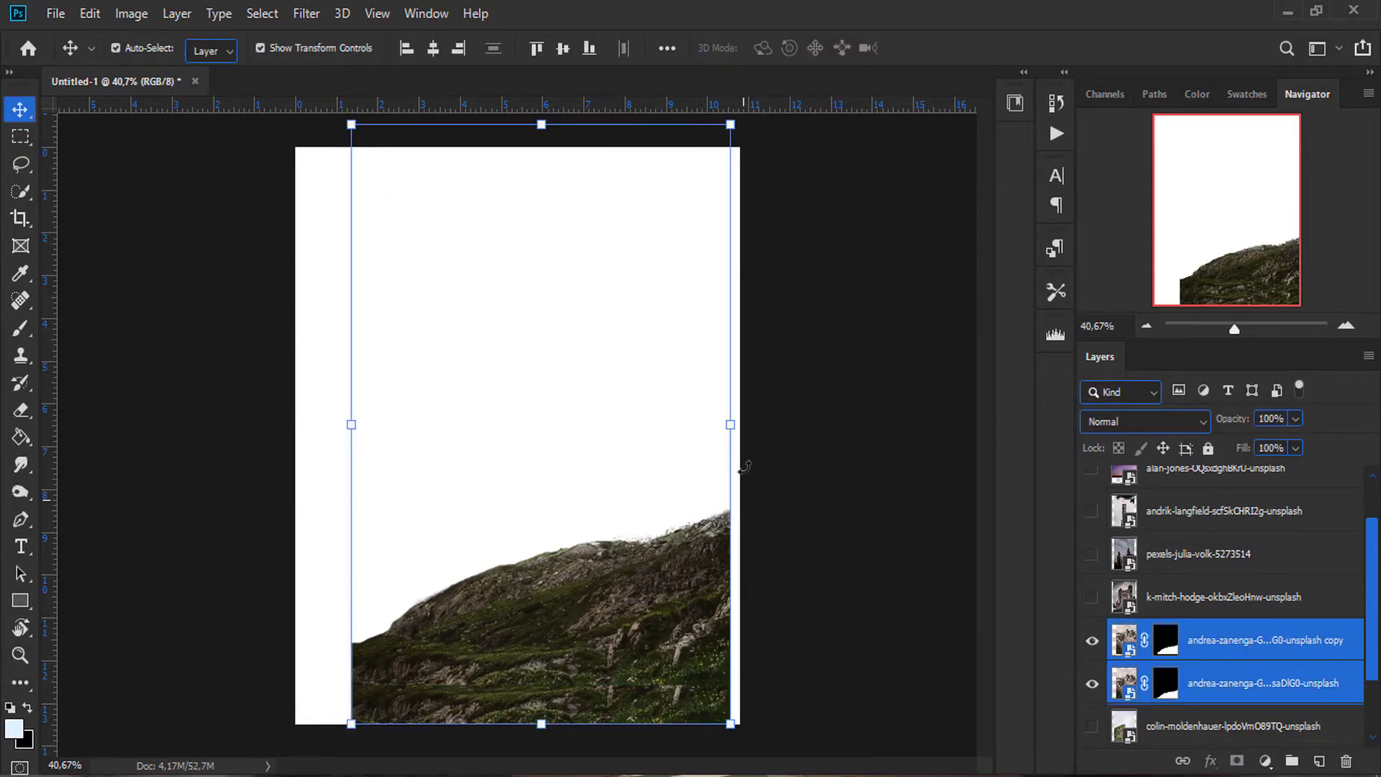
pyautogui.moveTo(731, 425); pyautogui.dragTo(746, 424)
pyautogui.press('Return')
# Step: Ready a round brush at 35% flow and 81% opacity on the hill copy's mask
pyautogui.click(1165, 640)
pyautogui.press('b')
pyautogui.rightClick(795, 503)
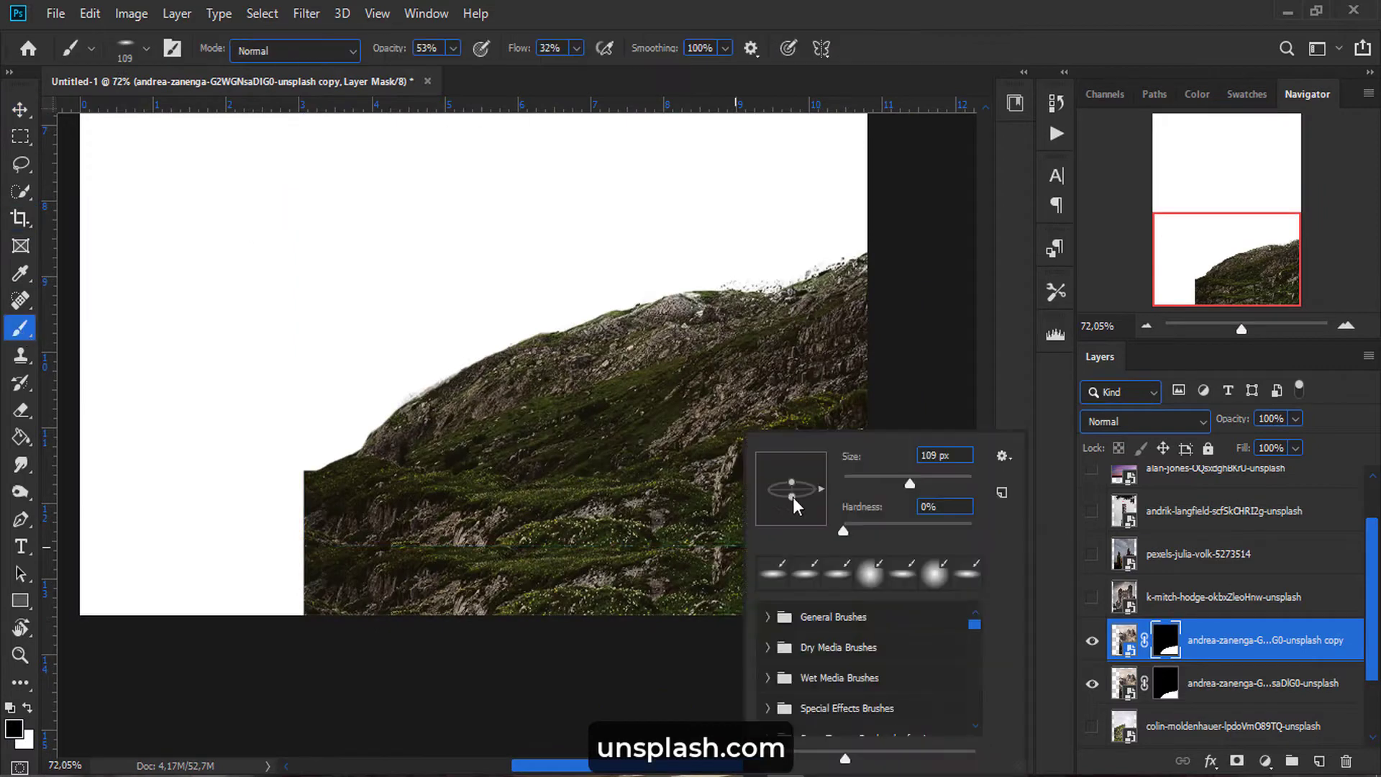
pyautogui.moveTo(792, 496); pyautogui.dragTo(791, 519)
pyautogui.press('Return')
pyautogui.hotkey('shift', '3')
pyautogui.hotkey('shift', '5')
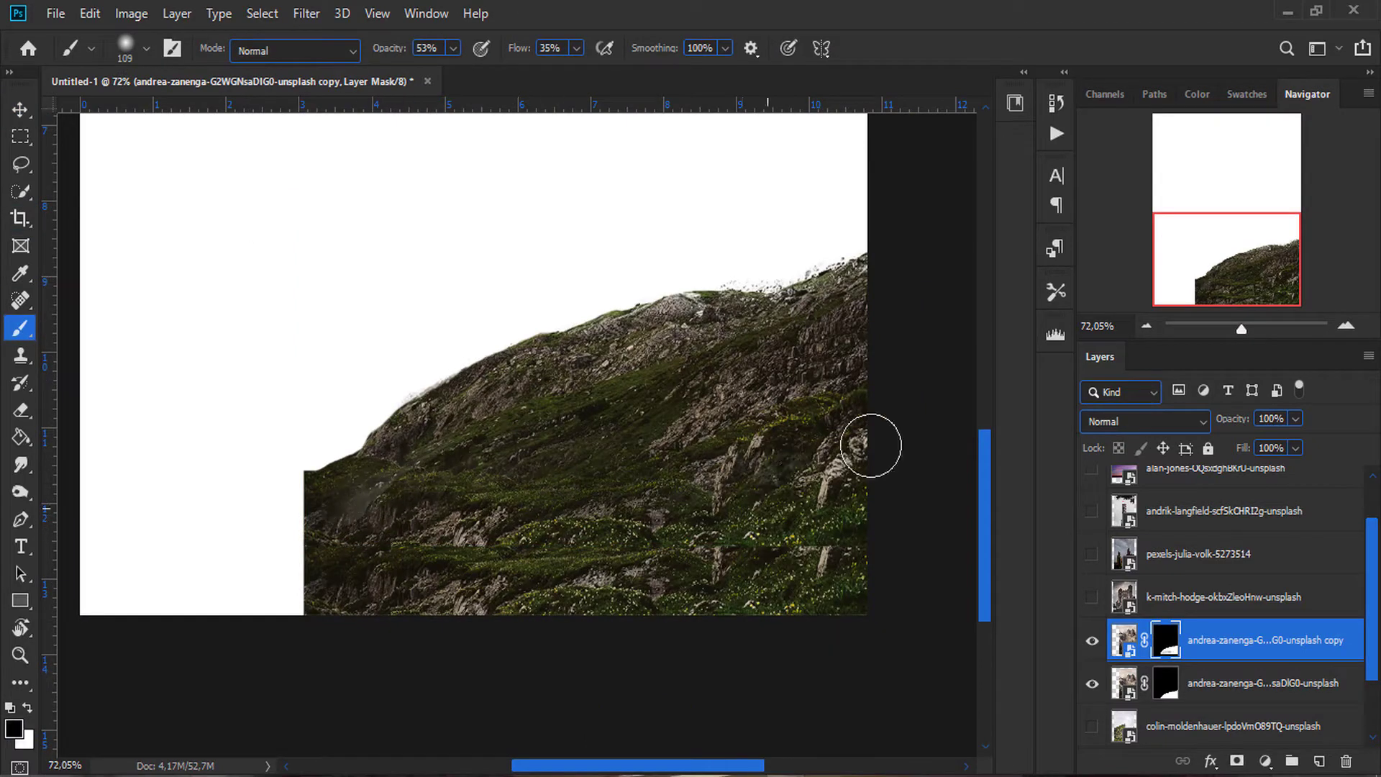
pyautogui.press('8')
pyautogui.press('1')
pyautogui.scroll(5, 437, 478)
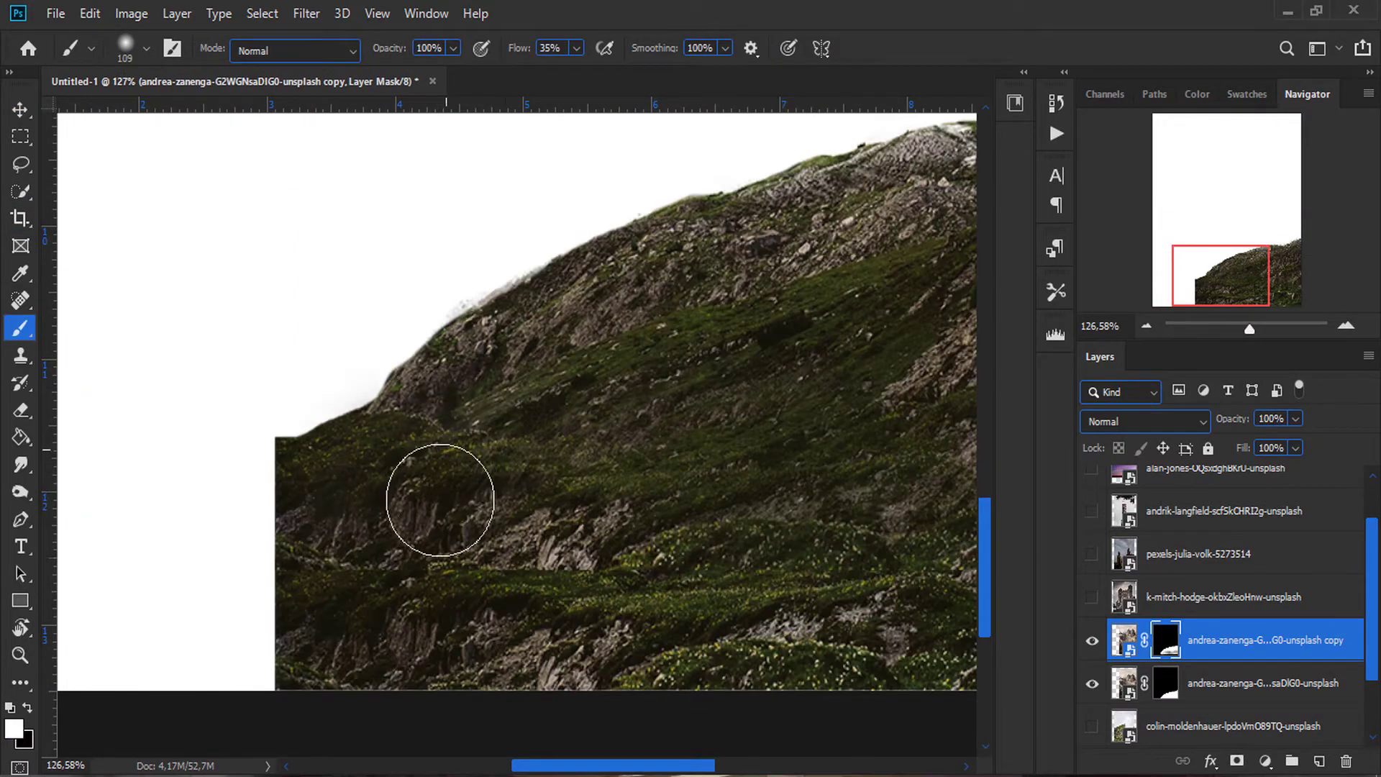
# Step: Show and select the cliff photo layer
pyautogui.press('v')
pyautogui.scroll(-5, 817, 493)
pyautogui.click(1092, 726)
pyautogui.click(1223, 726)
# Step: Shift the cliff photo left and copy a quick selection of the green cliff to a new layer
pyautogui.moveTo(480, 527)
pyautogui.mouseDown()
pyautogui.moveTo(459, 528)
pyautogui.moveTo(468, 575)
pyautogui.mouseUp()
pyautogui.click(21, 191)
pyautogui.moveTo(340, 610); pyautogui.dragTo(571, 723)
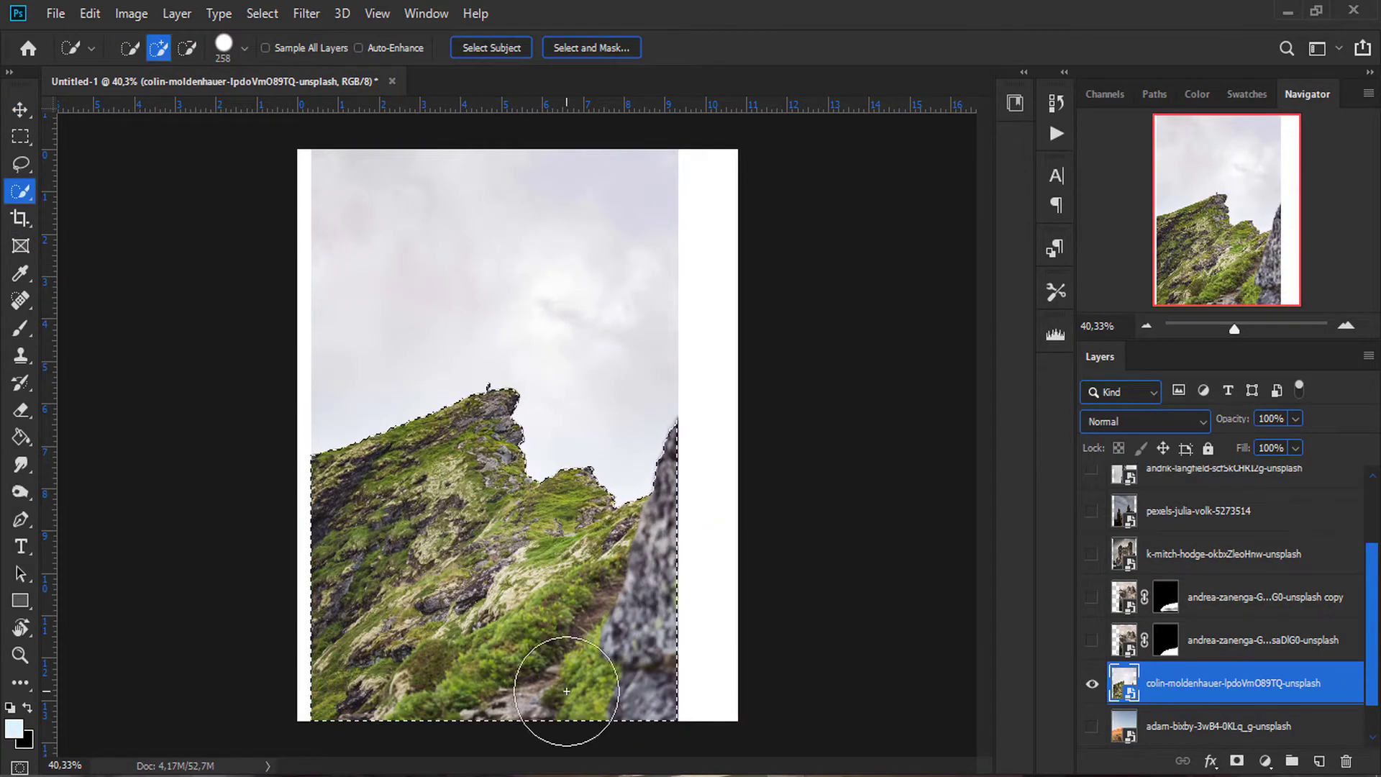
pyautogui.click(20, 164)
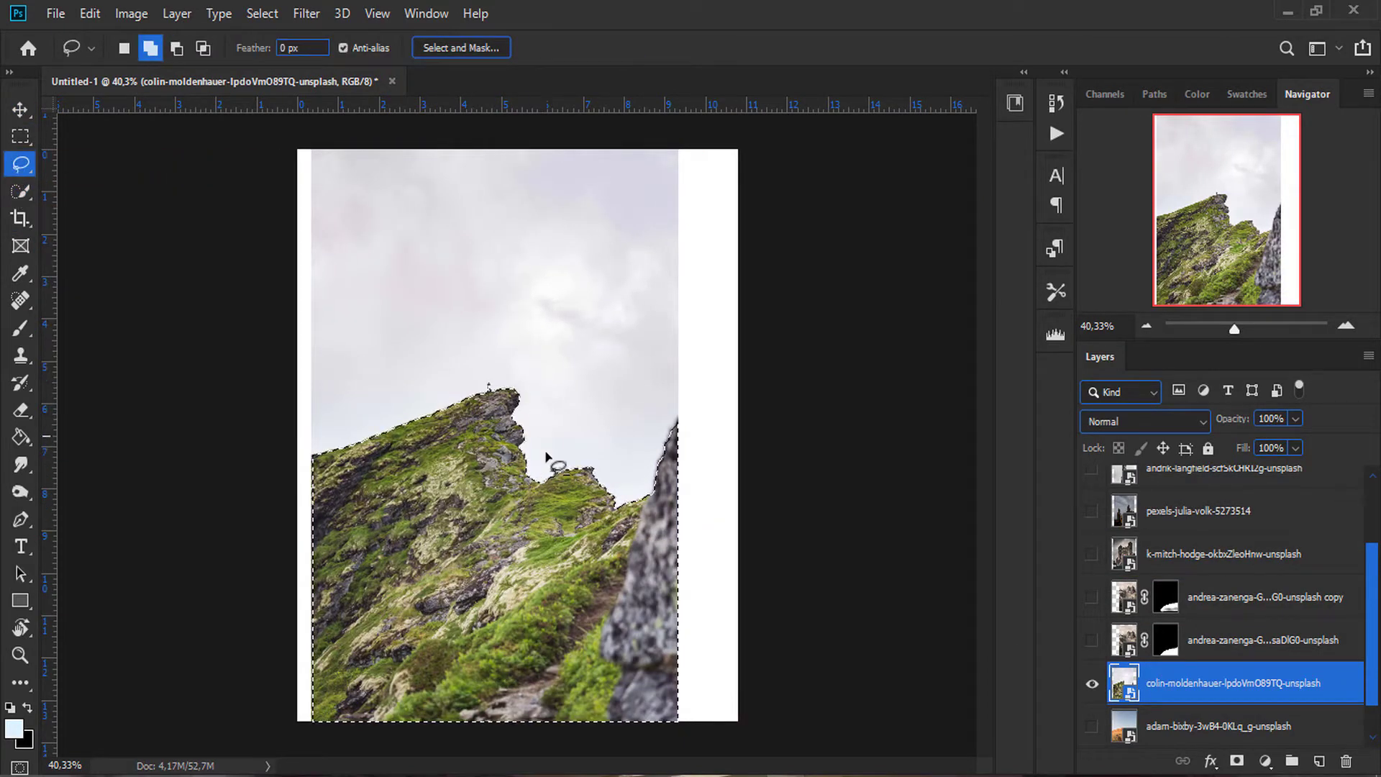
pyautogui.hotkey('ctrl', 'j')
# Step: Squash the cut-out cliff to a shorter height and nudge it left and down
pyautogui.moveTo(1092, 679); pyautogui.dragTo(1092, 727)
pyautogui.click(1092, 597)
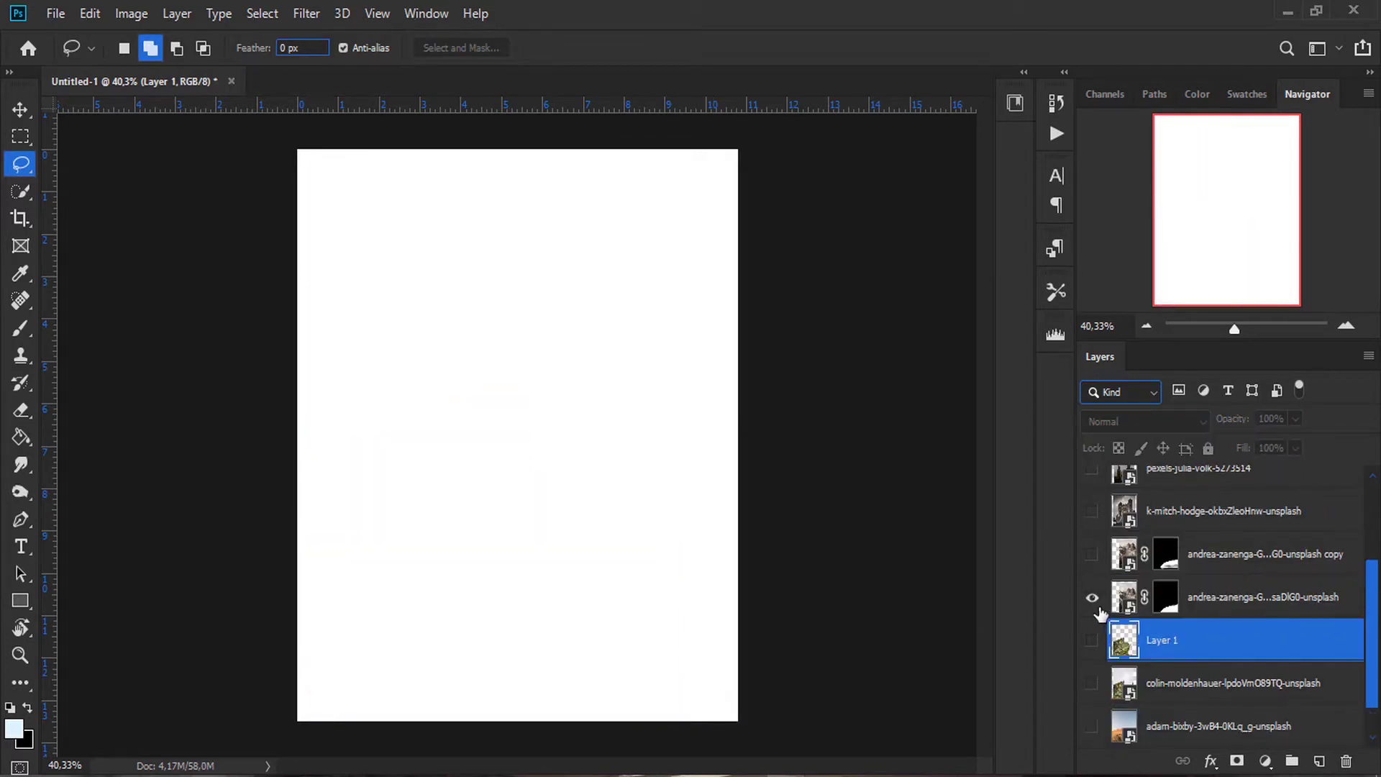
pyautogui.click(1092, 554)
pyautogui.press('v')
pyautogui.click(1092, 640)
pyautogui.moveTo(466, 385); pyautogui.dragTo(467, 443)
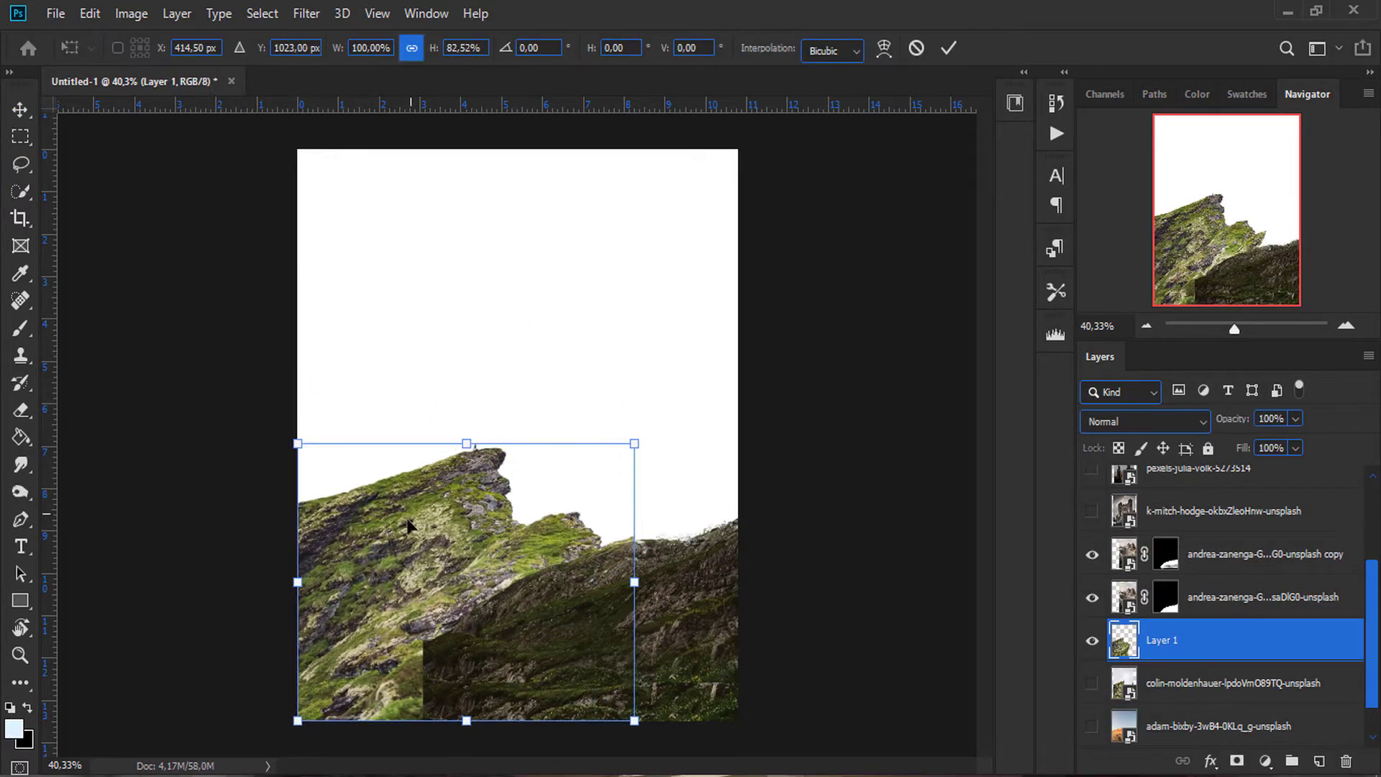
pyautogui.moveTo(407, 525); pyautogui.dragTo(400, 541)
pyautogui.press('Return')
# Step: Lasso part of the cliff and try Select and Mask on the selection
pyautogui.press('l')
pyautogui.moveTo(412, 474); pyautogui.dragTo(413, 476)
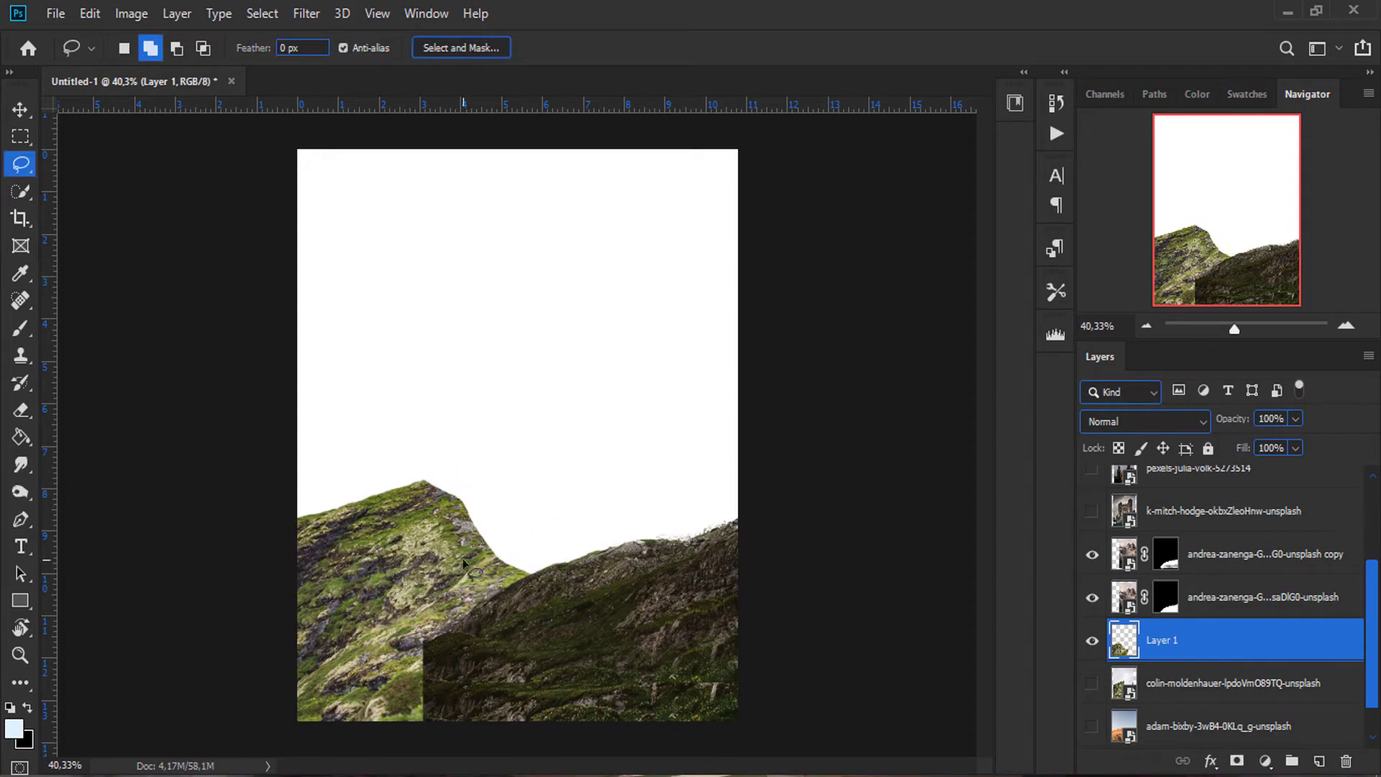
pyautogui.click(443, 44)
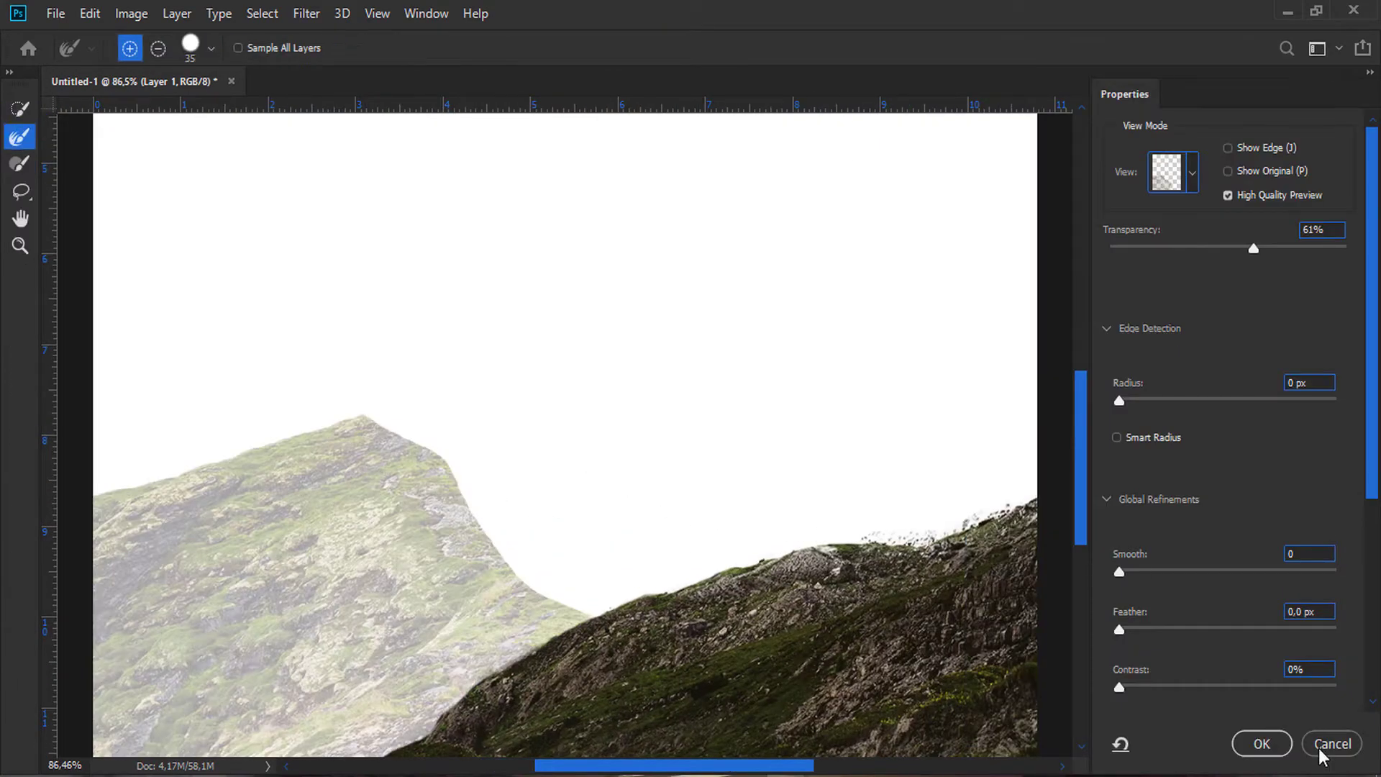
pyautogui.click(1329, 744)
pyautogui.hotkey('ctrl', 'alt', 'r')
pyautogui.click(1173, 173)
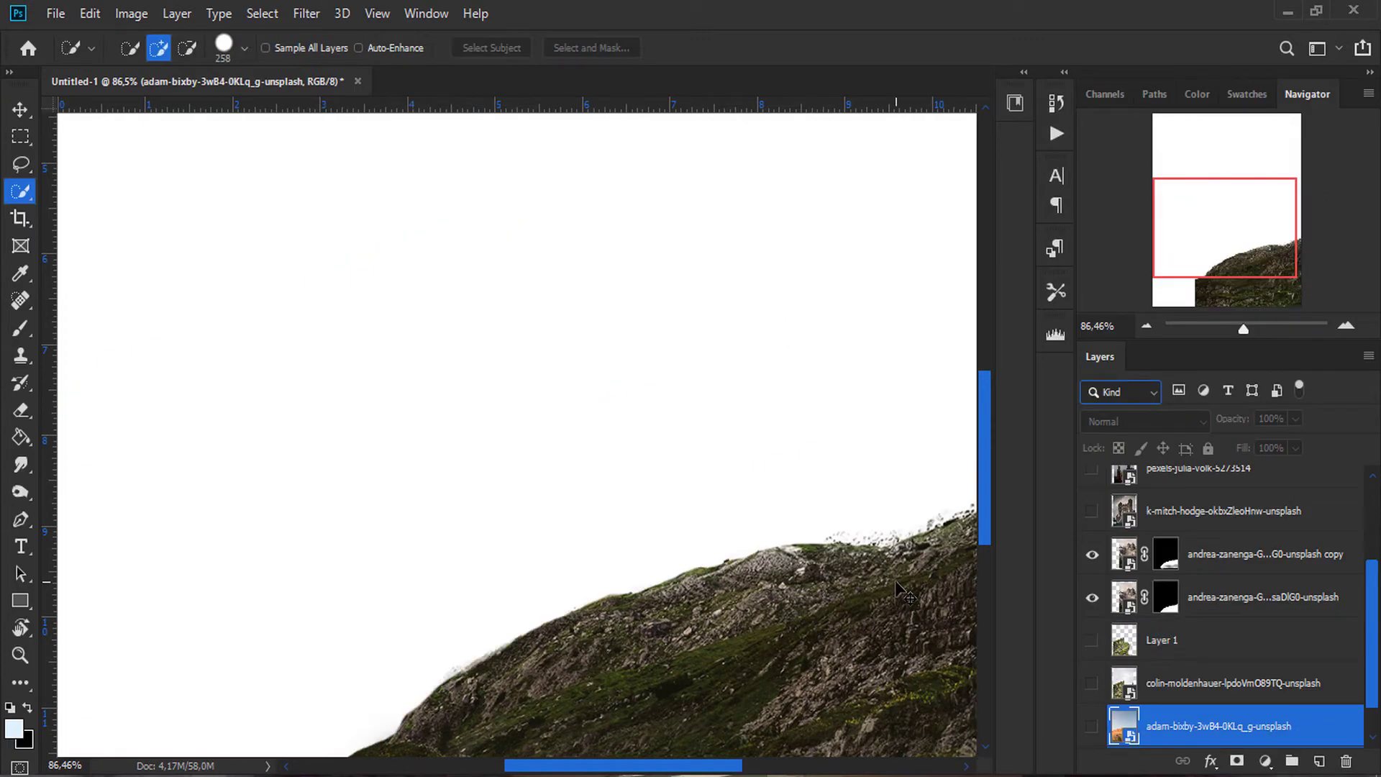
pyautogui.click(1176, 641)
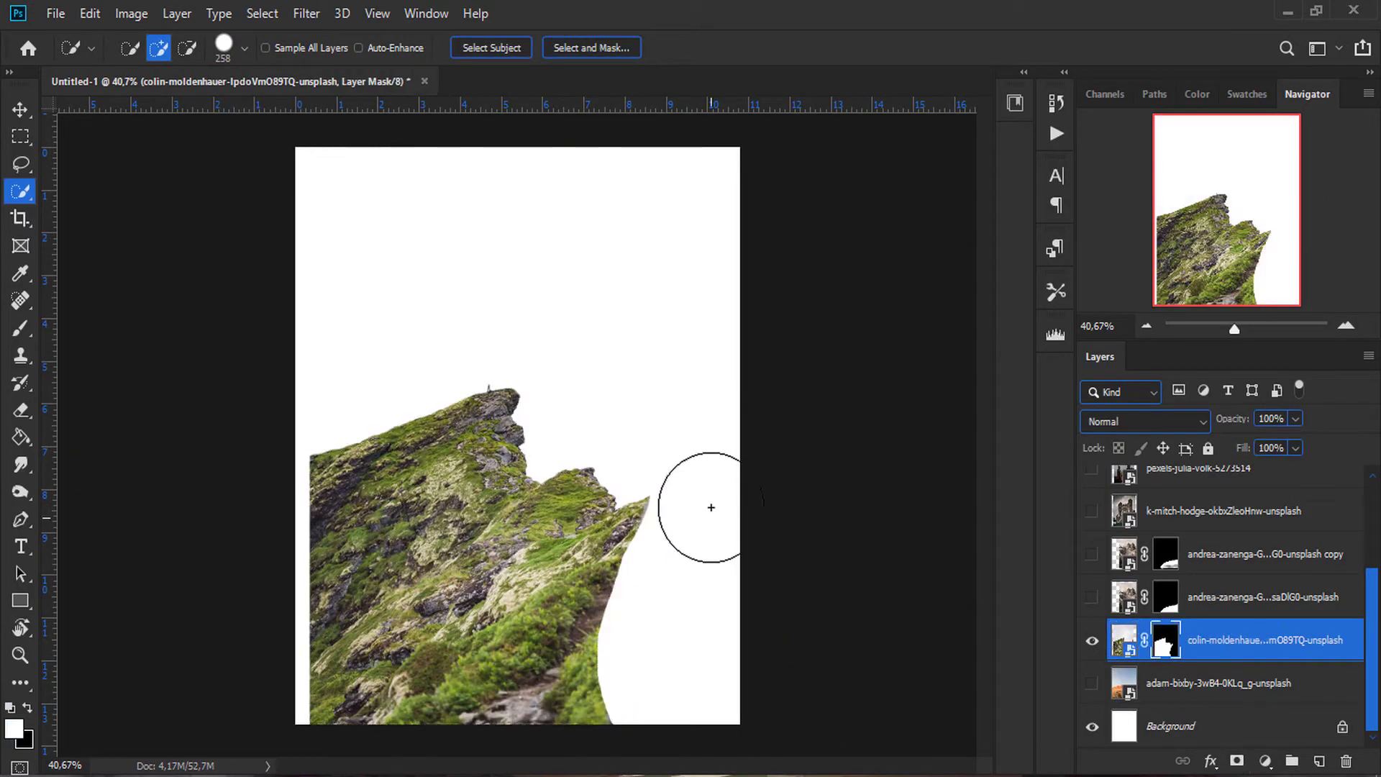
# Step: Show both hill layers and transform the cliff into place behind the hill
pyautogui.click(1092, 554)
pyautogui.click(1092, 597)
pyautogui.press('v')
pyautogui.moveTo(439, 432); pyautogui.dragTo(468, 499)
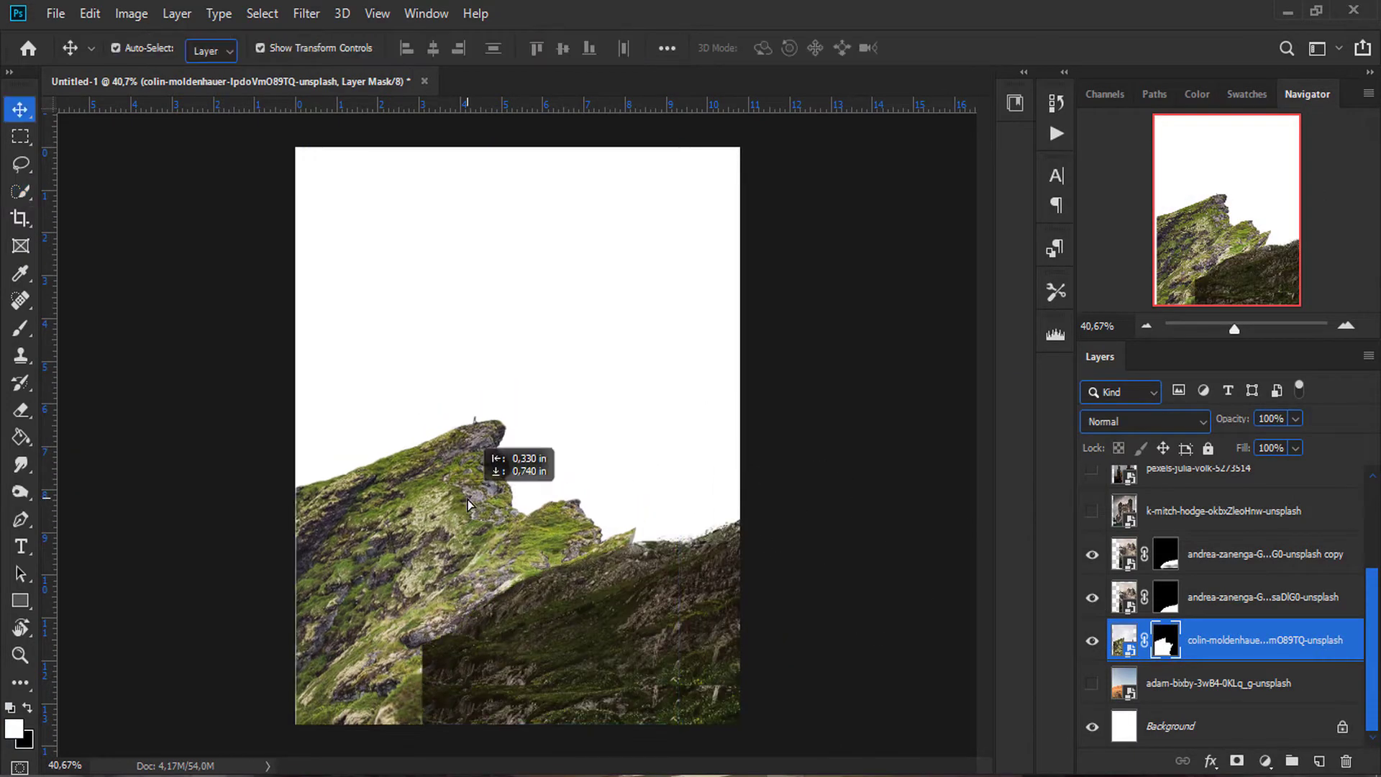
pyautogui.hotkey('ctrl', 't')
pyautogui.scroll(1, 515, 627)
pyautogui.moveTo(516, 627); pyautogui.dragTo(417, 611)
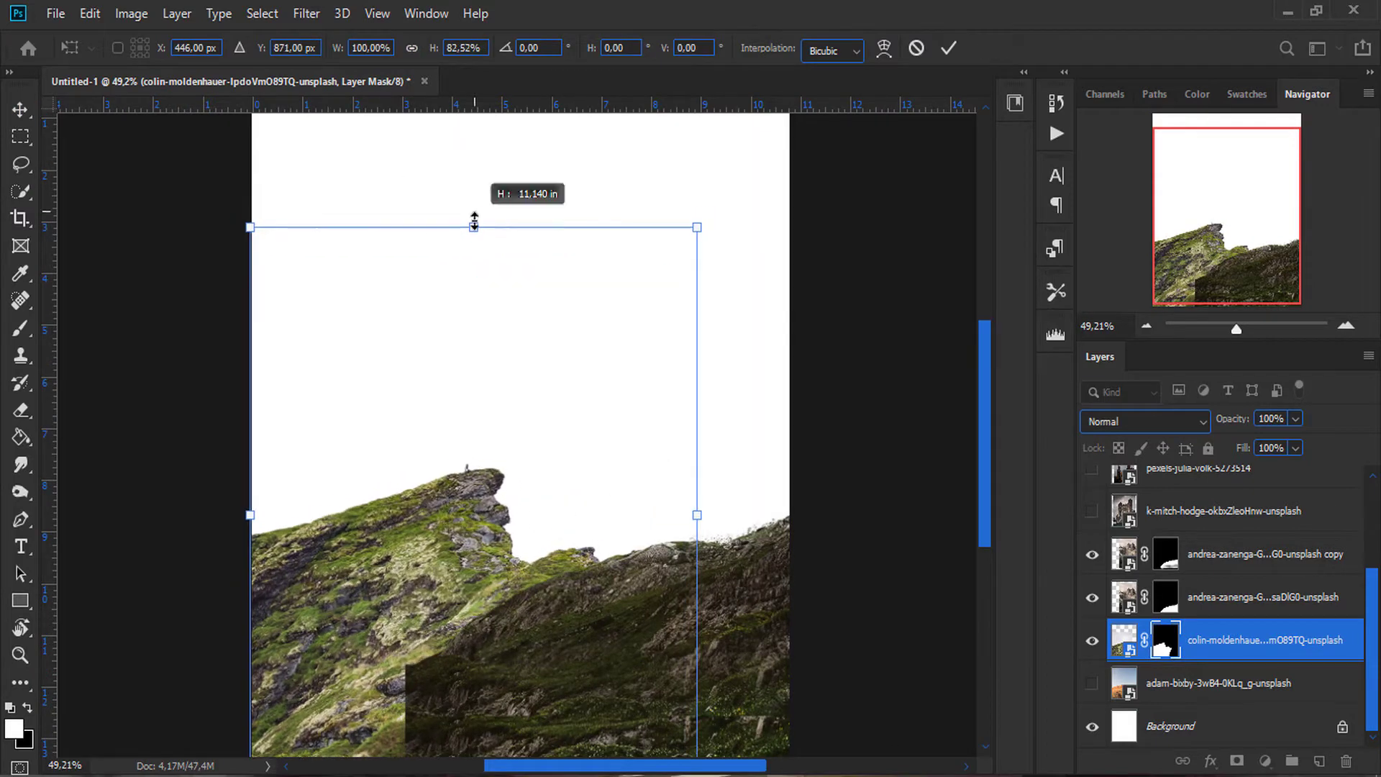
pyautogui.press('Return')
pyautogui.scroll(-3, 594, 431)
pyautogui.scroll(2, 598, 480)
# Step: Lasso the cliff's right edge along the ridge, mask it out, and refine the mask
pyautogui.click(482, 500)
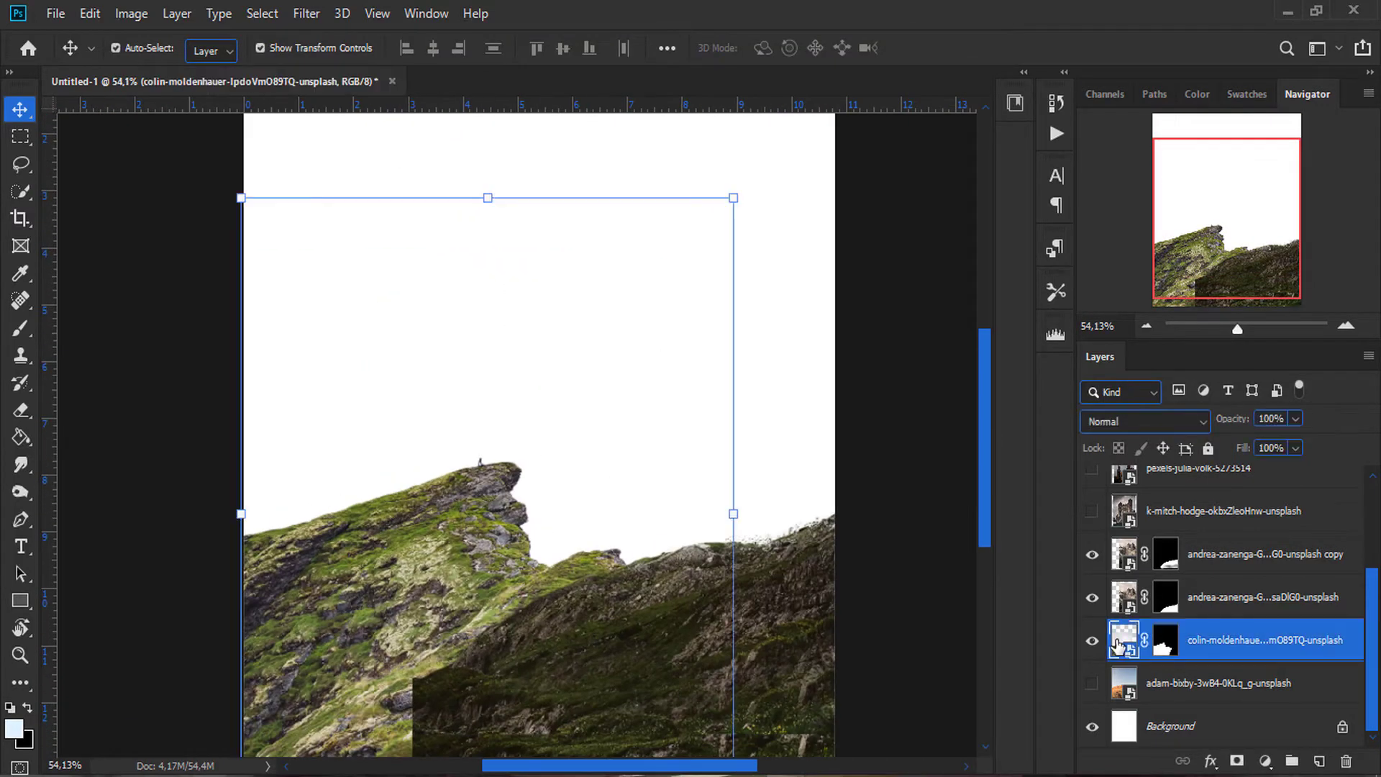
pyautogui.press('l')
pyautogui.scroll(3, 482, 500)
pyautogui.moveTo(342, 423); pyautogui.dragTo(719, 669)
pyautogui.press('Delete')
pyautogui.click(461, 47)
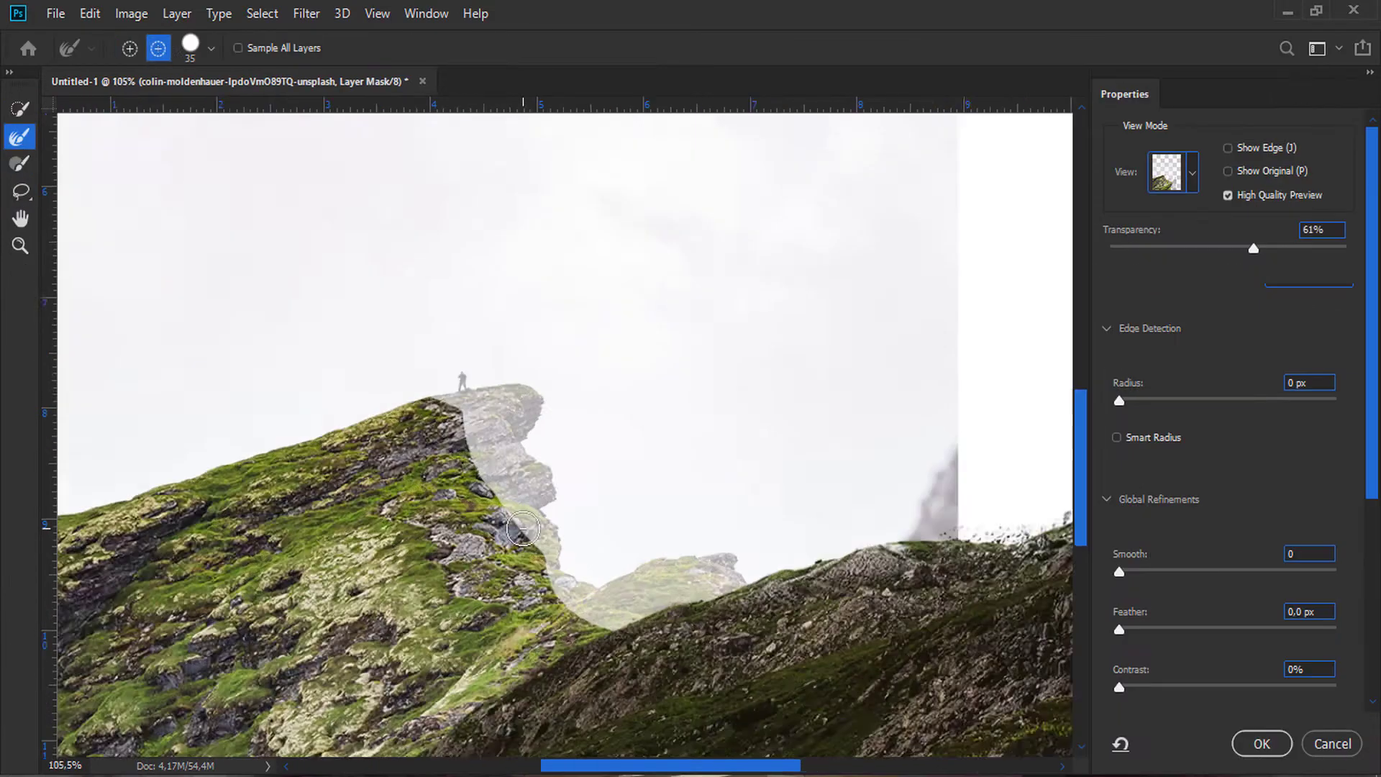
pyautogui.scroll(2, 568, 504)
pyautogui.click(1255, 743)
pyautogui.scroll(-3, 568, 503)
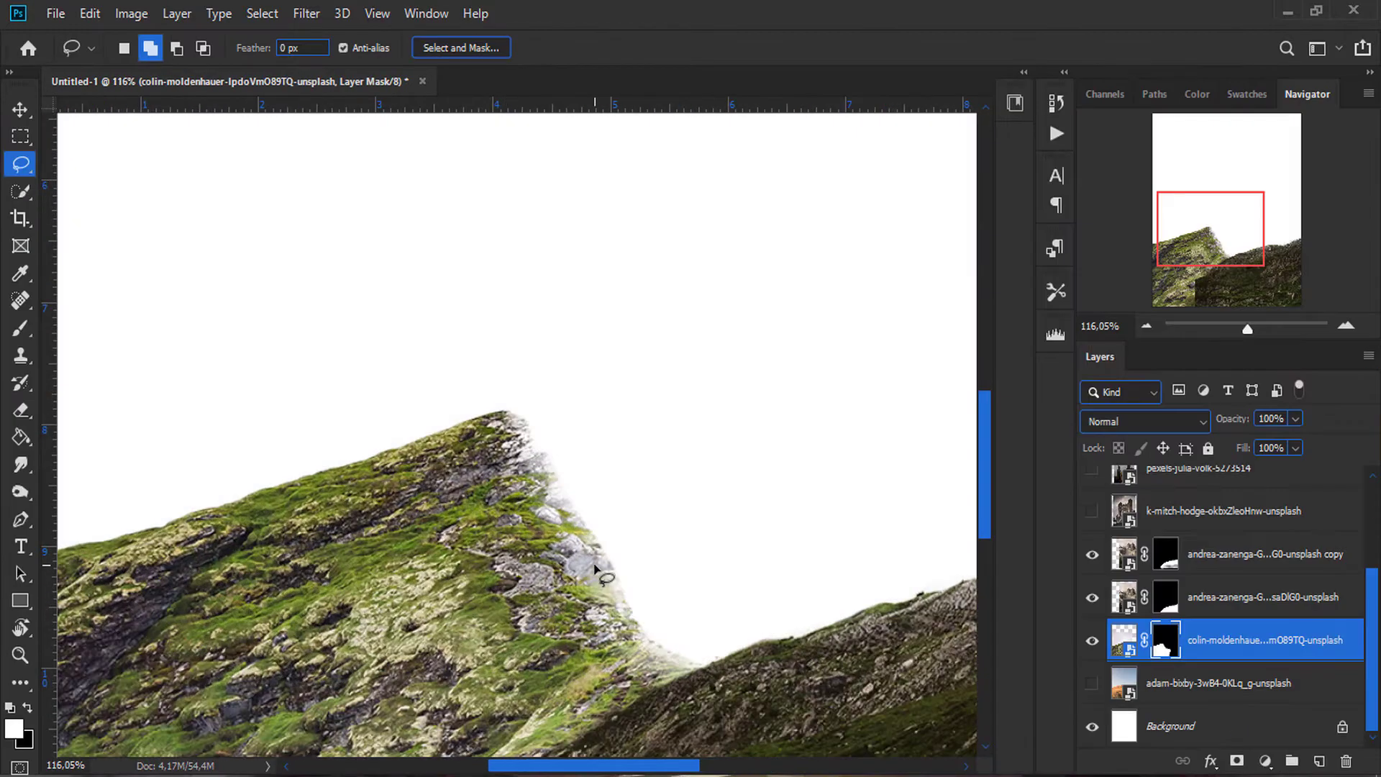
pyautogui.scroll(-5, 595, 569)
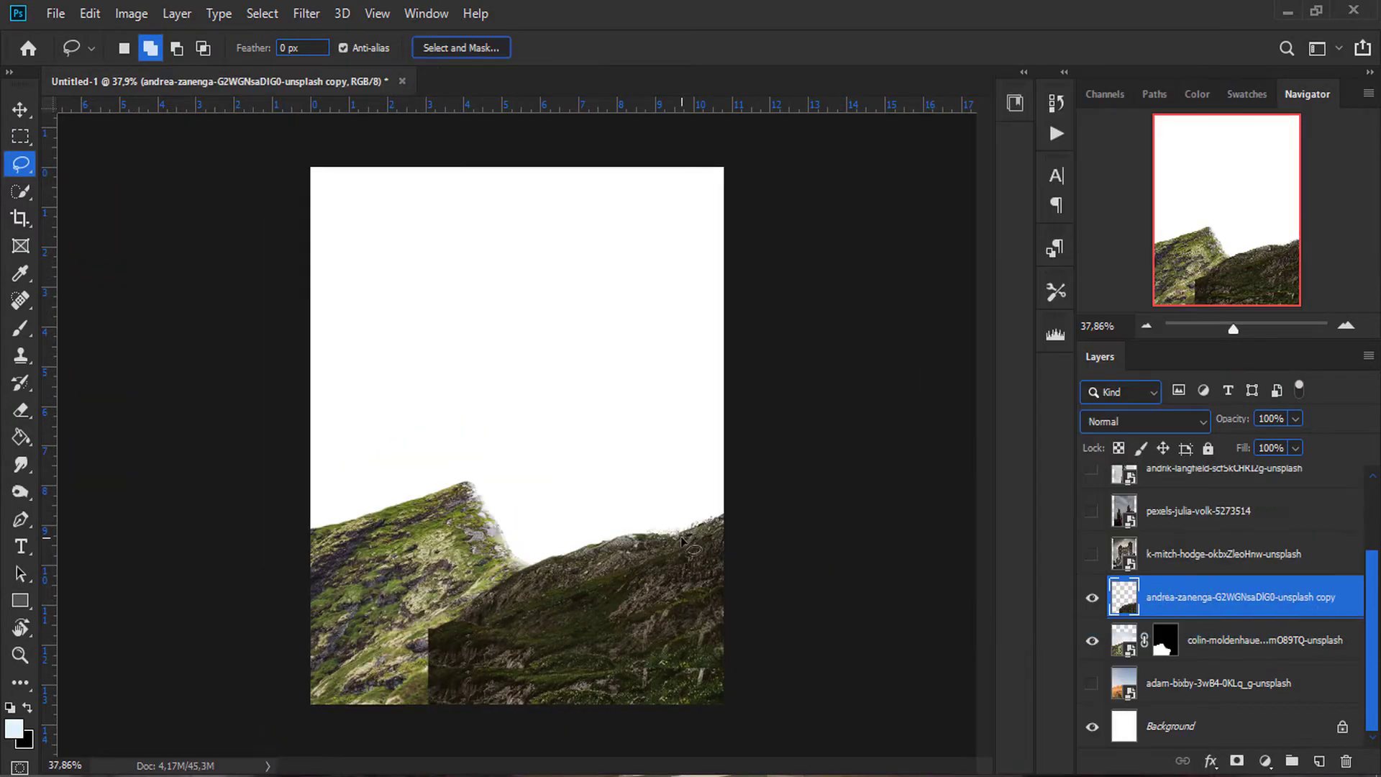
# Step: Add a mask to the hill copy layer and run it through Select and Mask
pyautogui.scroll(2, 468, 613)
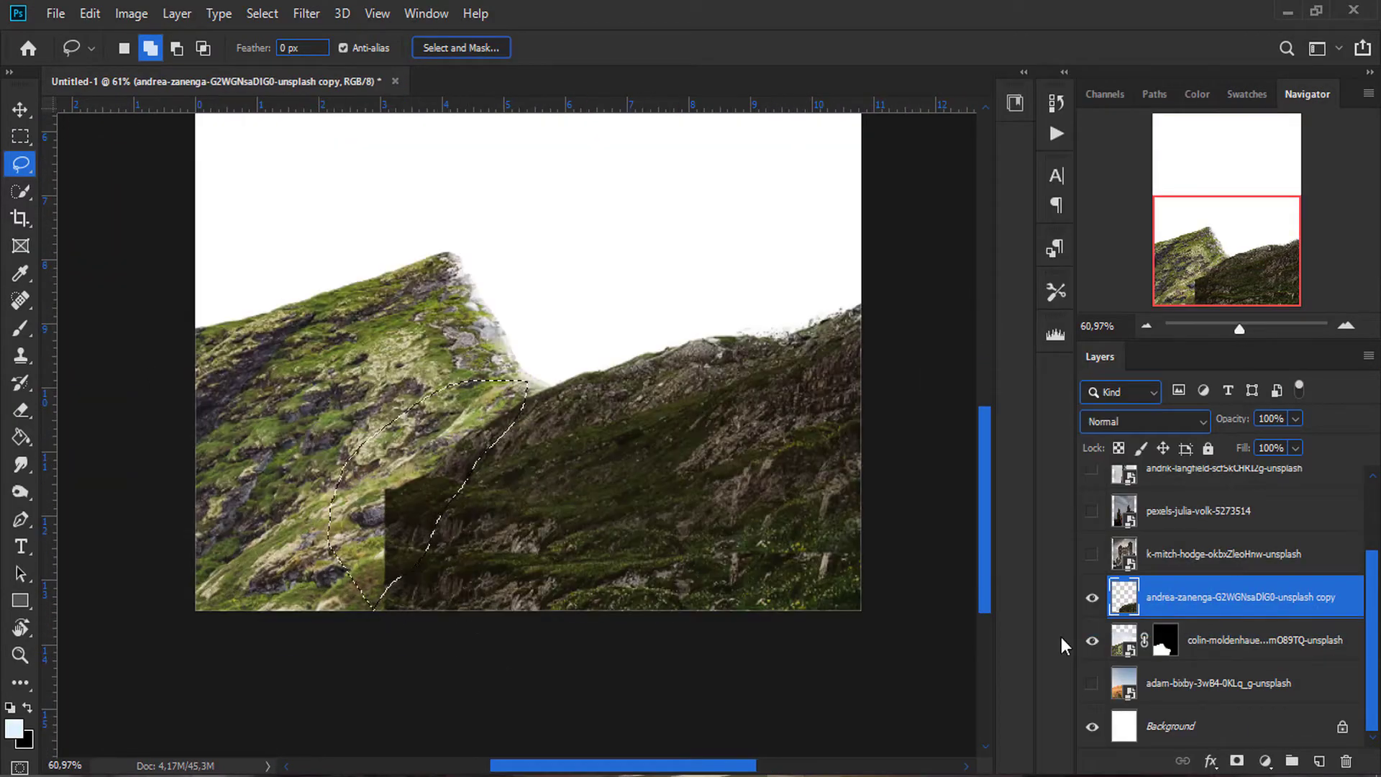
pyautogui.click(1236, 761)
pyautogui.hotkey('alt', 'ctrl', 'r')
pyautogui.scroll(2, 476, 419)
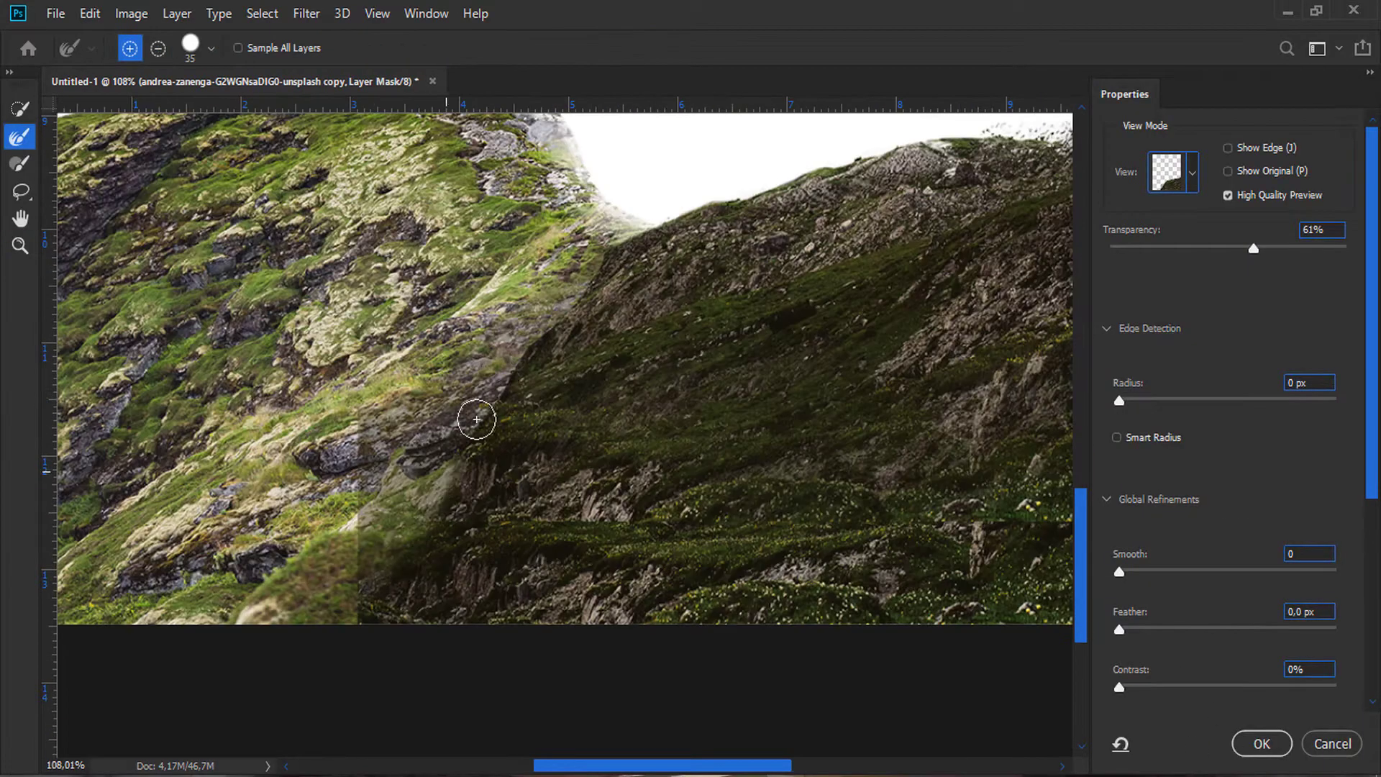
pyautogui.press('Return')
pyautogui.scroll(-3, 533, 497)
pyautogui.scroll(2, 533, 498)
# Step: Set up a smaller soft brush to blend the seam on the mask
pyautogui.press('v')
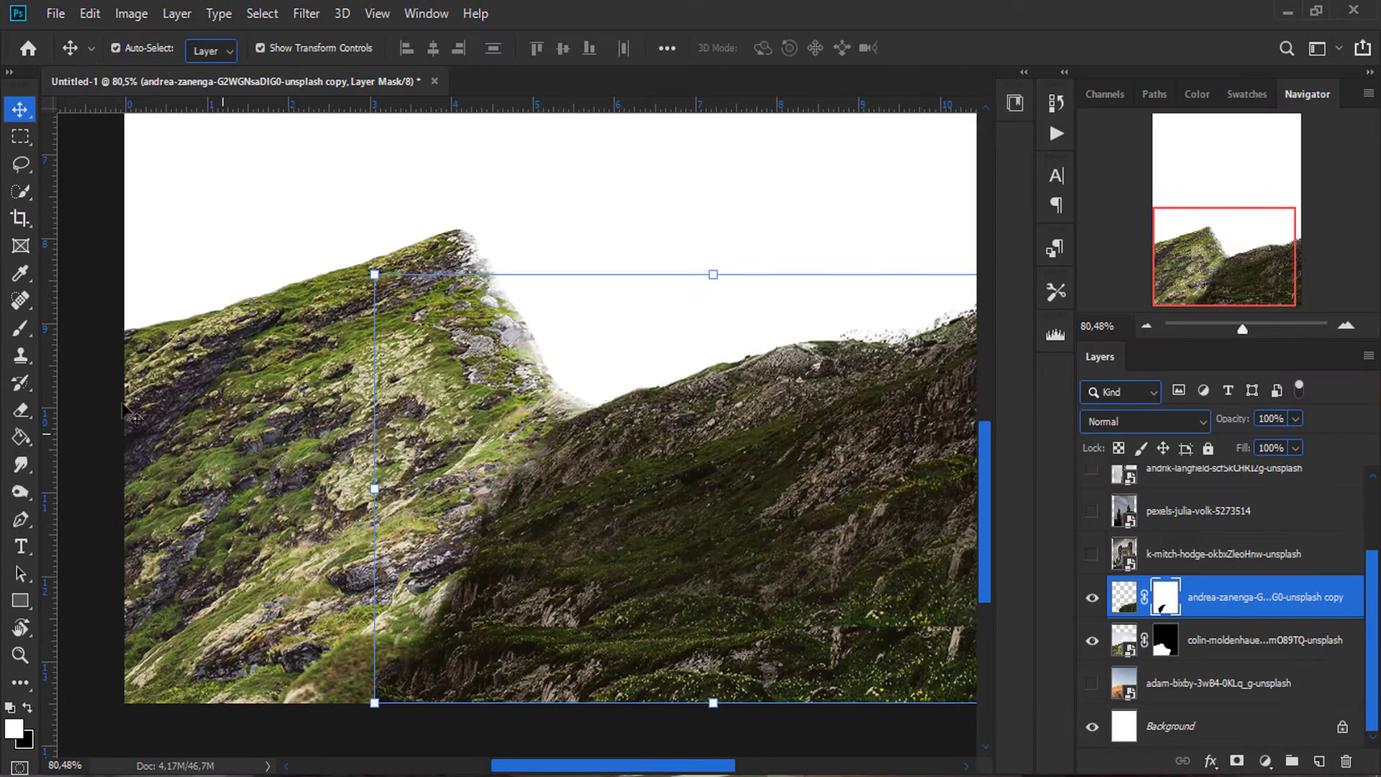
pyautogui.press('b')
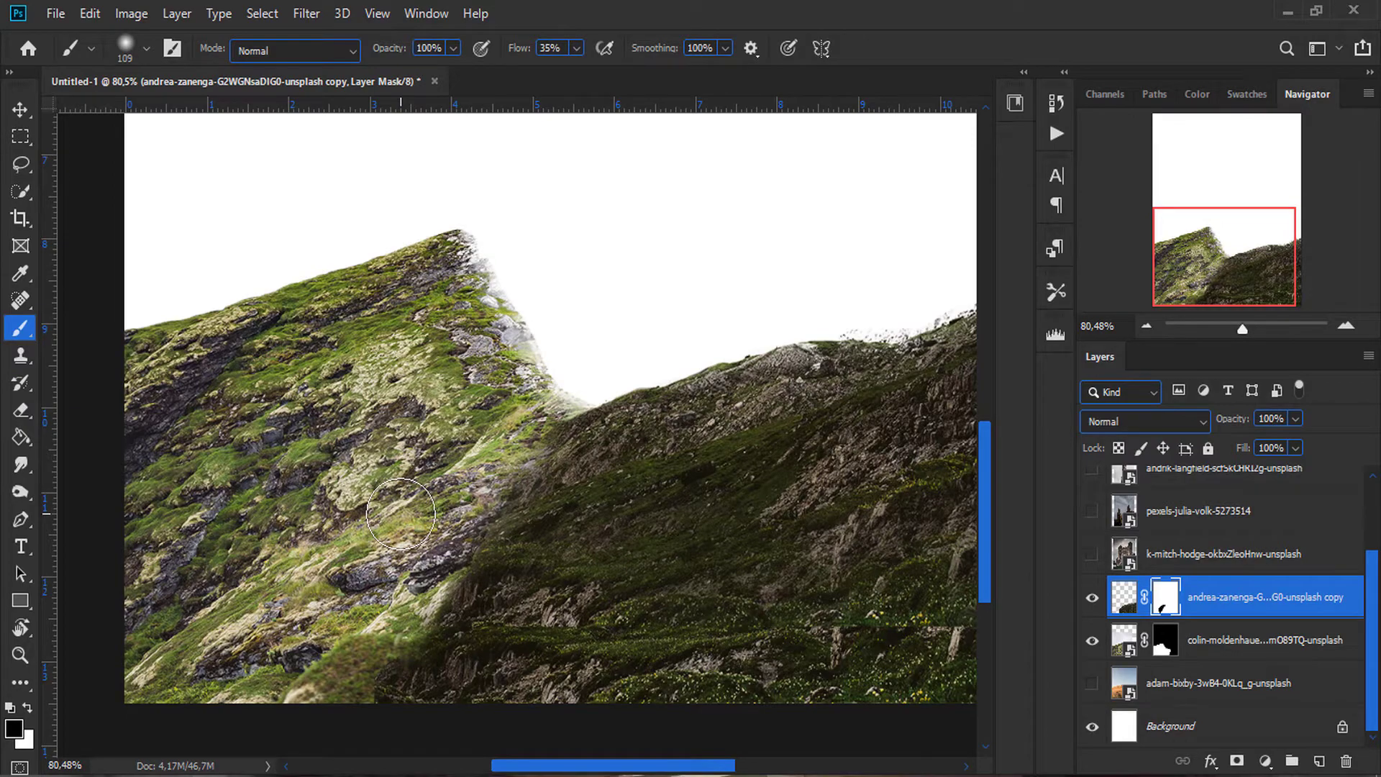
pyautogui.rightClick(513, 388)
pyautogui.press('Escape')
pyautogui.scroll(3, 374, 570)
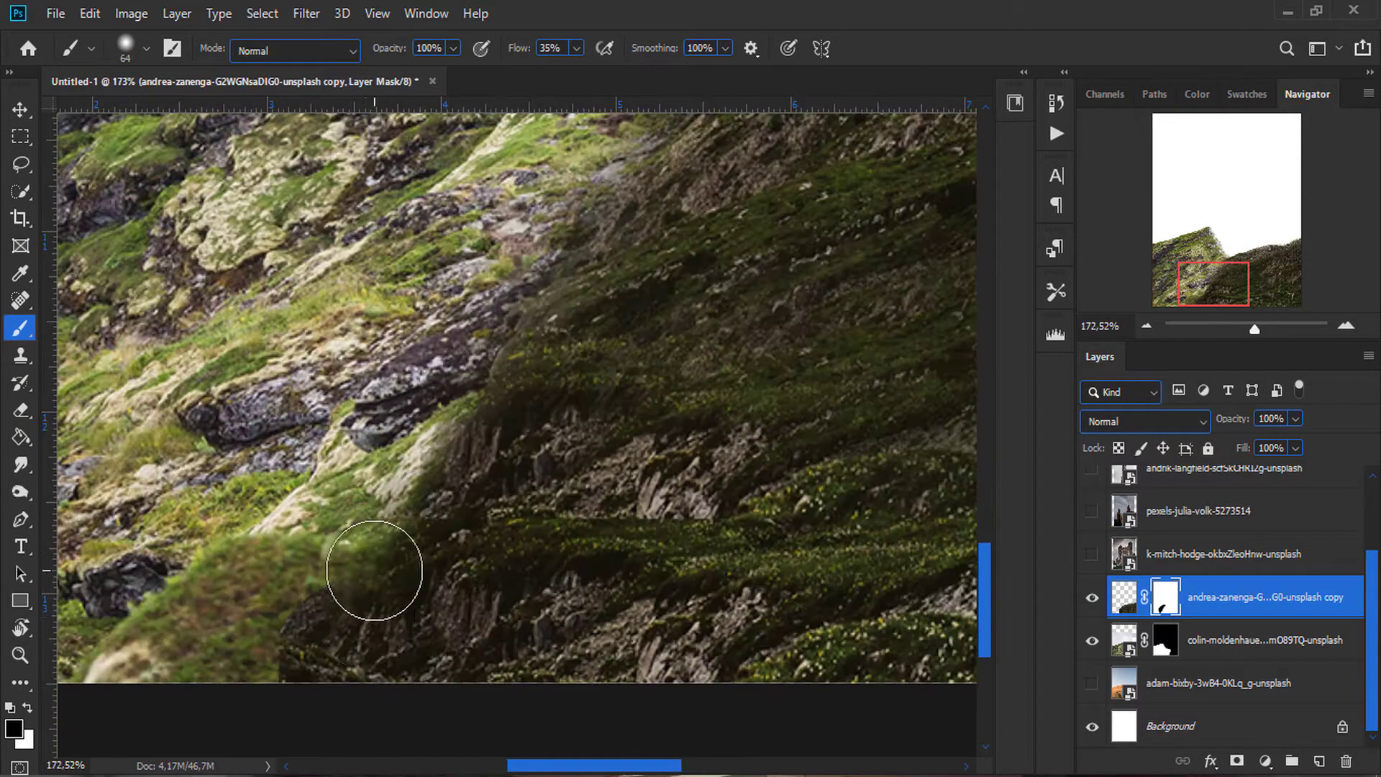
pyautogui.scroll(-2, 323, 520)
pyautogui.scroll(-2, 372, 523)
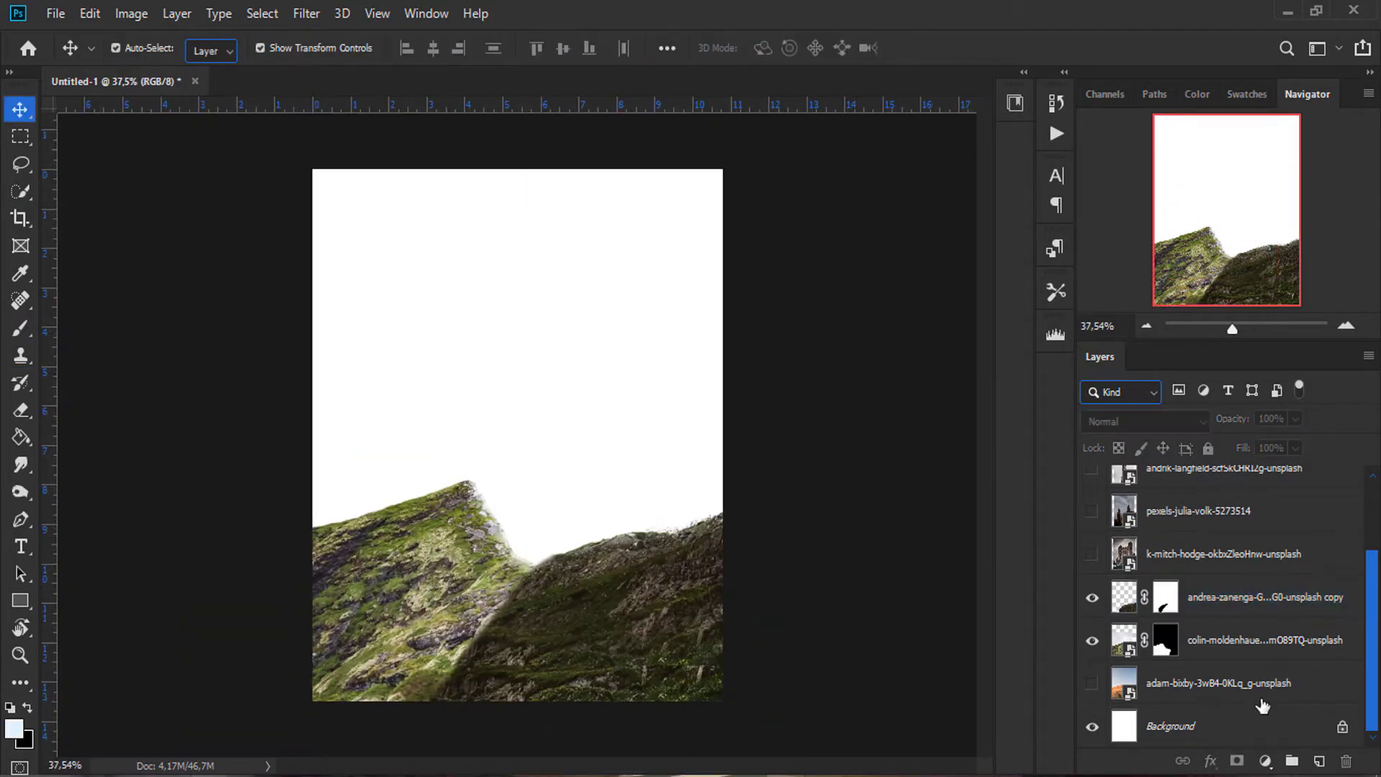
# Step: Paint black on the left mountain's mask to round its peak into a gentle hill
pyautogui.click(1128, 641)
pyautogui.press('b')
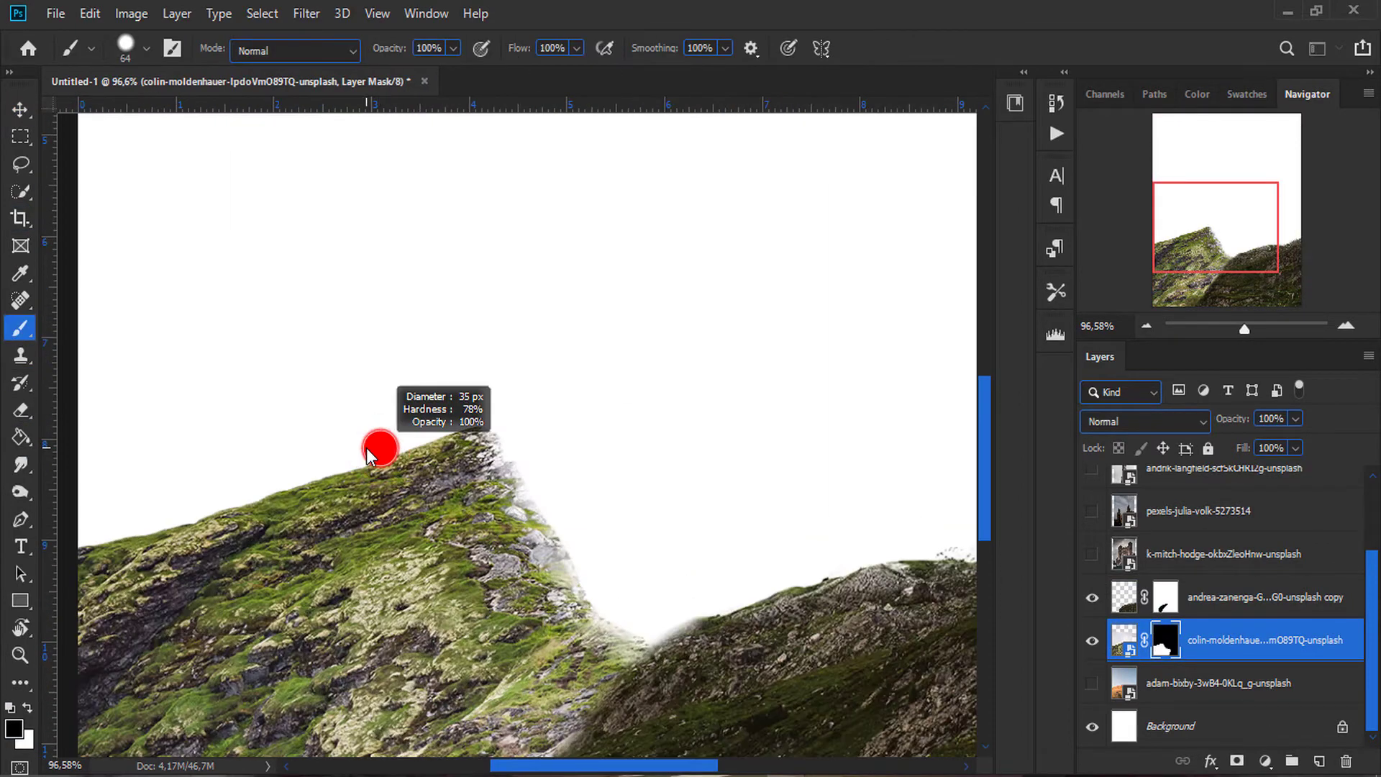
pyautogui.moveTo(422, 552); pyautogui.dragTo(594, 613)
pyautogui.moveTo(313, 440); pyautogui.dragTo(558, 542)
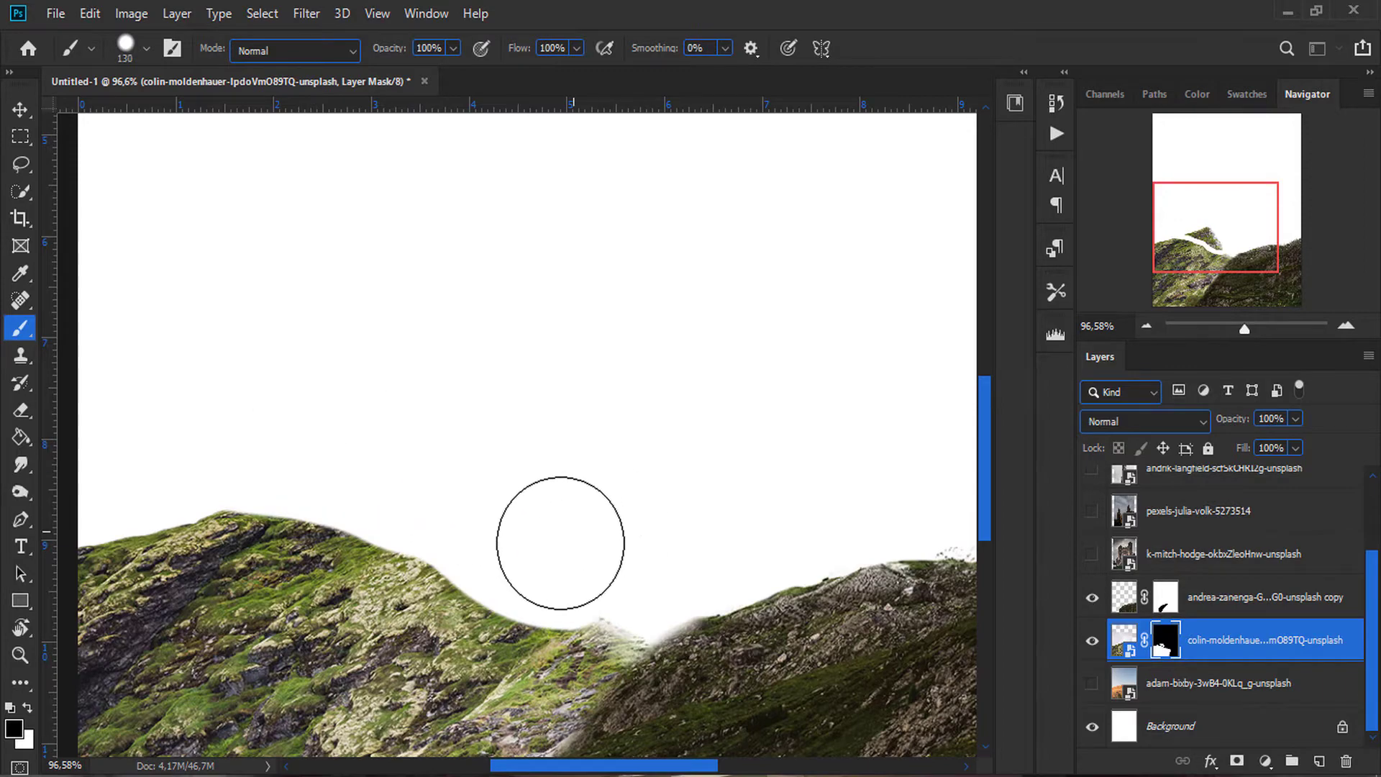
pyautogui.scroll(-3, 566, 563)
pyautogui.scroll(2, 580, 463)
# Step: Smudge the mask edge, then add a Curves adjustment layer above the right hillside
pyautogui.press('r')
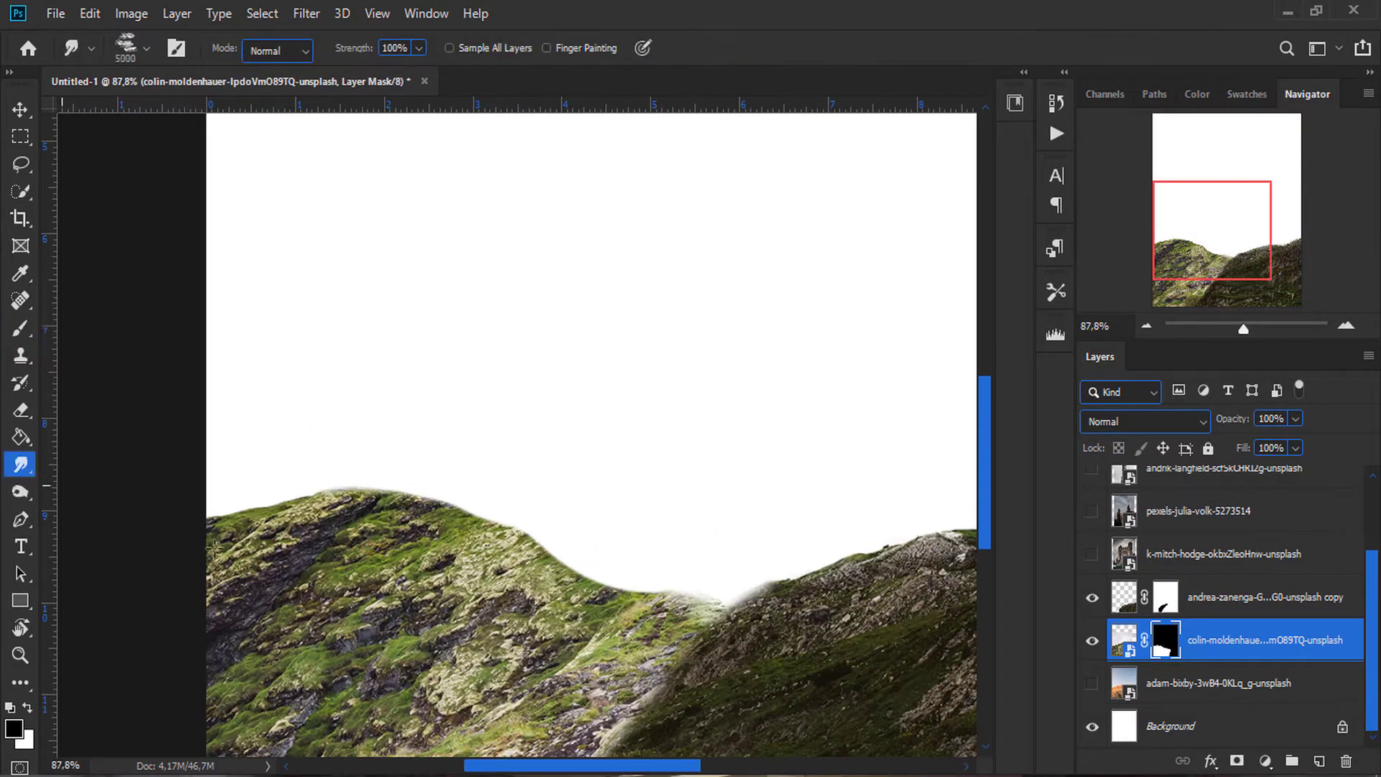
pyautogui.scroll(3, 380, 512)
pyautogui.click(19, 330)
pyautogui.scroll(-2, 493, 504)
pyautogui.scroll(-3, 494, 518)
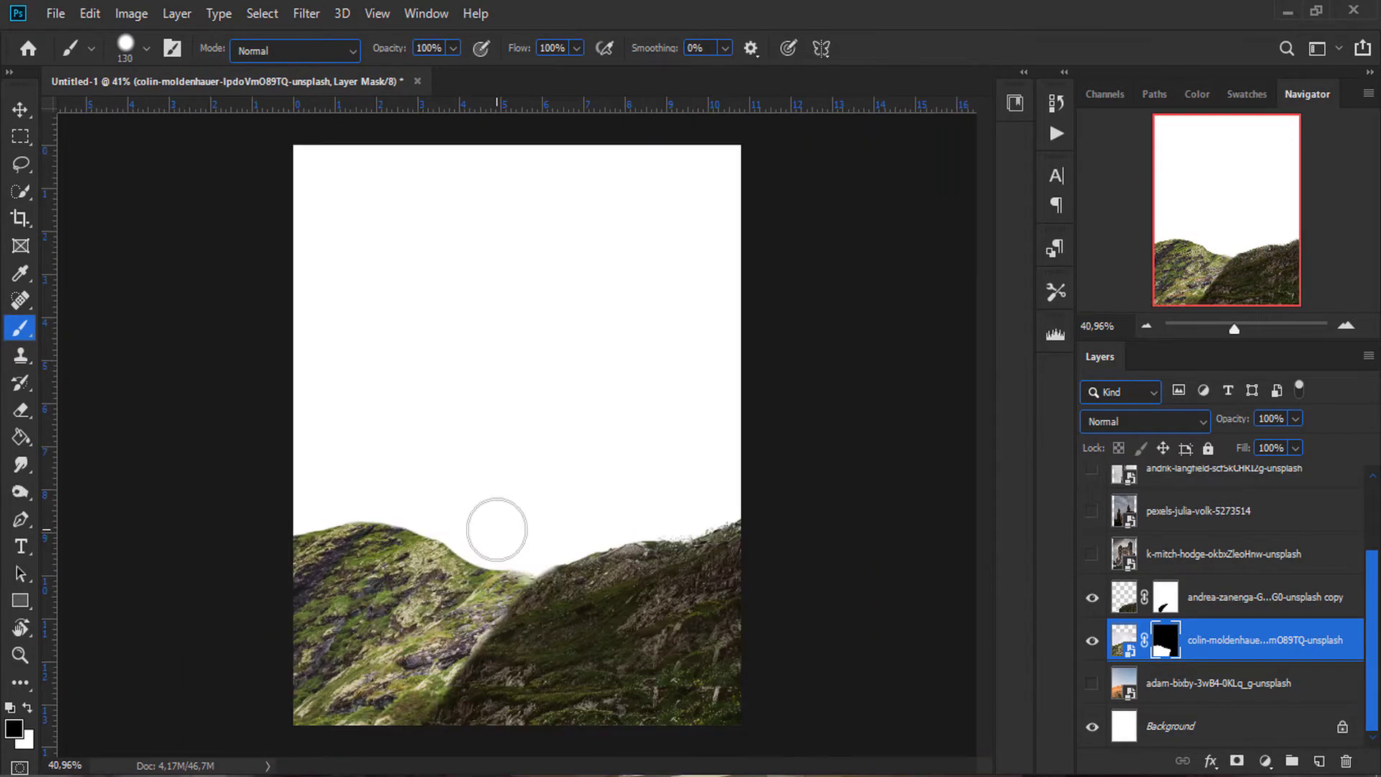
pyautogui.hotkey('alt', ']')
pyautogui.scroll(3, 493, 518)
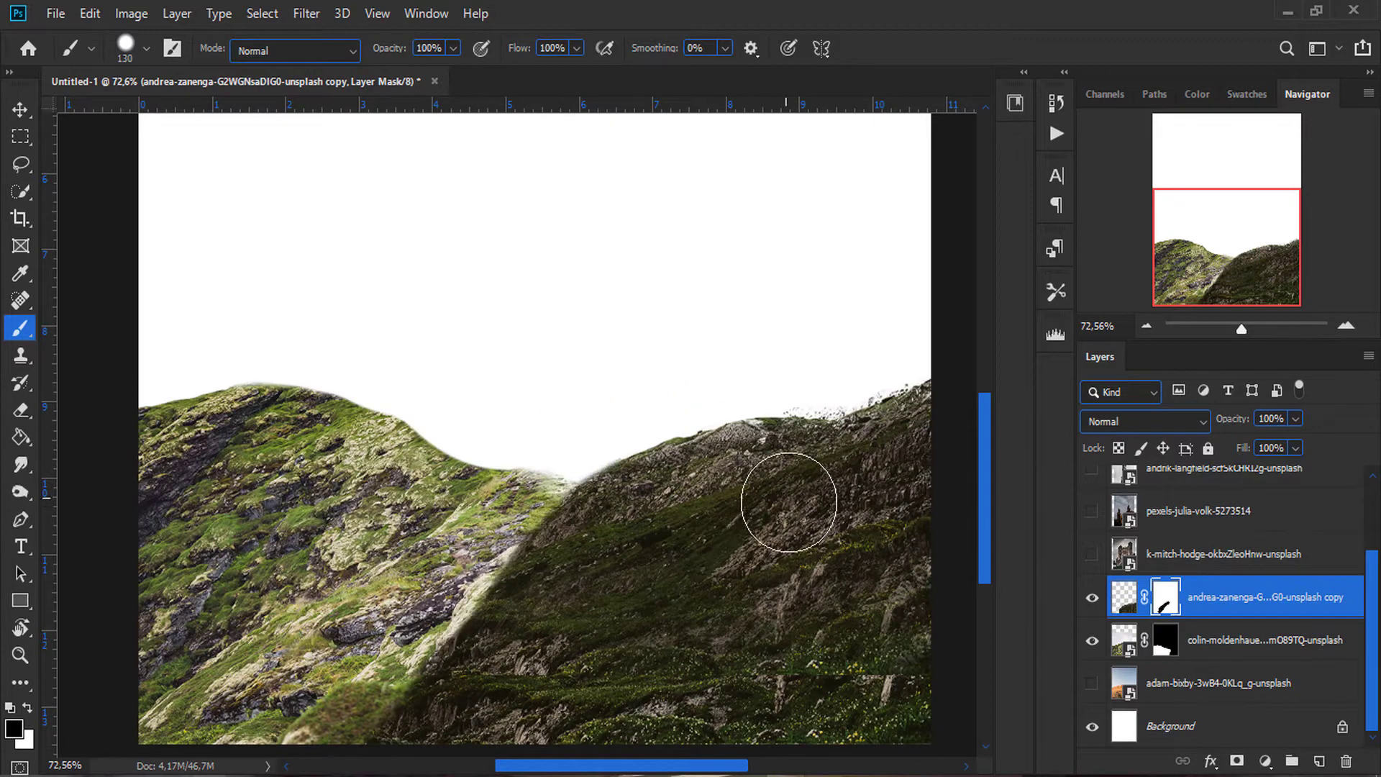
pyautogui.scroll(-3, 524, 521)
pyautogui.press('v')
pyautogui.click(1266, 761)
# Step: Add a Curves layer and a brightening Brightness/Contrast layer to the right hillside
pyautogui.click(1246, 494)
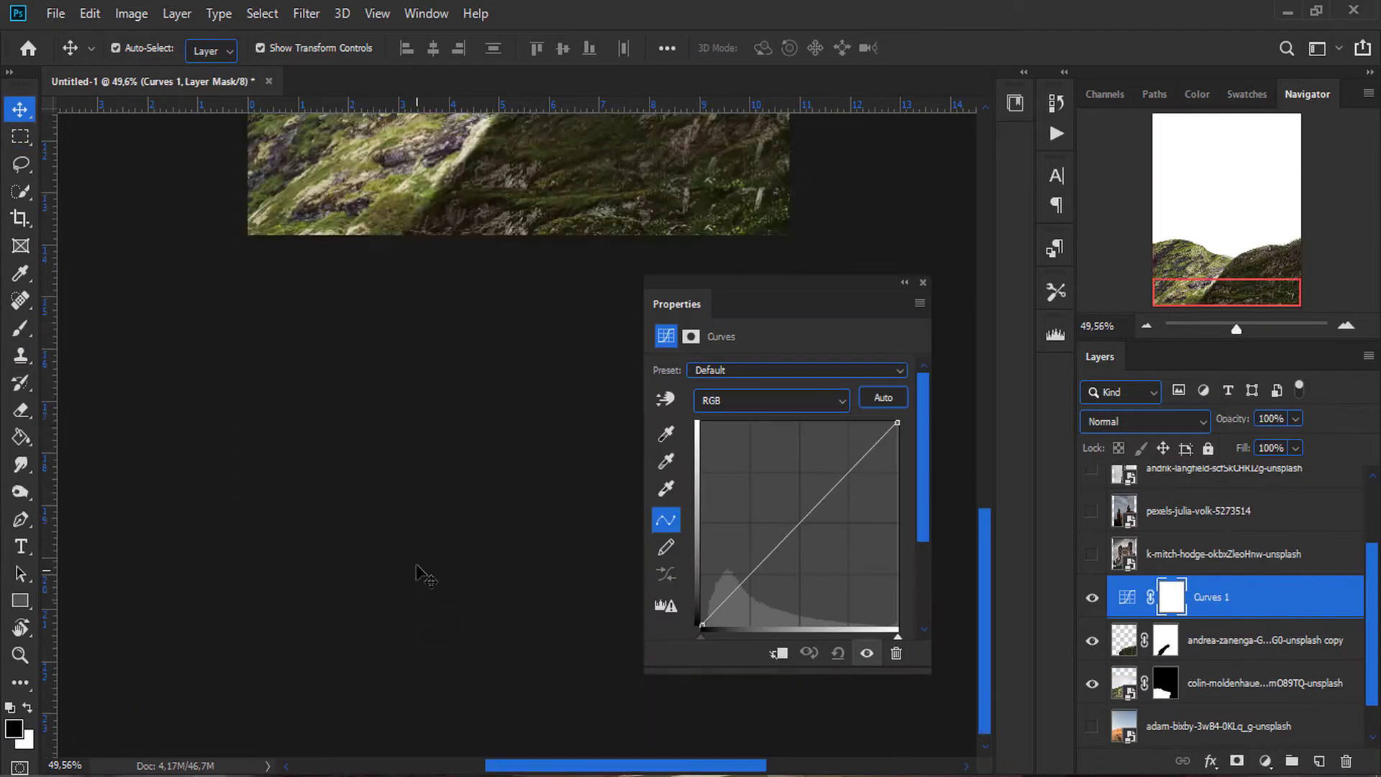
pyautogui.scroll(1, 533, 511)
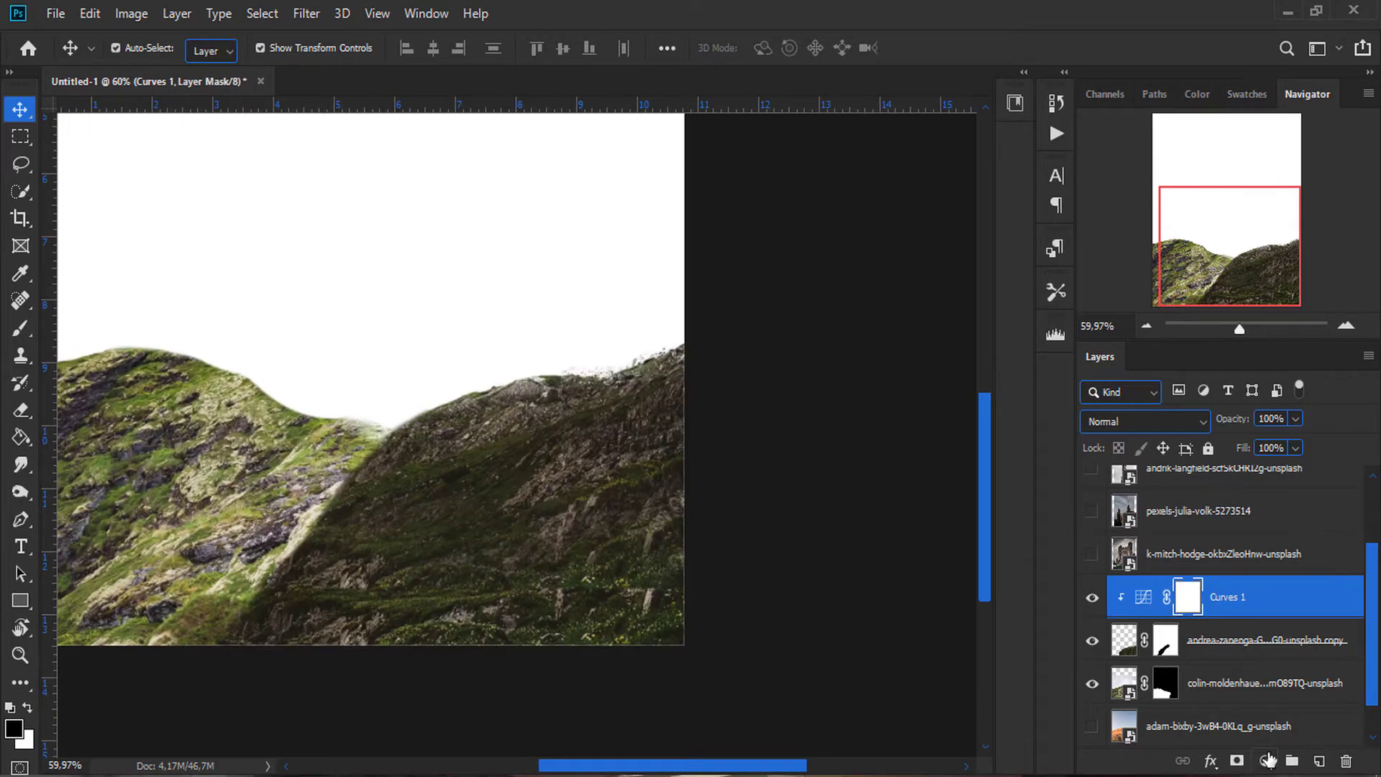
pyautogui.click(1269, 760)
pyautogui.click(1245, 446)
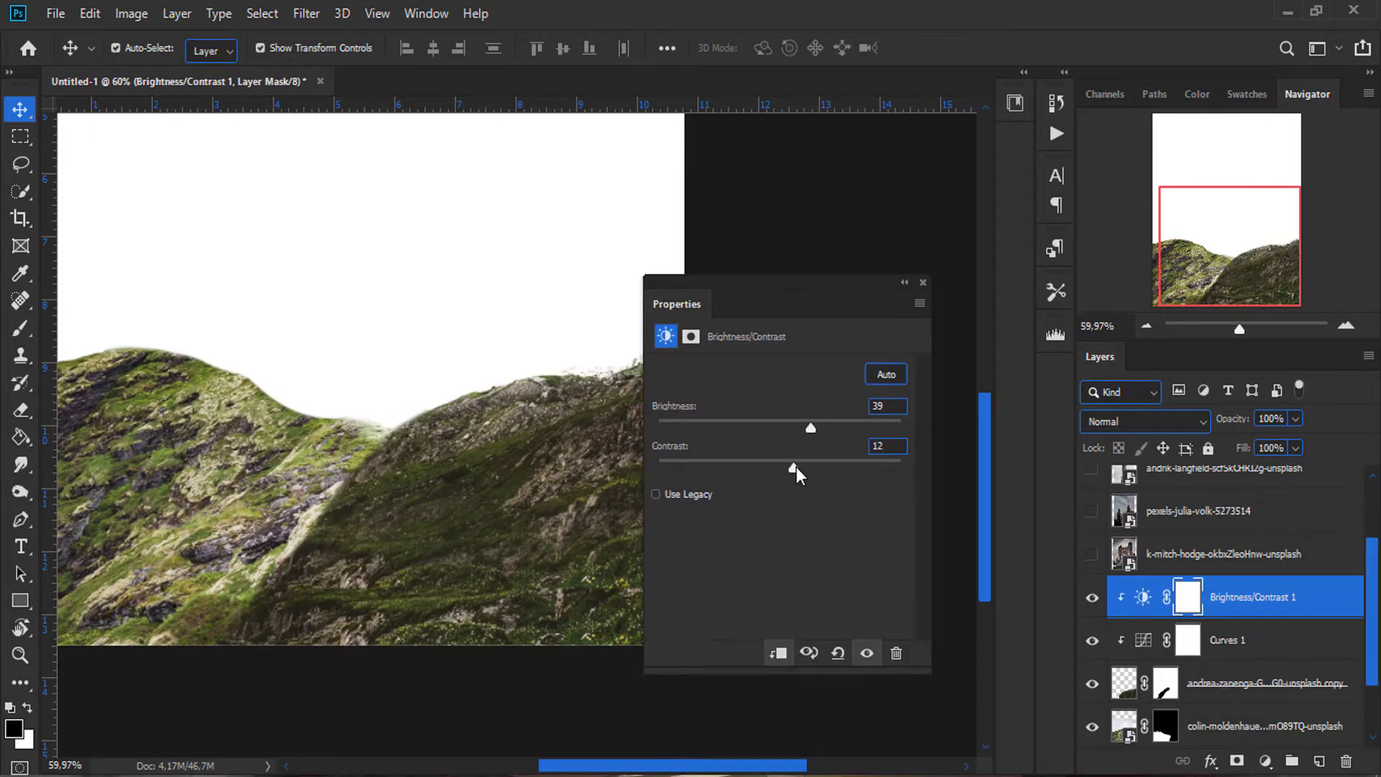
pyautogui.moveTo(811, 429); pyautogui.dragTo(849, 426)
pyautogui.click(923, 282)
pyautogui.scroll(-1, 464, 709)
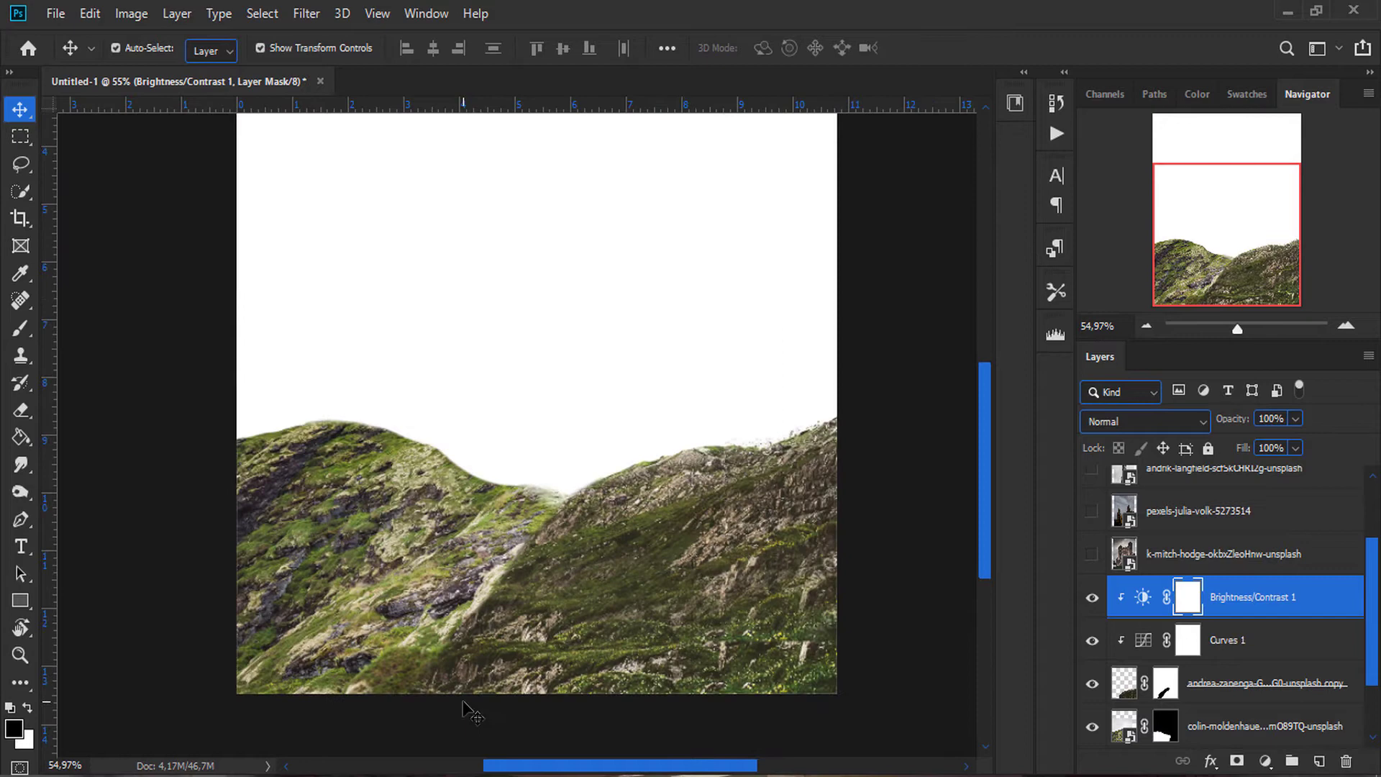
# Step: Add a new layer clipped to the hill and paint dark shading from the bottom edge toward the valley
pyautogui.click(1242, 719)
pyautogui.hotkey('ctrl', 'shift', 'alt', 'n')
pyautogui.press('b')
pyautogui.rightClick(633, 432)
pyautogui.moveTo(428, 687); pyautogui.dragTo(547, 515)
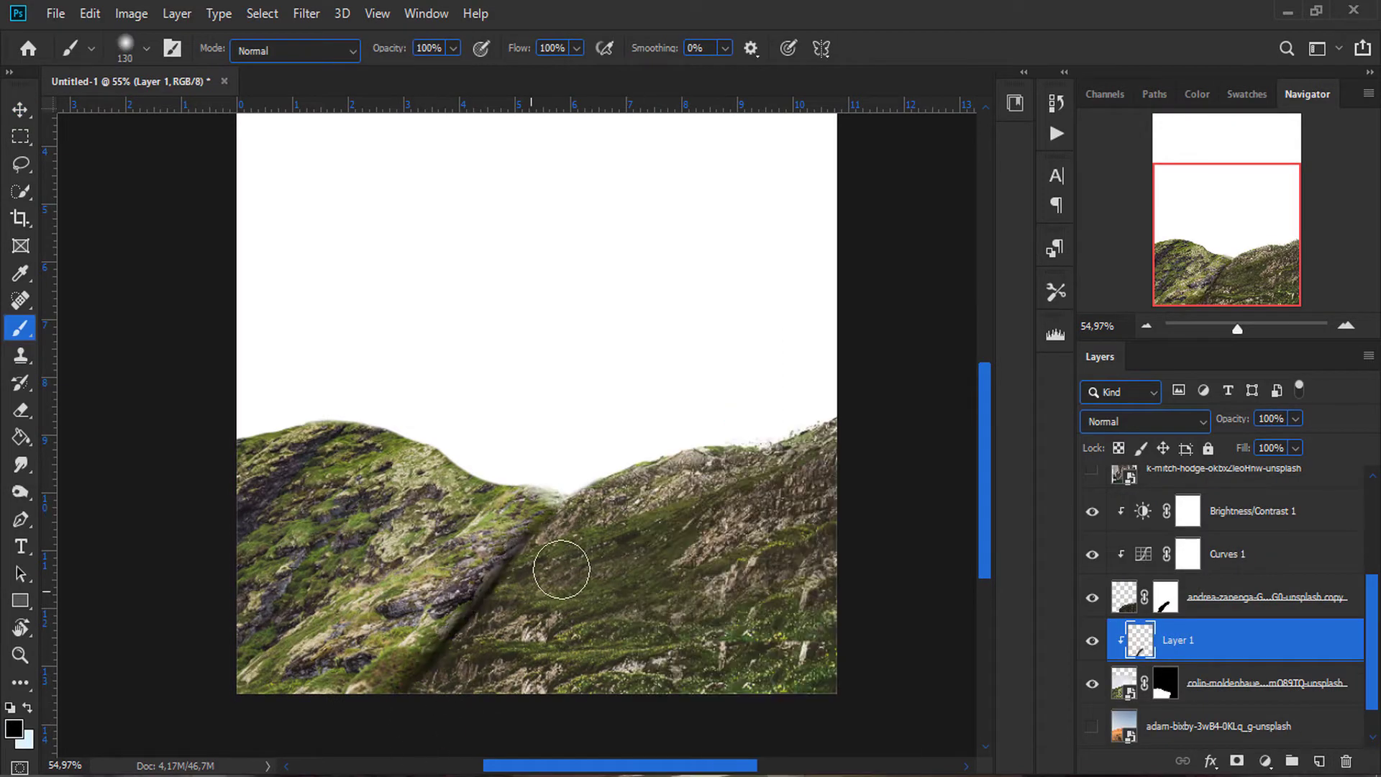
pyautogui.hotkey('ctrl', 'z')
pyautogui.moveTo(419, 681)
pyautogui.mouseDown()
pyautogui.moveTo(457, 715)
pyautogui.moveTo(583, 528)
pyautogui.mouseUp()
# Step: Fit the canvas in view and target the right hillside's mask for editing
pyautogui.press('v')
pyautogui.hotkey('ctrl', '0')
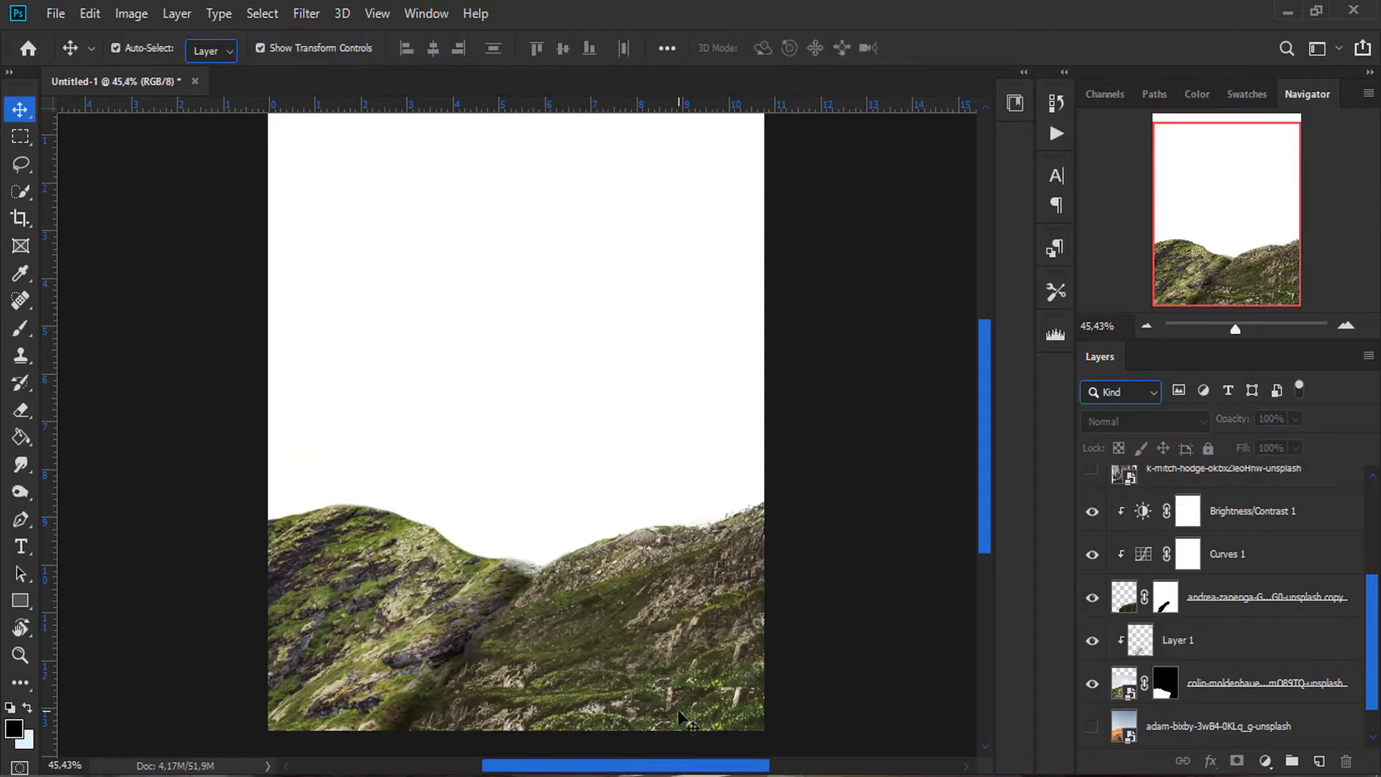
pyautogui.scroll(5, 424, 718)
pyautogui.click(1223, 683)
pyautogui.click(1166, 597)
pyautogui.press('b')
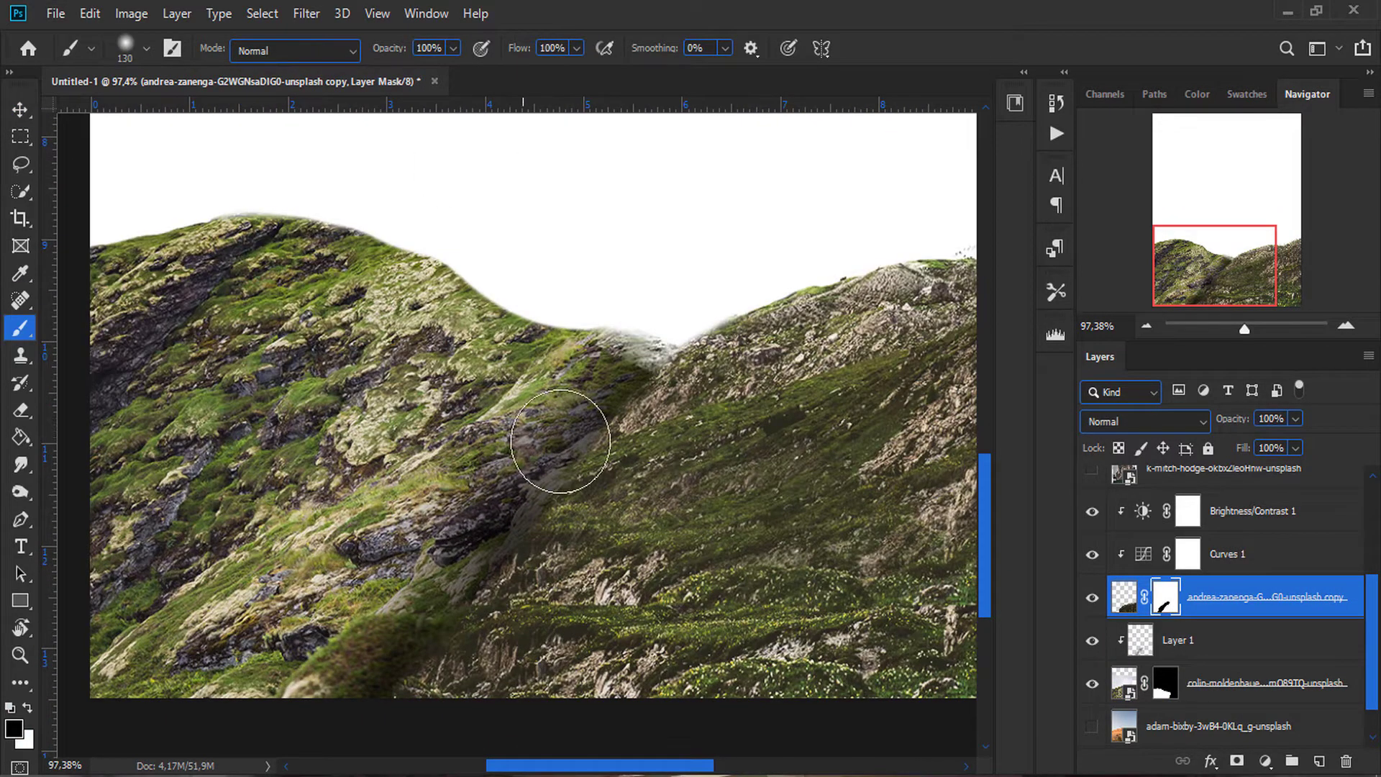
pyautogui.press('v')
pyautogui.scroll(-5, 427, 424)
# Step: Give the left mountain a midtone-darkening Curves and a slightly raised Brightness/Contrast adjustment
pyautogui.click(1169, 680)
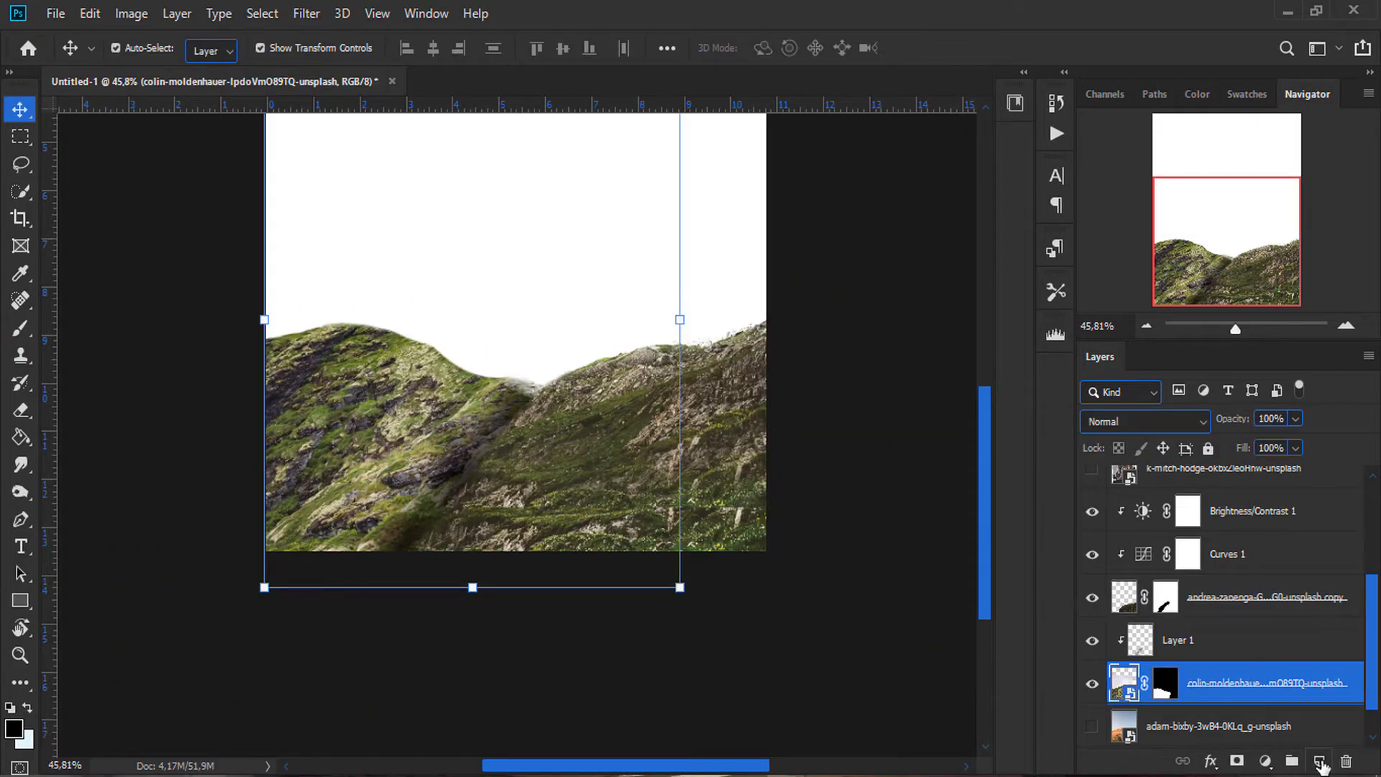
pyautogui.hotkey('ctrl', 'm')
pyautogui.scroll(2, 432, 360)
pyautogui.moveTo(748, 583); pyautogui.dragTo(755, 577)
pyautogui.moveTo(798, 521); pyautogui.dragTo(809, 530)
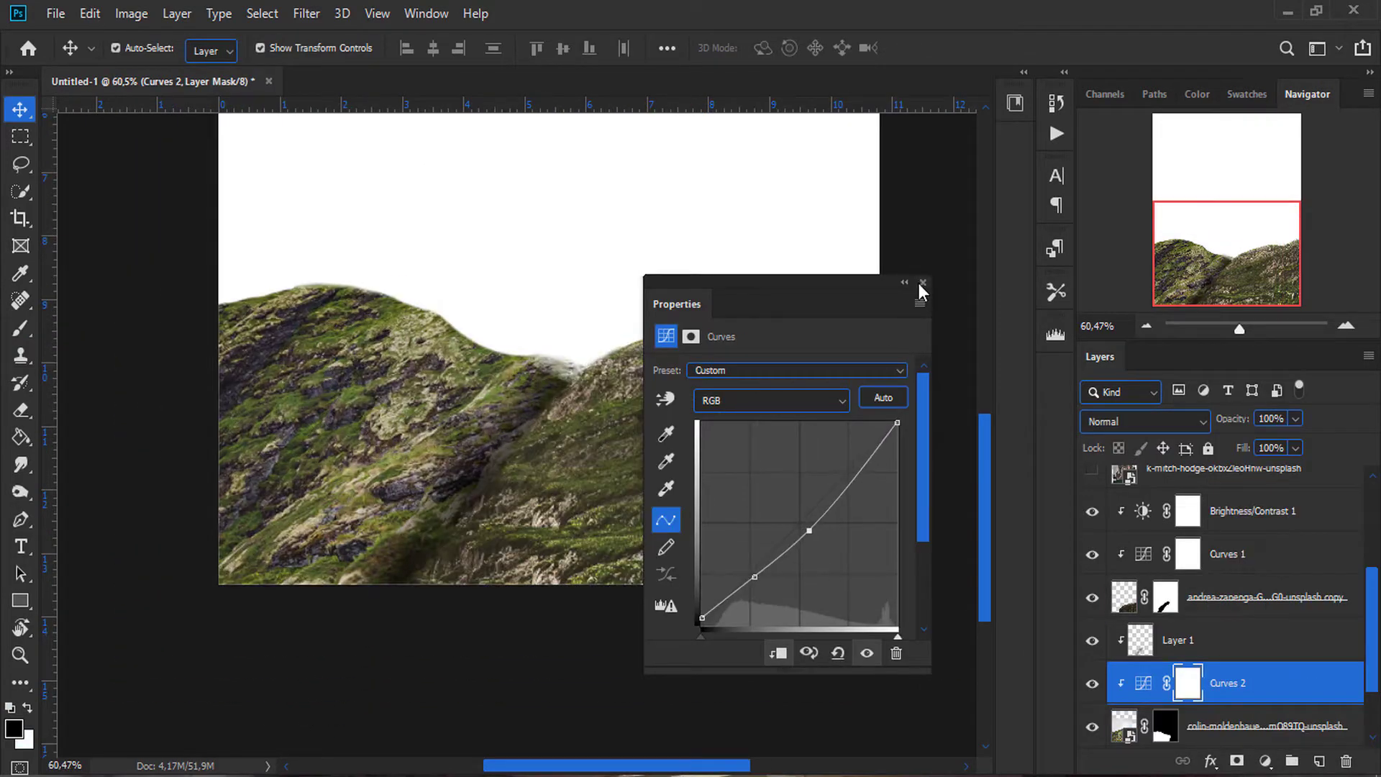
pyautogui.click(921, 283)
pyautogui.click(1266, 761)
pyautogui.click(1252, 440)
pyautogui.moveTo(780, 467)
pyautogui.mouseDown()
pyautogui.moveTo(741, 431)
pyautogui.moveTo(784, 430)
pyautogui.mouseUp()
pyautogui.click(923, 283)
# Step: Refine the left mountain's mask edge near the valley, then select the shading layer
pyautogui.scroll(5, 576, 432)
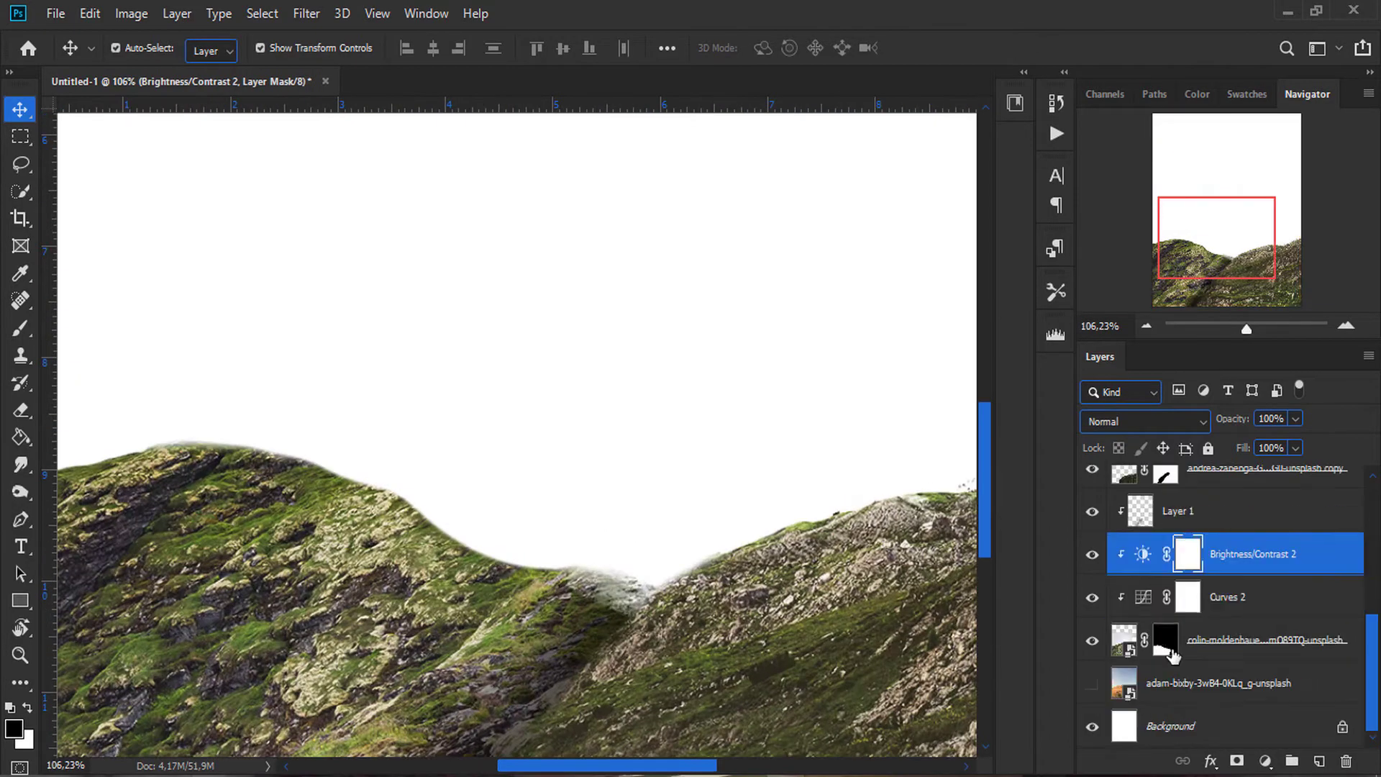
pyautogui.click(1166, 640)
pyautogui.press('b')
pyautogui.rightClick(655, 432)
pyautogui.press('Escape')
pyautogui.moveTo(575, 499); pyautogui.dragTo(625, 554)
pyautogui.hotkey('ctrl', '0')
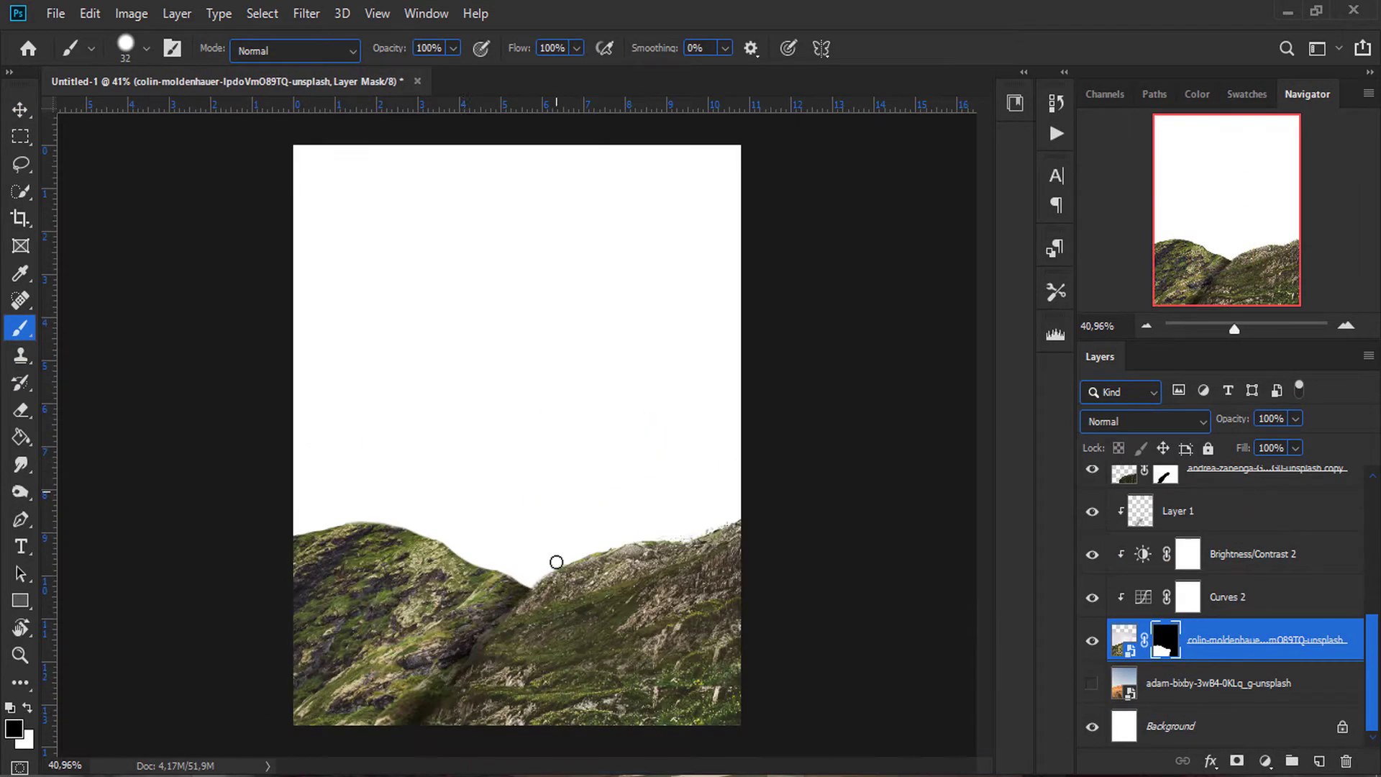
pyautogui.press('v')
pyautogui.click(198, 370)
pyautogui.scroll(2, 461, 648)
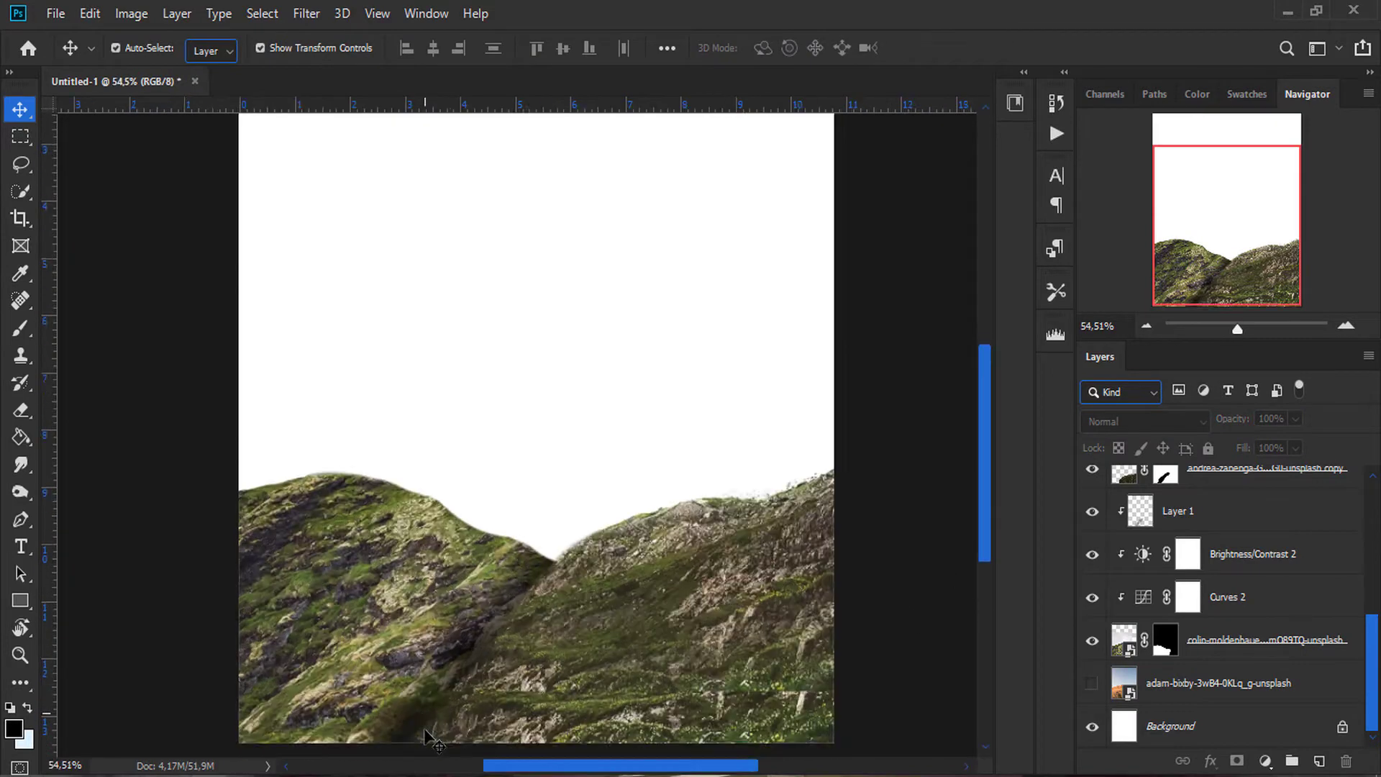
pyautogui.scroll(1, 460, 648)
pyautogui.click(1233, 512)
# Step: Paint faint shading along the diagonal valley and set the shading layer to Multiply at 70% opacity
pyautogui.press('b')
pyautogui.keyDown('alt'); pyautogui.rightClick(543, 495); pyautogui.keyUp('alt')
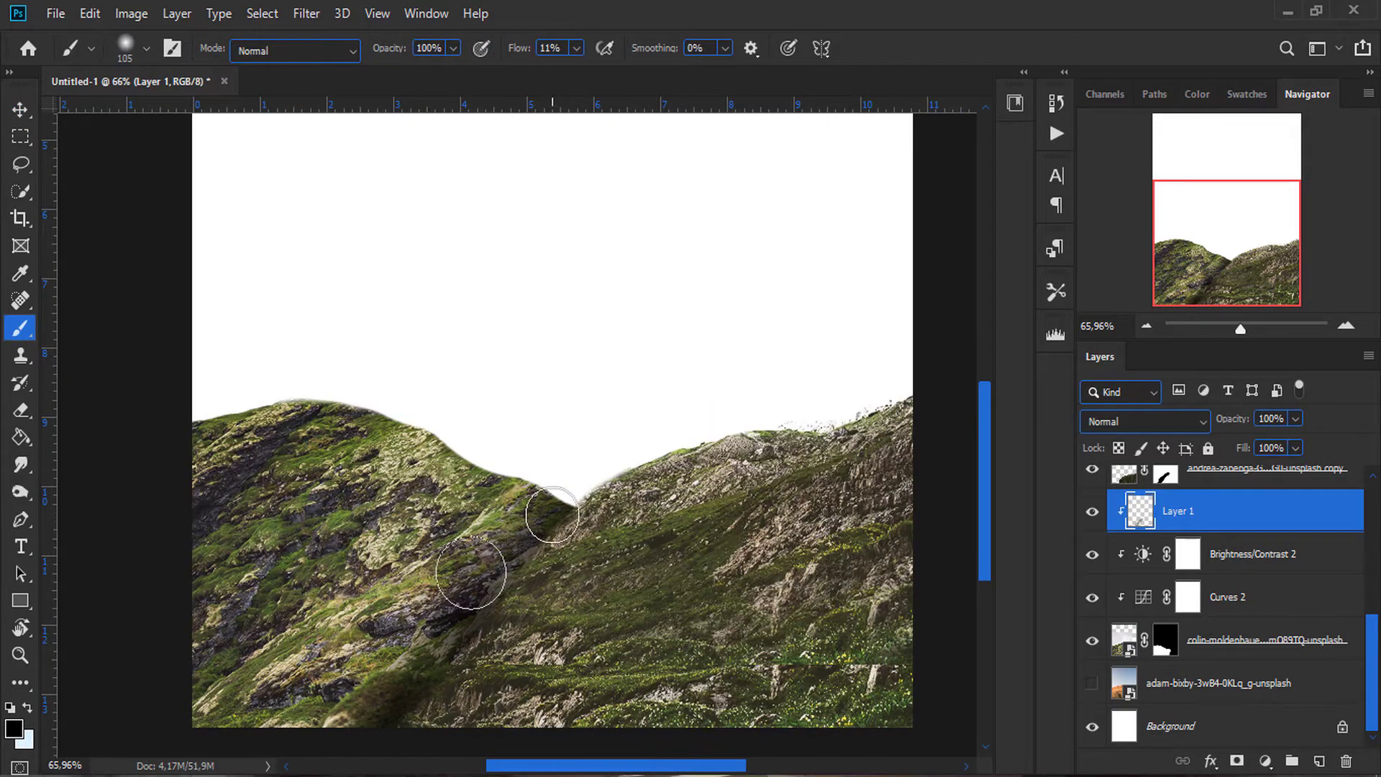
pyautogui.moveTo(324, 708); pyautogui.dragTo(558, 515)
pyautogui.hotkey('ctrl', '0')
pyautogui.click(1144, 421)
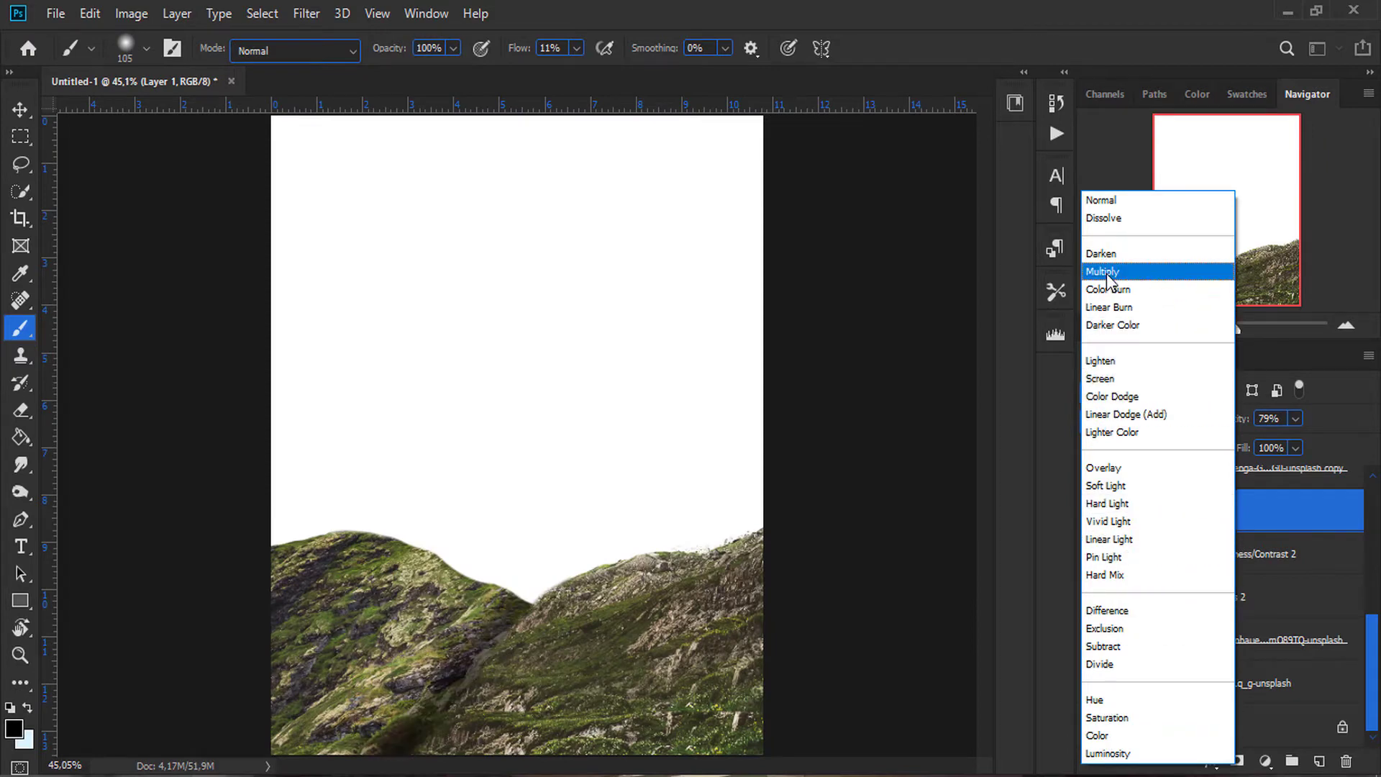
pyautogui.click(1102, 272)
pyautogui.moveTo(1248, 423); pyautogui.dragTo(1241, 423)
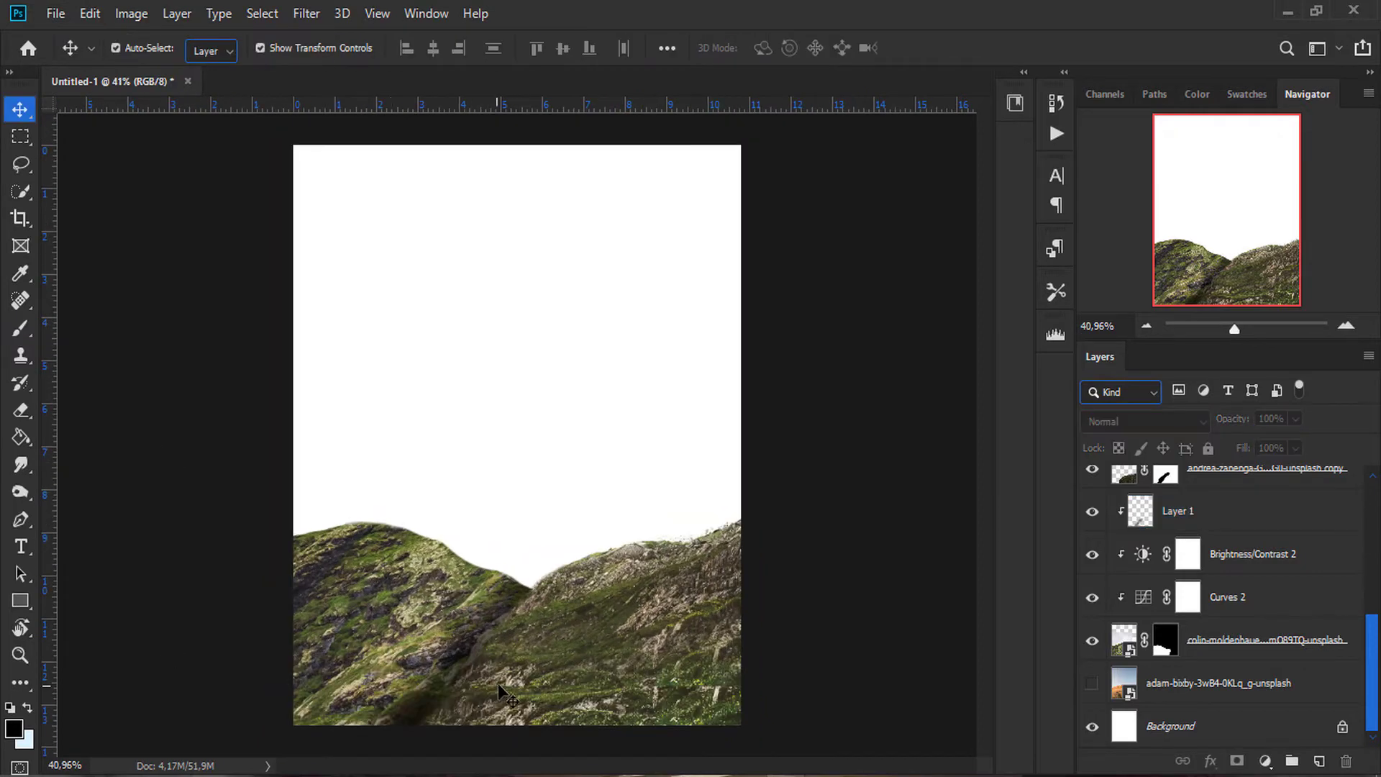
# Step: Paint dark shading along the hillside path and move the shading layer higher in the stack
pyautogui.click(20, 328)
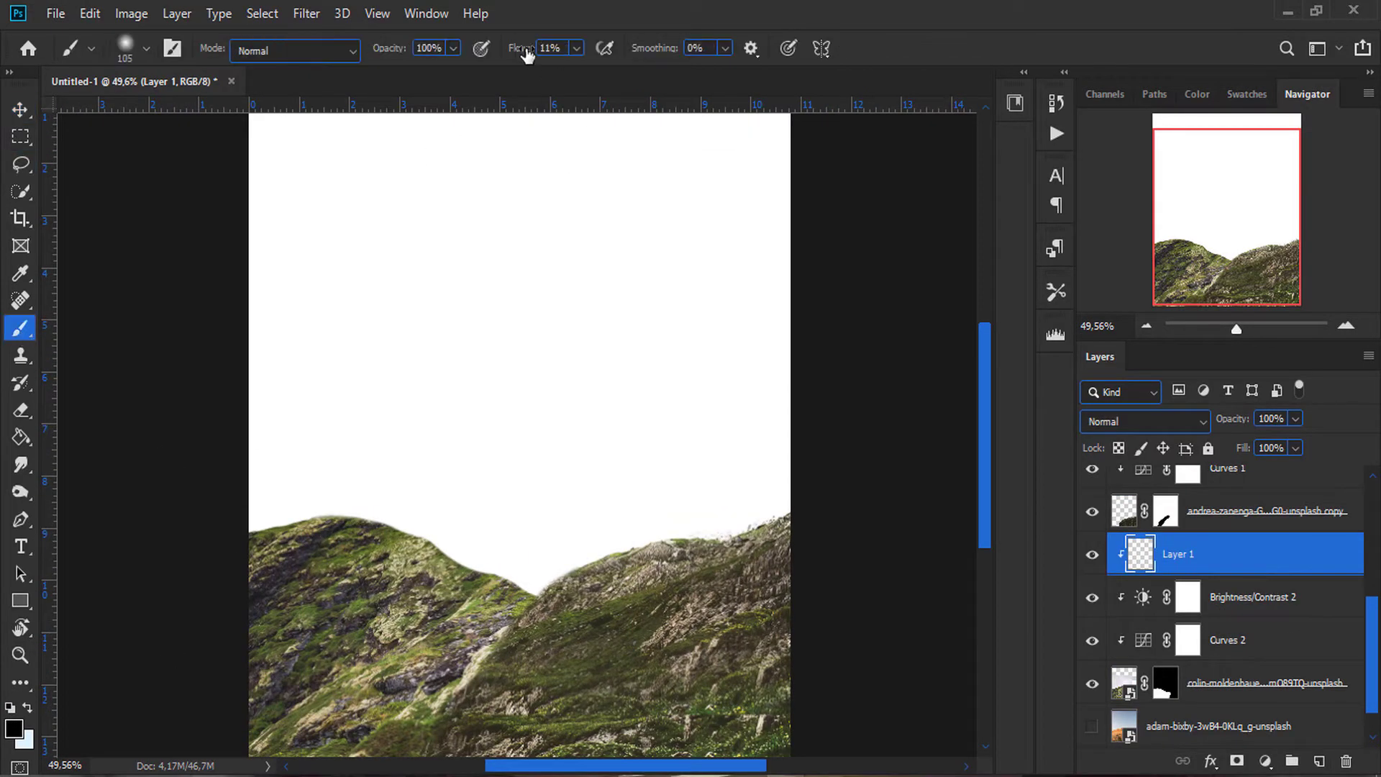
pyautogui.rightClick(456, 655)
pyautogui.scroll(2, 548, 370)
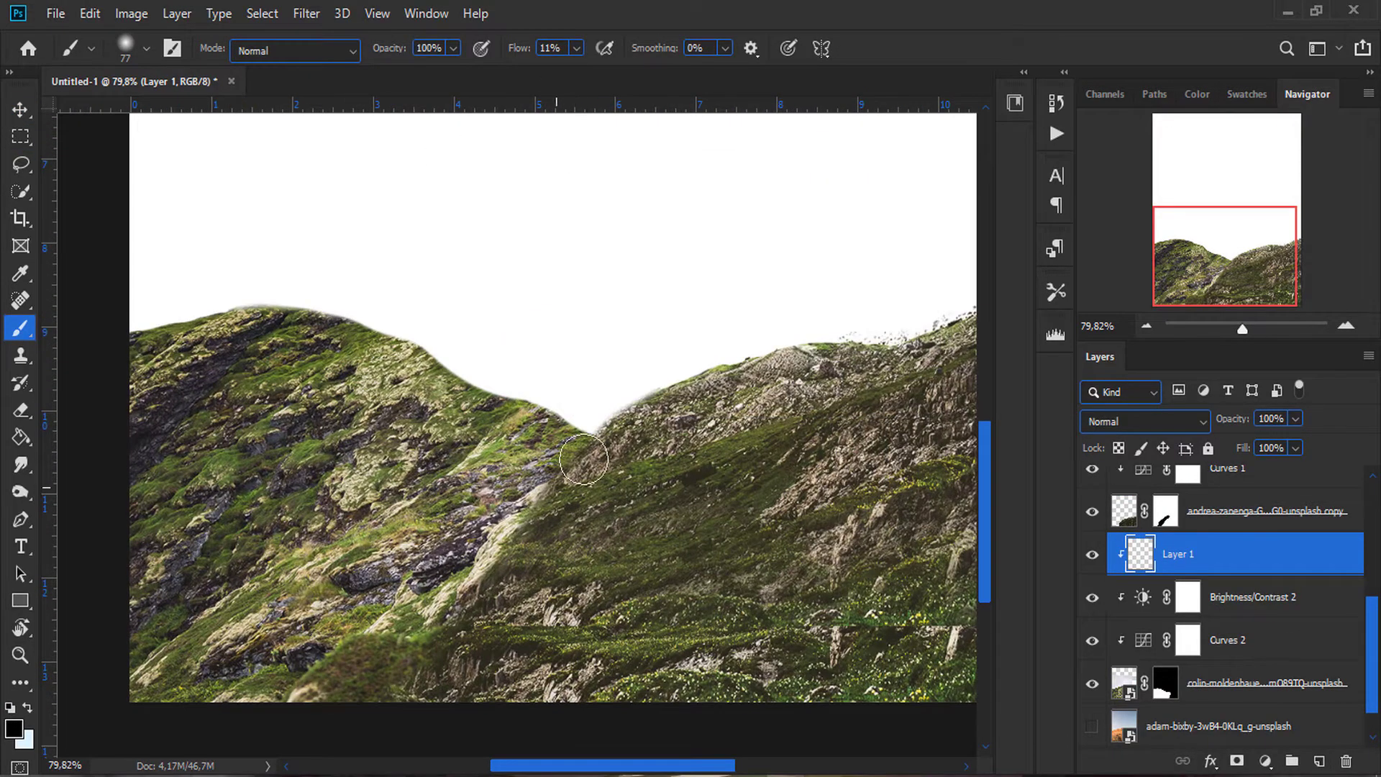
pyautogui.moveTo(426, 632); pyautogui.dragTo(694, 511)
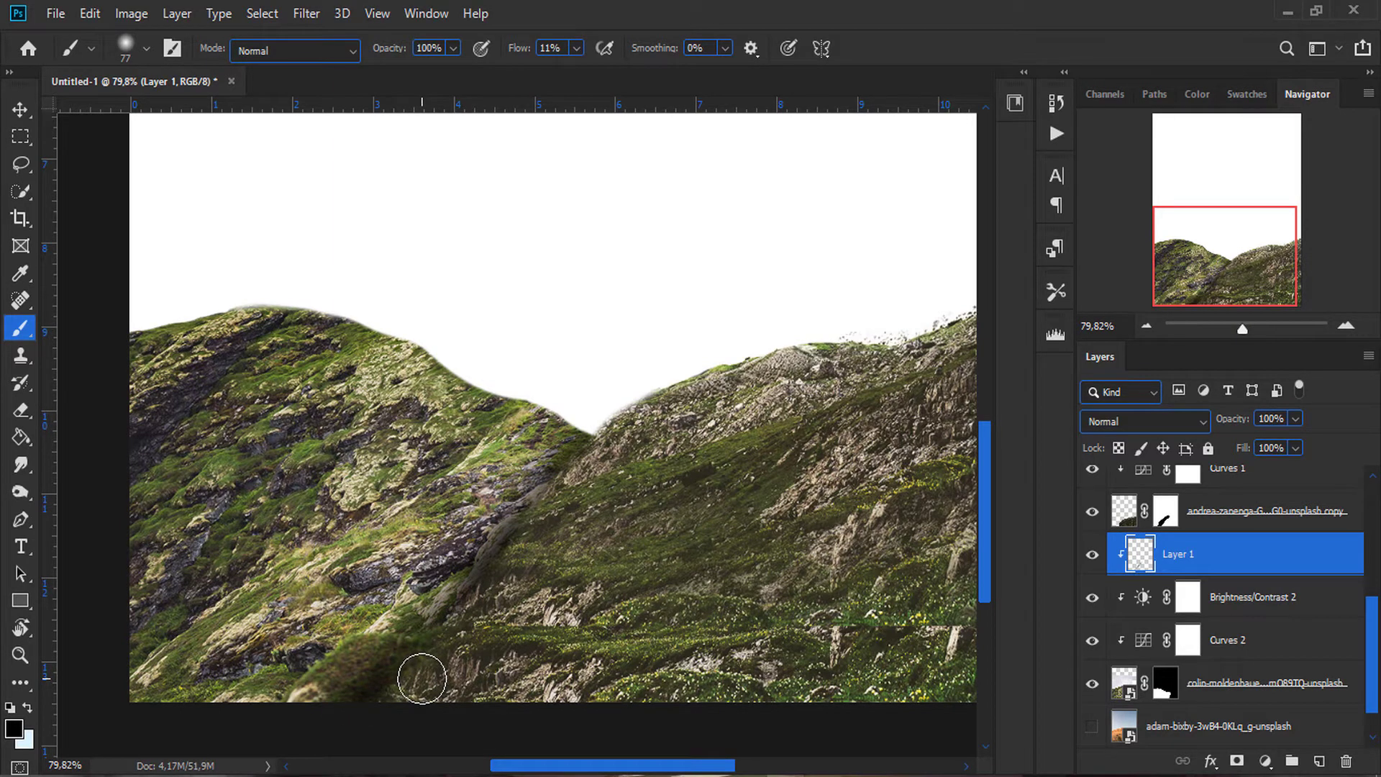
pyautogui.scroll(-2, 484, 621)
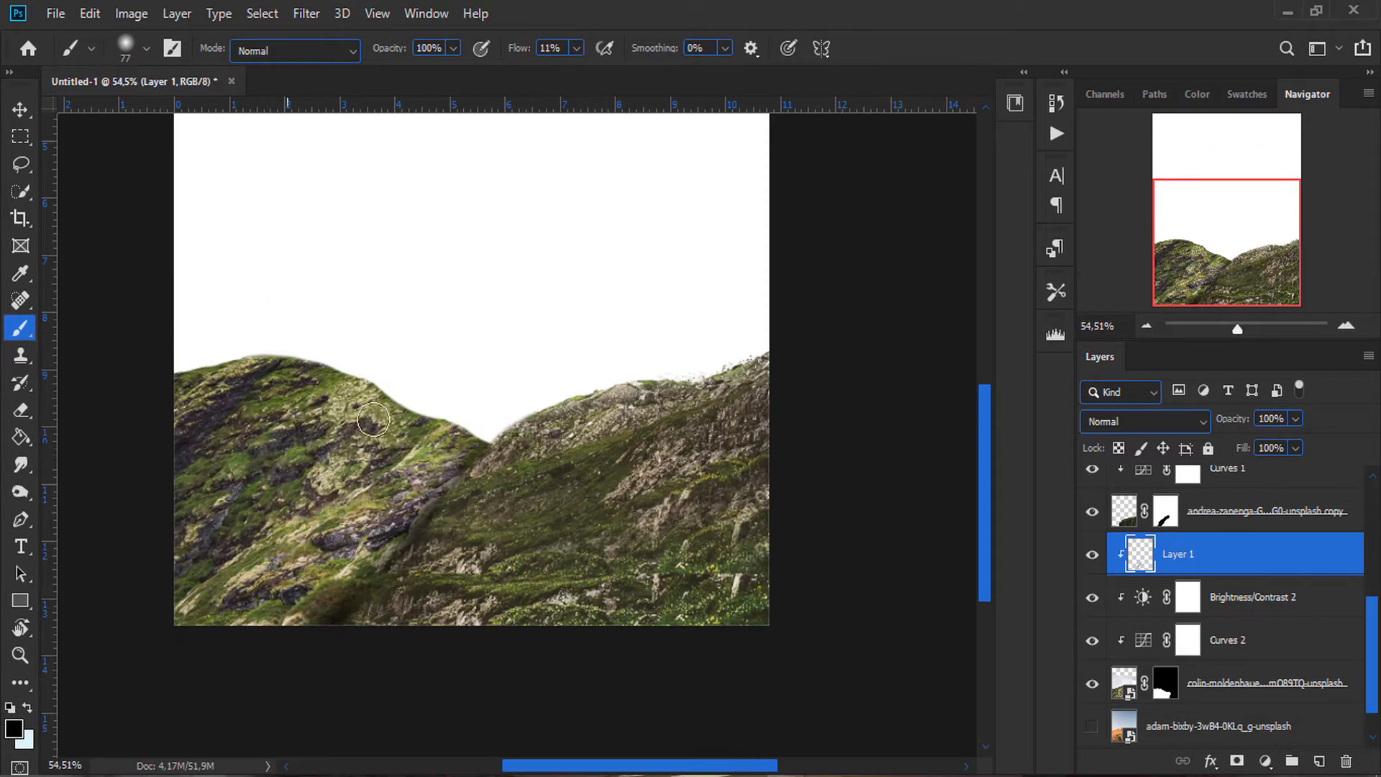
pyautogui.scroll(4, 484, 622)
pyautogui.scroll(-3, 487, 672)
pyautogui.keyDown('alt'); pyautogui.click(1093, 512); pyautogui.keyUp('alt')
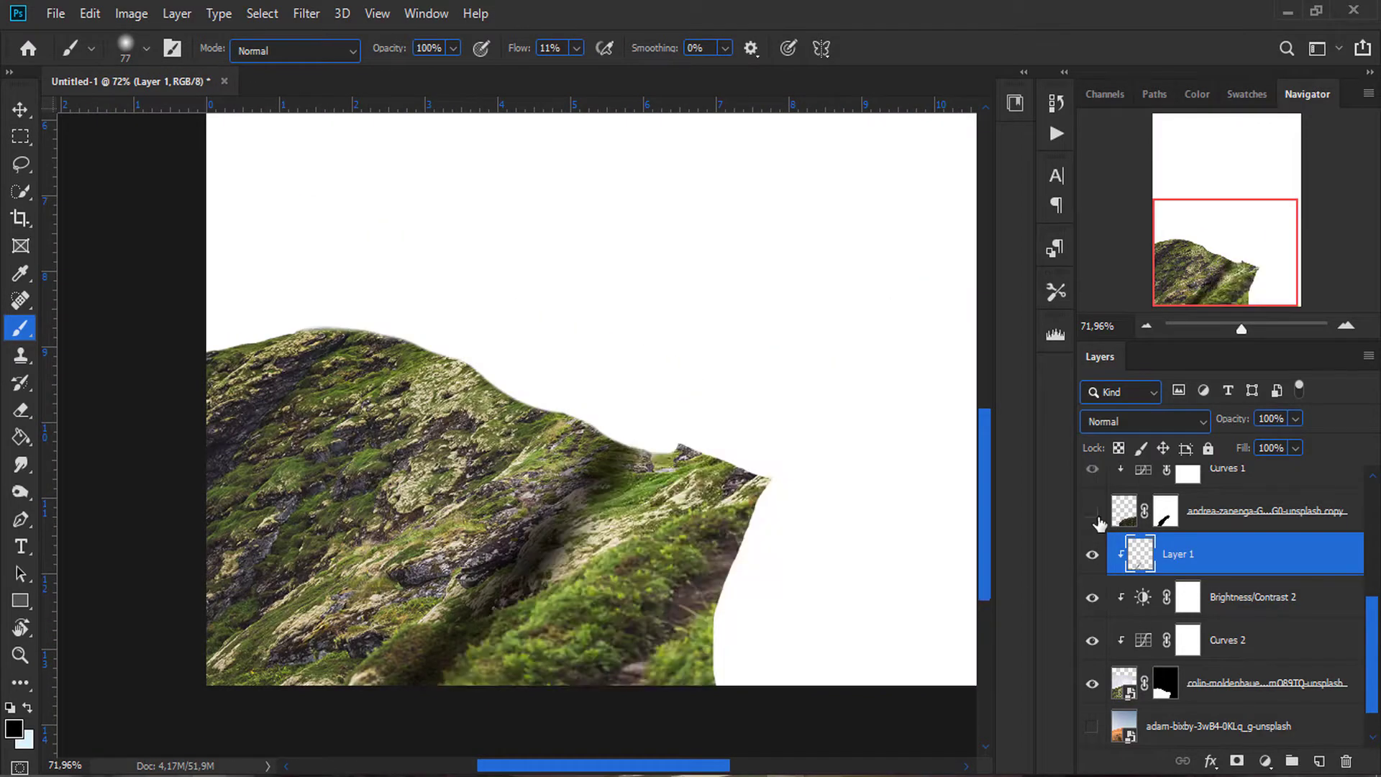
pyautogui.scroll(-1, 584, 665)
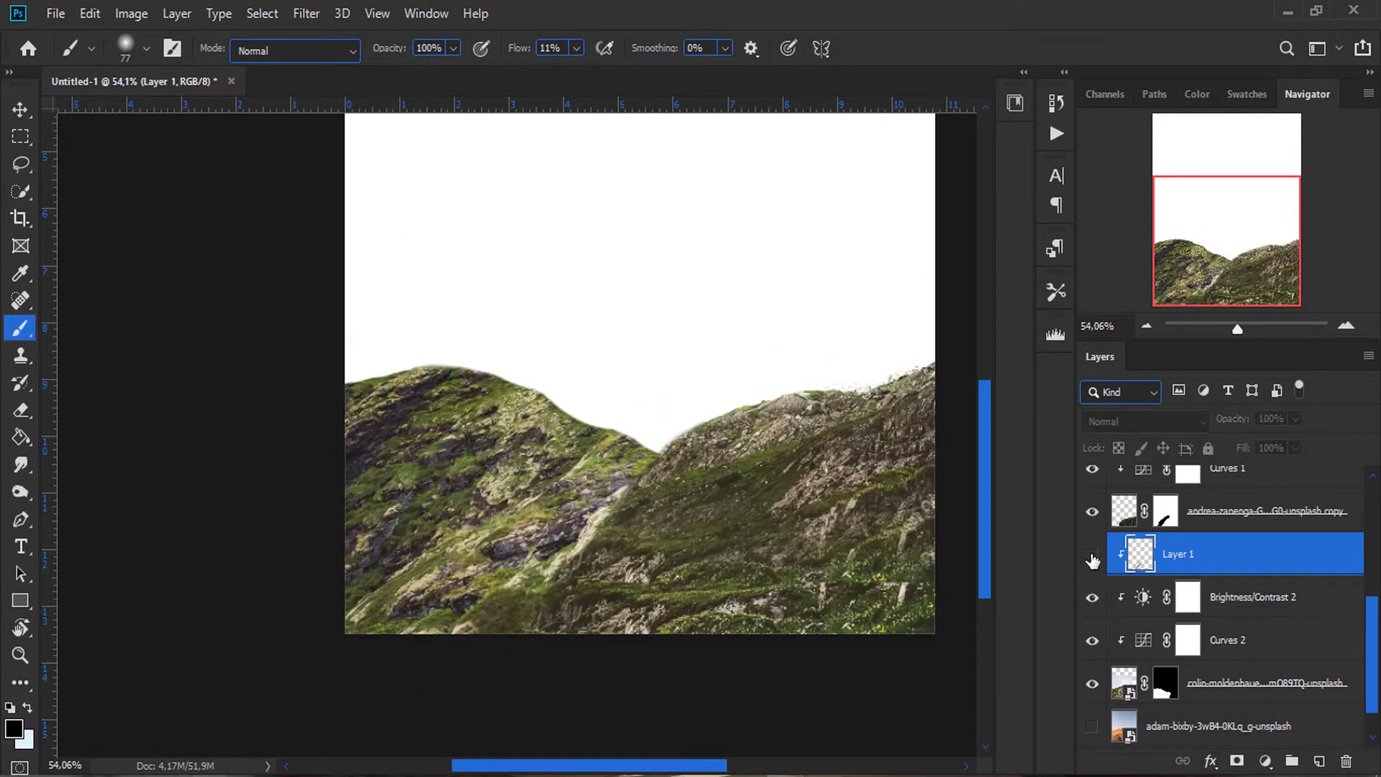
pyautogui.hotkey('ctrl', ']')
pyautogui.hotkey('ctrl', ']')
pyautogui.hotkey('ctrl', ']')
# Step: Target the right hillside's mask with a white brush, then make Layer 1 active
pyautogui.scroll(2, 619, 651)
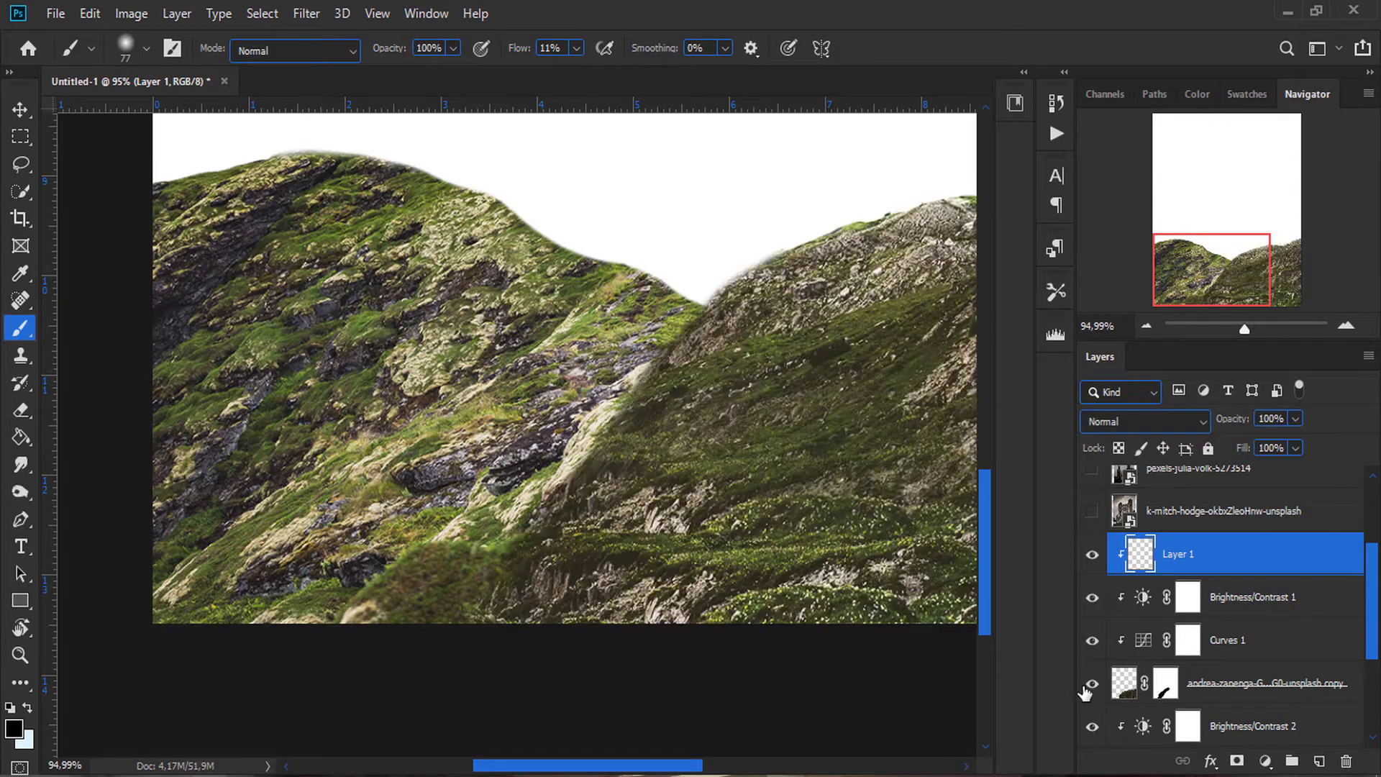
pyautogui.click(1165, 684)
pyautogui.press('x')
pyautogui.rightClick(587, 431)
pyautogui.scroll(1, 456, 638)
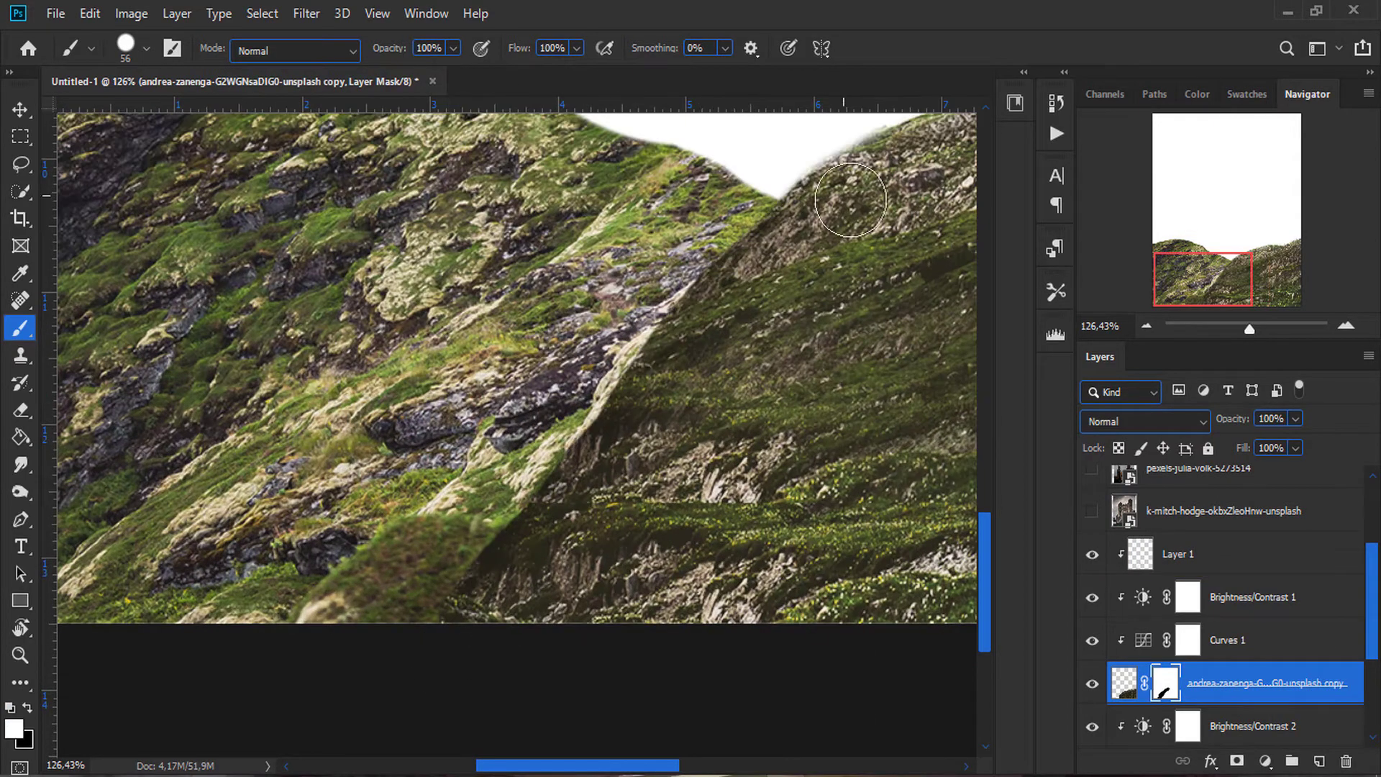
pyautogui.scroll(-1, 461, 633)
pyautogui.click(1178, 554)
pyautogui.scroll(1, 636, 346)
# Step: Switch to a small soft black brush, undo the stray ridge stroke, and reactivate Layer 1
pyautogui.rightClick(673, 310)
pyautogui.press('x')
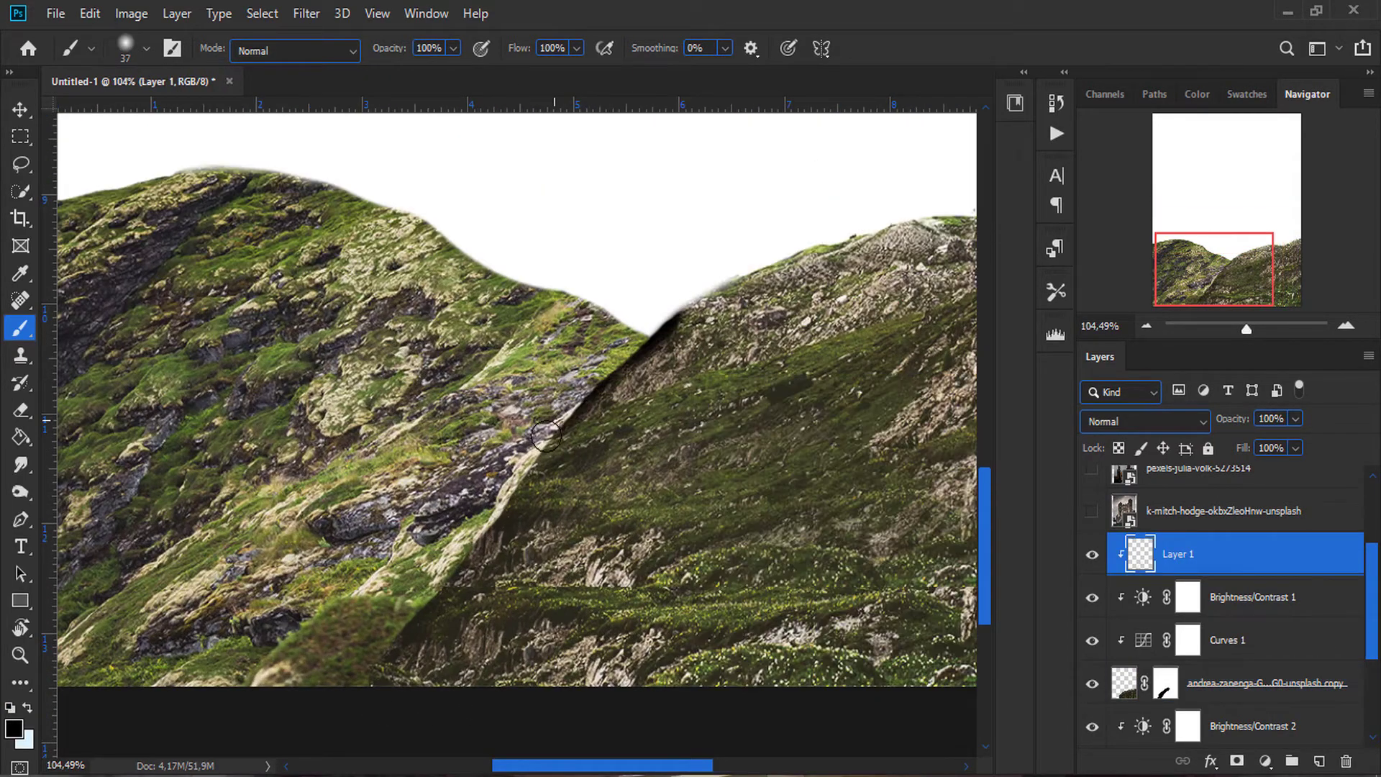
pyautogui.hotkey('ctrl', 'z')
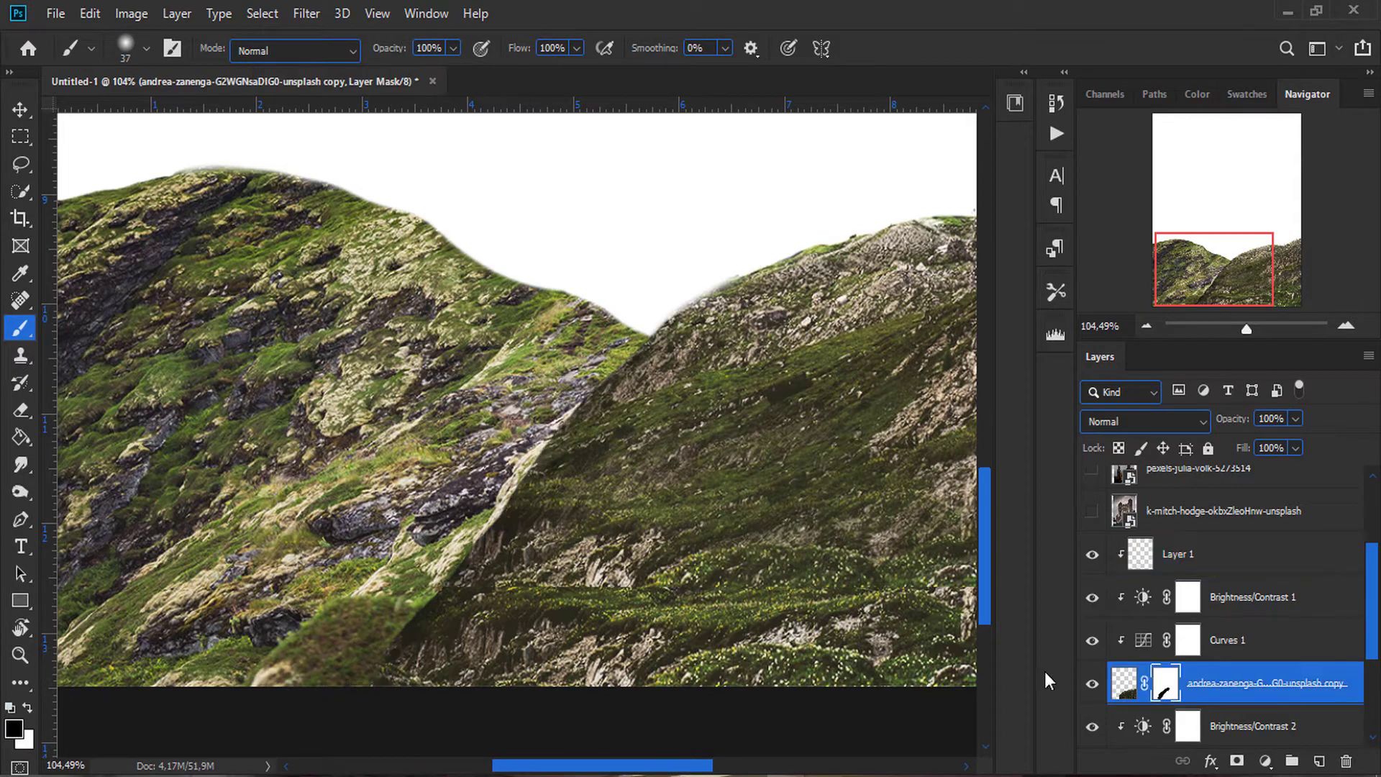
pyautogui.click(1285, 568)
pyautogui.scroll(-1, 638, 528)
pyautogui.scroll(1, 638, 528)
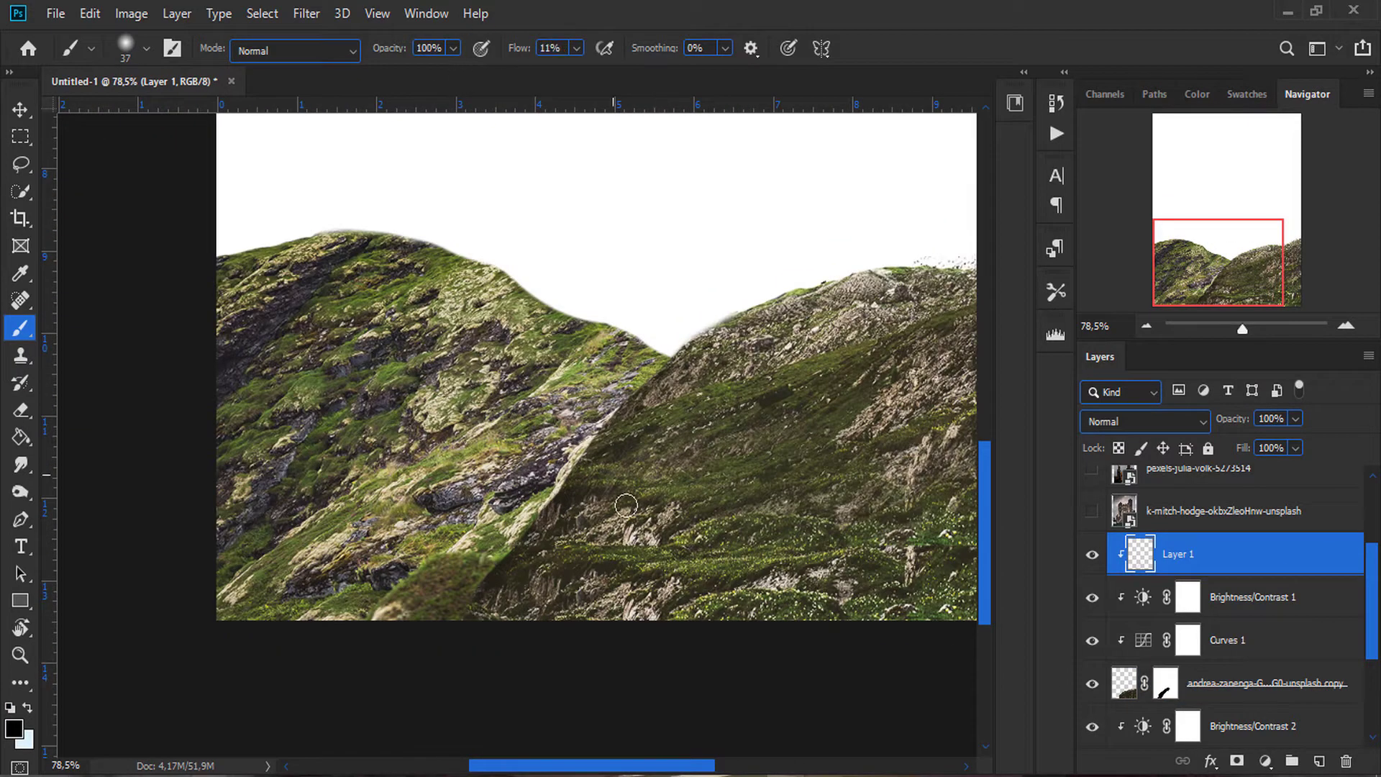
pyautogui.scroll(-1, 638, 357)
pyautogui.press('v')
pyautogui.scroll(-1, 873, 531)
# Step: Quick-select the orange hill from its sky photo, copy it to a new layer, and hide the original
pyautogui.click(872, 530)
pyautogui.scroll(2, 1175, 613)
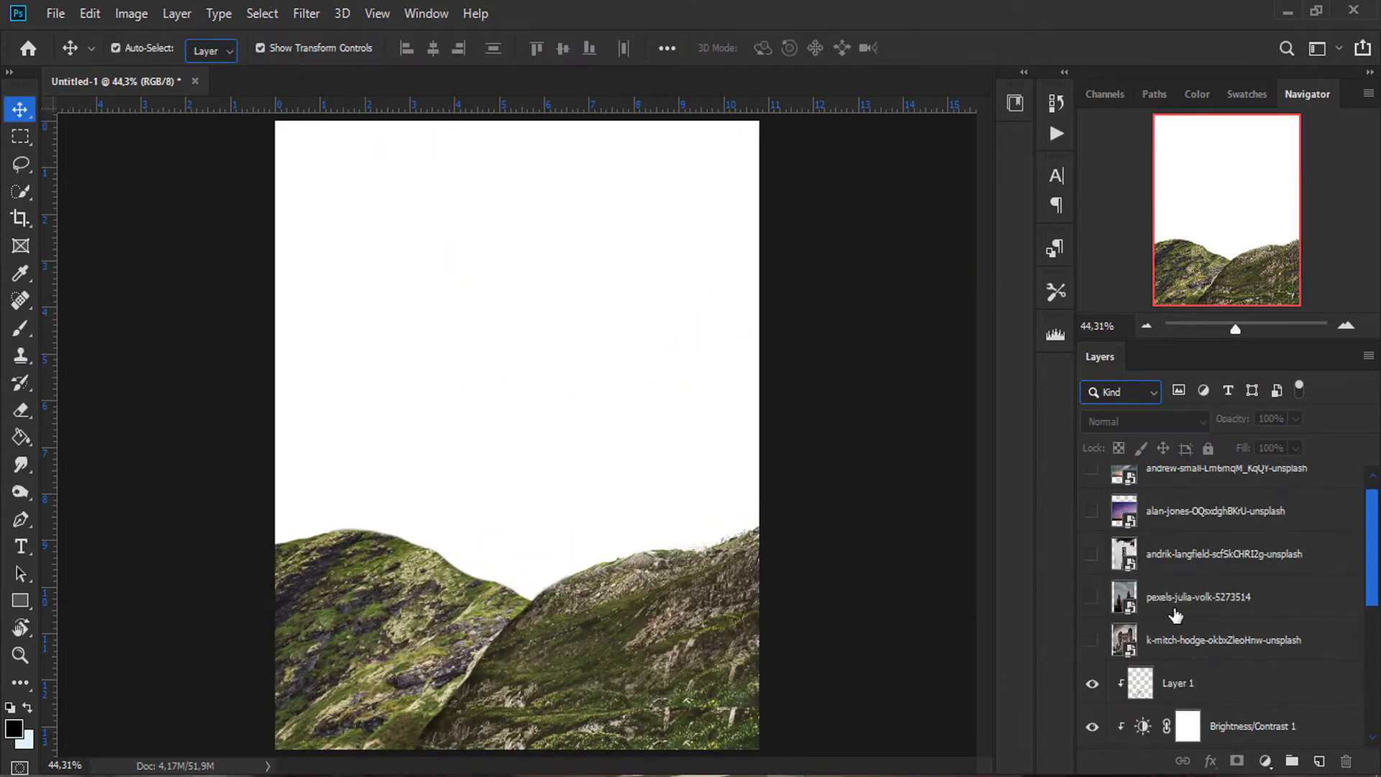
pyautogui.scroll(-5, 1218, 716)
pyautogui.click(1218, 716)
pyautogui.click(1092, 702)
pyautogui.click(21, 191)
pyautogui.moveTo(504, 216); pyautogui.dragTo(590, 232)
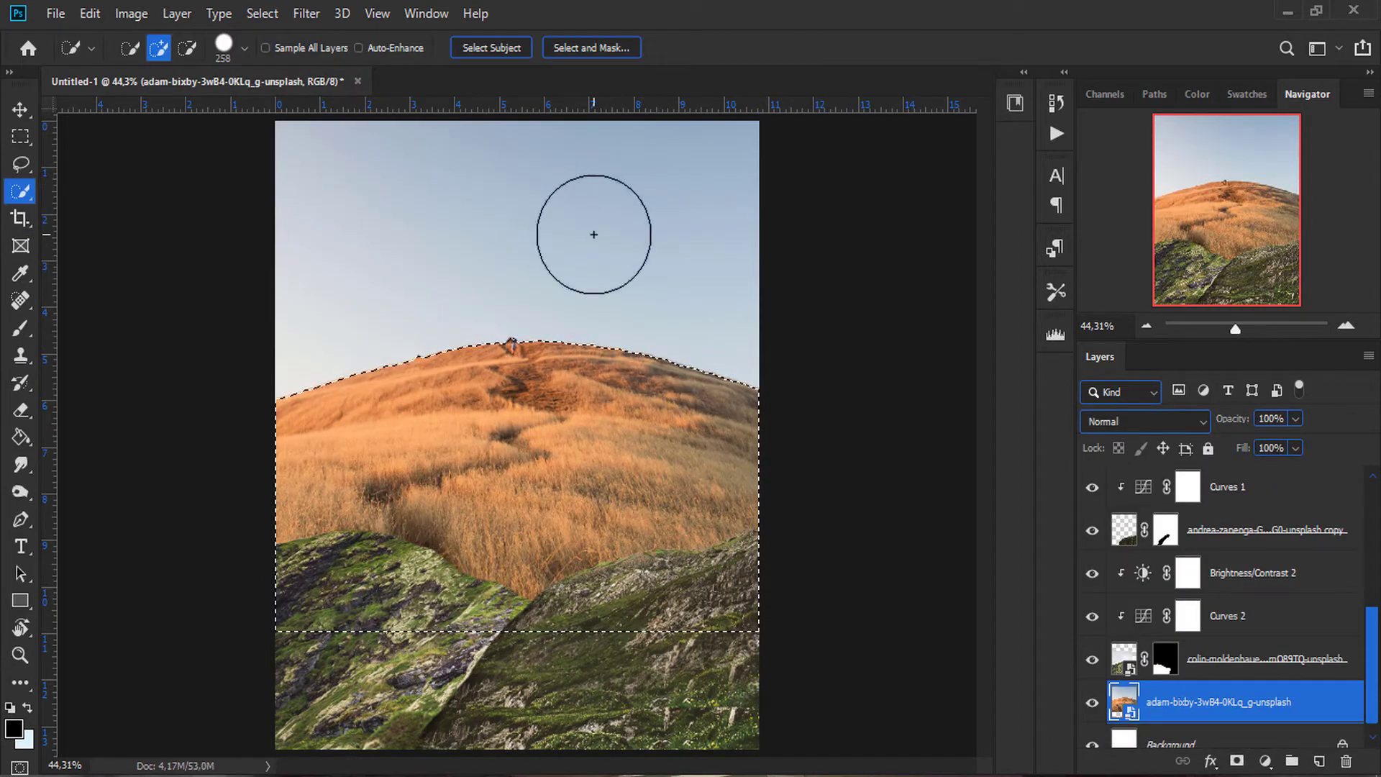
pyautogui.hotkey('ctrl', 'alt', 'r')
pyautogui.press('Return')
pyautogui.hotkey('ctrl', 'j')
pyautogui.click(1092, 701)
# Step: Scale the orange hill down and position it behind the green hills
pyautogui.hotkey('ctrl', 't')
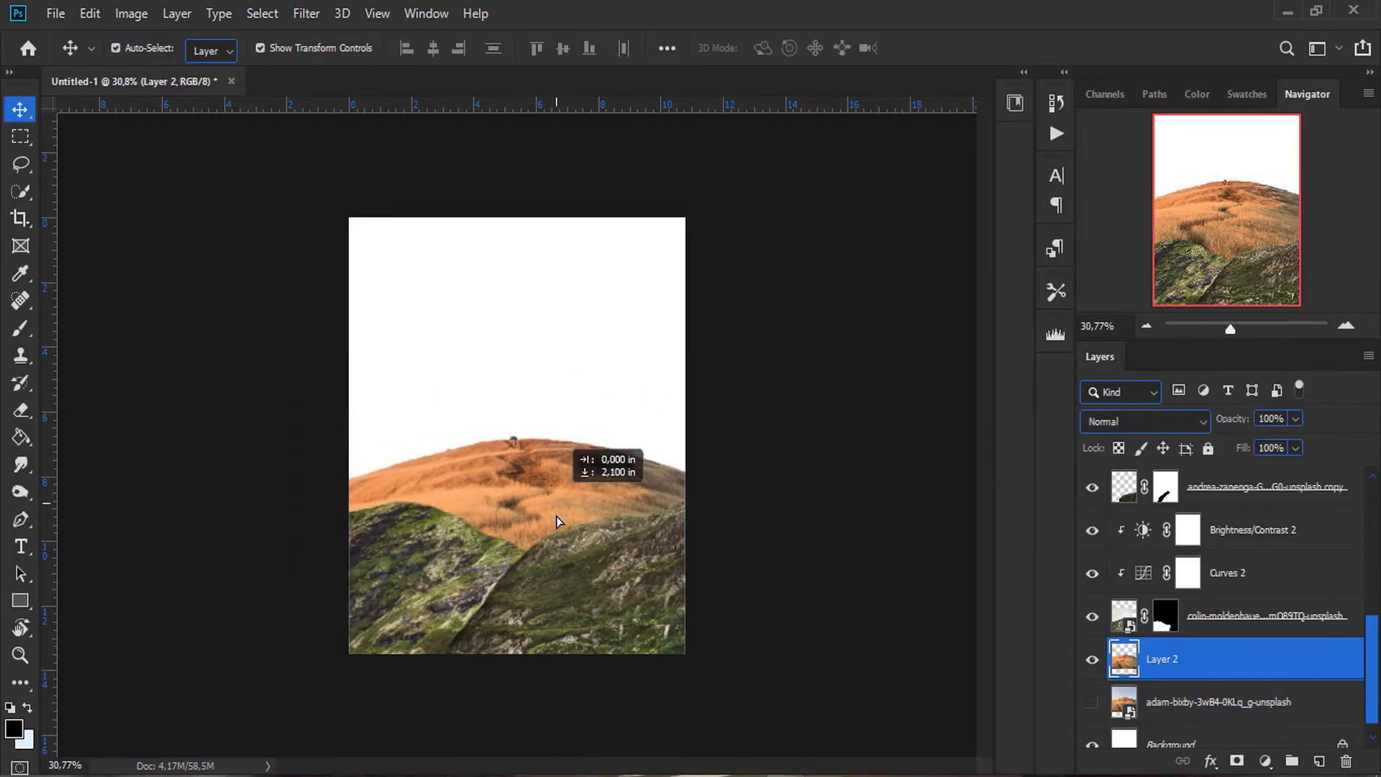
pyautogui.moveTo(532, 471)
pyautogui.mouseDown()
pyautogui.moveTo(508, 476)
pyautogui.moveTo(590, 507)
pyautogui.mouseUp()
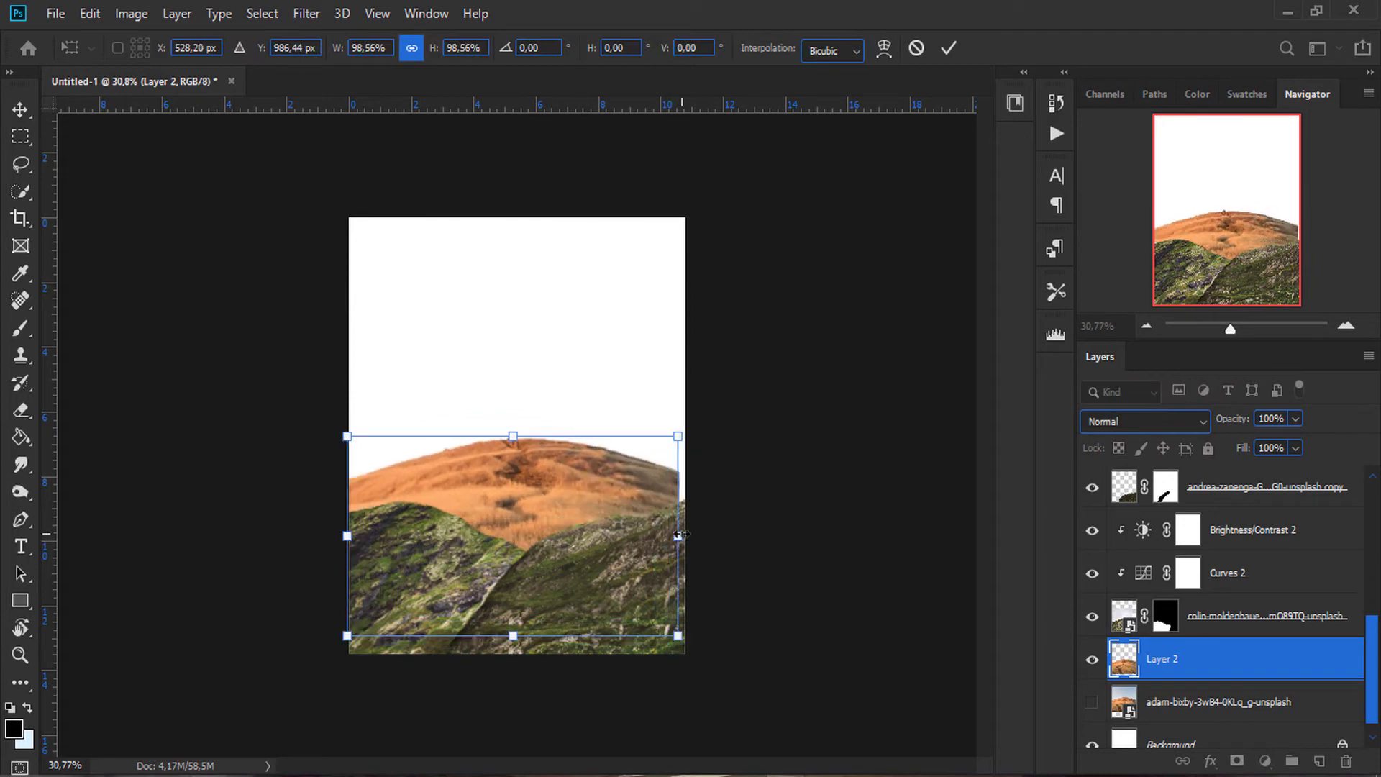
pyautogui.press('Return')
pyautogui.scroll(1, 594, 525)
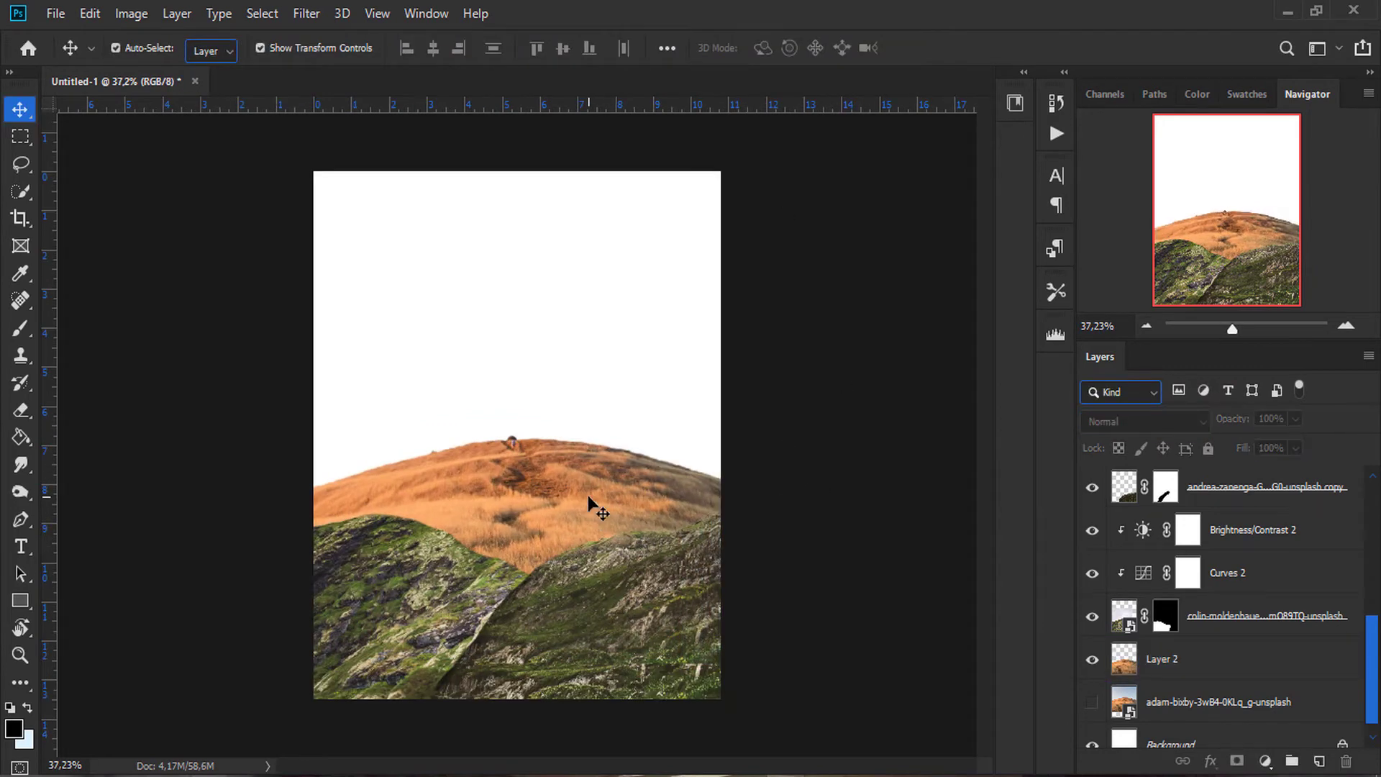
pyautogui.click(590, 498)
pyautogui.moveTo(726, 559); pyautogui.dragTo(590, 525)
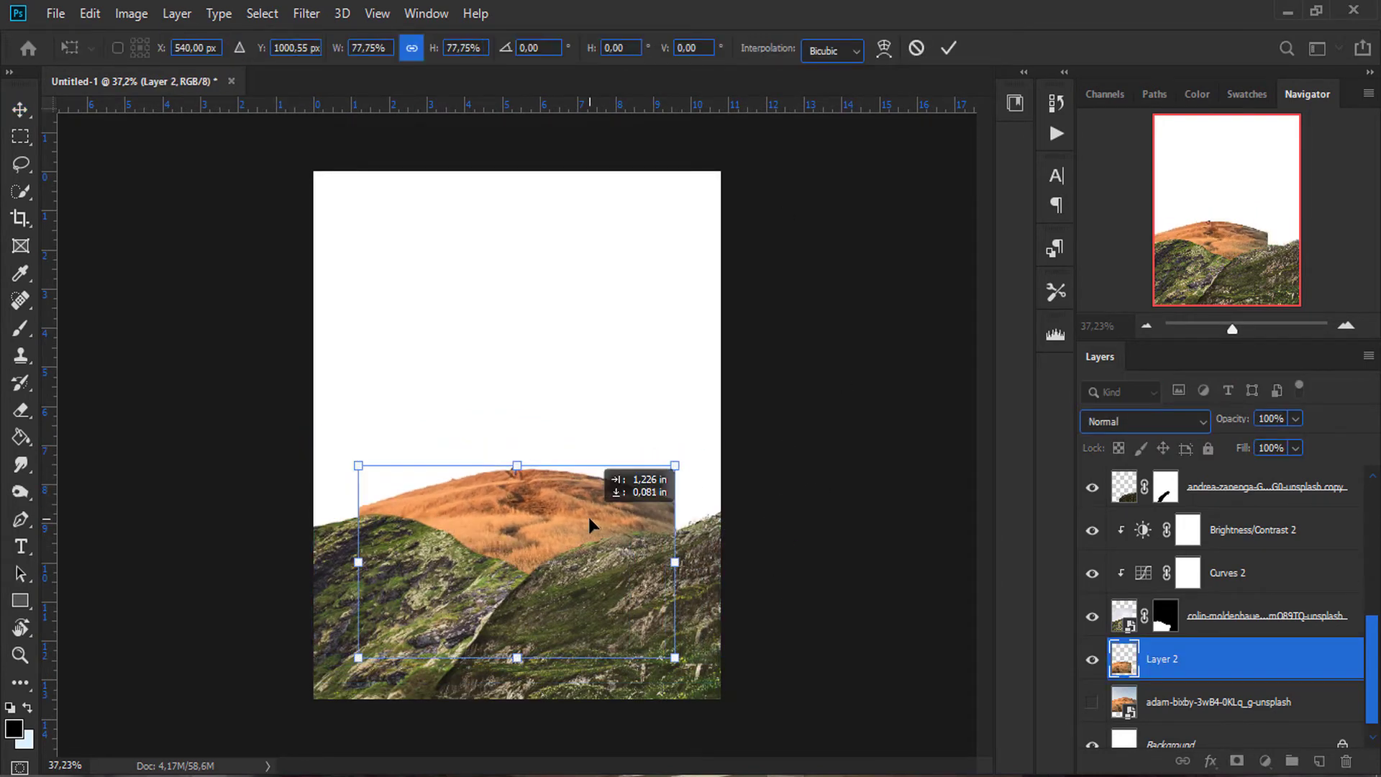
pyautogui.click(949, 48)
pyautogui.scroll(5, 653, 580)
# Step: Lasso and remove the hazy grey area beside the orange hill in Select and Mask
pyautogui.press('b')
pyautogui.press('l')
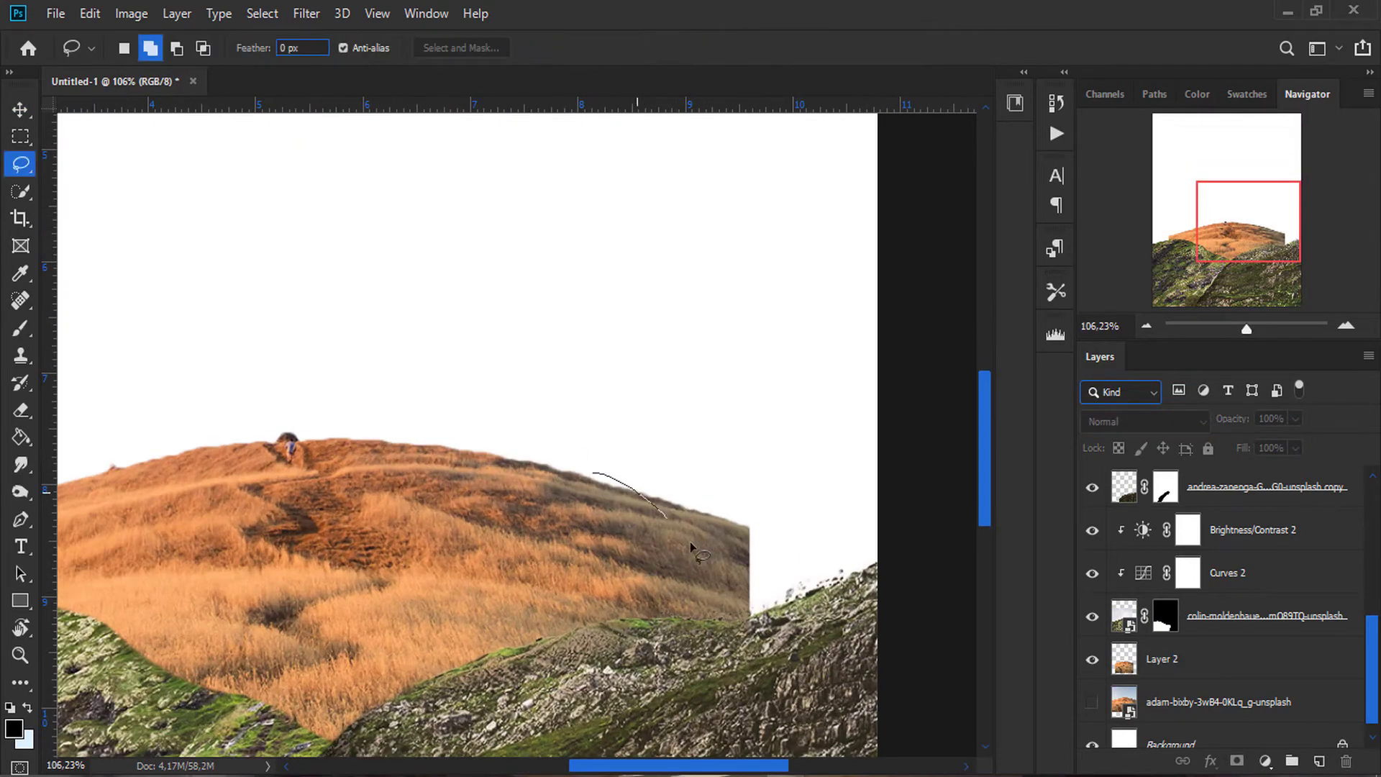
pyautogui.scroll(-2, 768, 524)
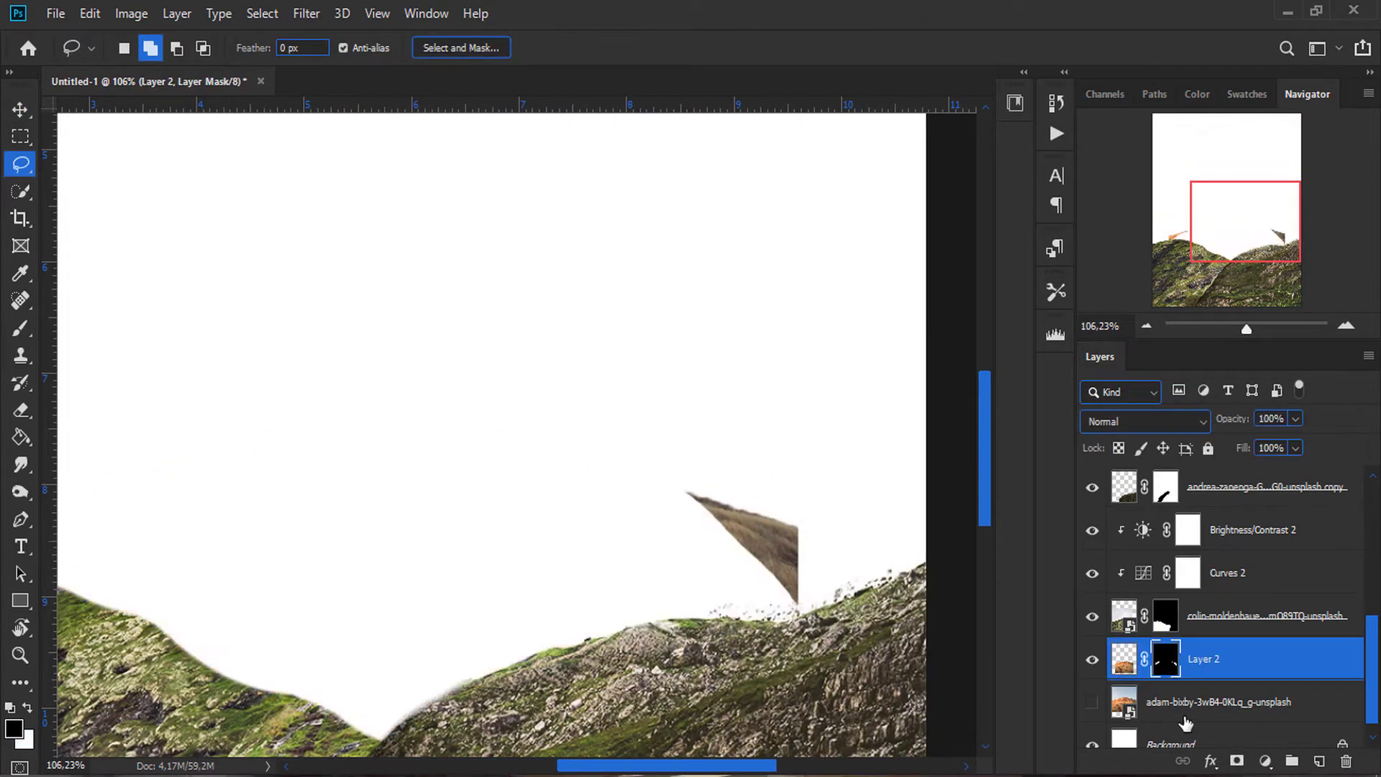
pyautogui.scroll(5, 646, 538)
pyautogui.click(492, 48)
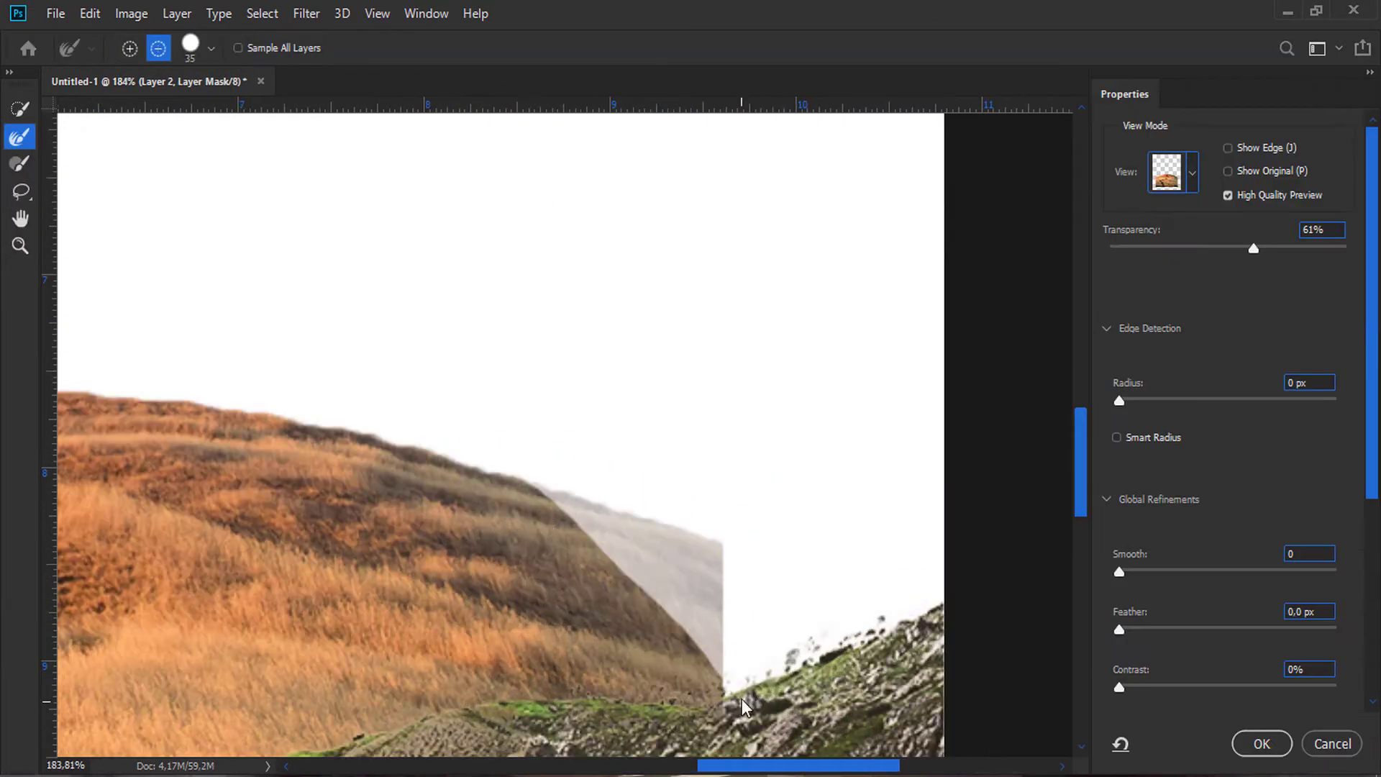
pyautogui.moveTo(615, 607); pyautogui.dragTo(809, 668)
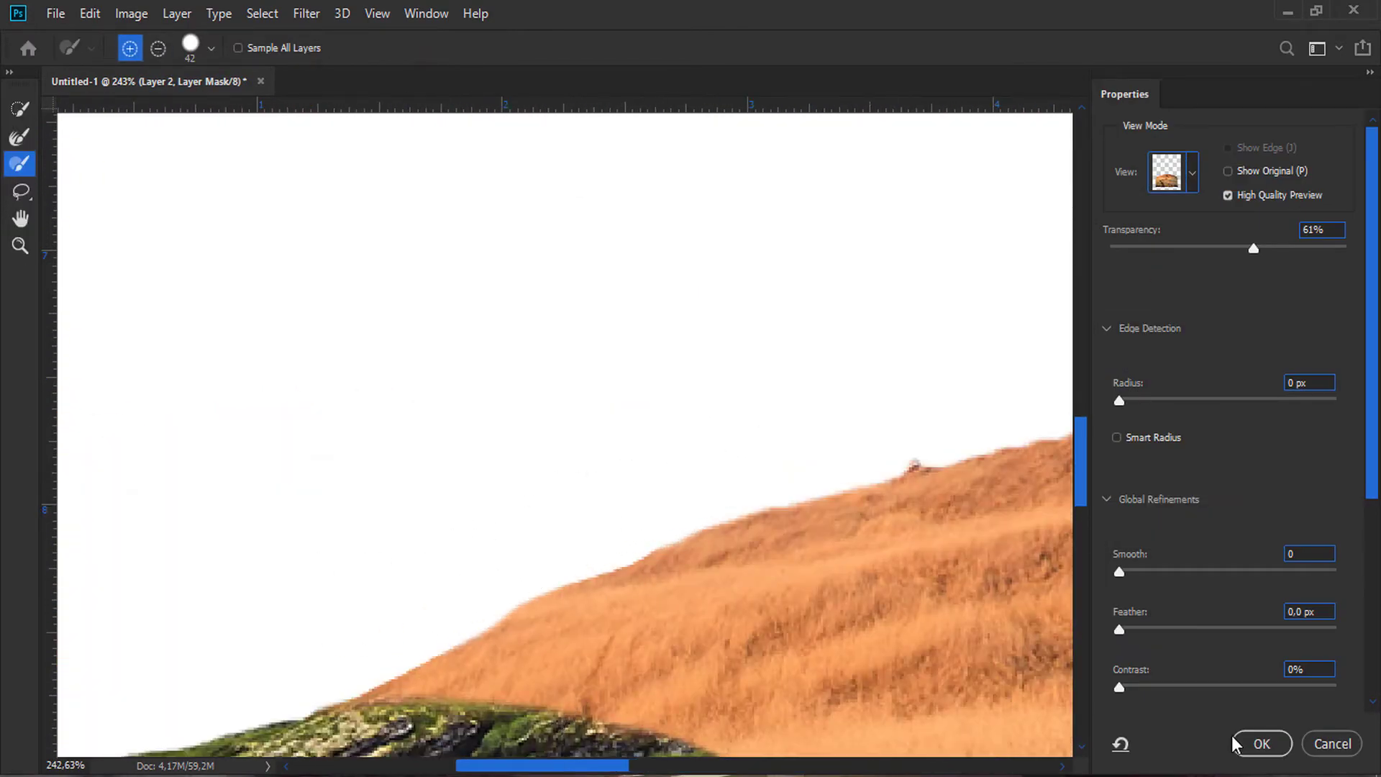
pyautogui.click(1261, 743)
# Step: Reopen Select and Mask, subtract from the hill selection, and apply the refinements
pyautogui.scroll(3, 551, 480)
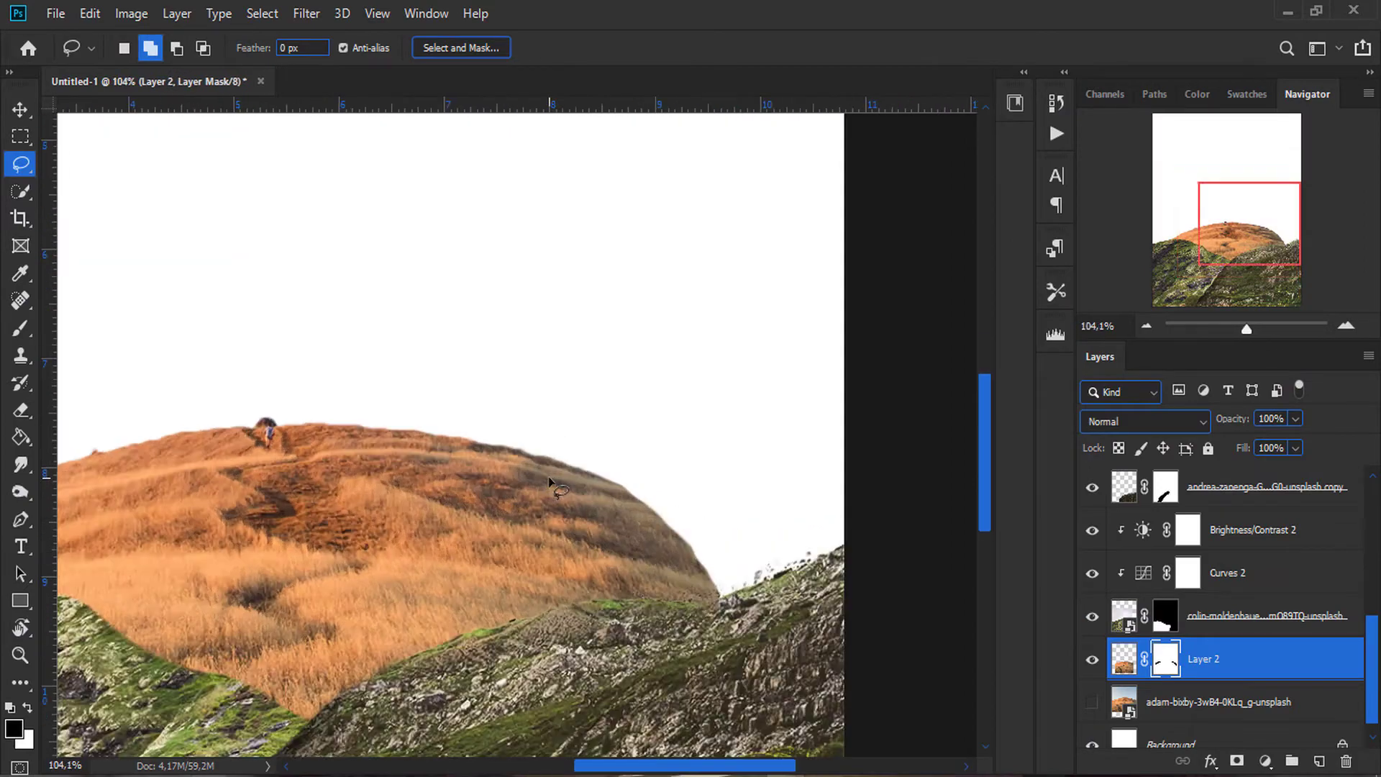
pyautogui.hotkey('ctrl', 'alt', 'r')
pyautogui.scroll(-2, 490, 422)
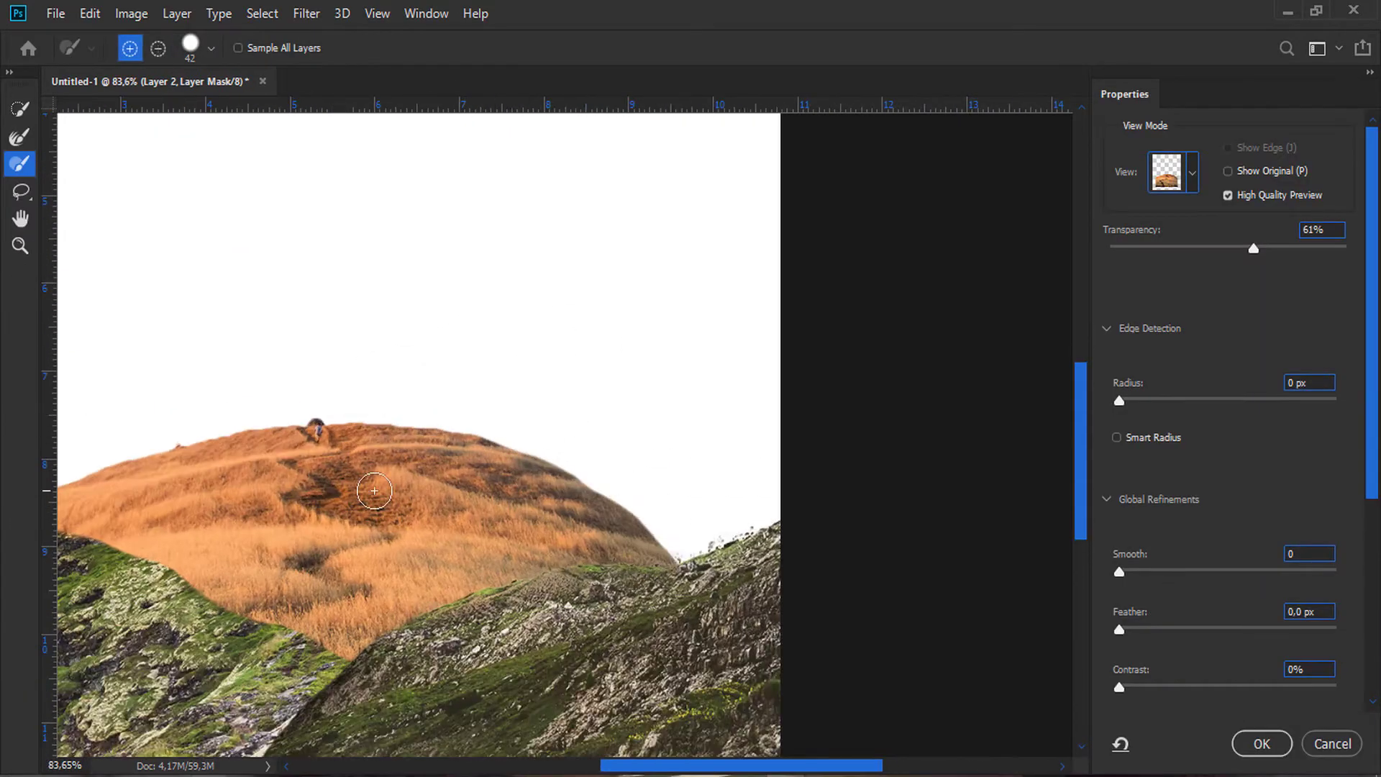
pyautogui.scroll(4, 468, 335)
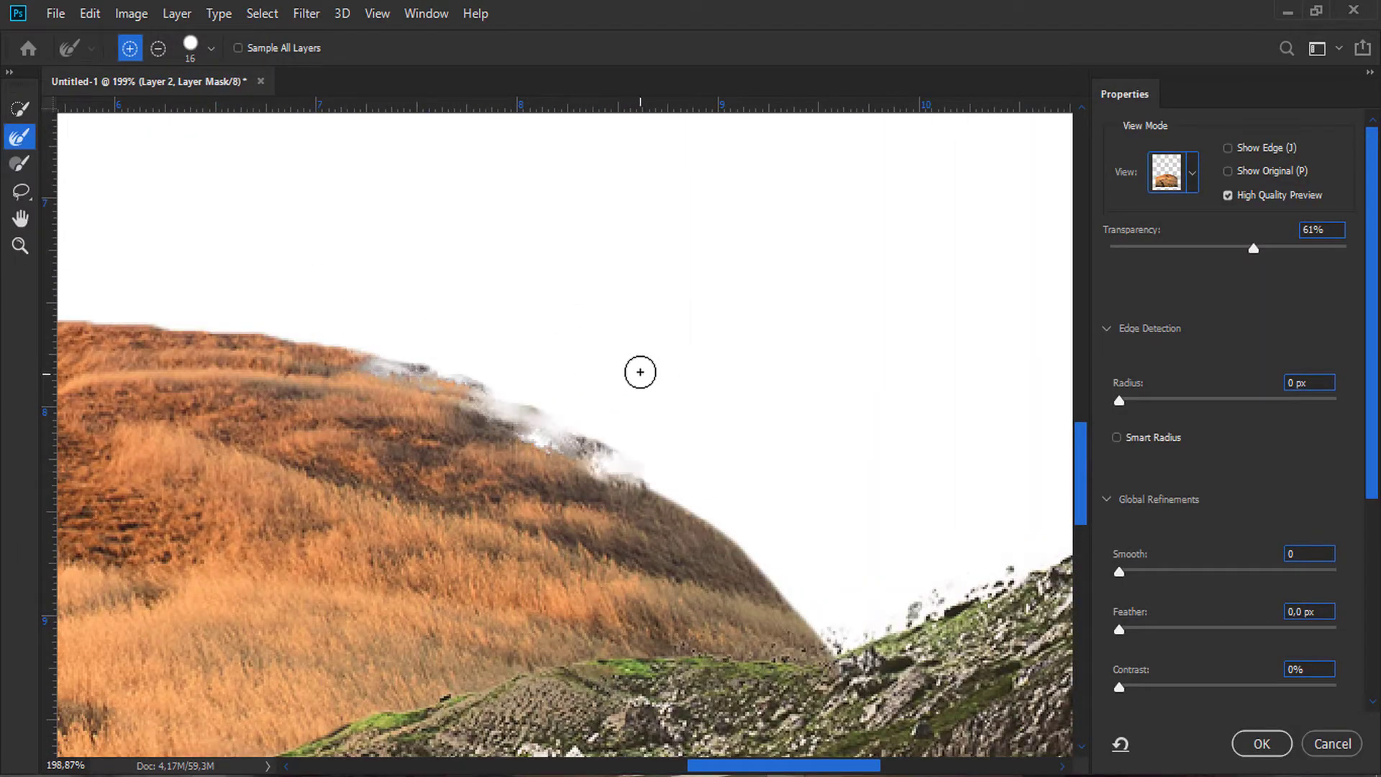
pyautogui.press('b')
pyautogui.scroll(-3, 693, 357)
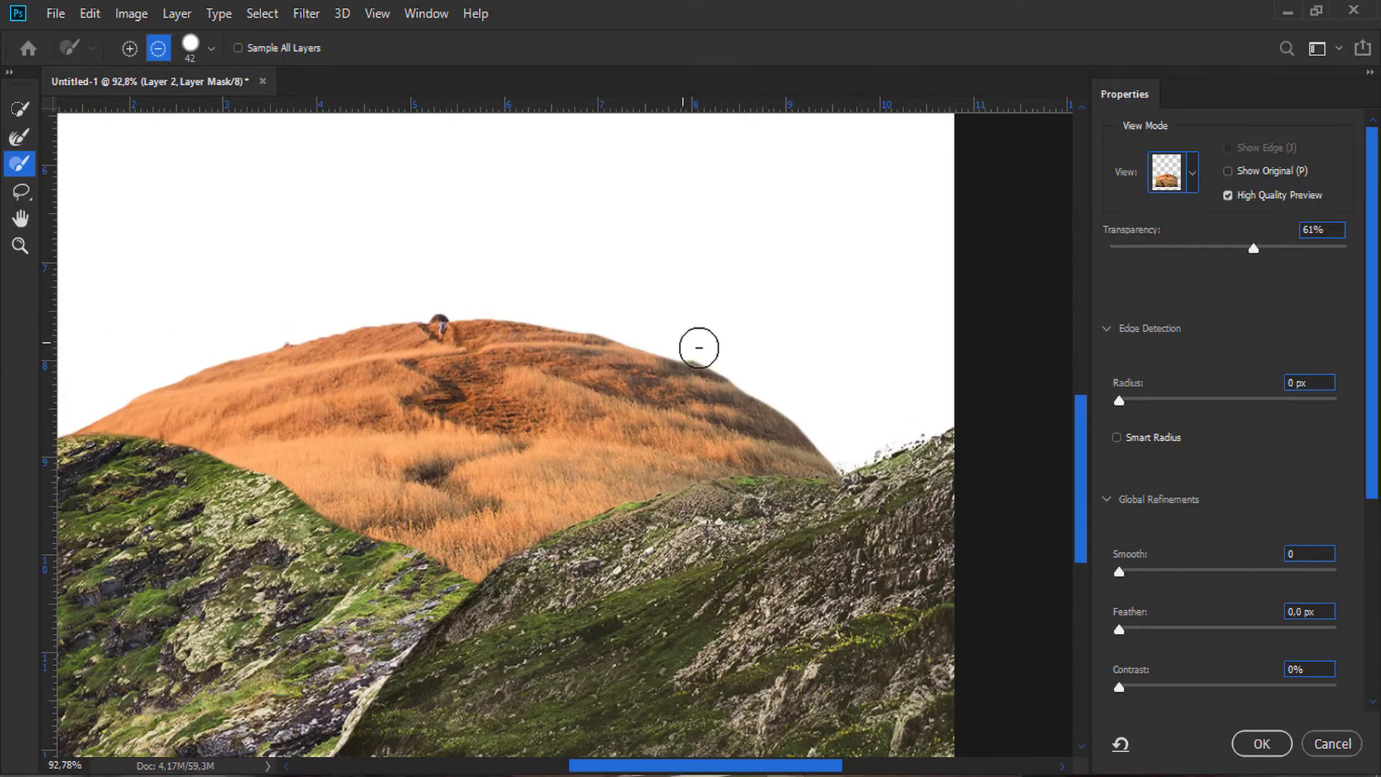
pyautogui.press('Return')
# Step: Shift the back hill's hue to a muted green with lower saturation and lightness
pyautogui.moveTo(703, 453); pyautogui.dragTo(909, 455)
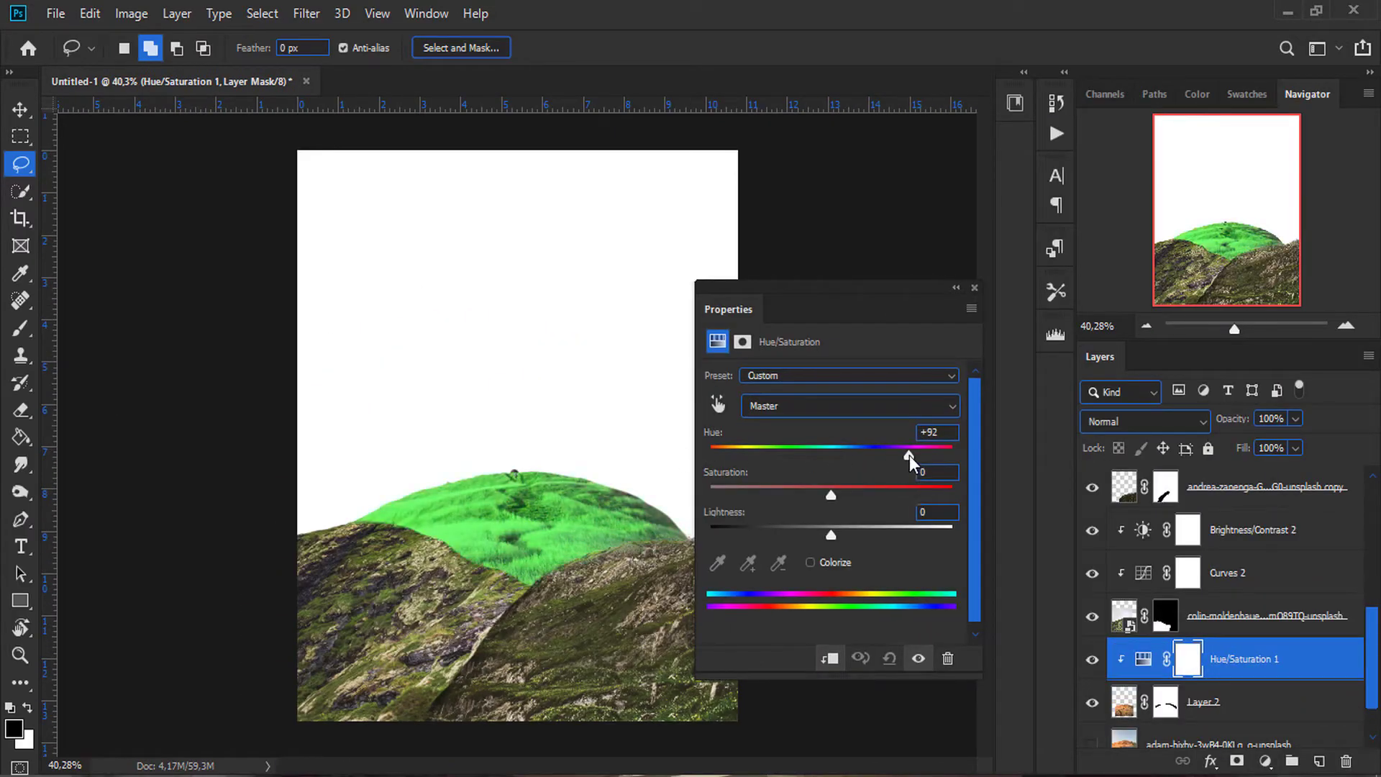
pyautogui.moveTo(830, 495); pyautogui.dragTo(784, 495)
pyautogui.moveTo(831, 534); pyautogui.dragTo(784, 534)
pyautogui.moveTo(909, 453); pyautogui.dragTo(888, 450)
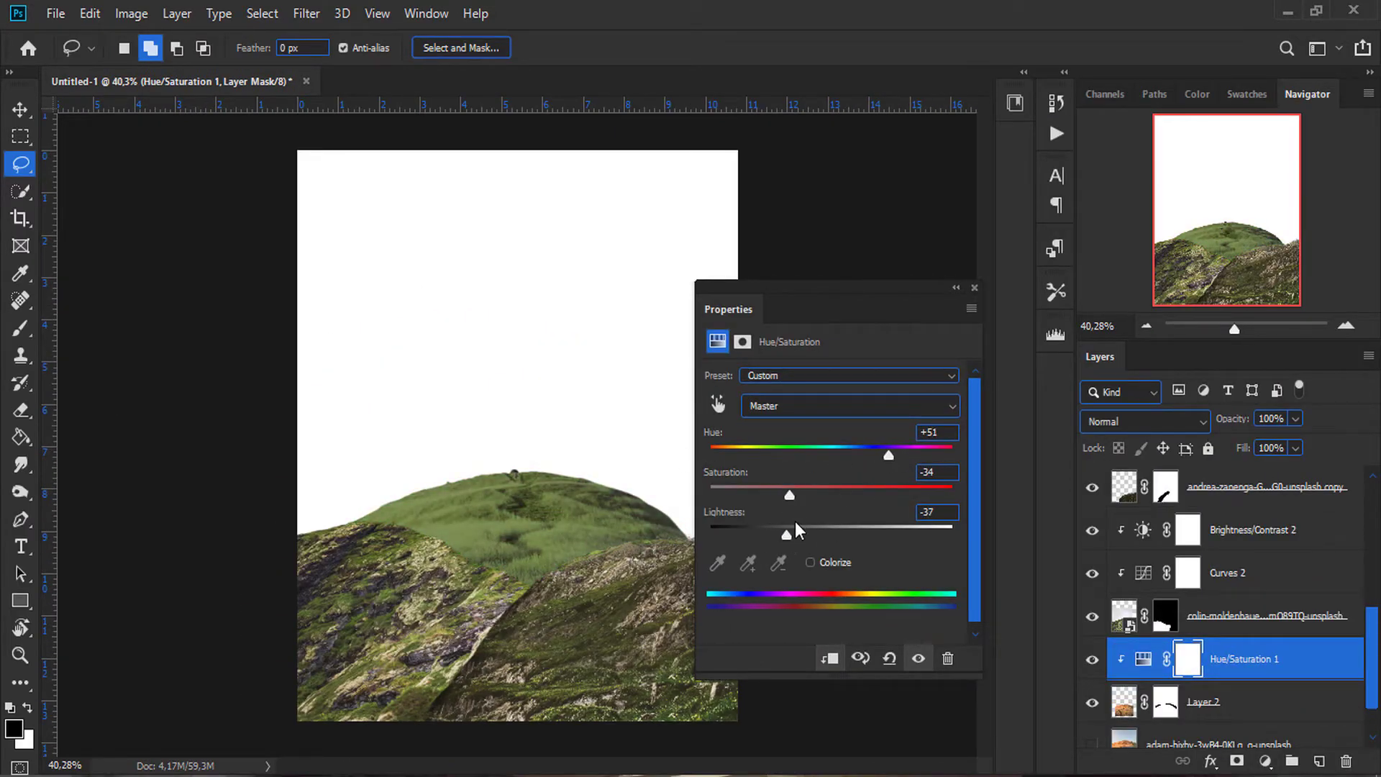
# Step: Add a darkening Brightness/Contrast with inverted mask, painted in at the back hill's base
pyautogui.moveTo(762, 436); pyautogui.dragTo(741, 436)
pyautogui.moveTo(849, 471); pyautogui.dragTo(857, 472)
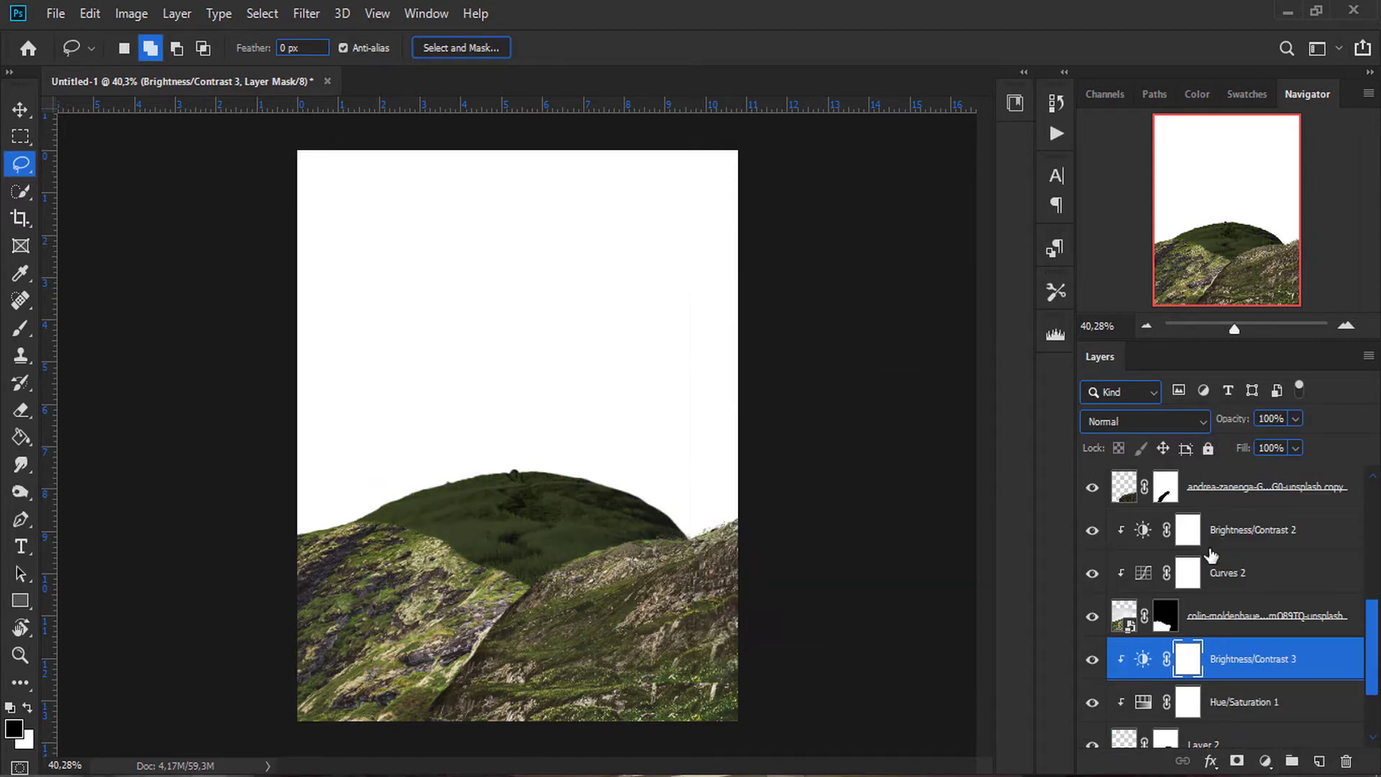
pyautogui.hotkey('ctrl', 'i')
pyautogui.press('b')
pyautogui.scroll(3, 570, 571)
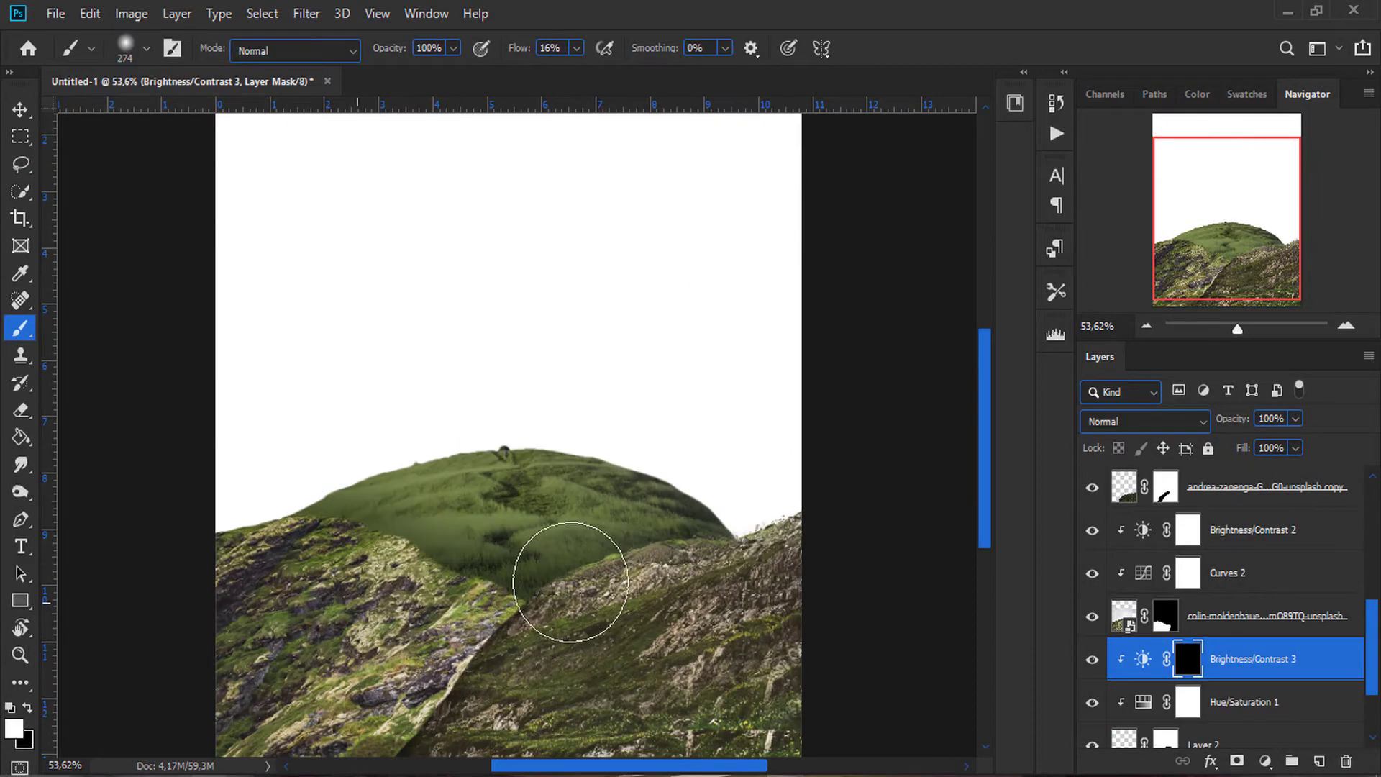
pyautogui.moveTo(570, 570); pyautogui.dragTo(726, 518)
# Step: Select the range of landscape layers to group them as 'land'
pyautogui.scroll(-4, 720, 539)
pyautogui.press('x')
pyautogui.press('v')
pyautogui.click(789, 586)
pyautogui.hotkey('ctrl', '+')
pyautogui.scroll(-1, 1233, 611)
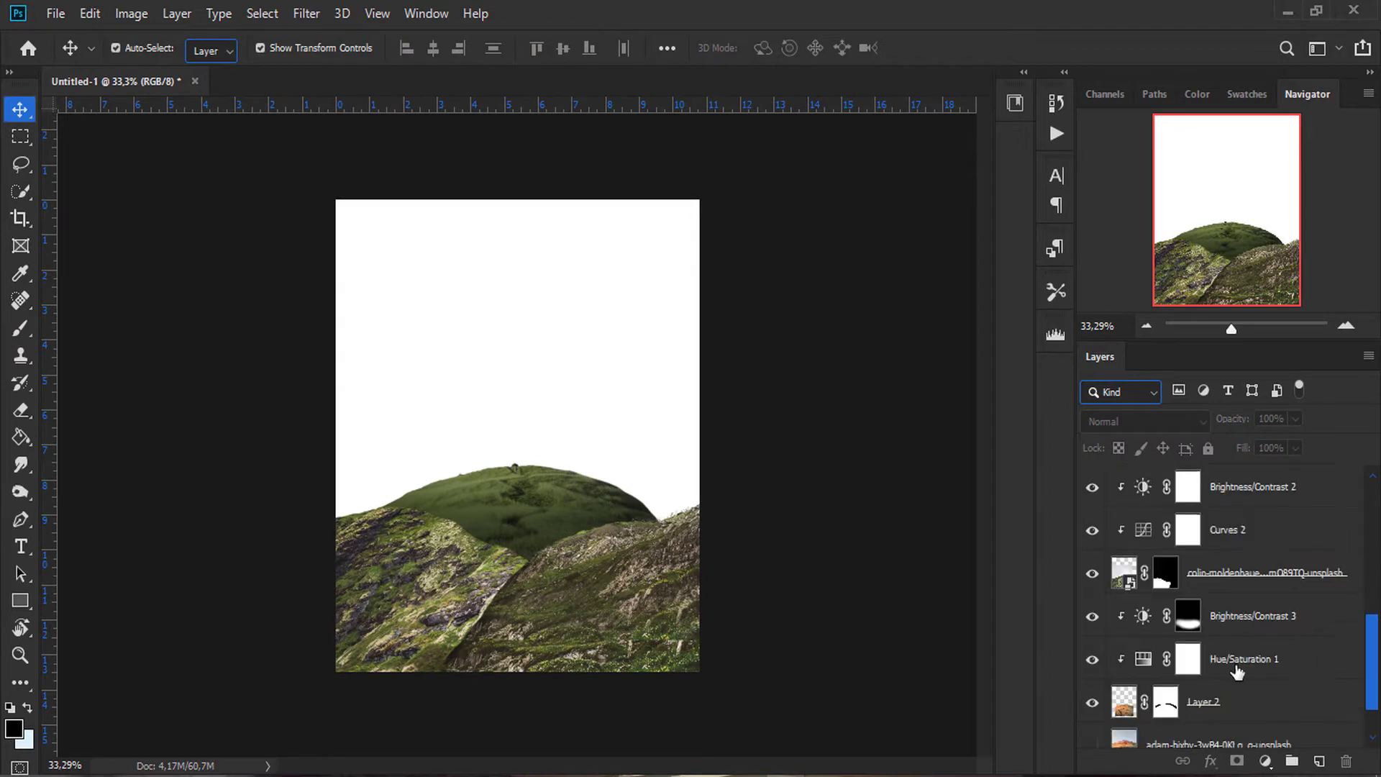
pyautogui.scroll(5, 1237, 676)
pyautogui.keyDown('shift'); pyautogui.click(1211, 617); pyautogui.keyUp('shift')
# Step: Group the landscape layers, collapse the group, and reveal and select the tower photo layer
pyautogui.hotkey('ctrl', 'g')
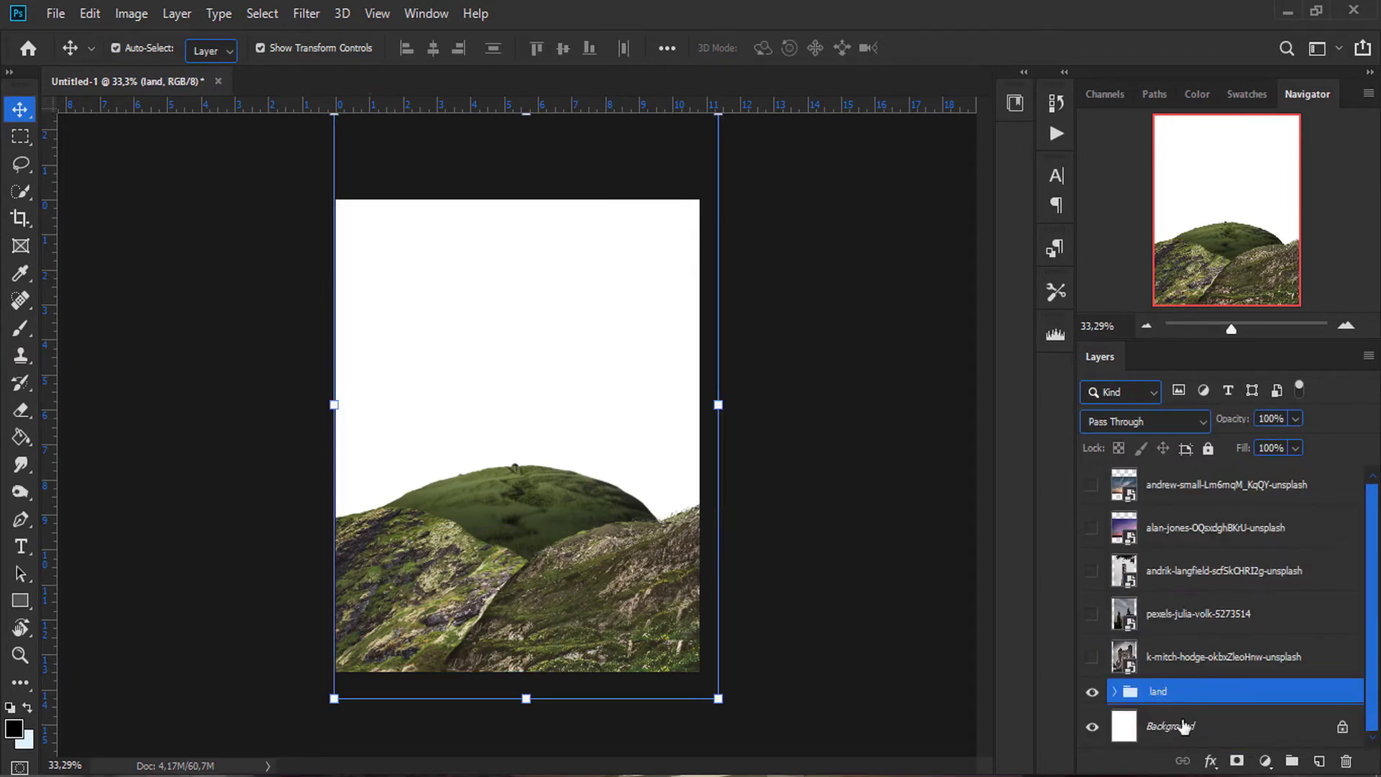
pyautogui.click(1218, 731)
pyautogui.scroll(2, 1115, 610)
pyautogui.click(1115, 610)
pyautogui.click(1092, 659)
pyautogui.click(1092, 616)
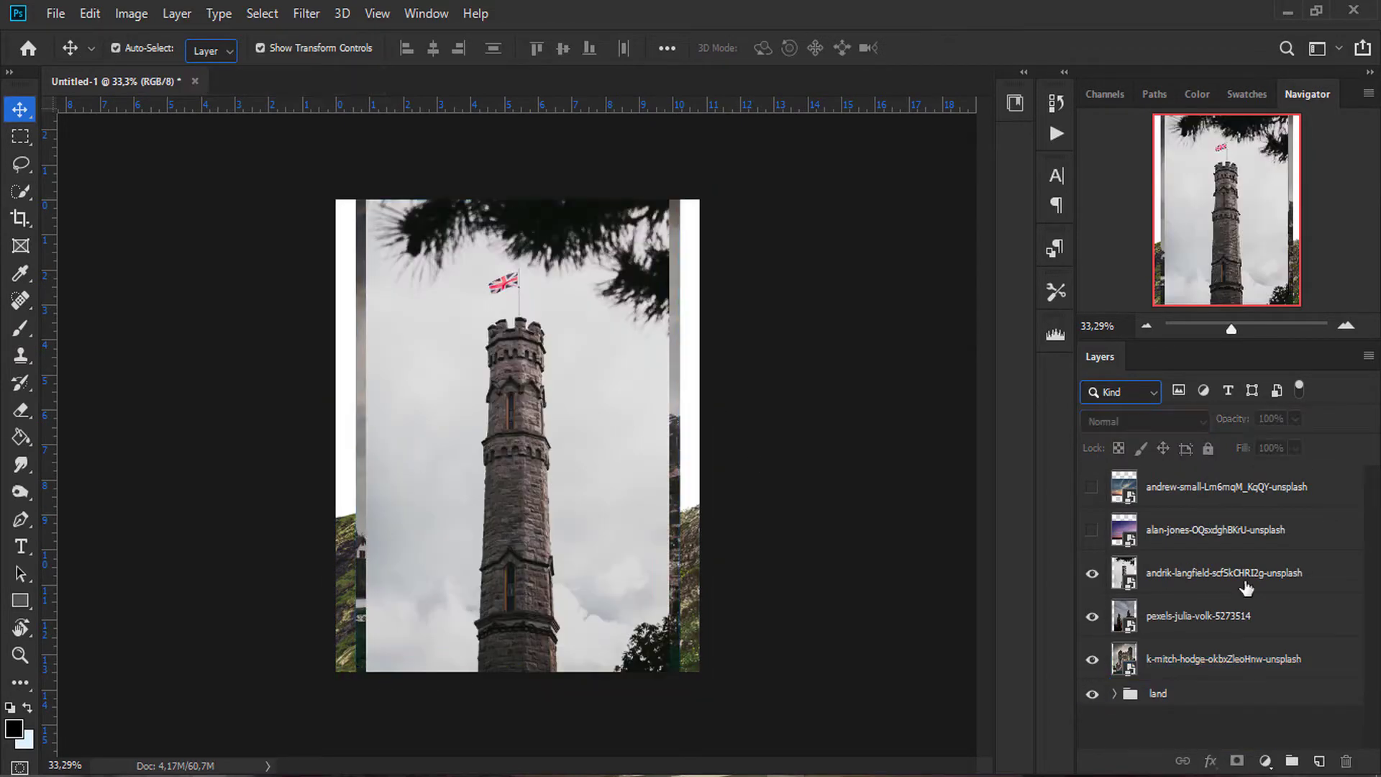
pyautogui.click(1092, 573)
pyautogui.click(1223, 572)
# Step: Quick-select the tower and refine it in Select and Mask with Overlay view and Lasso
pyautogui.press('w')
pyautogui.scroll(5, 500, 180)
pyautogui.click(591, 48)
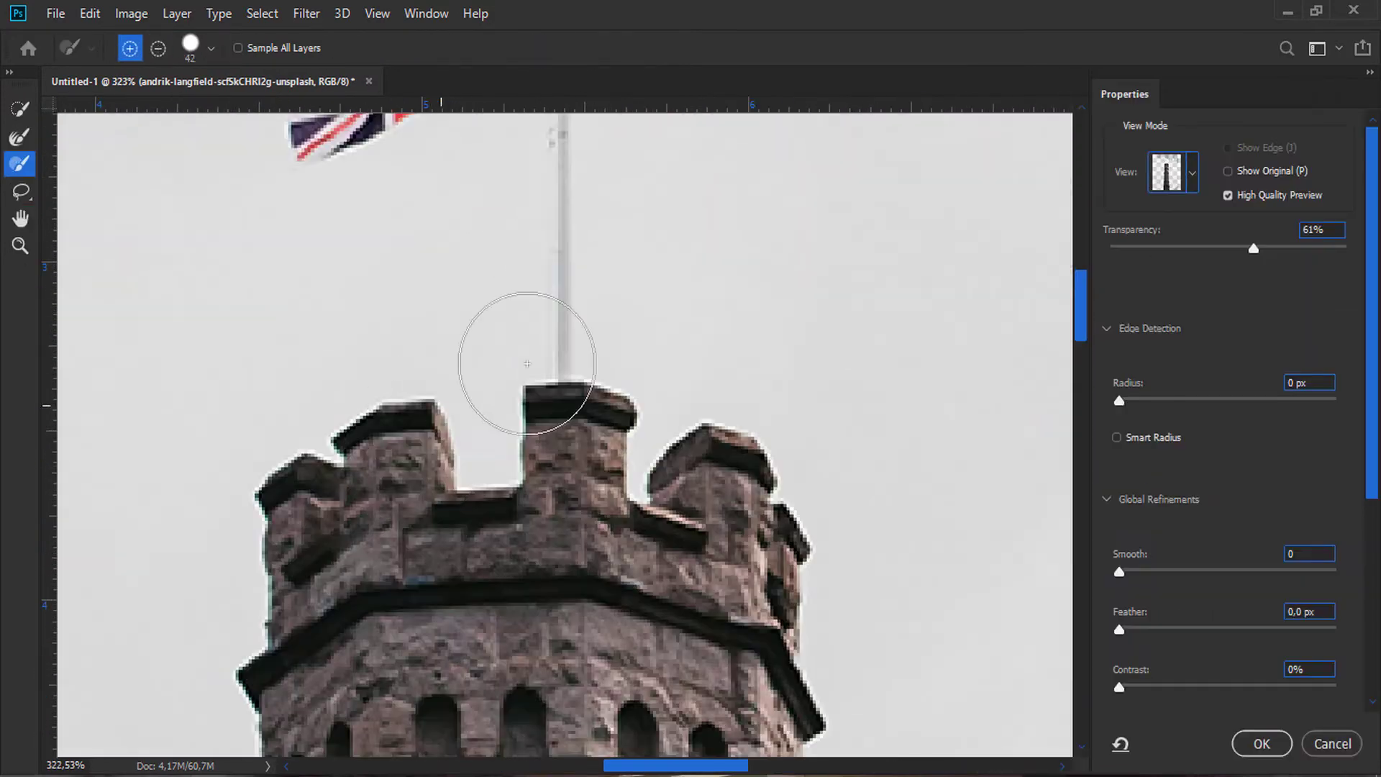
pyautogui.press('v')
pyautogui.press('l')
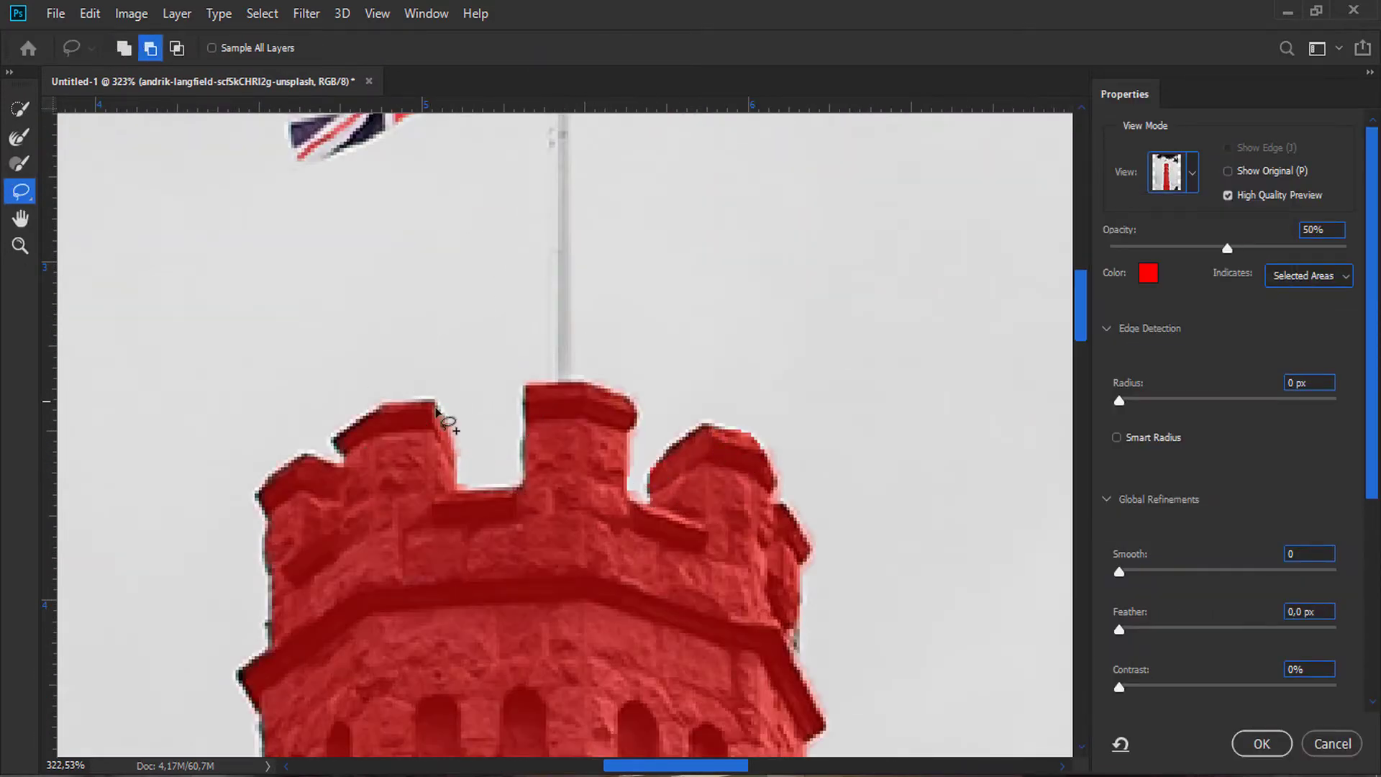
# Step: Finish refining the tower edges and output the selection as a layer mask
pyautogui.scroll(-3, 437, 408)
pyautogui.scroll(-5, 739, 490)
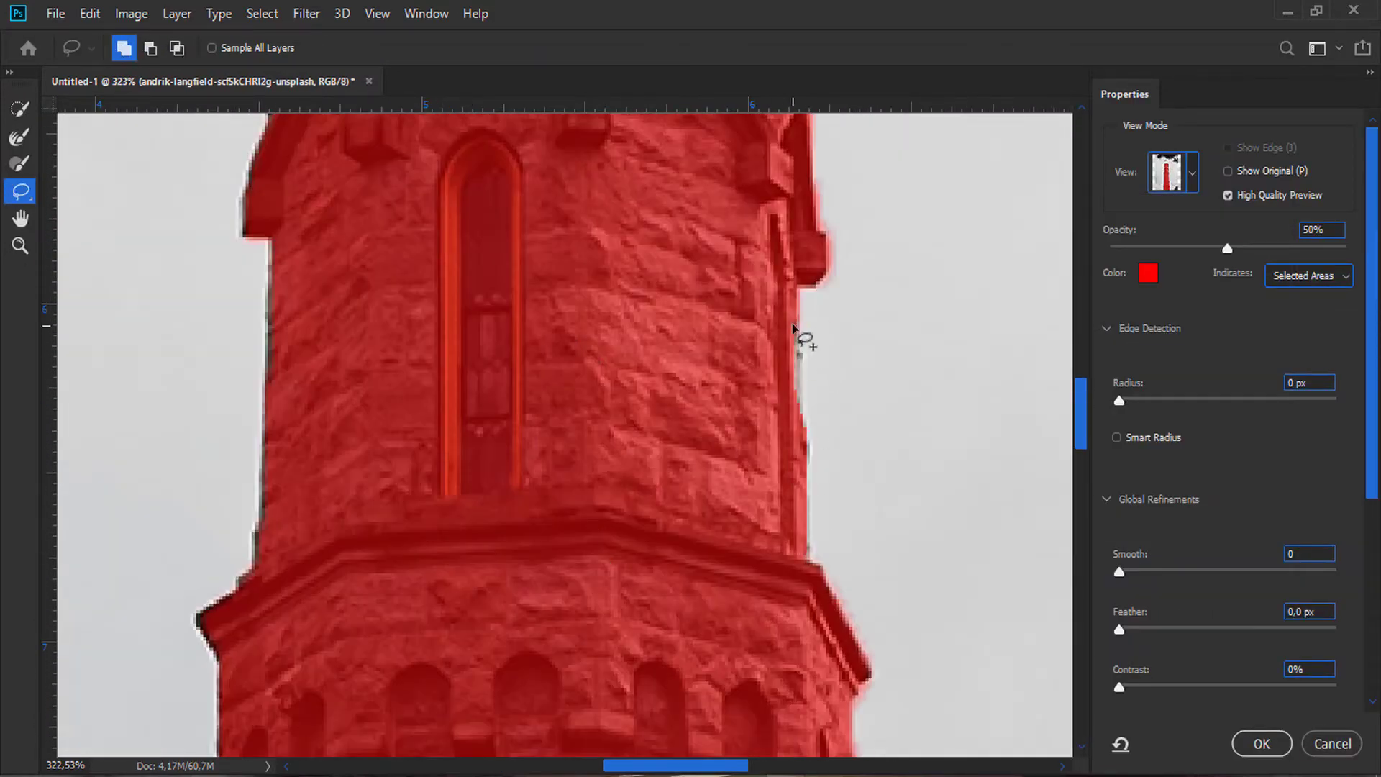
pyautogui.scroll(-4, 512, 546)
pyautogui.scroll(3, 783, 429)
pyautogui.scroll(-1, 774, 484)
pyautogui.scroll(-5, 625, 527)
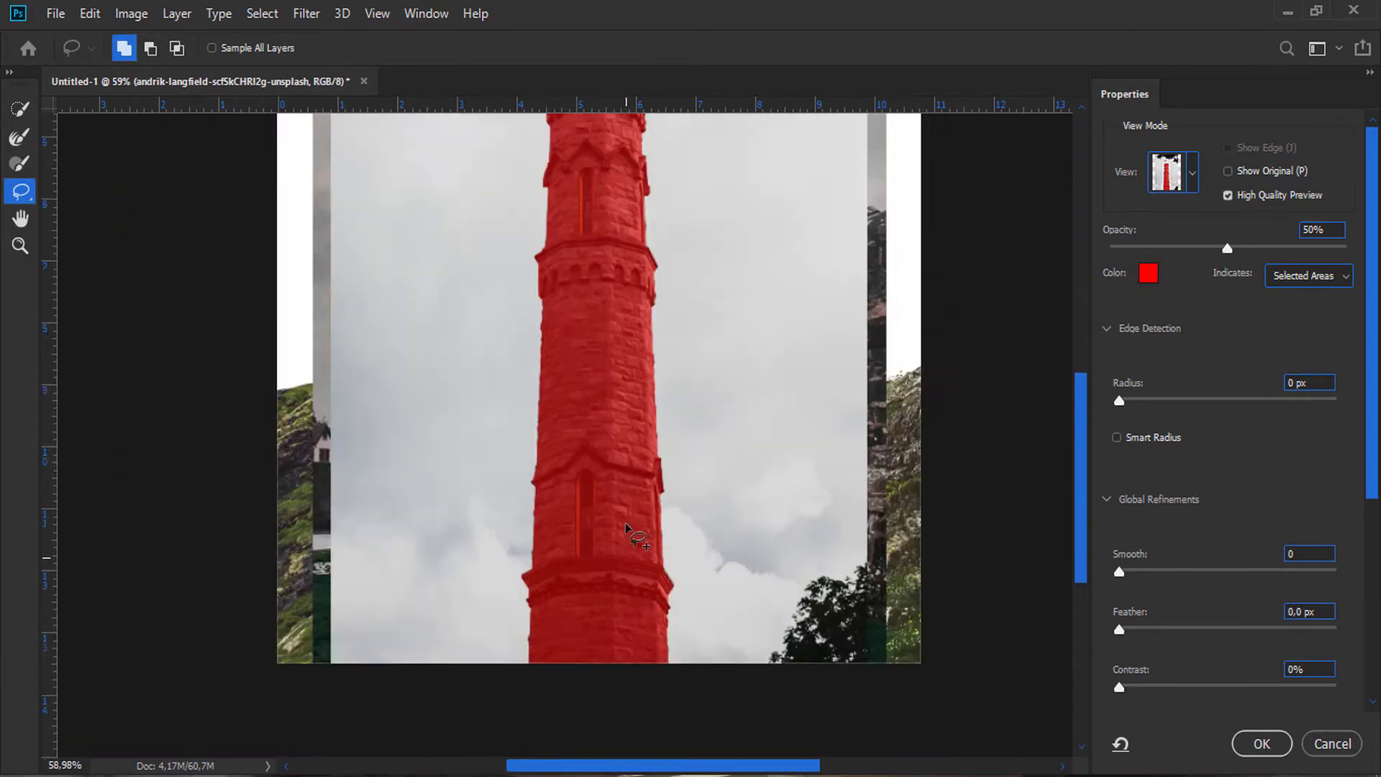
pyautogui.scroll(-2, 1191, 658)
pyautogui.click(1261, 741)
# Step: Shrink the tower, move it up onto the hill, and slant it slightly
pyautogui.press('v')
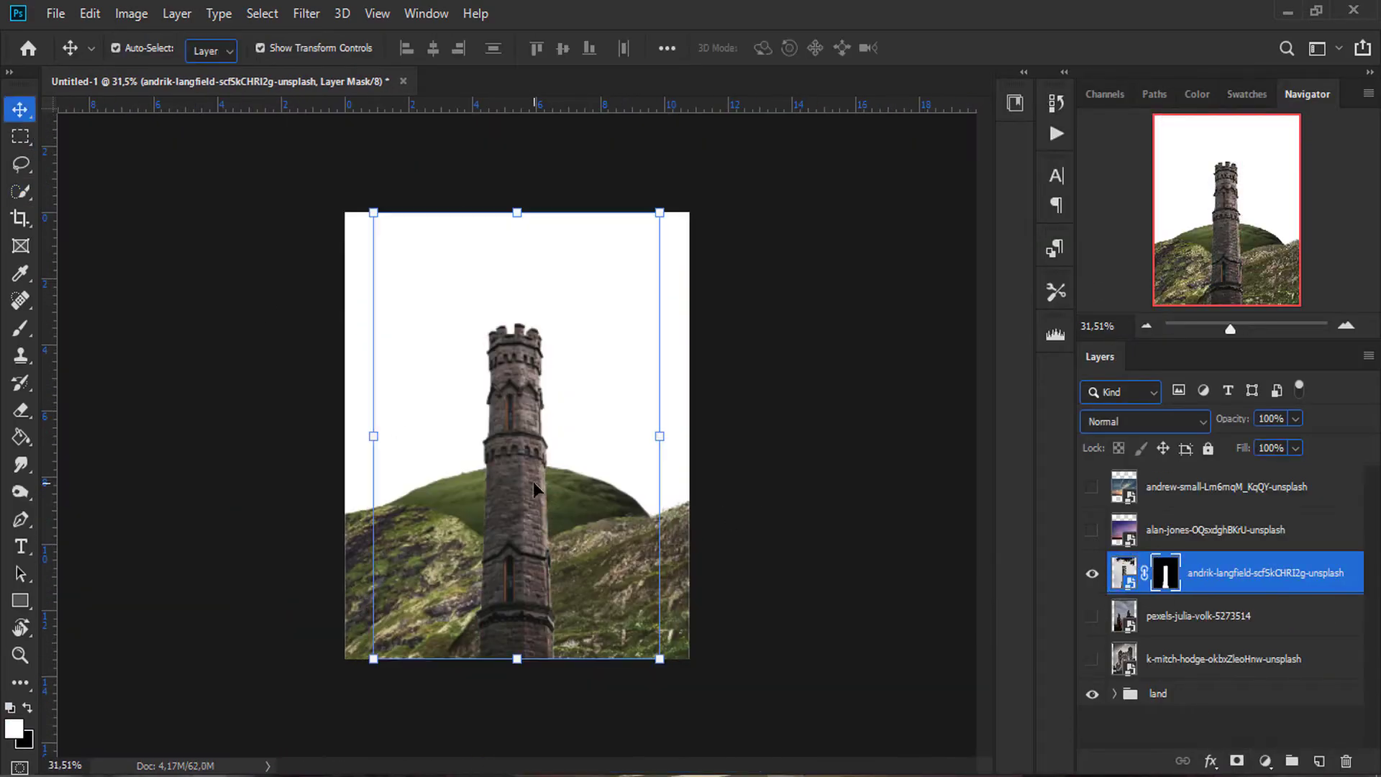
pyautogui.hotkey('ctrl', 't')
pyautogui.moveTo(659, 213); pyautogui.dragTo(601, 247)
pyautogui.moveTo(547, 302); pyautogui.dragTo(565, 240)
pyautogui.moveTo(423, 185); pyautogui.dragTo(417, 186)
pyautogui.press('Return')
# Step: Show the castle photo, hide the tower, and quick-select the left tower's conical roof
pyautogui.click(1123, 615)
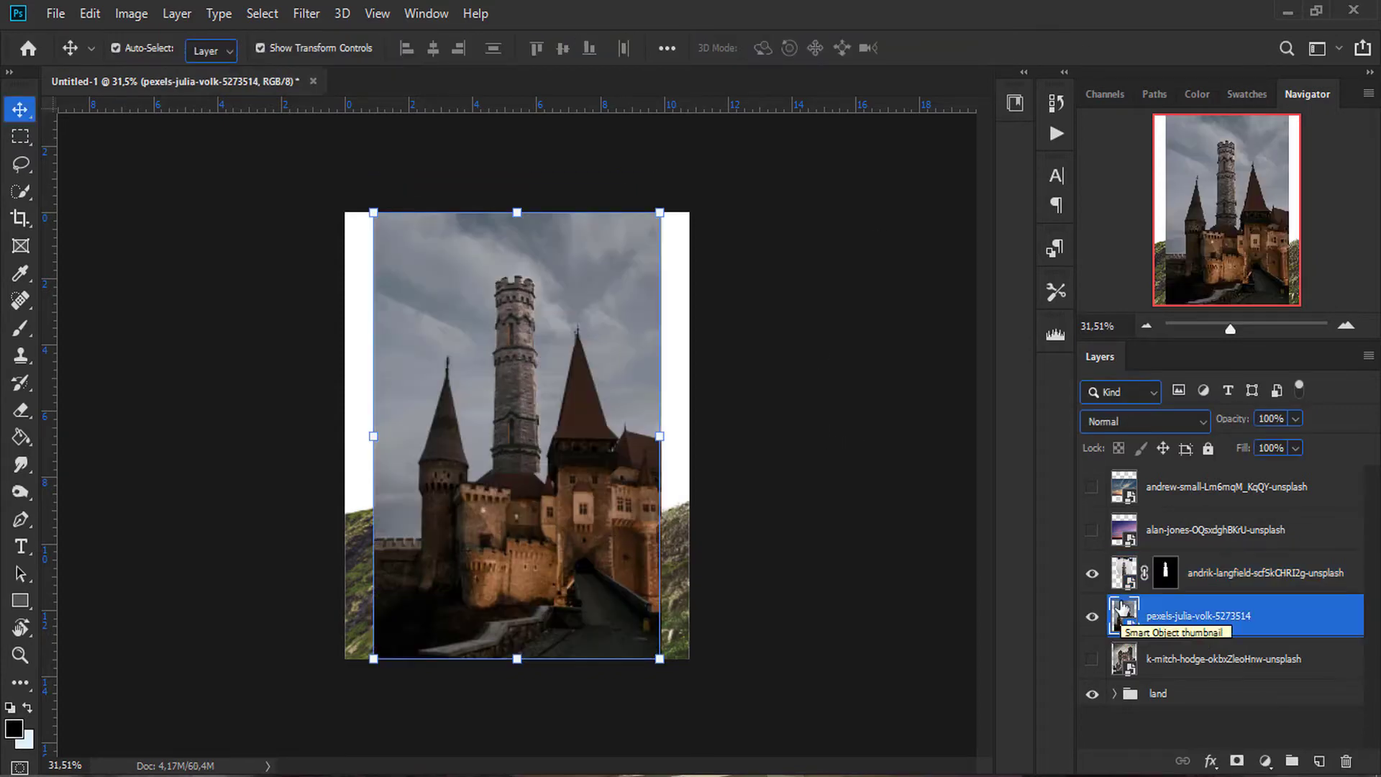
pyautogui.click(1092, 573)
pyautogui.scroll(5, 443, 440)
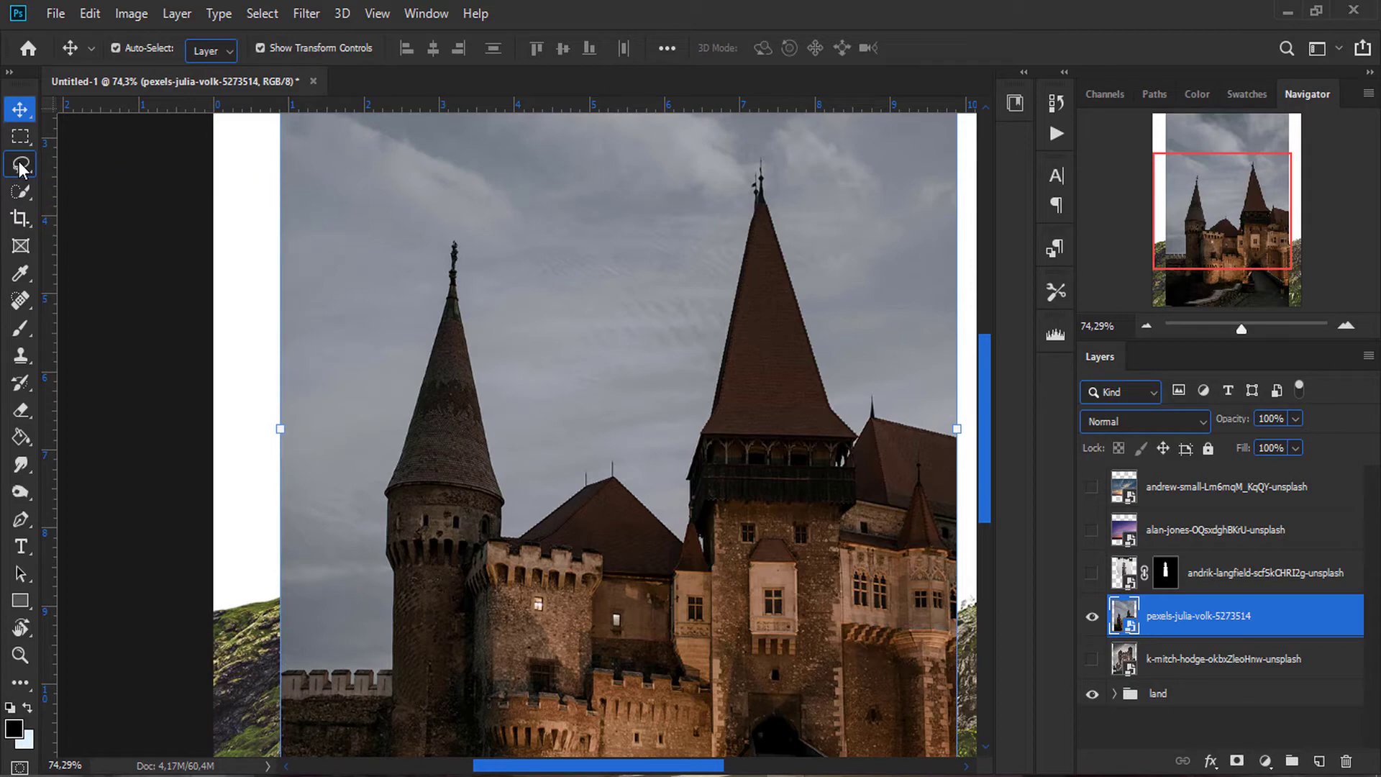
pyautogui.click(20, 192)
pyautogui.scroll(4, 416, 461)
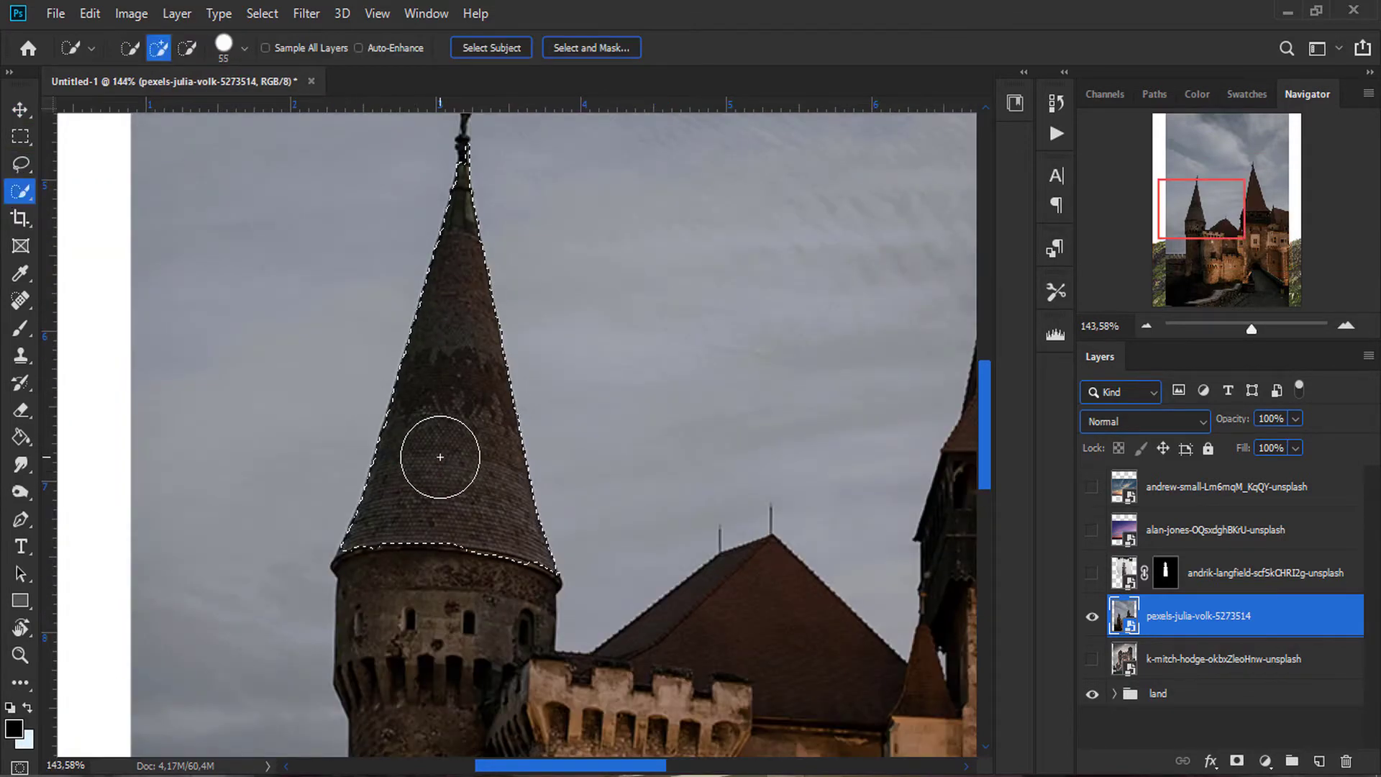
pyautogui.moveTo(441, 457); pyautogui.dragTo(448, 478)
# Step: In Select and Mask, add the spire tip to the roof selection with Lasso
pyautogui.click(557, 49)
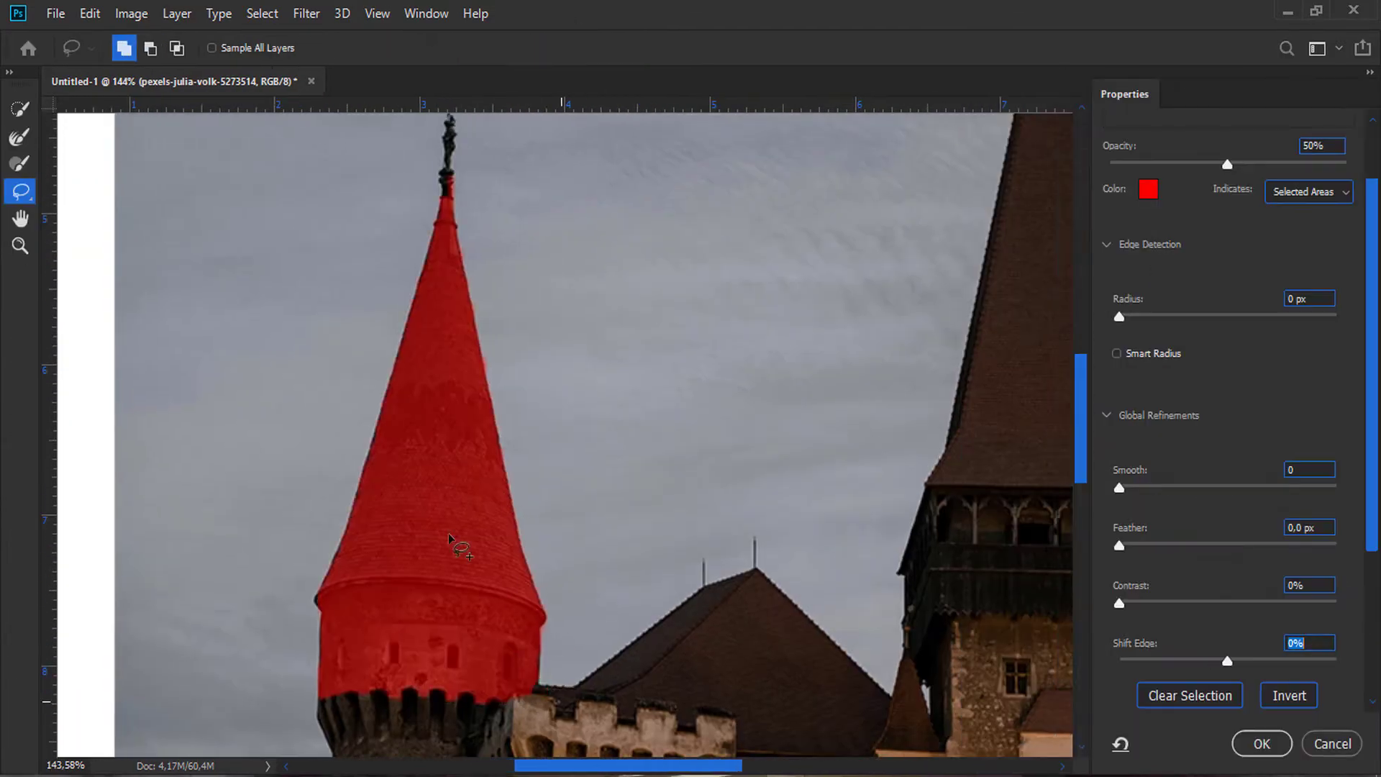
pyautogui.scroll(4, 585, 493)
pyautogui.scroll(5, 505, 271)
pyautogui.moveTo(429, 432); pyautogui.dragTo(423, 367)
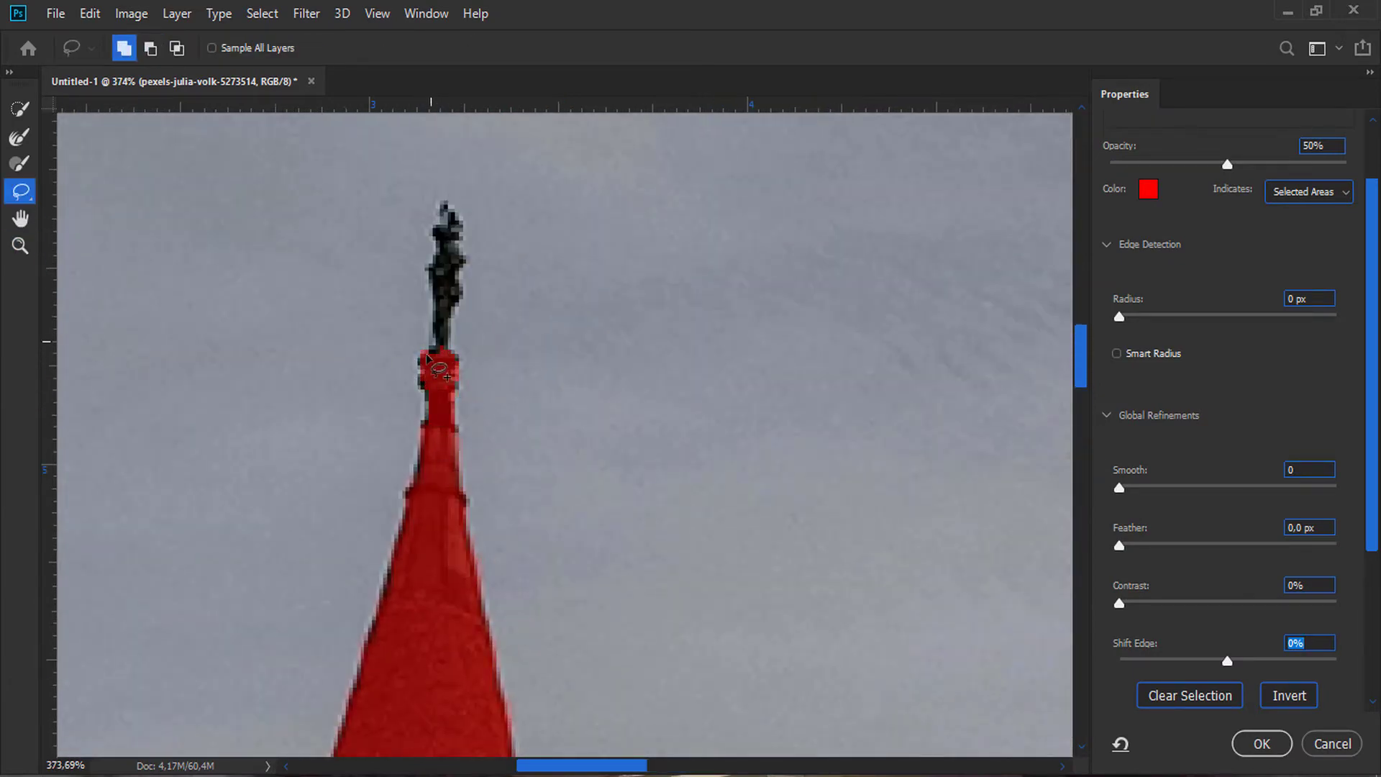
pyautogui.scroll(-3, 514, 408)
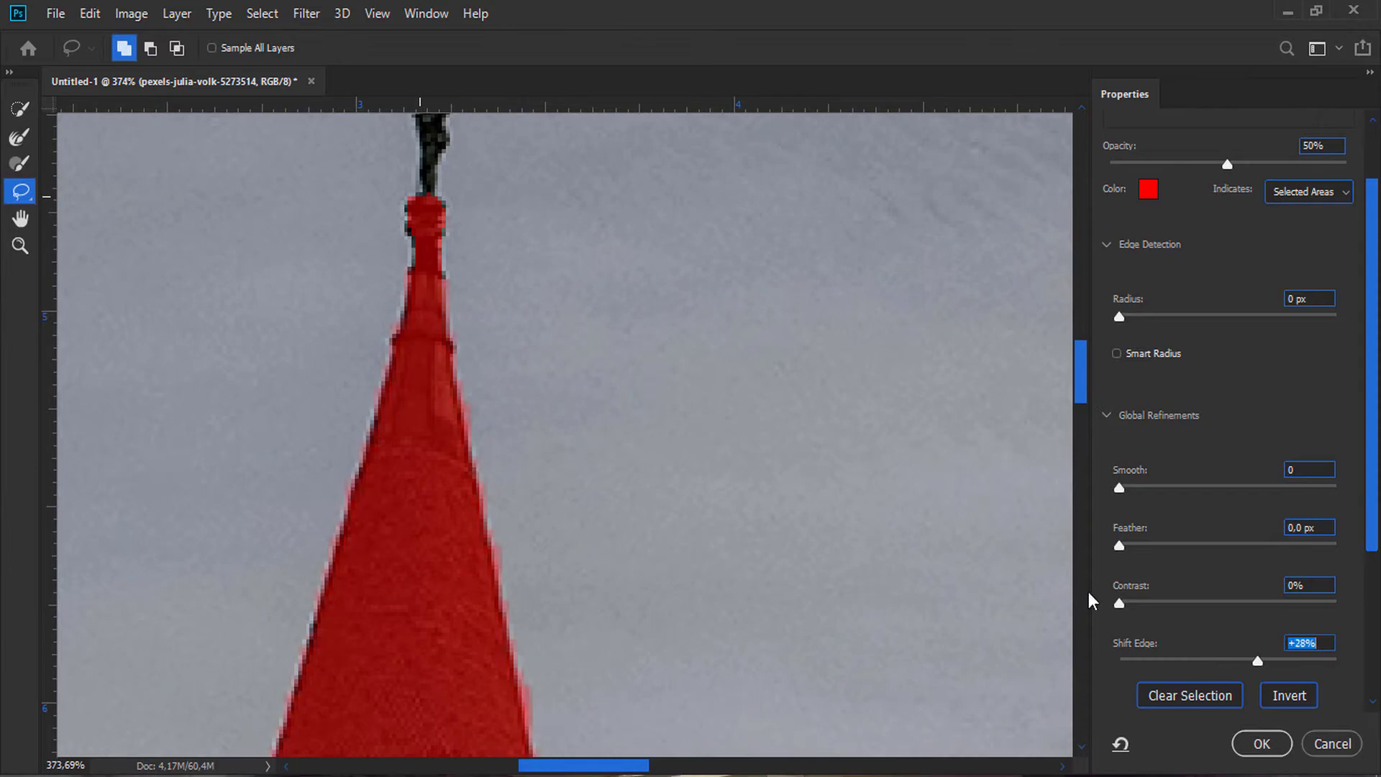
pyautogui.scroll(-4, 992, 441)
pyautogui.press('alt')
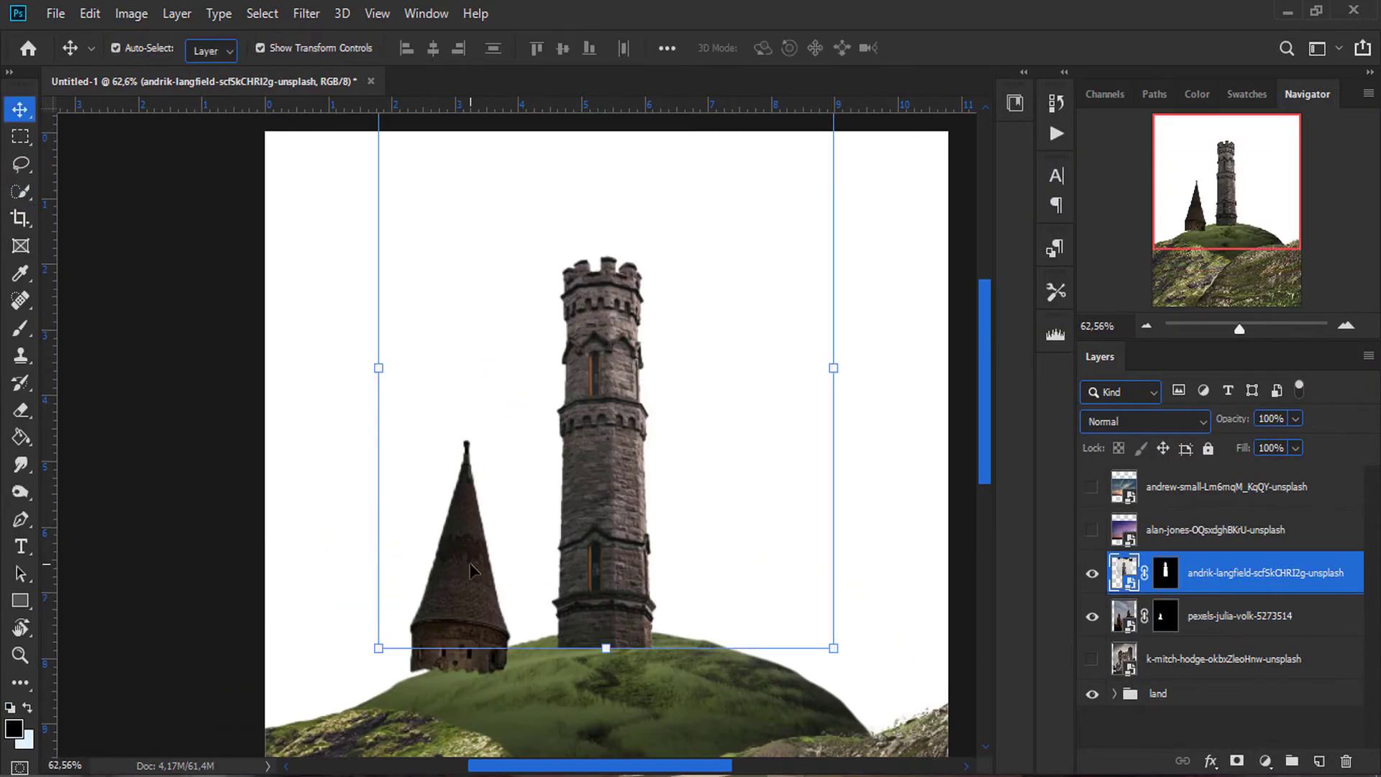
# Step: Place the copied roof layer above the tower, stretched taller and sitting on the tower top
pyautogui.moveTo(470, 571); pyautogui.dragTo(623, 548)
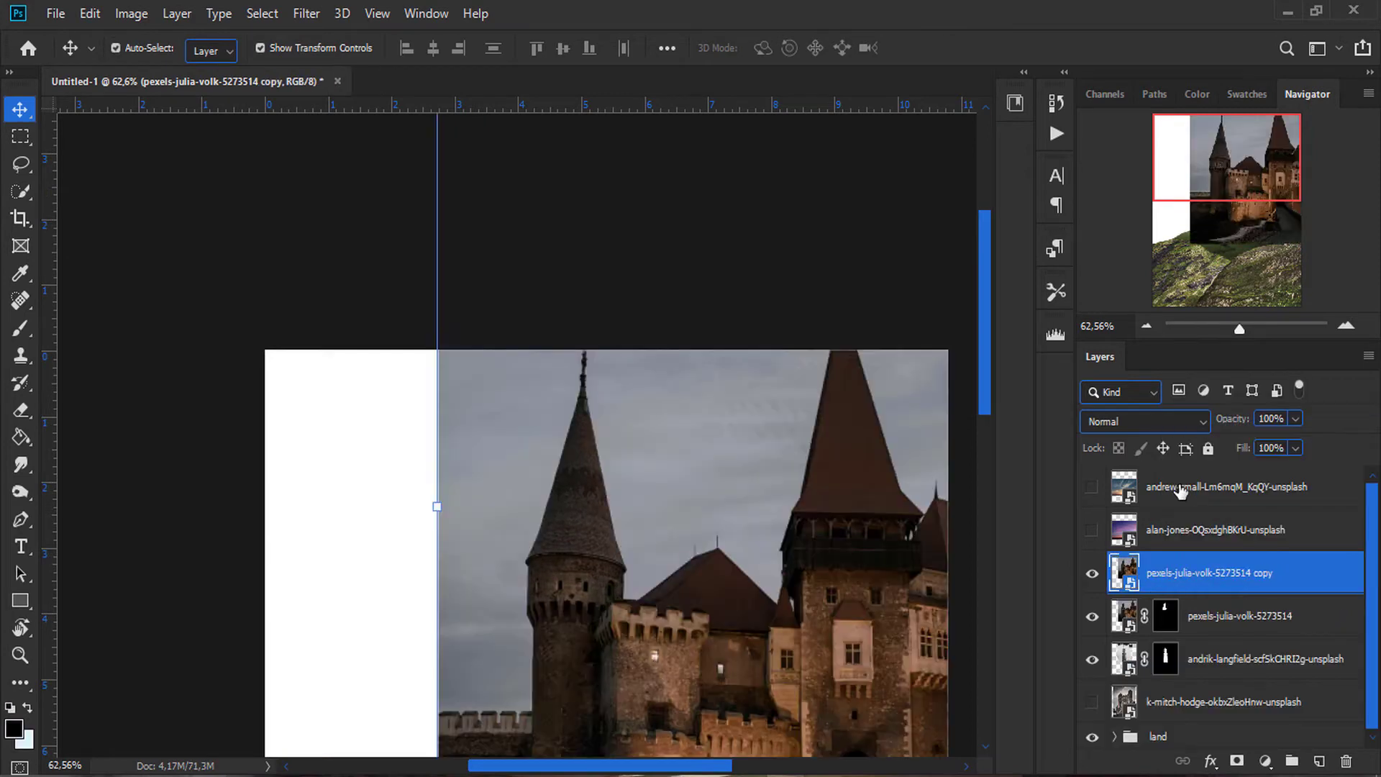
pyautogui.moveTo(587, 552); pyautogui.dragTo(610, 552)
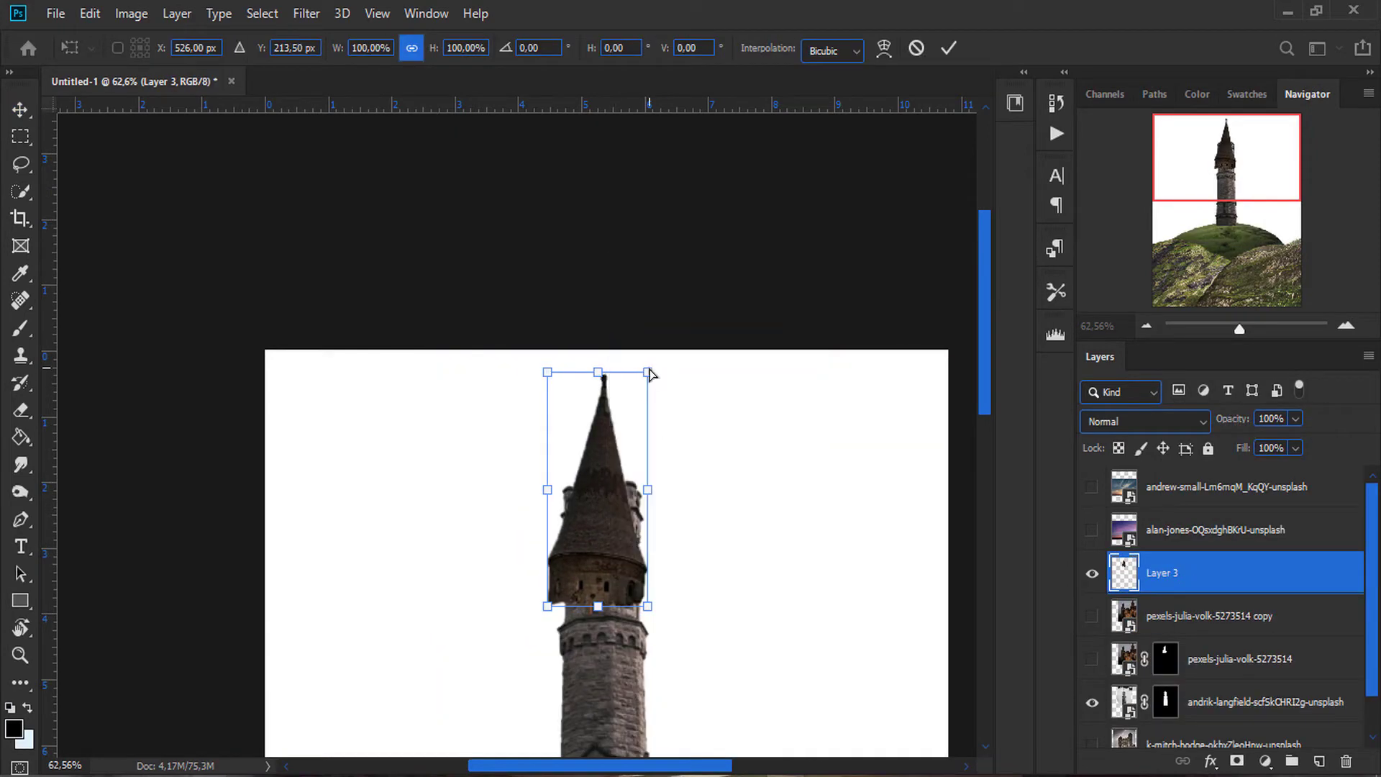
pyautogui.moveTo(650, 374); pyautogui.dragTo(647, 271)
pyautogui.scroll(-2, 603, 537)
pyautogui.moveTo(593, 453); pyautogui.dragTo(605, 491)
pyautogui.scroll(-3, 646, 368)
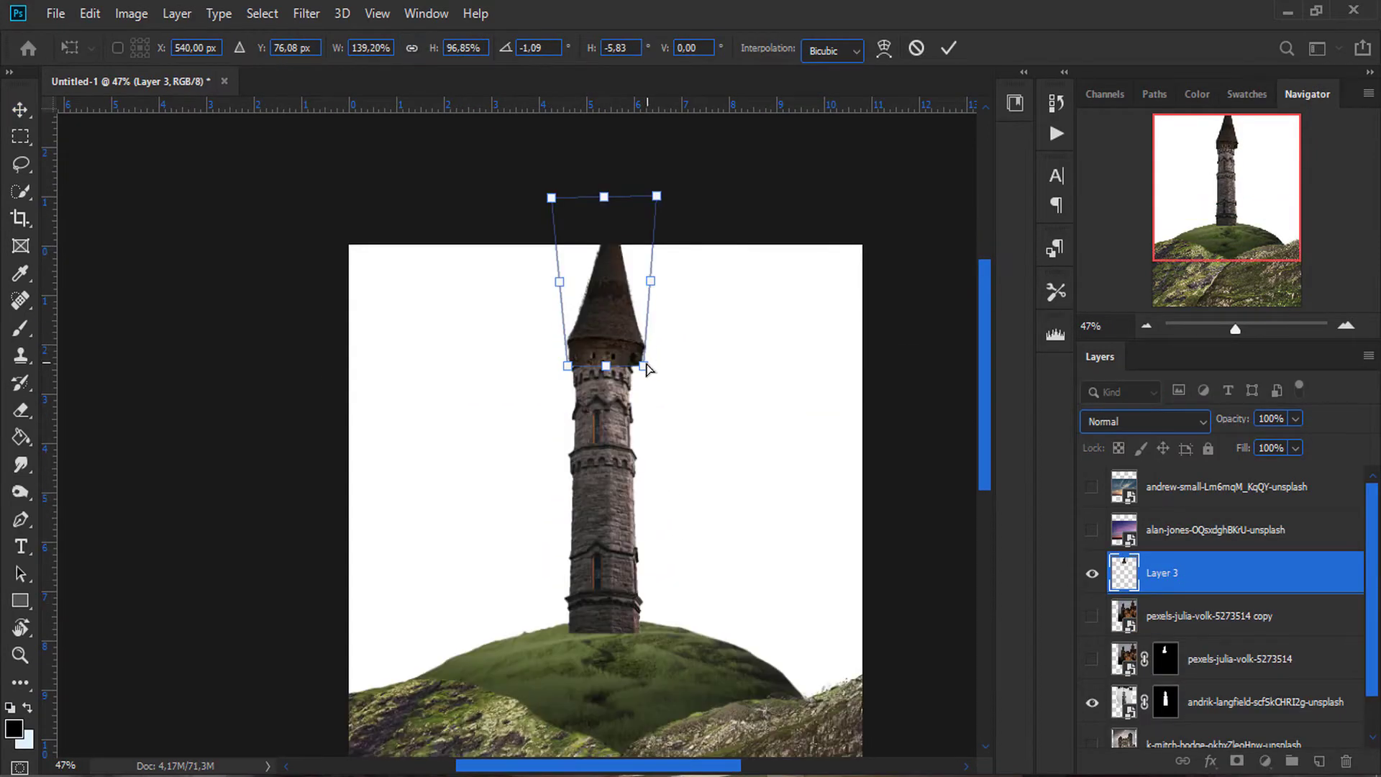
pyautogui.moveTo(603, 352); pyautogui.dragTo(606, 361)
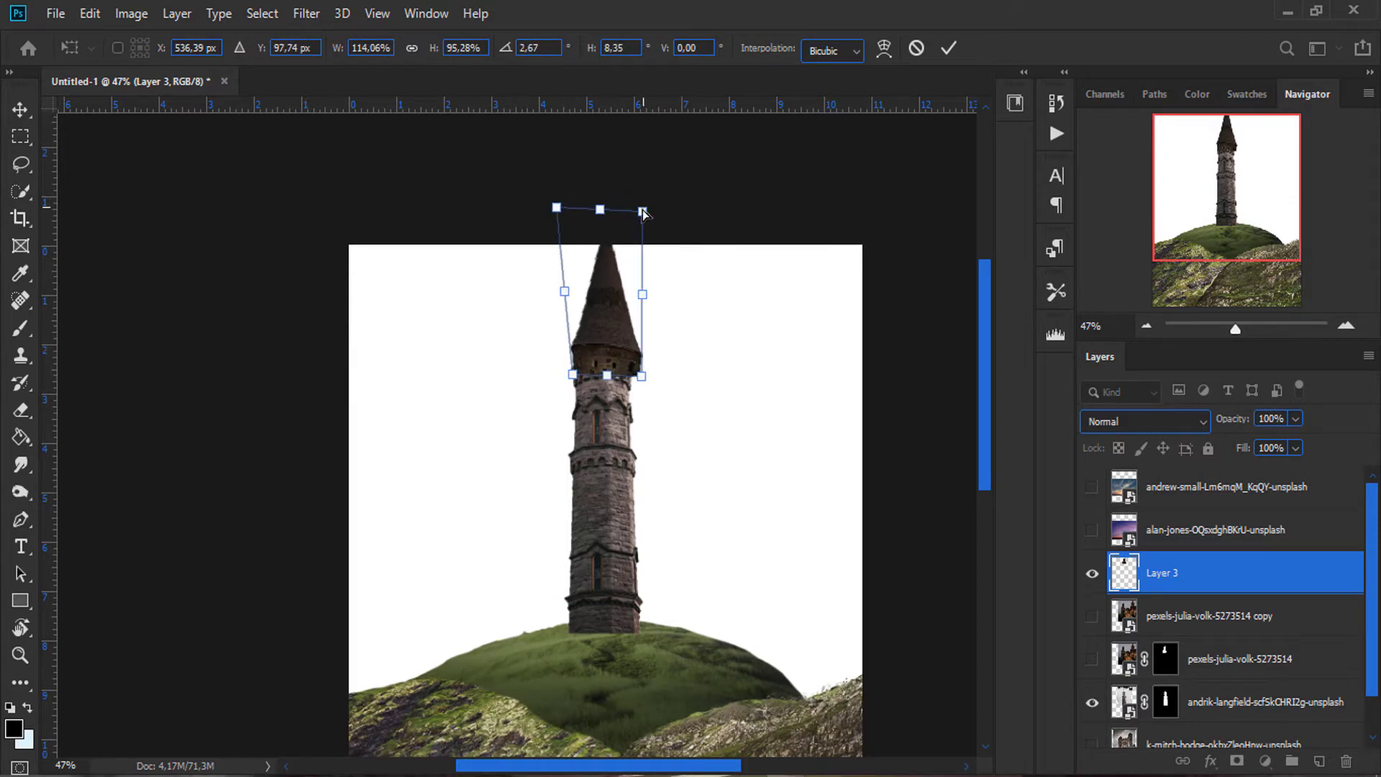
pyautogui.press('Return')
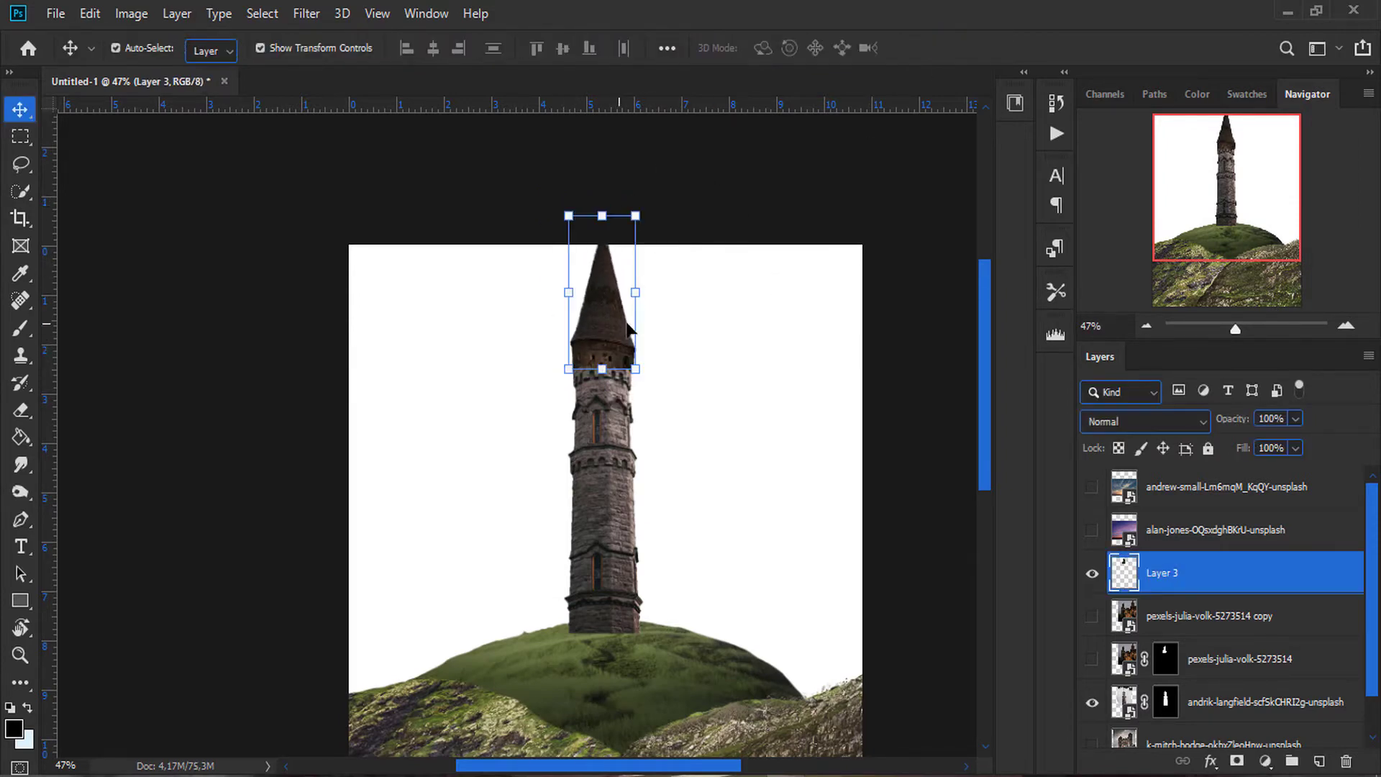
# Step: Skew the roof so its top corner slants to fit the tower
pyautogui.scroll(3, 628, 328)
pyautogui.hotkey('ctrl', 't')
pyautogui.rightClick(626, 415)
pyautogui.click(672, 508)
pyautogui.scroll(-2, 634, 227)
pyautogui.moveTo(633, 227); pyautogui.dragTo(661, 207)
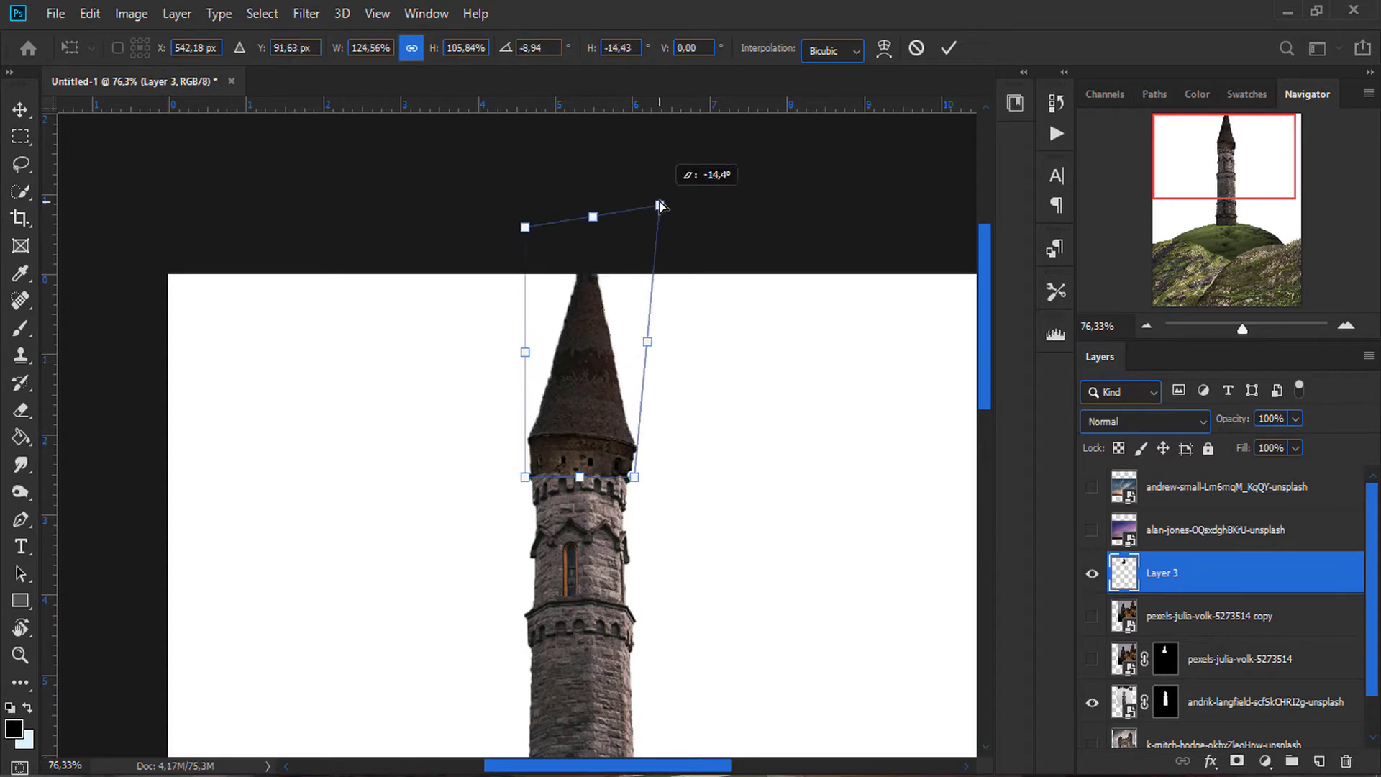
pyautogui.scroll(-2, 660, 207)
pyautogui.press('Return')
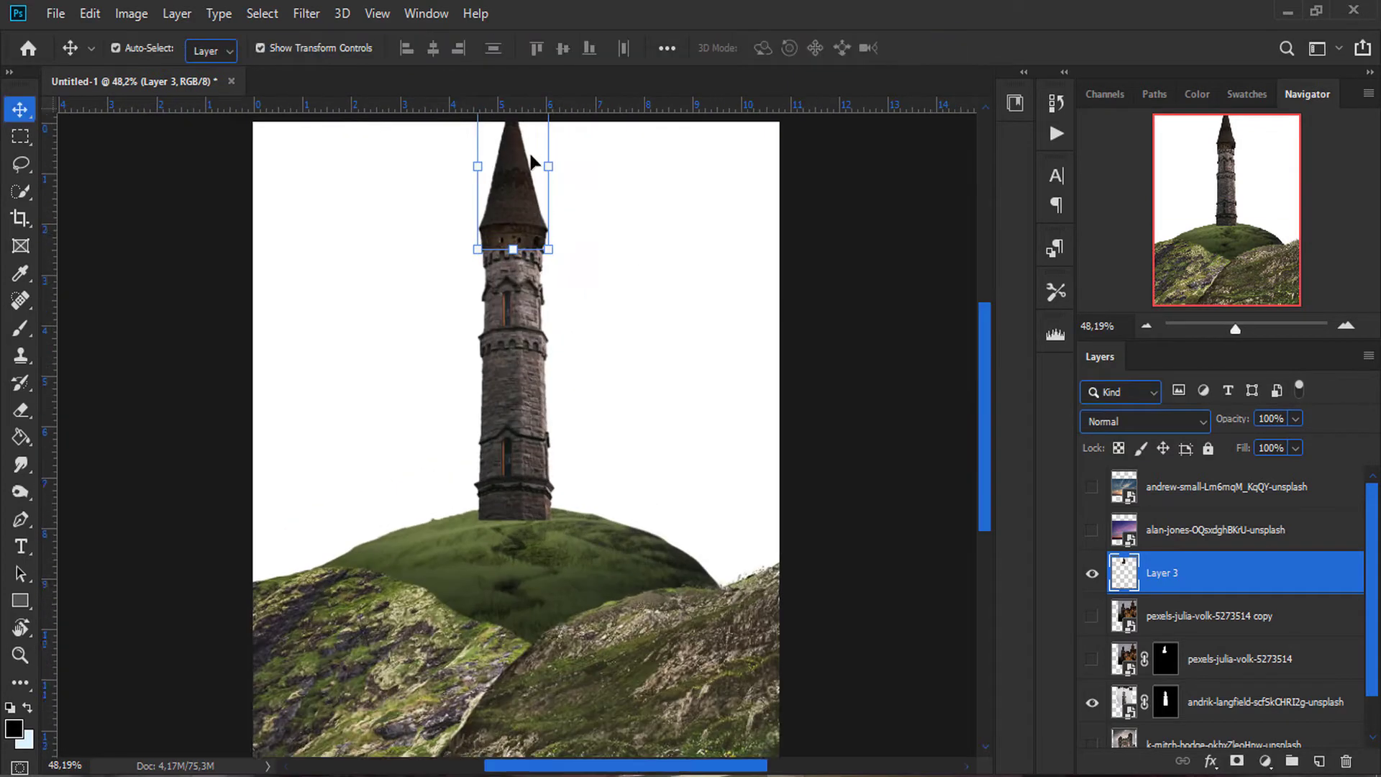
# Step: Lower the roof cap onto the tower and move the tower lower onto the hill
pyautogui.hotkey('ctrl', 't')
pyautogui.press('Return')
pyautogui.scroll(3, 532, 162)
pyautogui.moveTo(535, 247); pyautogui.dragTo(534, 264)
pyautogui.scroll(-2, 535, 265)
pyautogui.click(501, 402)
pyautogui.hotkey('ctrl', 't')
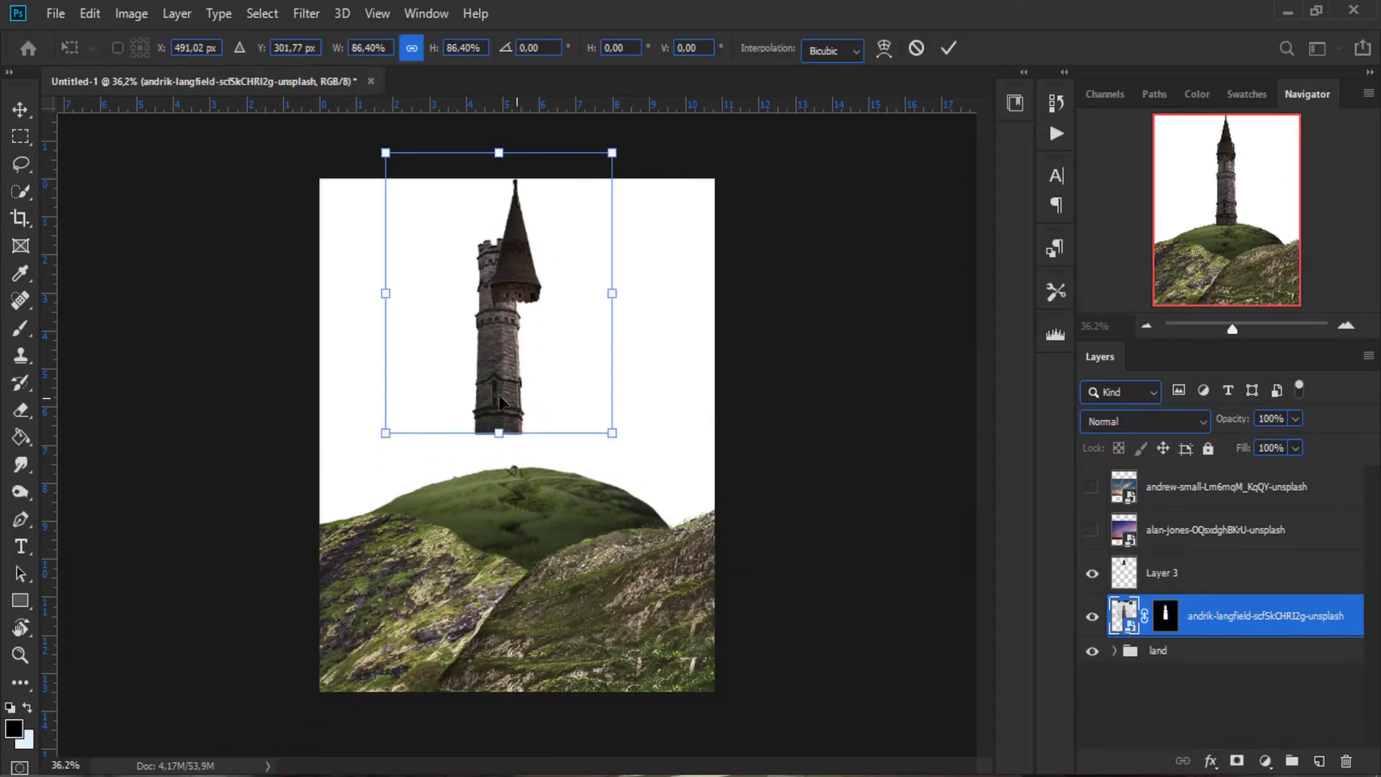
pyautogui.moveTo(502, 402); pyautogui.dragTo(517, 445)
pyautogui.press('Return')
# Step: Widen the roof to match the tower's width
pyautogui.scroll(2, 532, 252)
pyautogui.moveTo(503, 245)
pyautogui.mouseDown()
pyautogui.moveTo(505, 258)
pyautogui.moveTo(528, 242)
pyautogui.mouseUp()
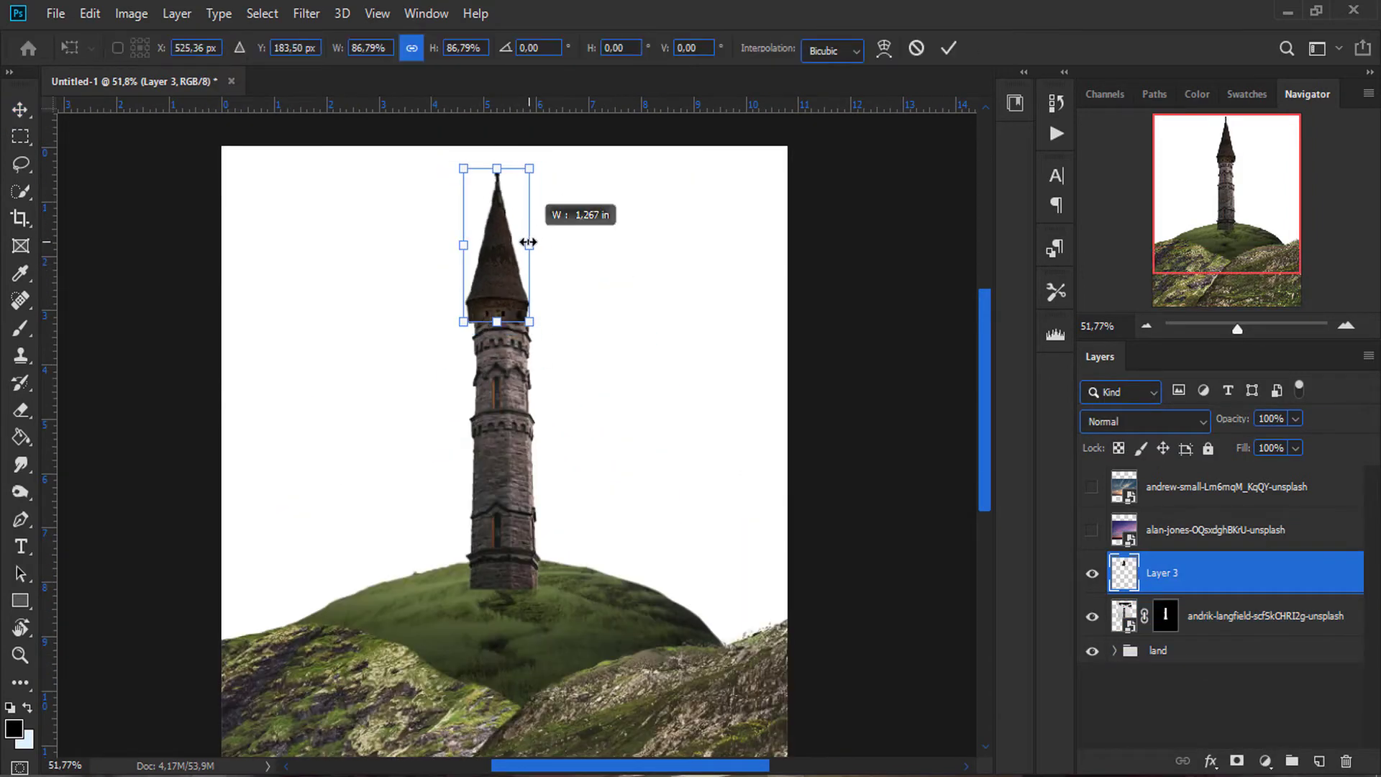
pyautogui.press('Return')
pyautogui.scroll(-2, 595, 324)
pyautogui.scroll(3, 541, 362)
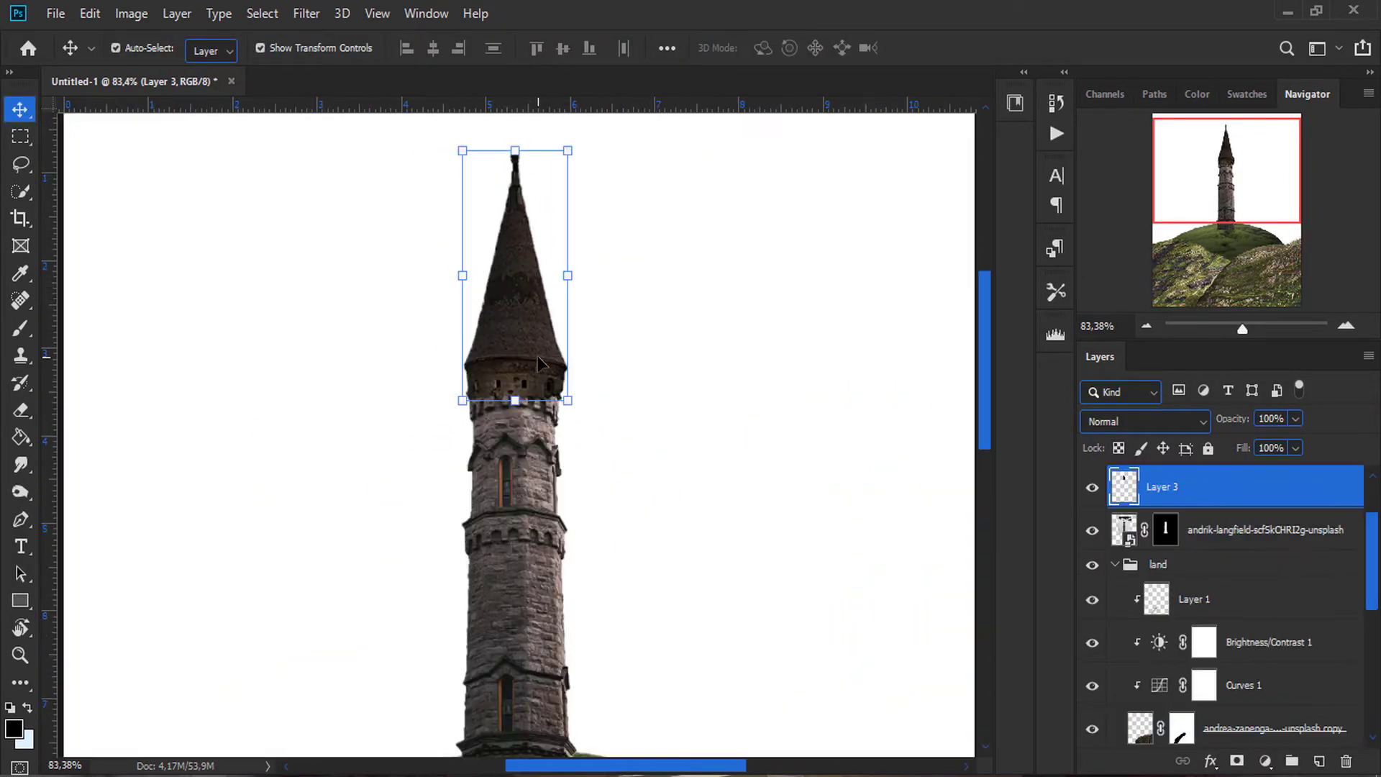
pyautogui.hotkey('ctrl', 't')
pyautogui.press('Return')
pyautogui.scroll(-2, 926, 271)
# Step: Collapse the land group and select the tower layer's mask
pyautogui.click(926, 271)
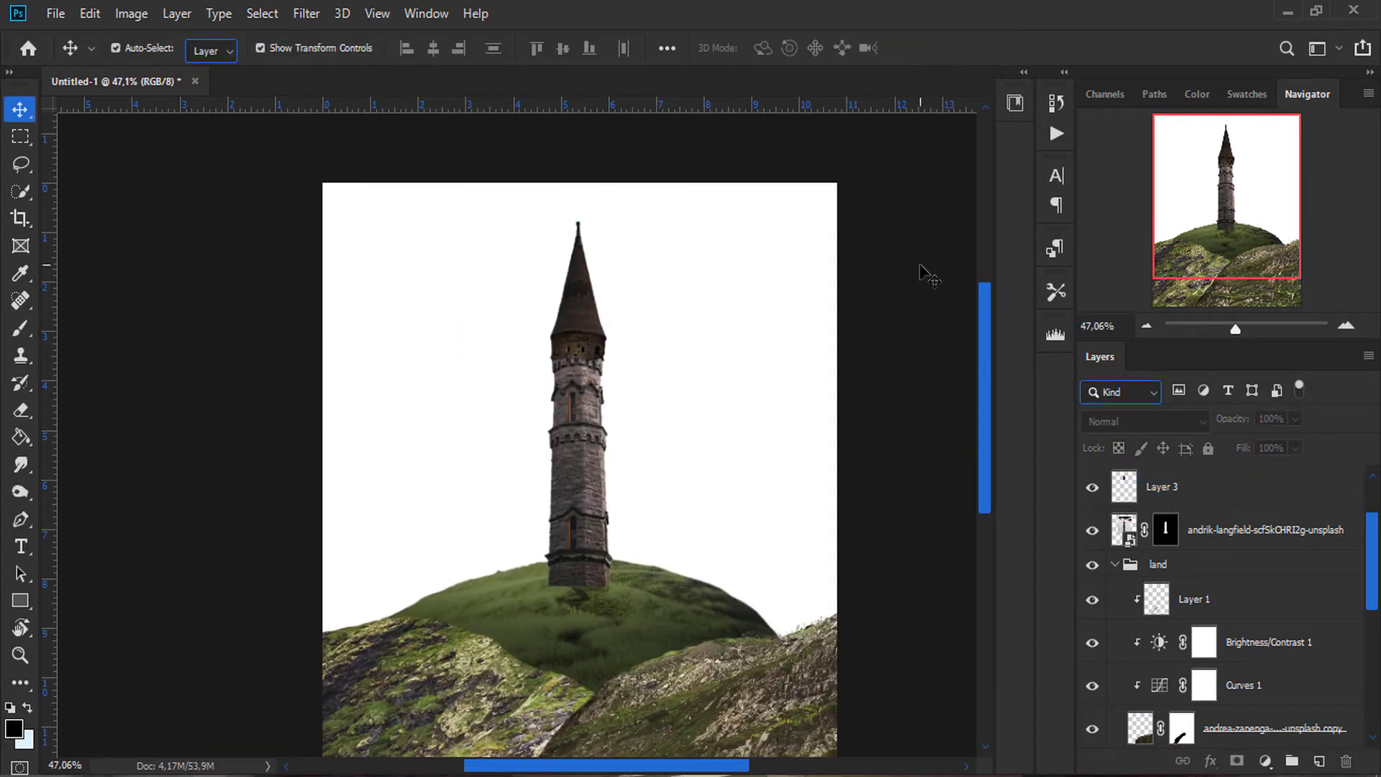
pyautogui.scroll(-1, 912, 551)
pyautogui.scroll(-2, 1223, 612)
pyautogui.scroll(2, 1223, 611)
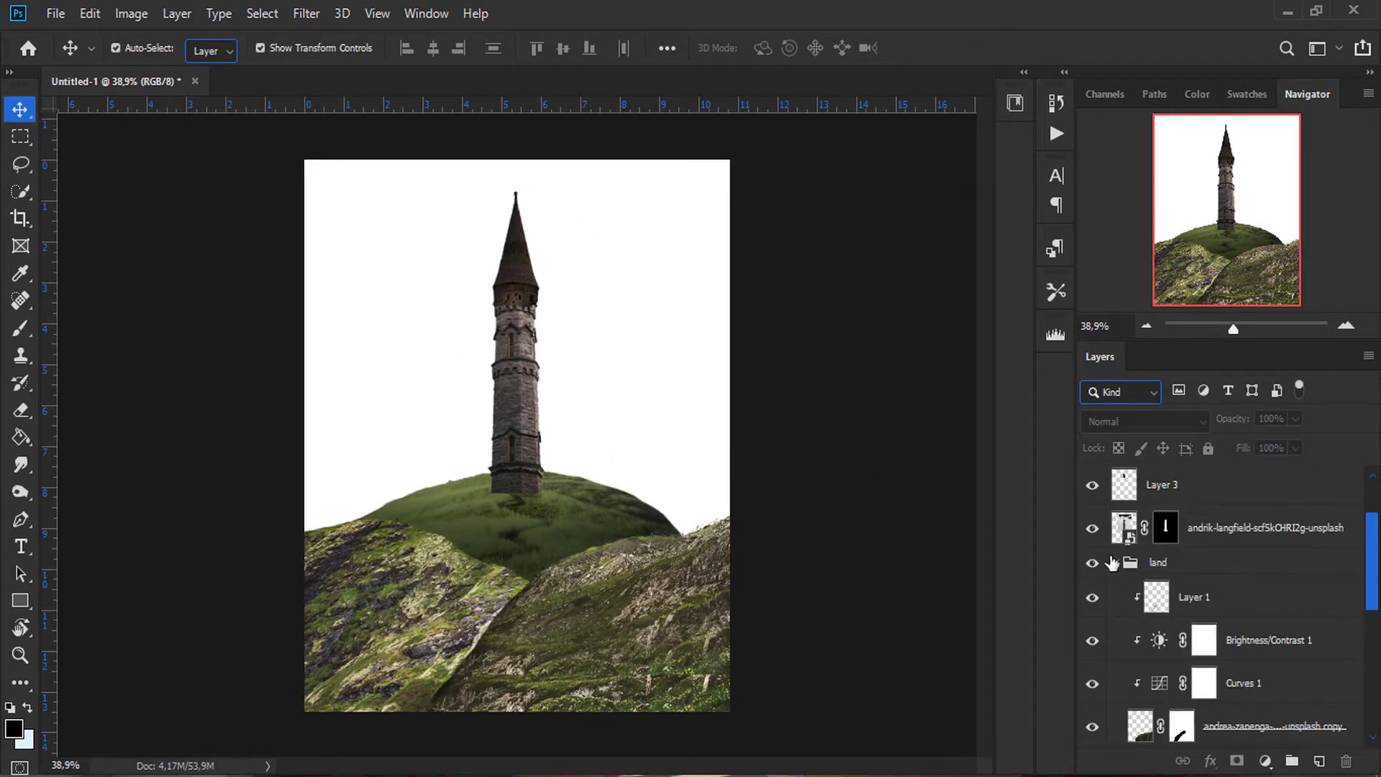
pyautogui.click(1115, 564)
pyautogui.click(1165, 616)
# Step: Set up a small soft brush for blending the tower base on its mask
pyautogui.click(20, 329)
pyautogui.scroll(5, 527, 459)
pyautogui.rightClick(727, 478)
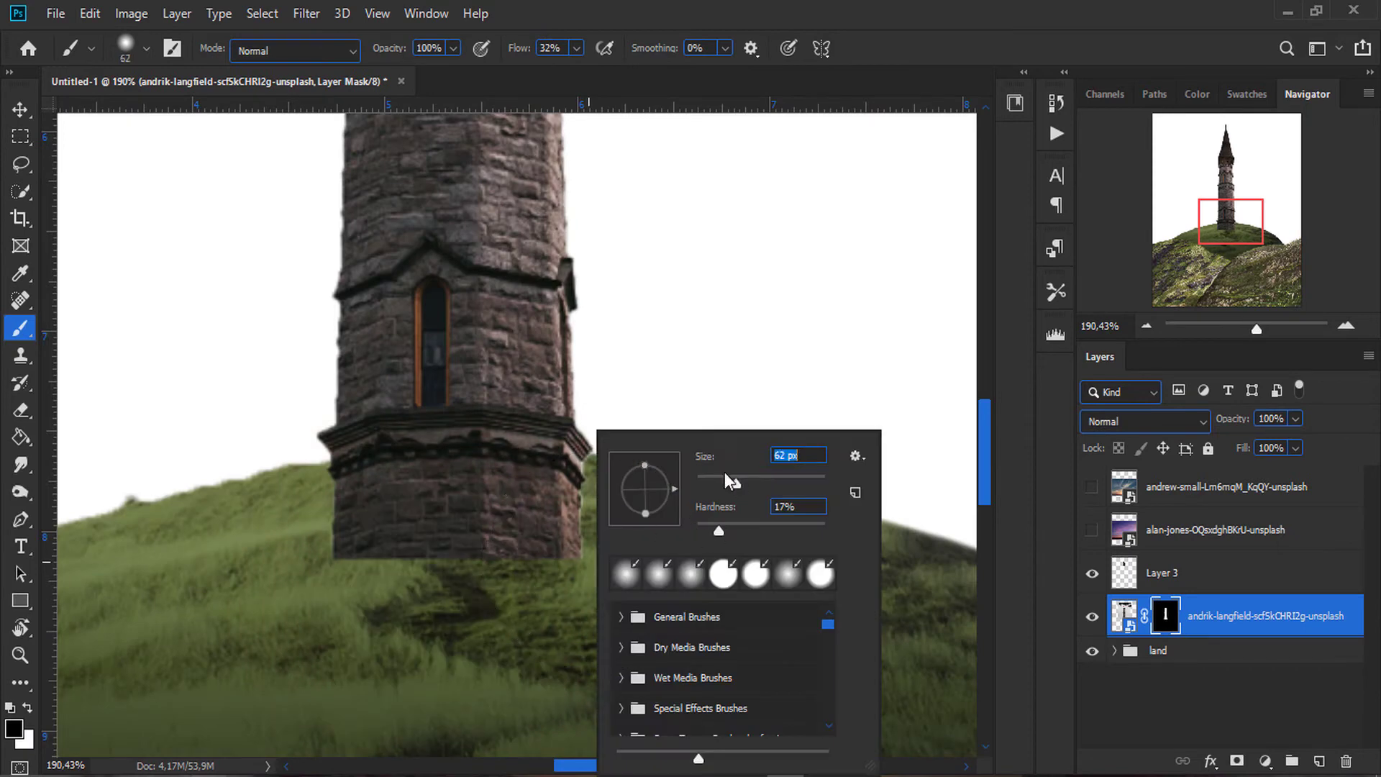
pyautogui.press('Return')
pyautogui.scroll(-5, 560, 584)
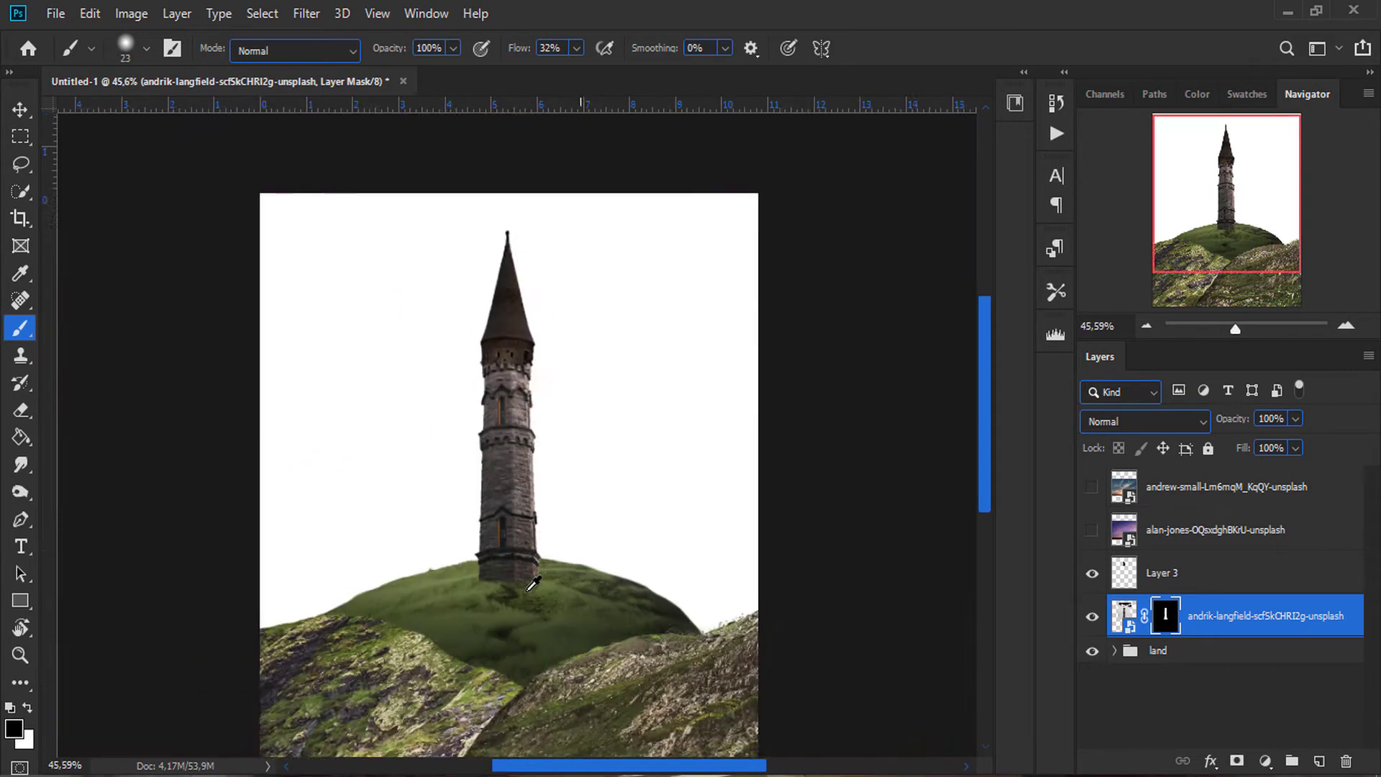
# Step: Add a clipped Hue/Saturation adjustment that darkens the tower's stone
pyautogui.click(1265, 761)
pyautogui.click(1264, 548)
pyautogui.scroll(2, 687, 469)
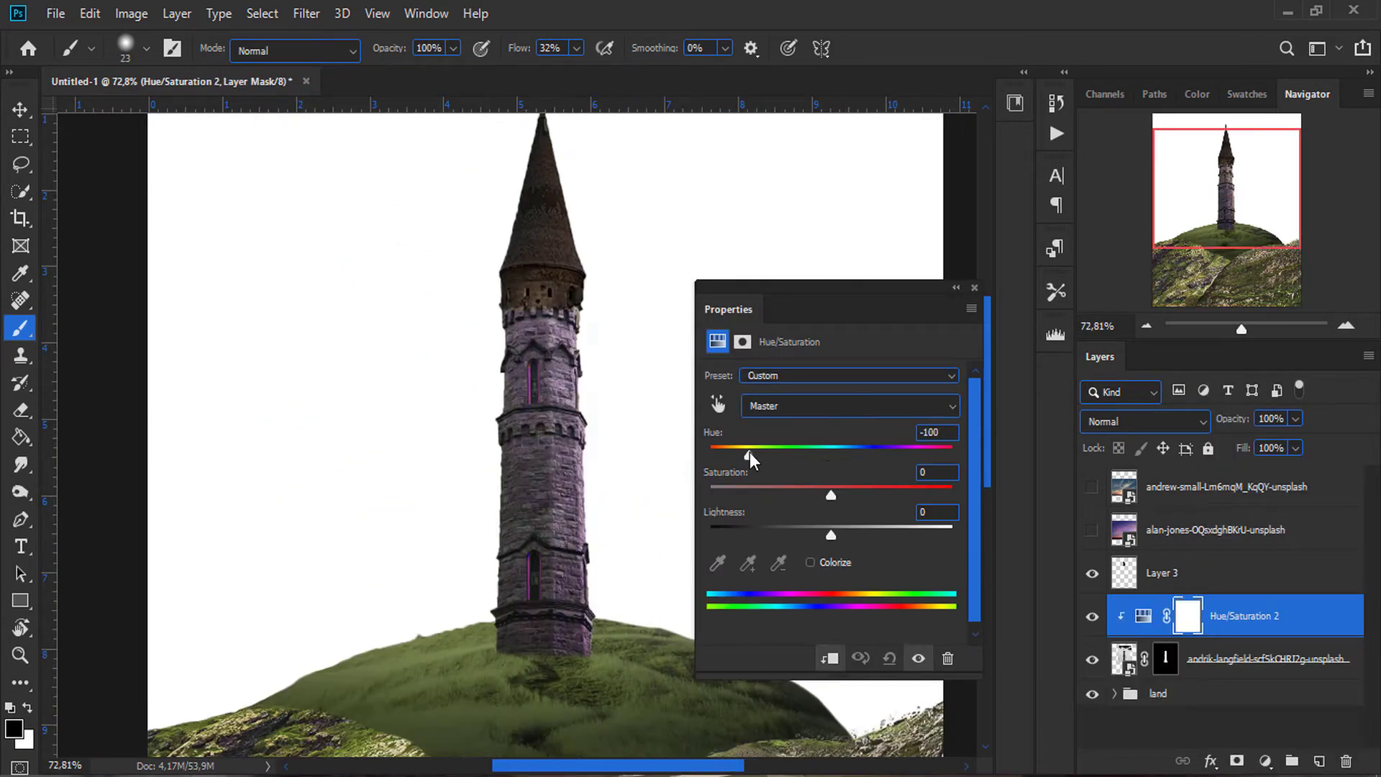
pyautogui.moveTo(831, 535); pyautogui.dragTo(816, 508)
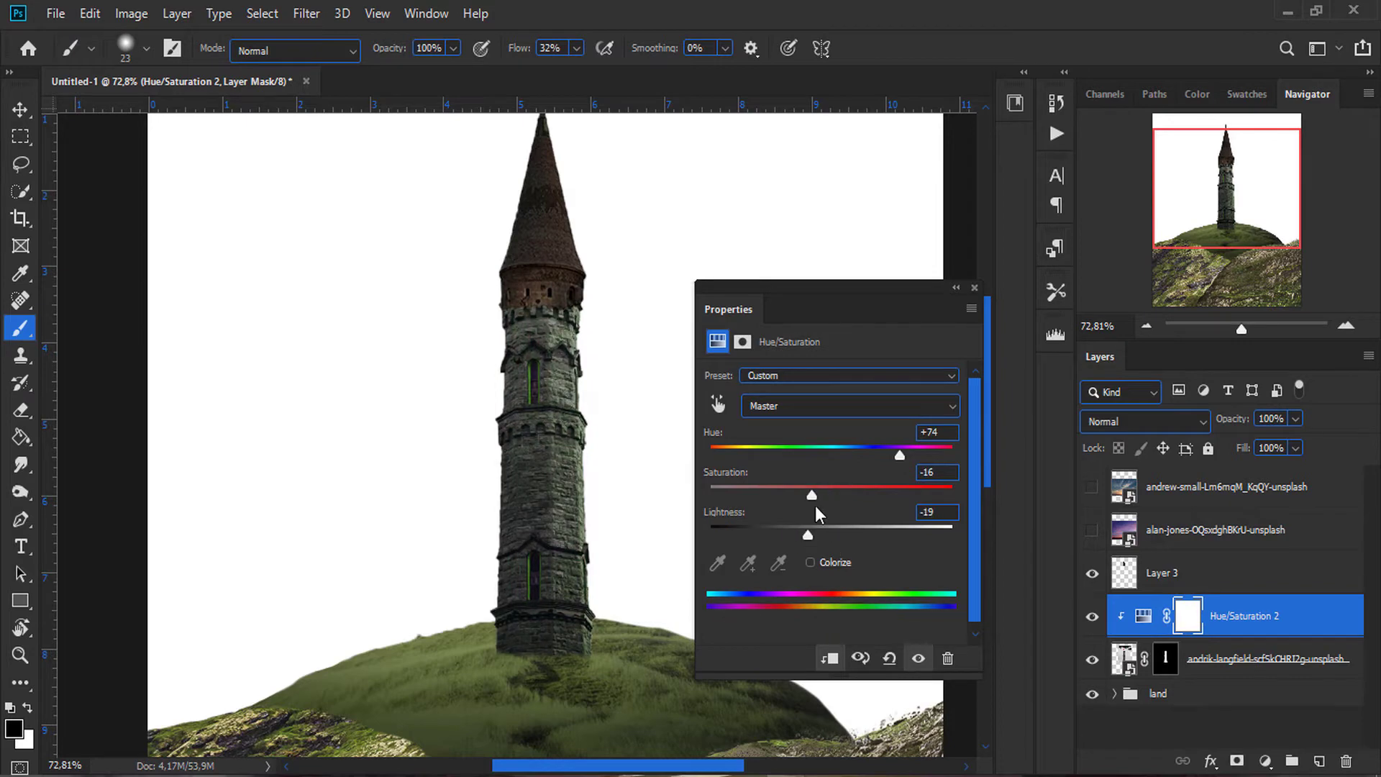
pyautogui.click(974, 288)
# Step: Add a Hue/Saturation adjustment for the roof layer Layer 3
pyautogui.click(1162, 573)
pyautogui.click(1265, 761)
pyautogui.click(1264, 554)
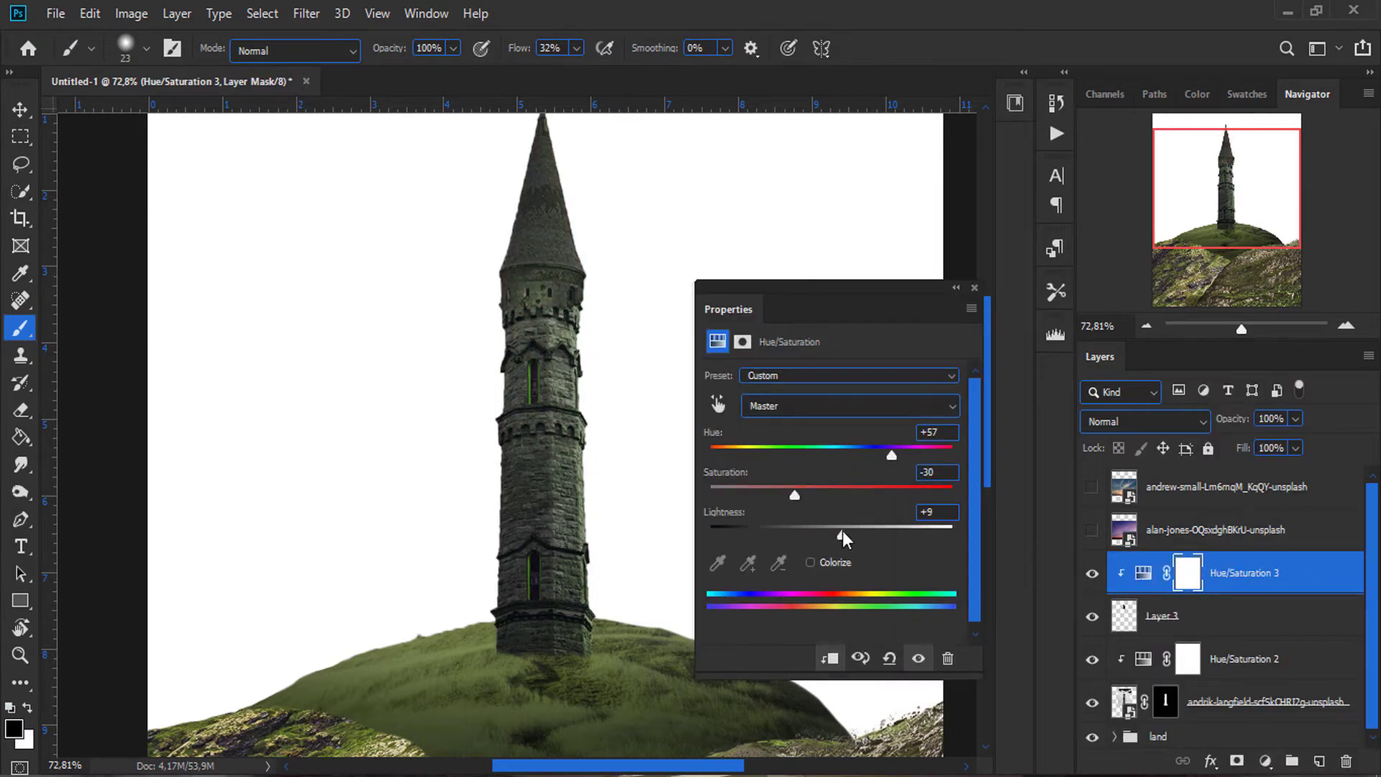
pyautogui.click(974, 288)
pyautogui.click(1218, 616)
pyautogui.scroll(3, 434, 424)
pyautogui.scroll(-5, 493, 424)
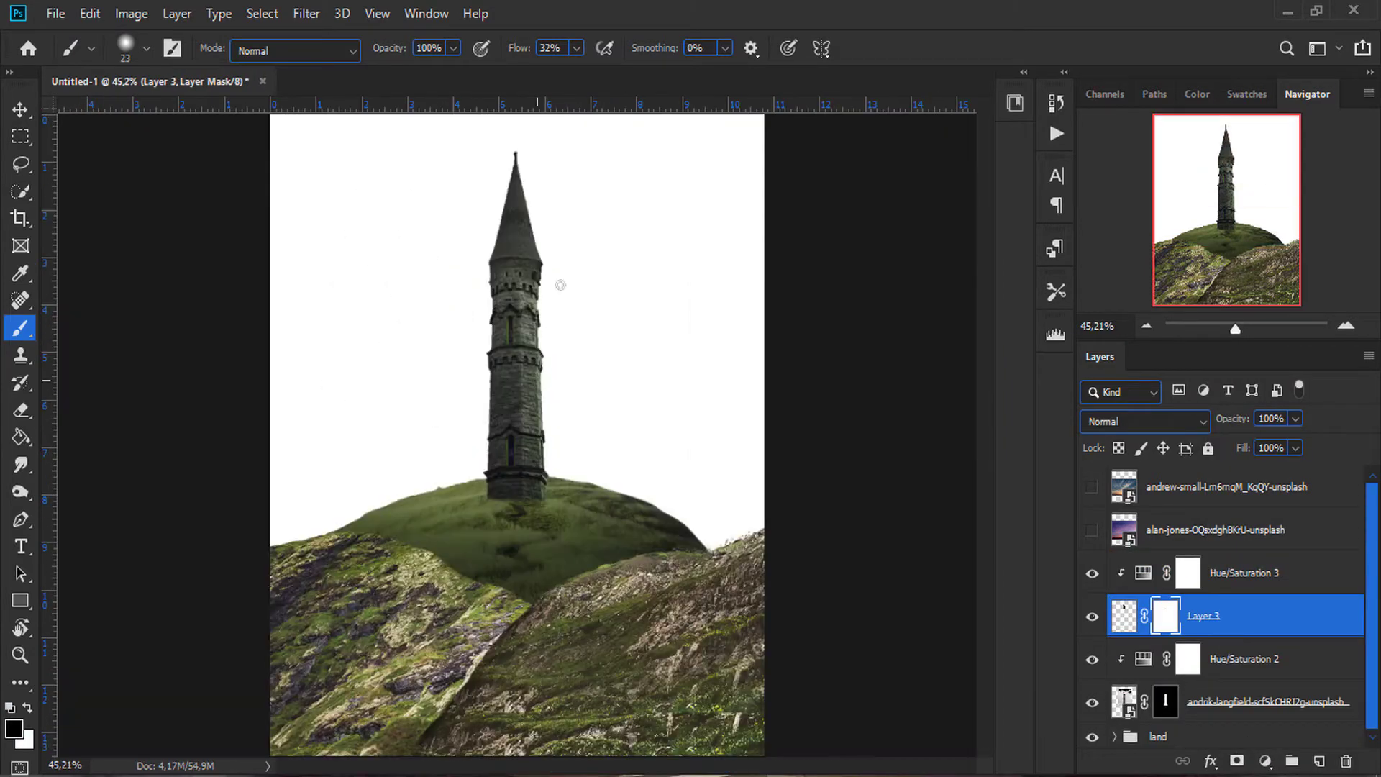
pyautogui.scroll(2, 503, 360)
# Step: Add a clipped Levels adjustment to the tower
pyautogui.click(1264, 761)
pyautogui.click(1166, 468)
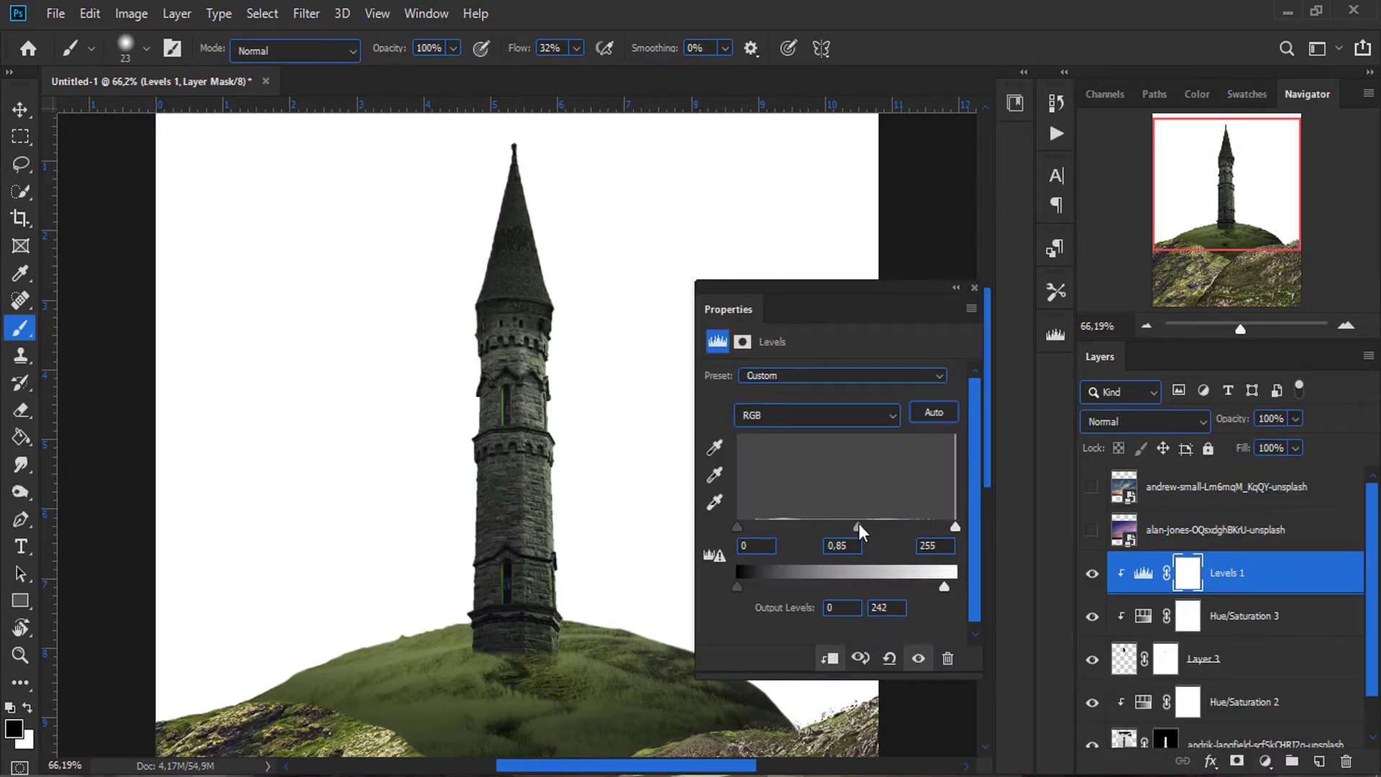
pyautogui.click(974, 288)
pyautogui.scroll(-1, 691, 423)
pyautogui.scroll(-2, 583, 463)
pyautogui.scroll(3, 582, 463)
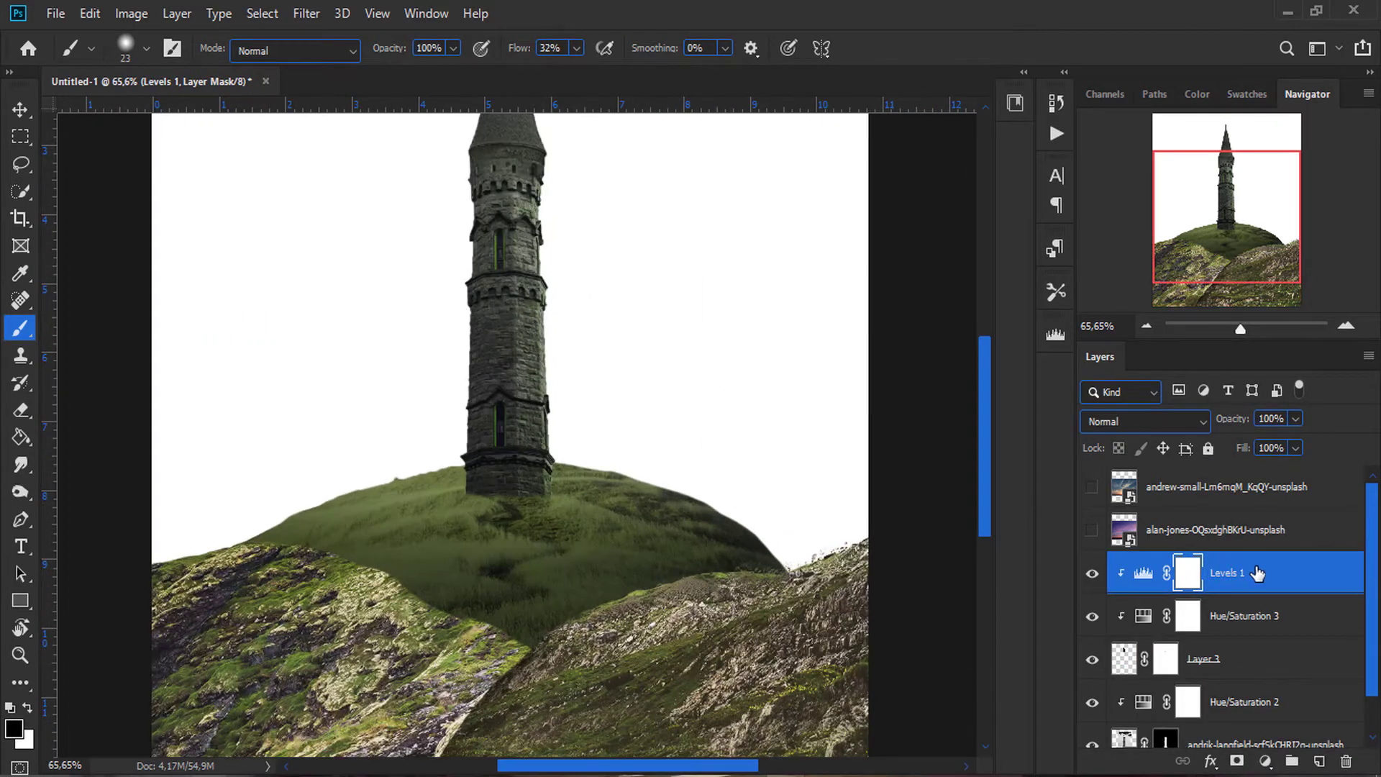
pyautogui.scroll(-1, 1255, 572)
pyautogui.scroll(-3, 1092, 576)
pyautogui.click(1194, 565)
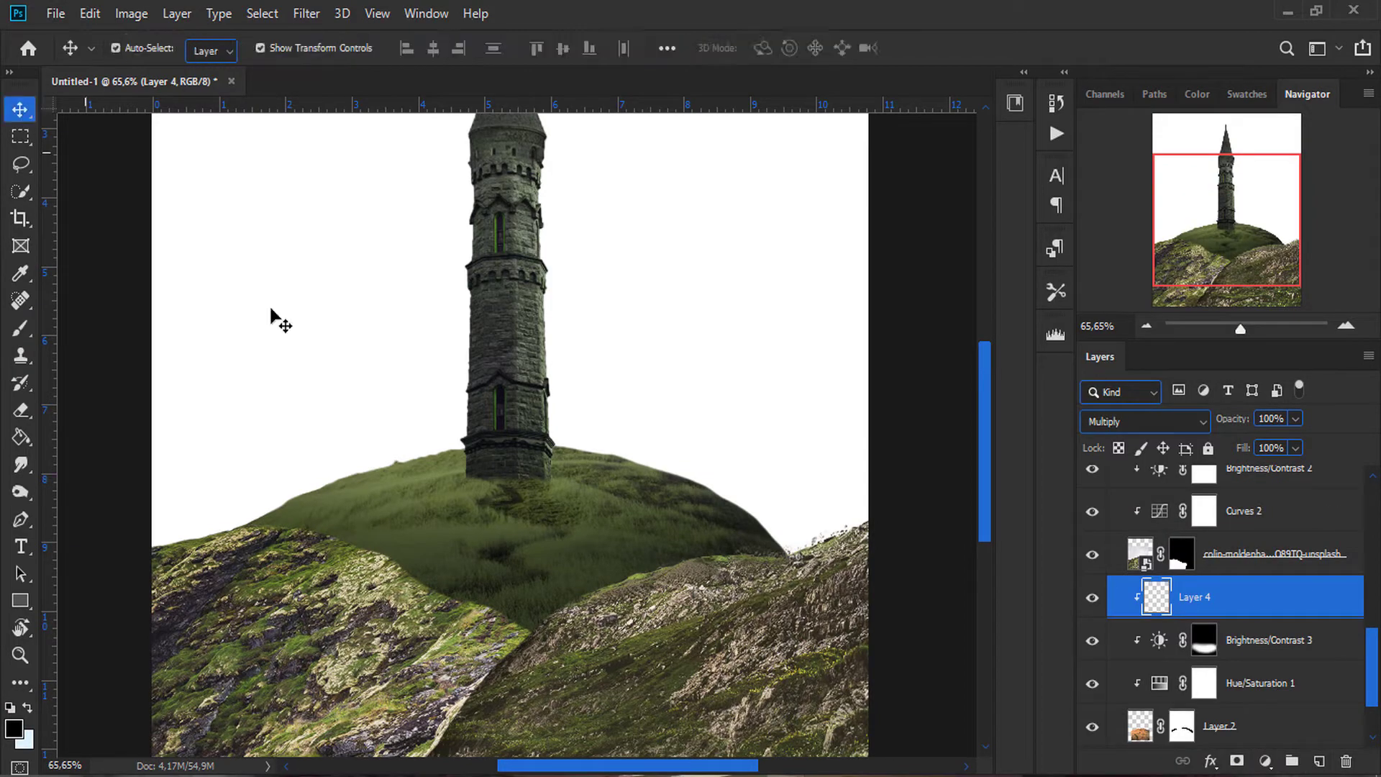
# Step: Show the sunset sky and move both sky layers below the castle group, behind the tower
pyautogui.scroll(-1, 791, 533)
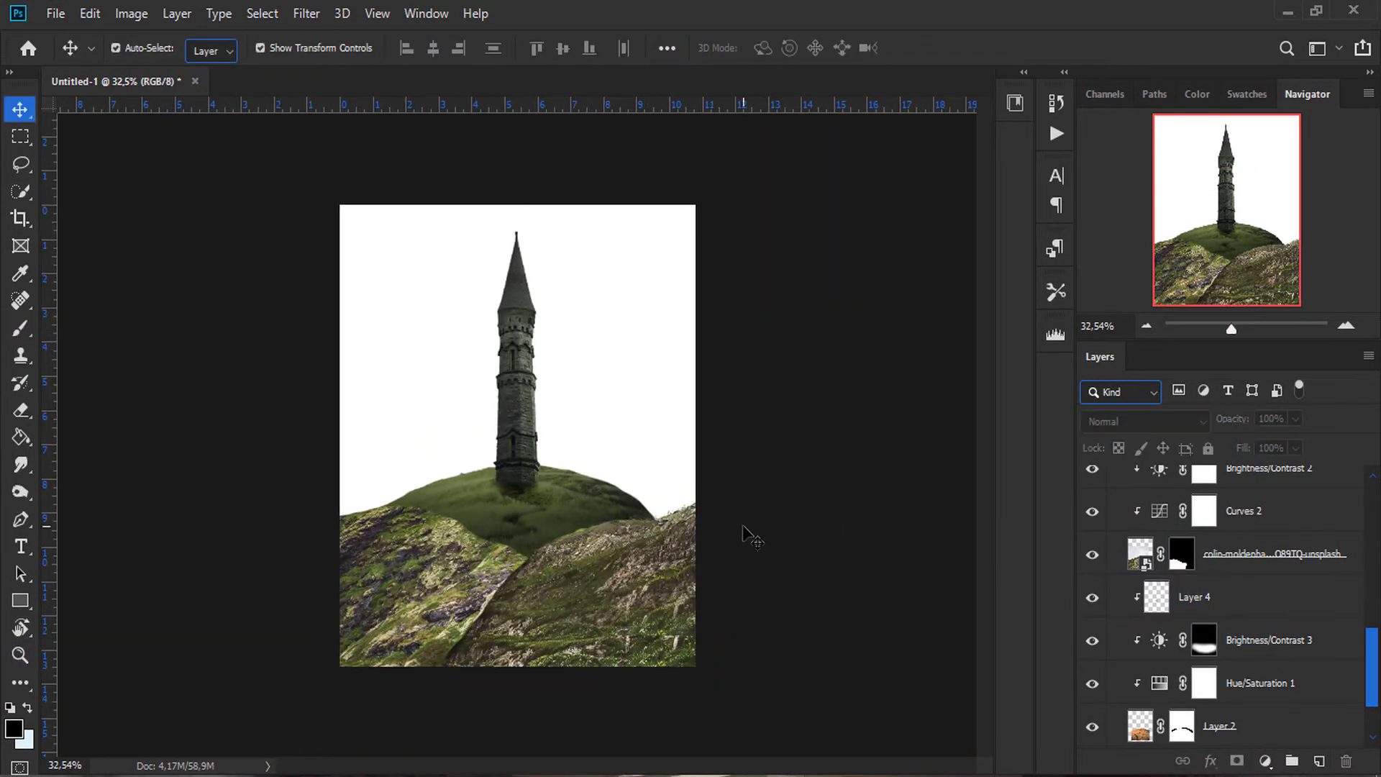
pyautogui.click(1162, 526)
pyautogui.click(1223, 486)
pyautogui.click(1092, 487)
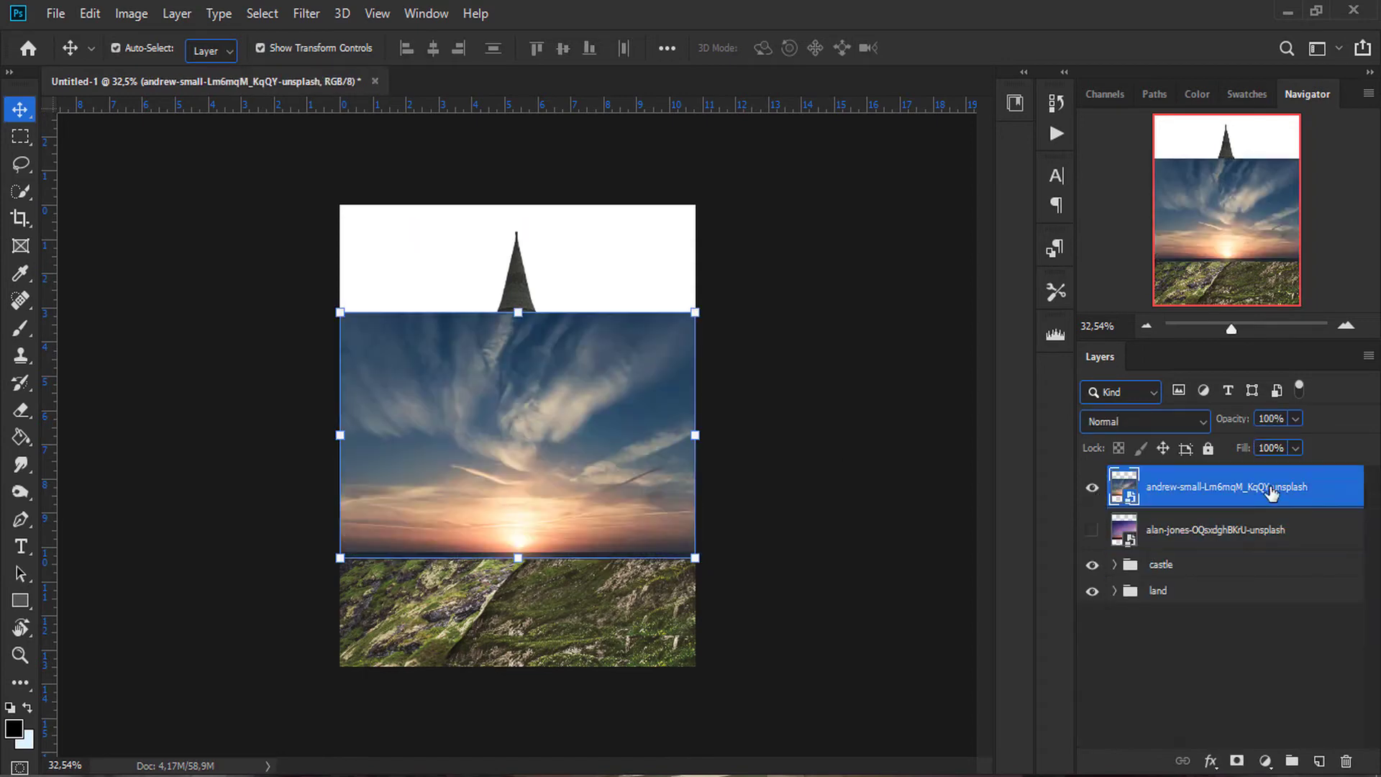
pyautogui.keyDown('shift'); pyautogui.click(1194, 530); pyautogui.keyUp('shift')
pyautogui.moveTo(1194, 540); pyautogui.dragTo(1203, 597)
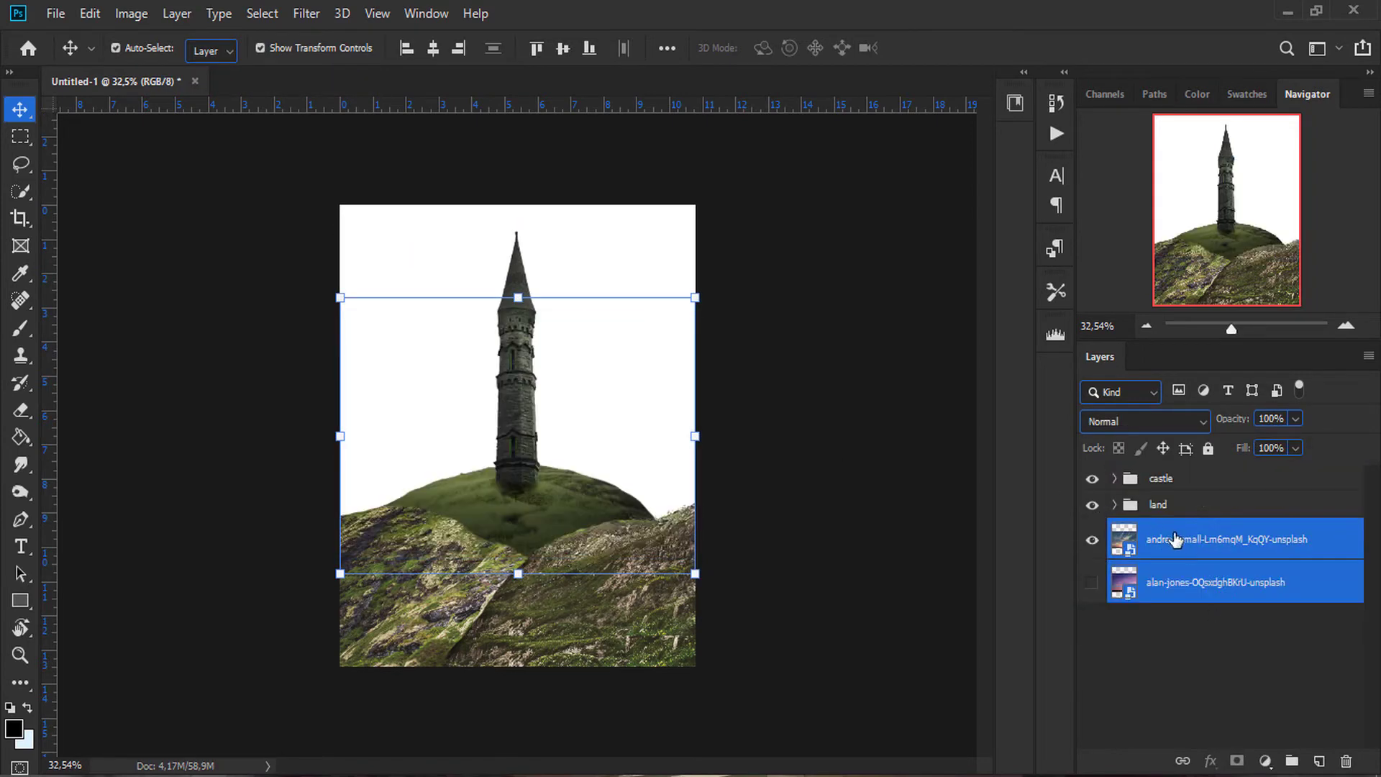
pyautogui.moveTo(1158, 509); pyautogui.dragTo(1180, 597)
# Step: Reorder layers so the sky photo sits above the other sky layer, undoing a misplaced background move
pyautogui.click(1114, 586)
pyautogui.scroll(-5, 1147, 611)
pyautogui.moveTo(1180, 738); pyautogui.dragTo(1187, 768)
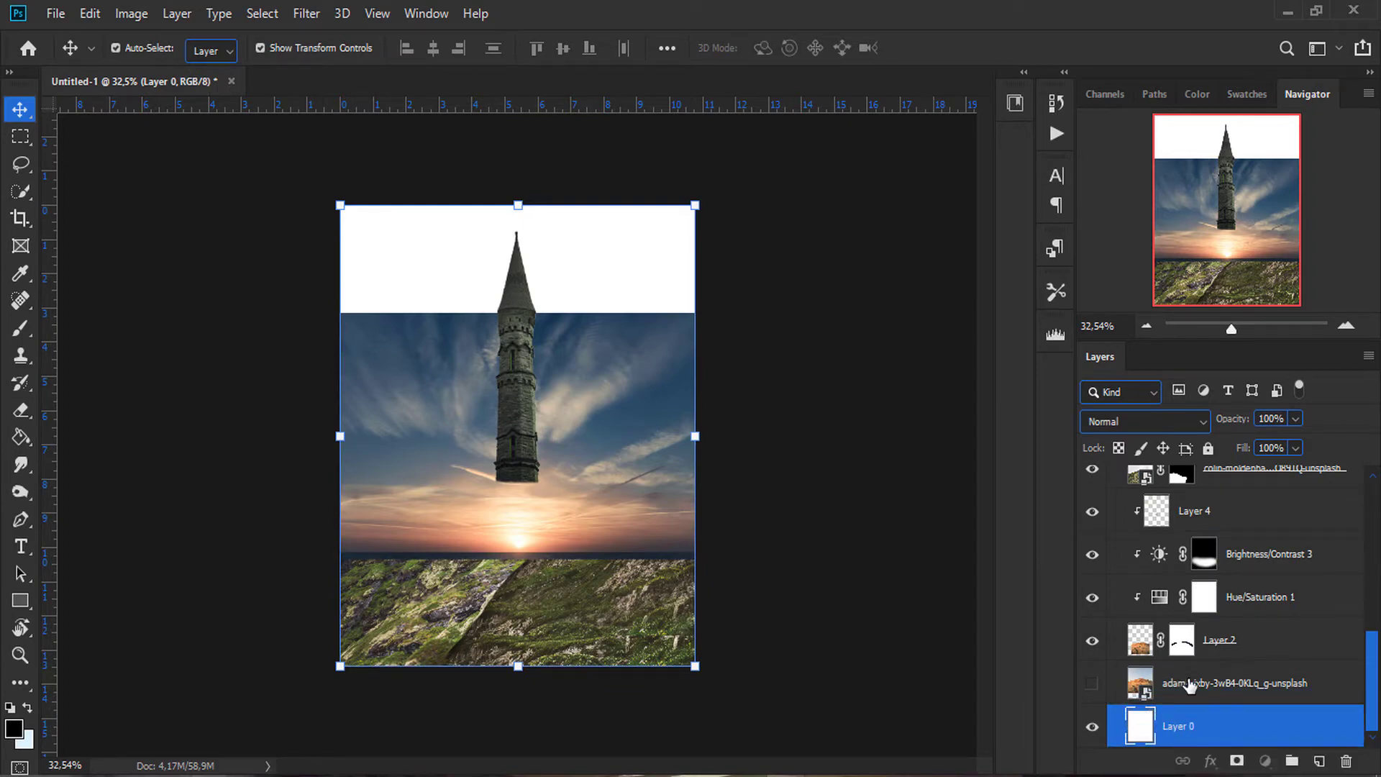
pyautogui.moveTo(1188, 685); pyautogui.dragTo(1117, 569)
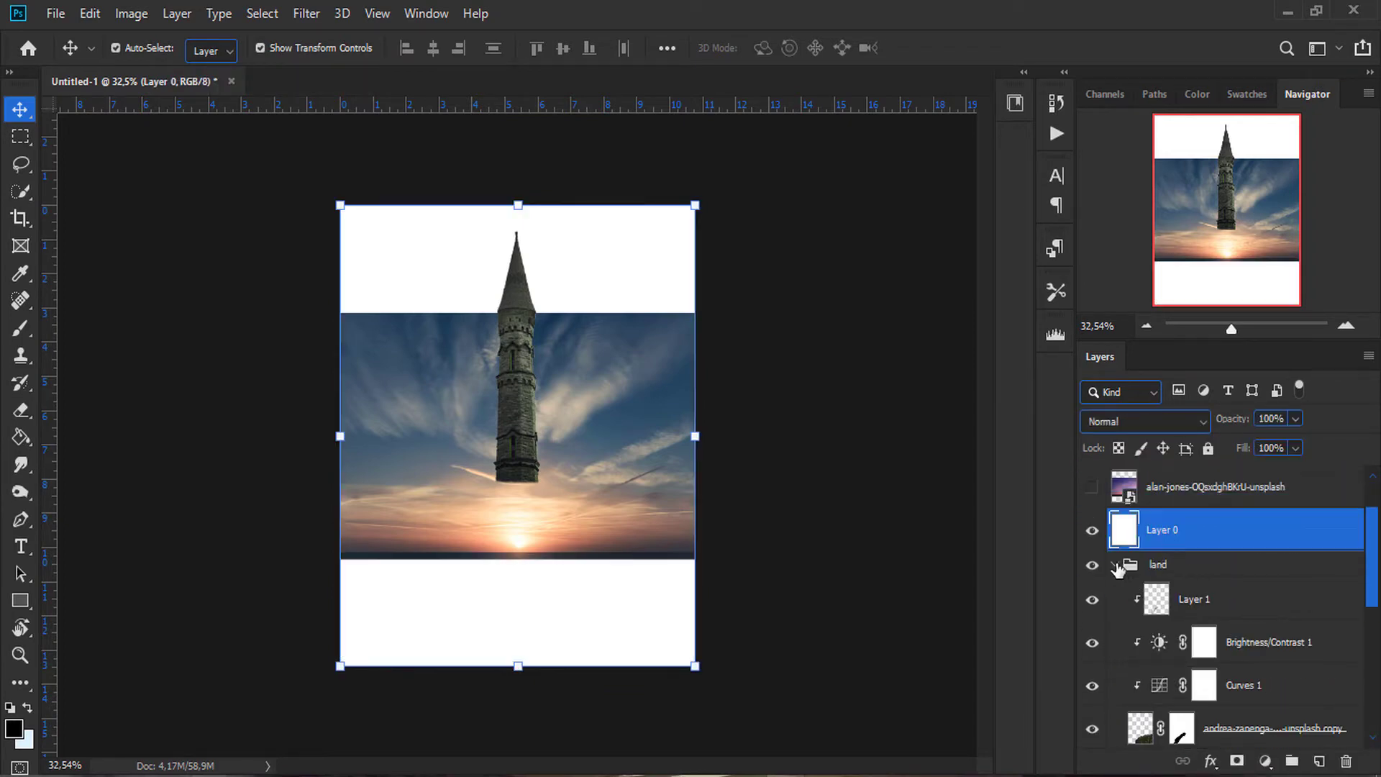
pyautogui.hotkey('ctrl', 'z')
pyautogui.moveTo(1227, 567); pyautogui.dragTo(1226, 532)
# Step: Stretch the sky photo up to the top of the canvas
pyautogui.hotkey('ctrl', 't')
pyautogui.moveTo(570, 248); pyautogui.dragTo(672, 456)
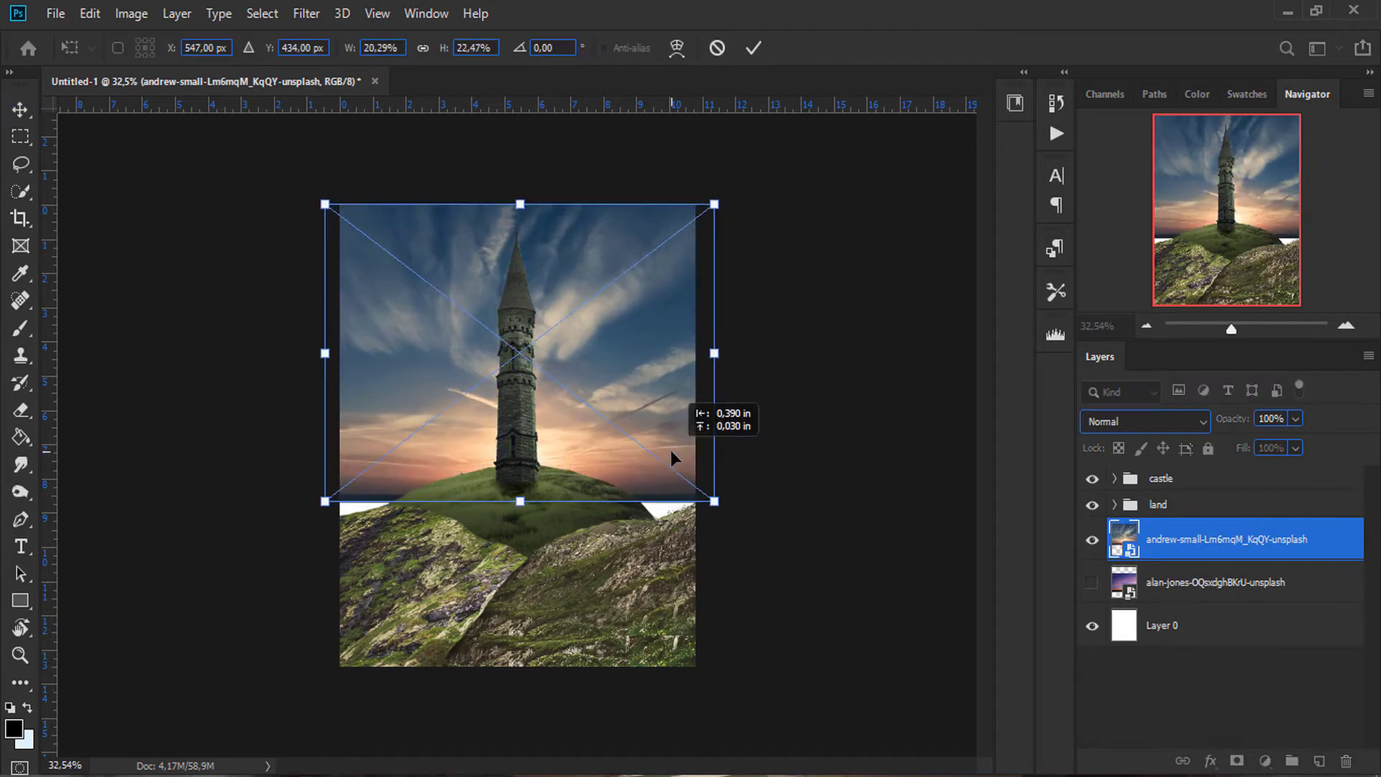
pyautogui.click(1144, 421)
pyautogui.click(1243, 629)
pyautogui.click(1167, 572)
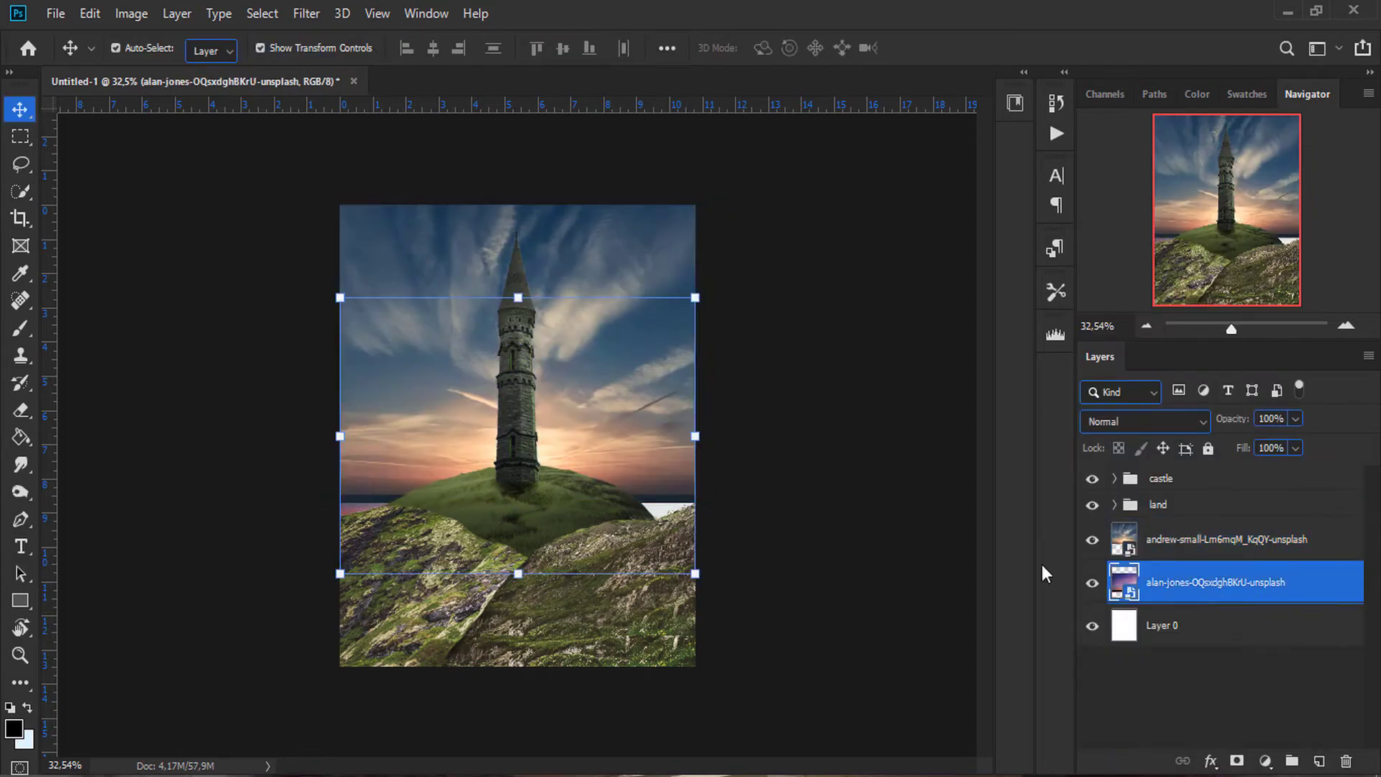
# Step: Add a layer mask to the sky photo and adjust the brush flow
pyautogui.click(1227, 540)
pyautogui.click(1237, 761)
pyautogui.press('b')
pyautogui.moveTo(504, 57); pyautogui.dragTo(517, 58)
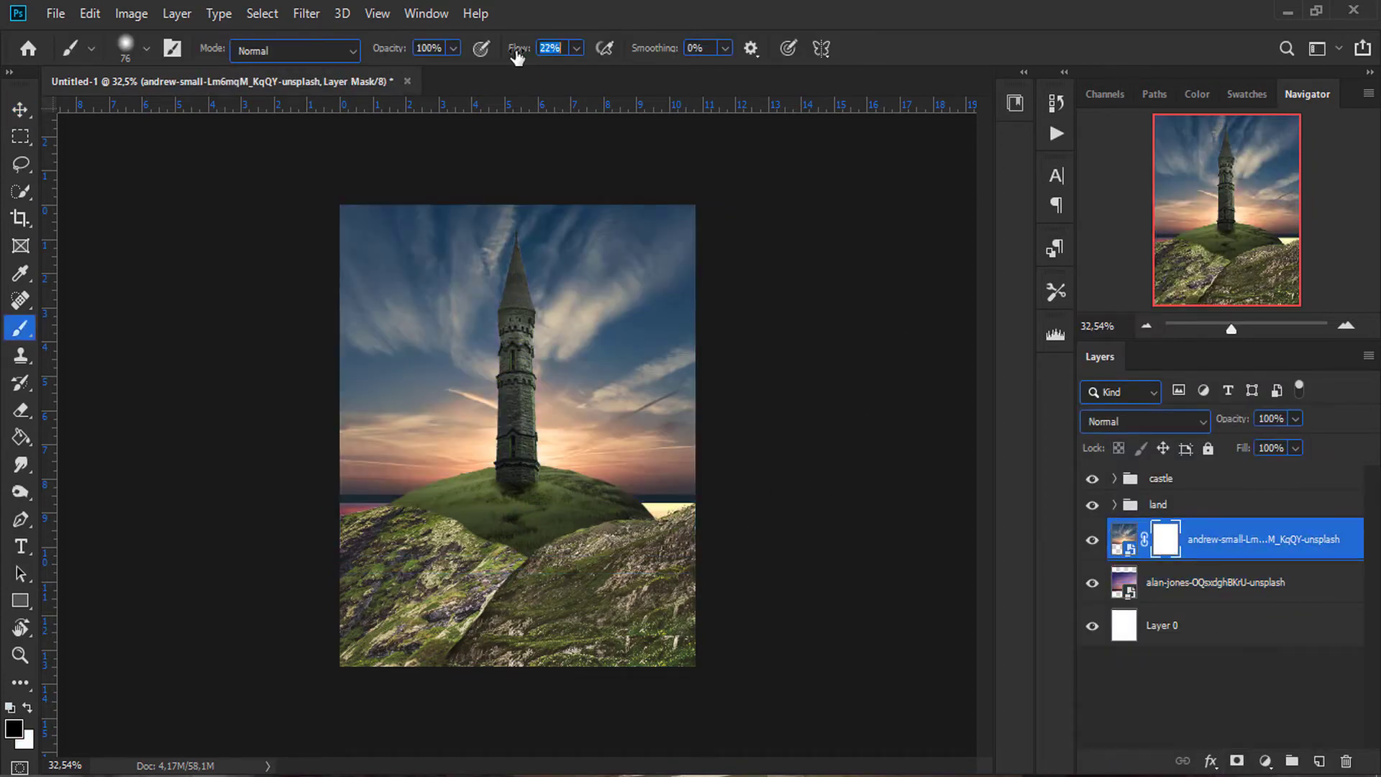
pyautogui.scroll(5, 555, 490)
pyautogui.scroll(-7, 678, 545)
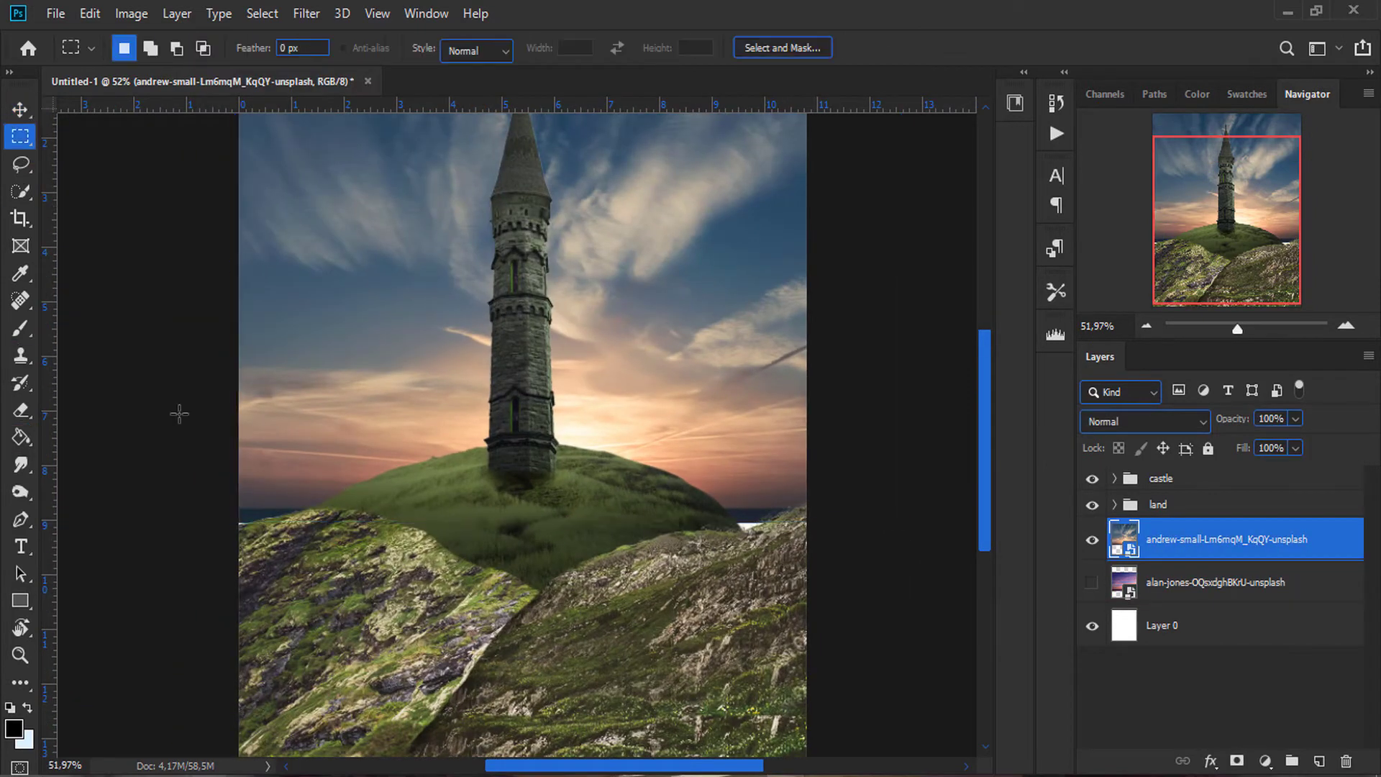
# Step: Duplicate the sky photo and shift the copy down to fill the horizon gap
pyautogui.moveTo(1186, 540); pyautogui.dragTo(1185, 575)
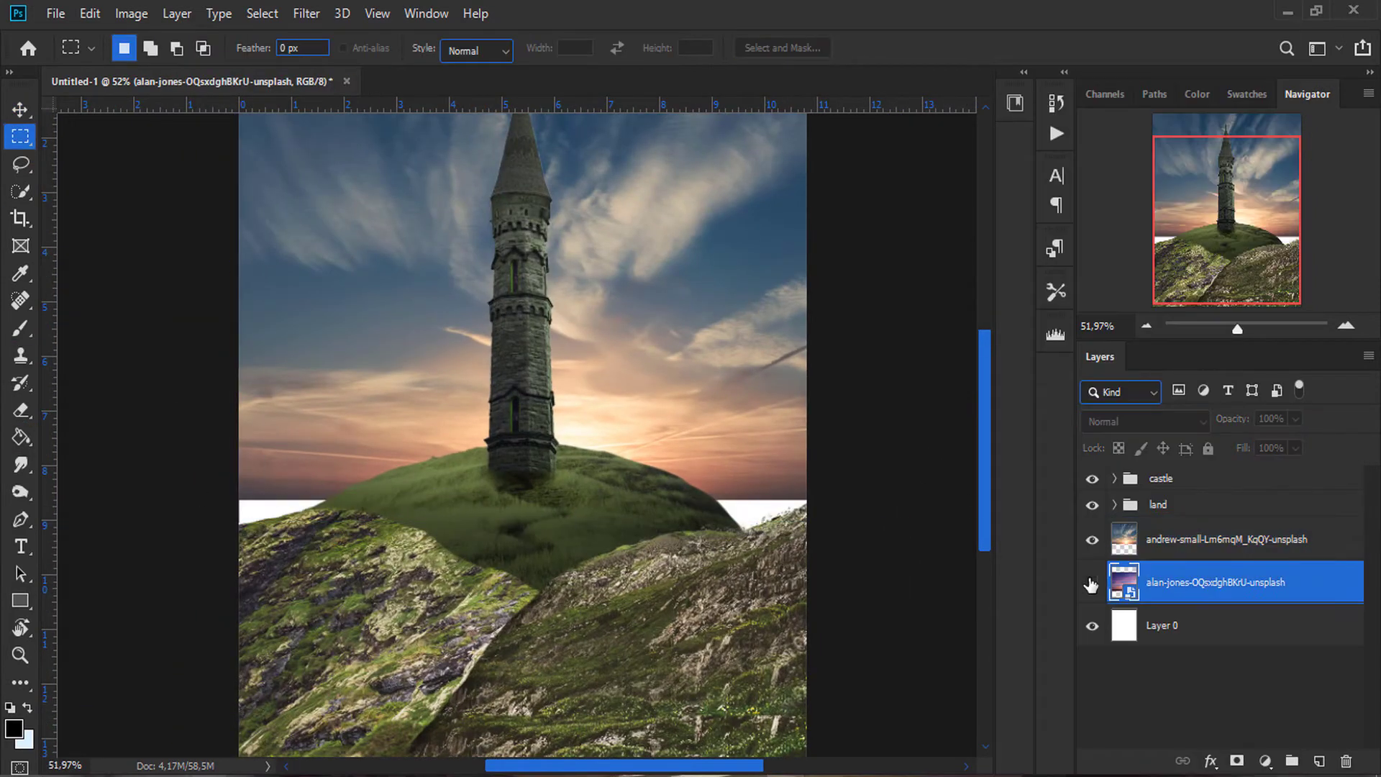
pyautogui.hotkey('ctrl', 't')
pyautogui.moveTo(767, 465); pyautogui.dragTo(765, 446)
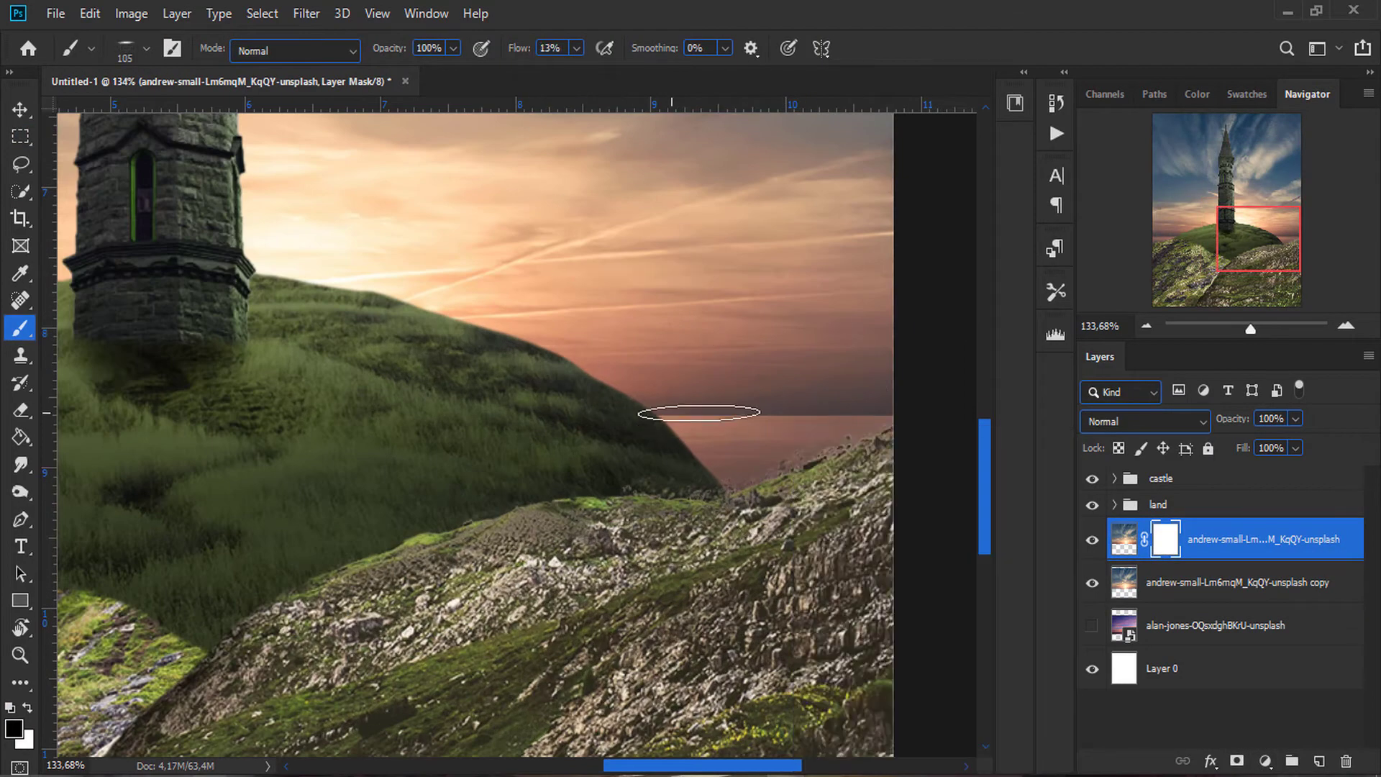
pyautogui.rightClick(877, 410)
pyautogui.hscroll(-10, 468, 417)
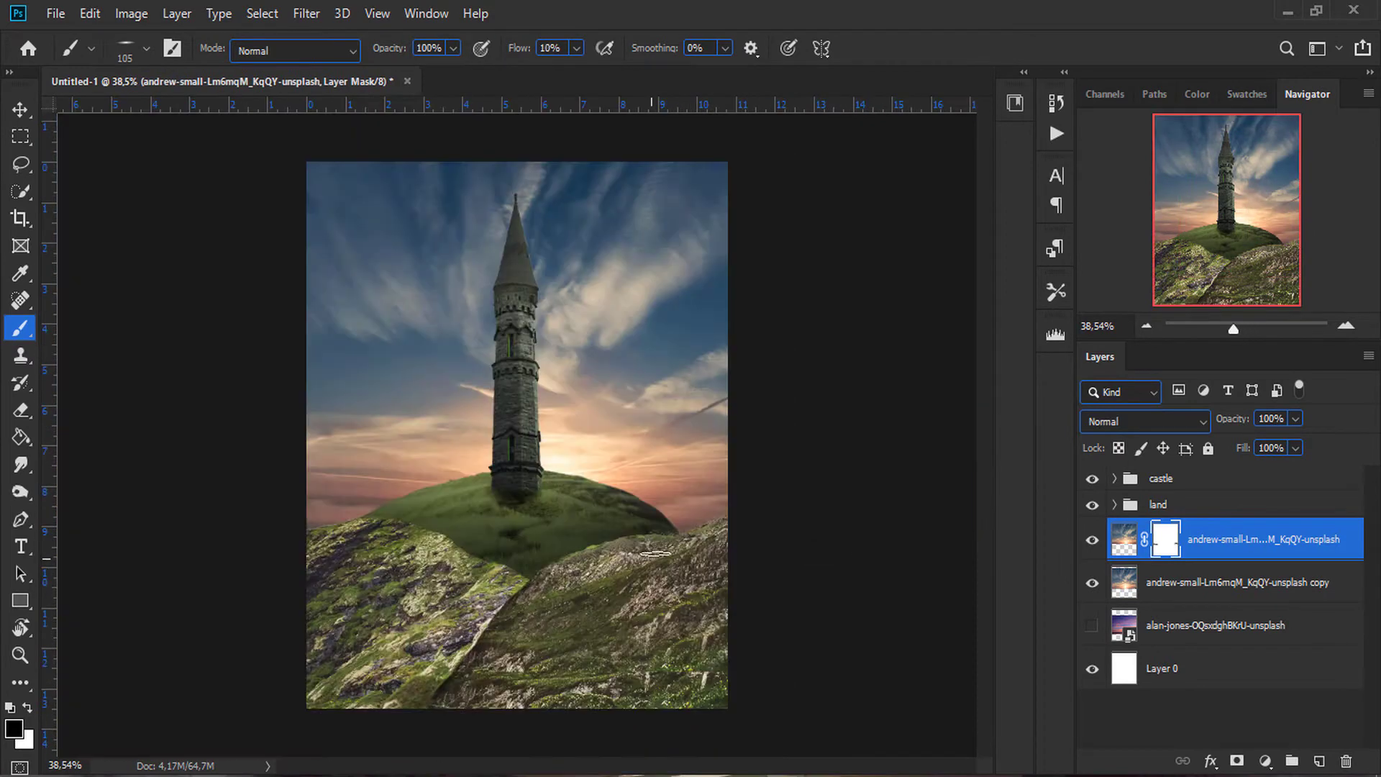
pyautogui.scroll(-1, 432, 432)
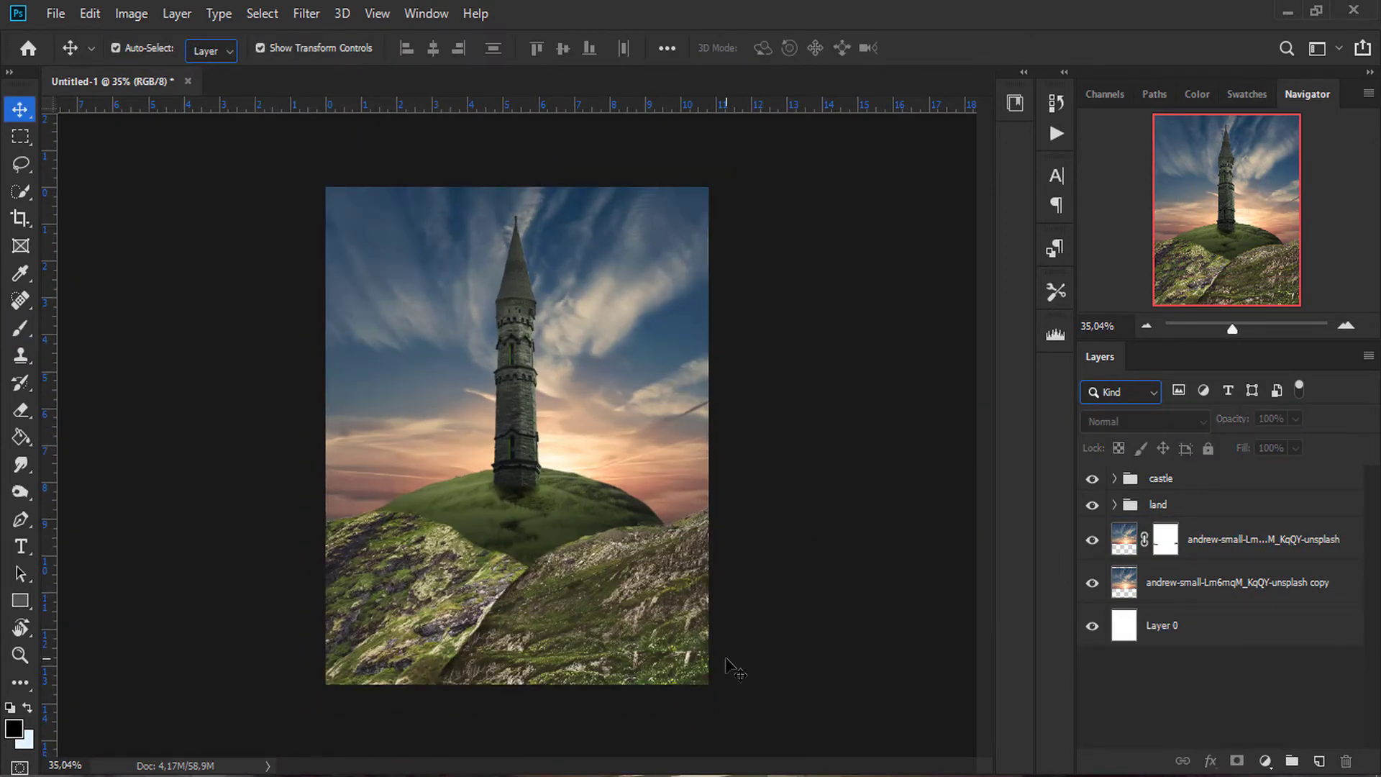
# Step: Group the sky layers and the white background into a sky group
pyautogui.click(1233, 579)
pyautogui.keyDown('shift'); pyautogui.click(1166, 625); pyautogui.keyUp('shift')
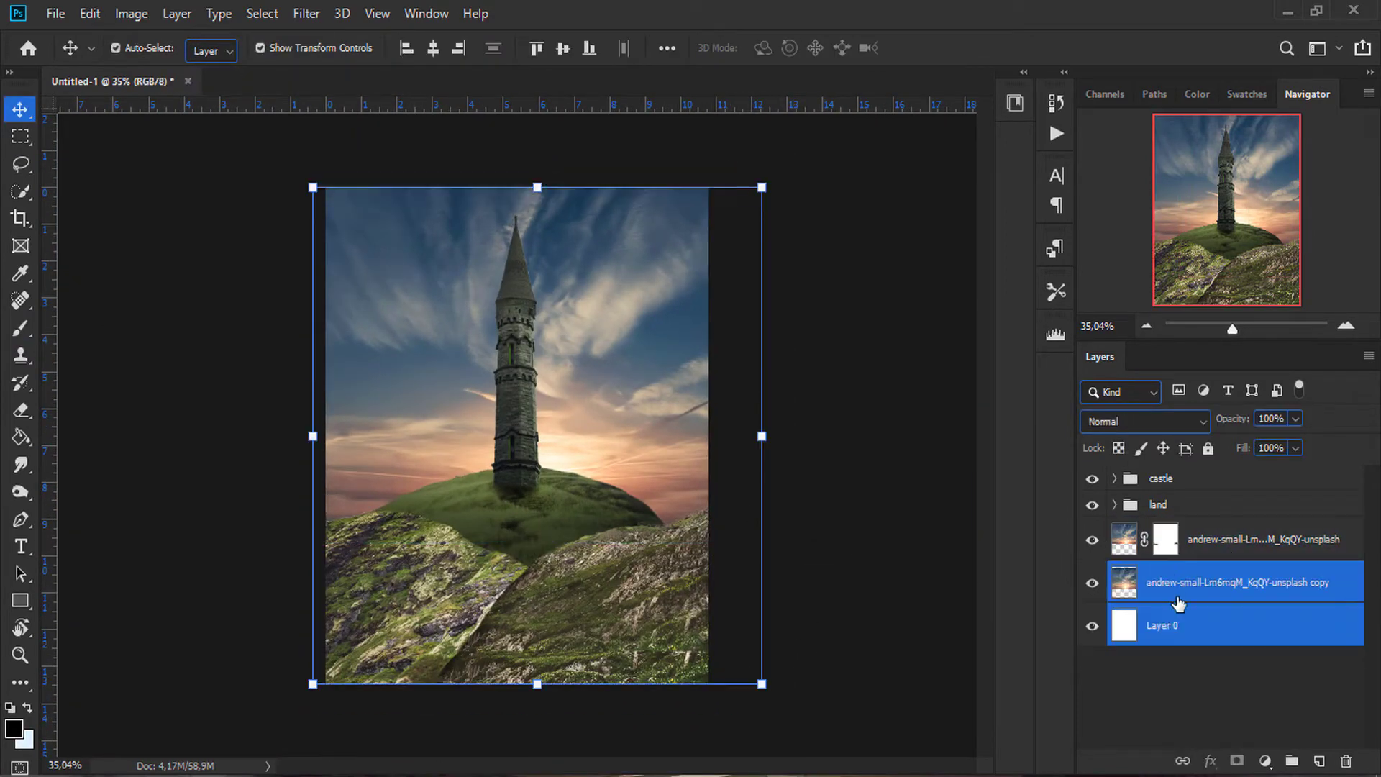
pyautogui.hotkey('ctrl', 'g')
pyautogui.scroll(-1, 1214, 594)
# Step: Darken the rocky land with Brightness/Contrast 2 at brightness -117
pyautogui.doubleClick(1159, 528)
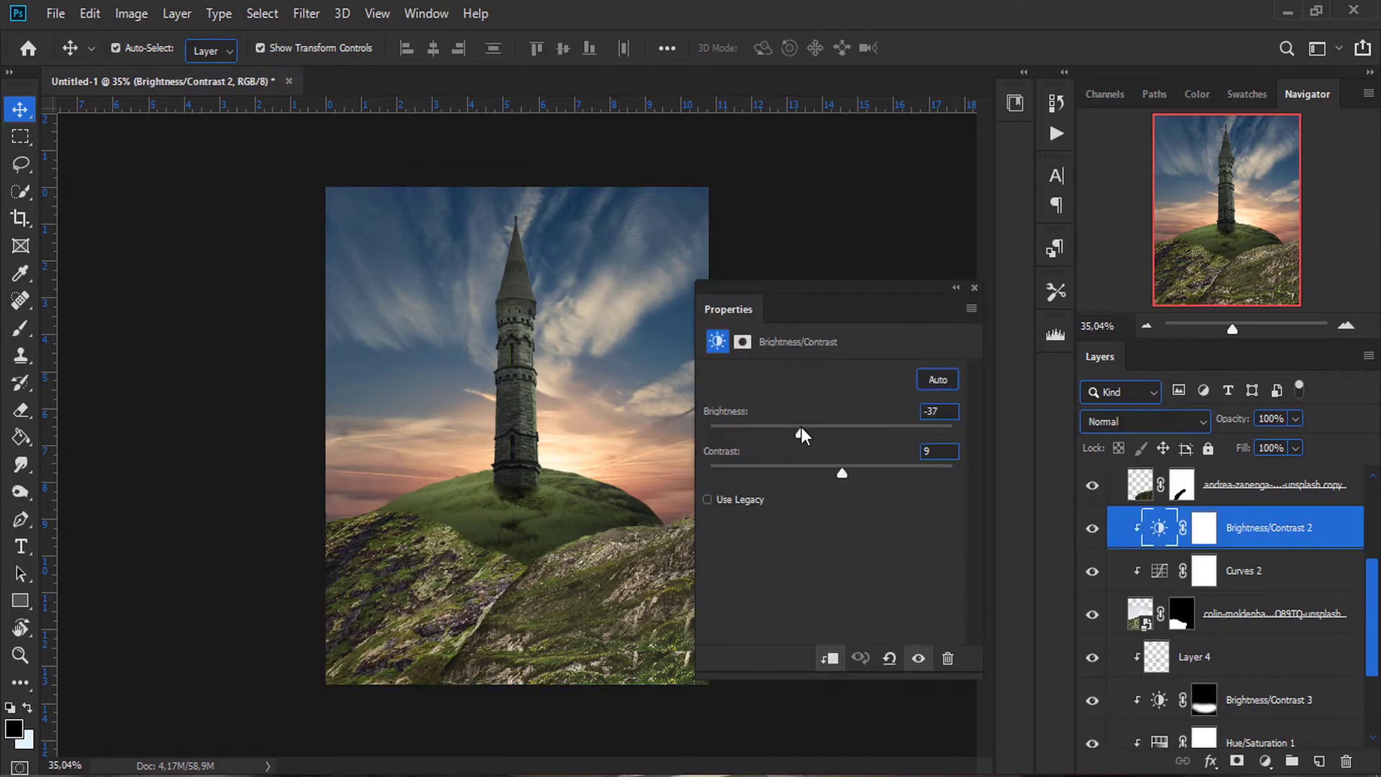
pyautogui.click(1223, 699)
pyautogui.scroll(3, 1237, 612)
pyautogui.click(1266, 530)
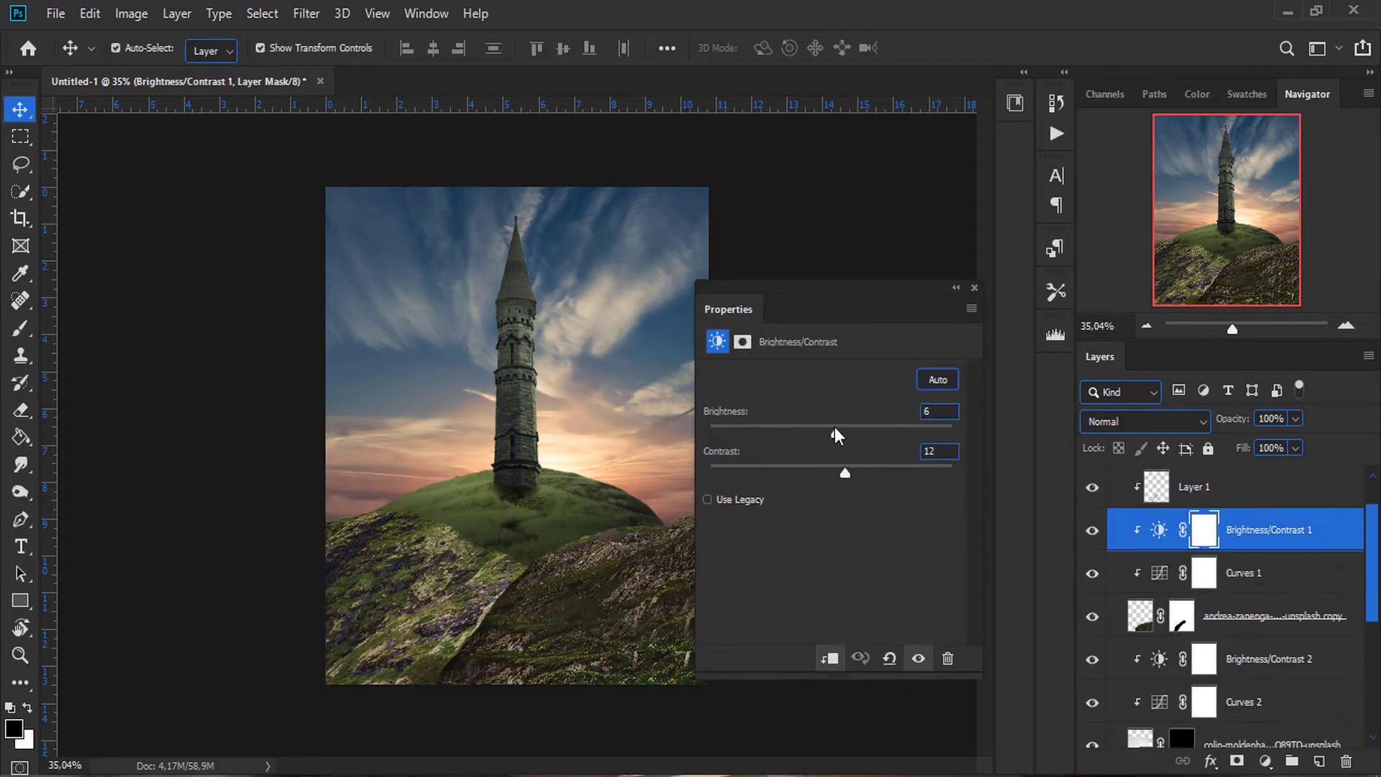
pyautogui.doubleClick(1159, 579)
pyautogui.moveTo(834, 433); pyautogui.dragTo(737, 433)
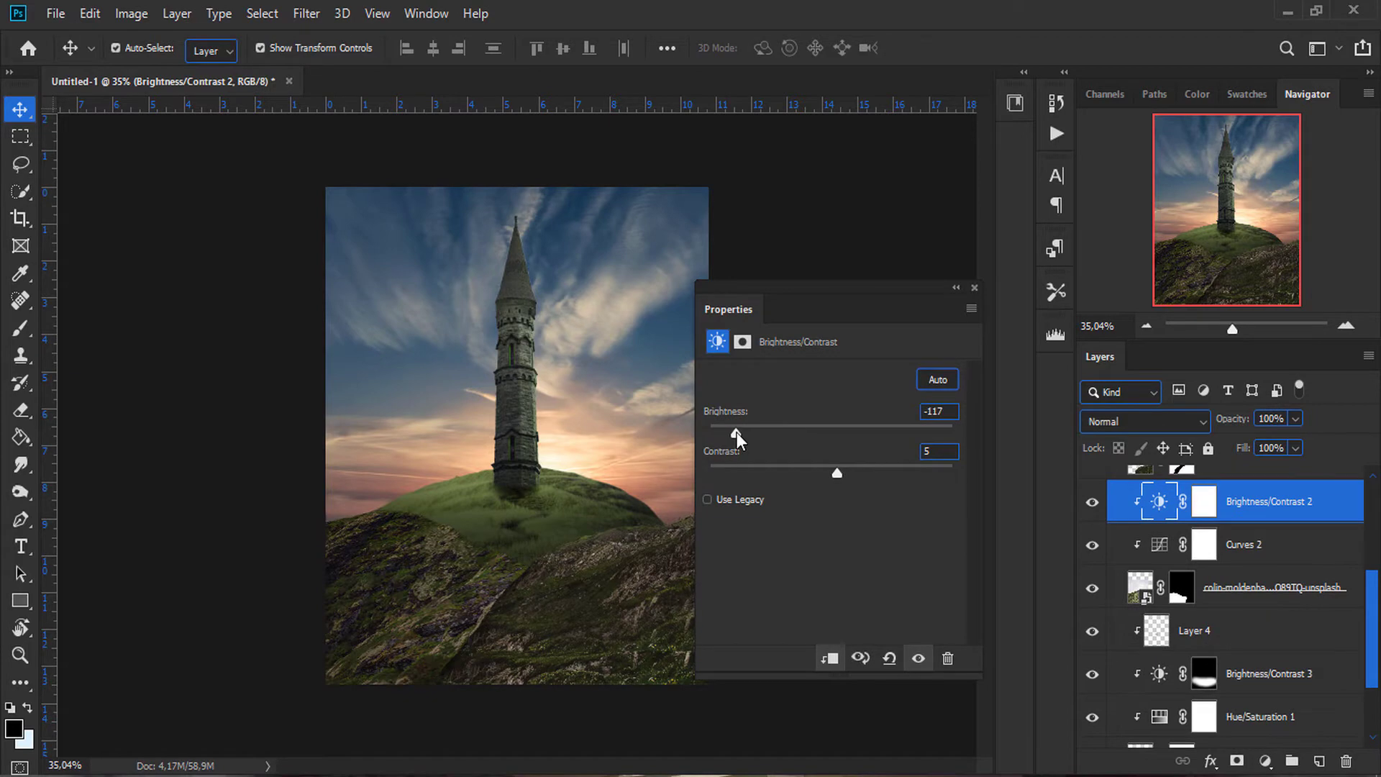
pyautogui.click(1159, 501)
pyautogui.doubleClick(1159, 502)
pyautogui.click(930, 284)
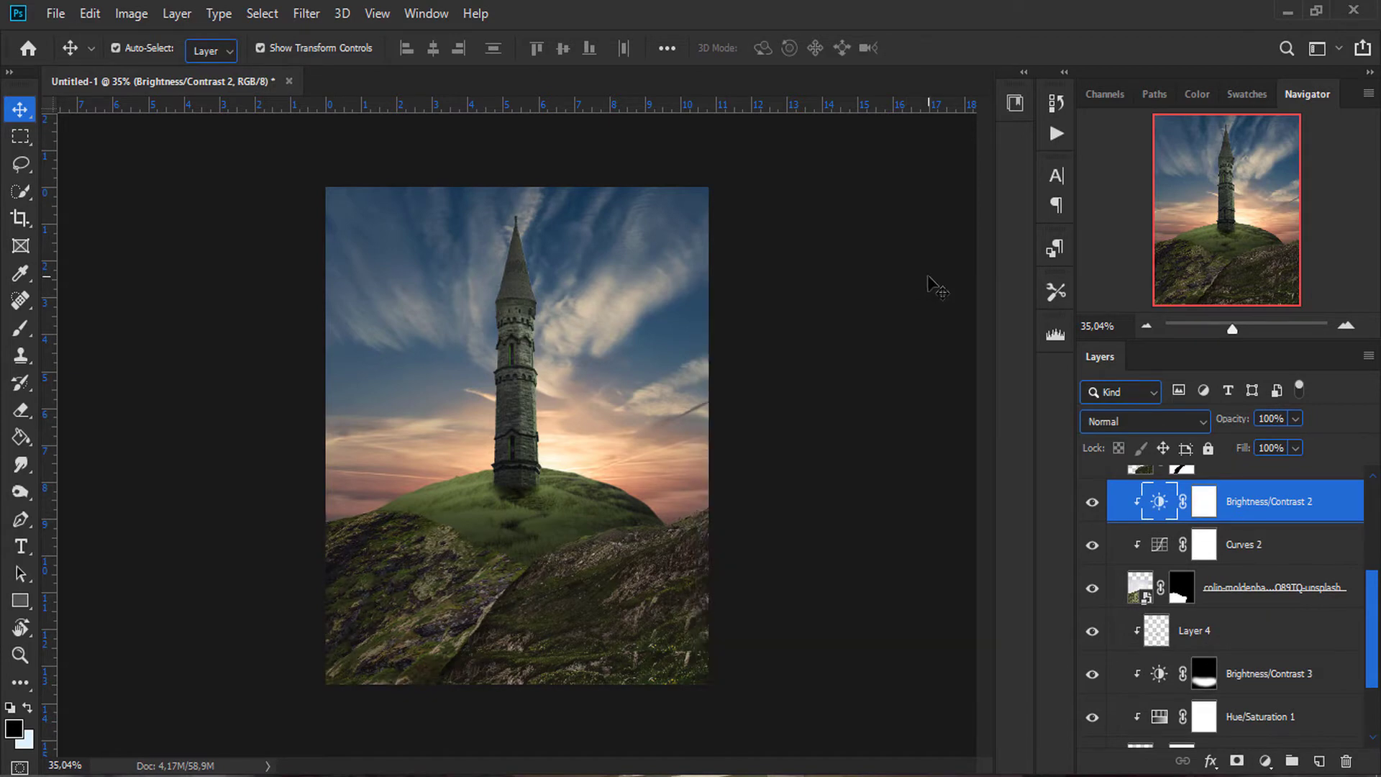
# Step: Lower the land's saturation in Hue/Saturation 1 and add a Curves adjustment
pyautogui.scroll(-3, 1237, 612)
pyautogui.click(1219, 705)
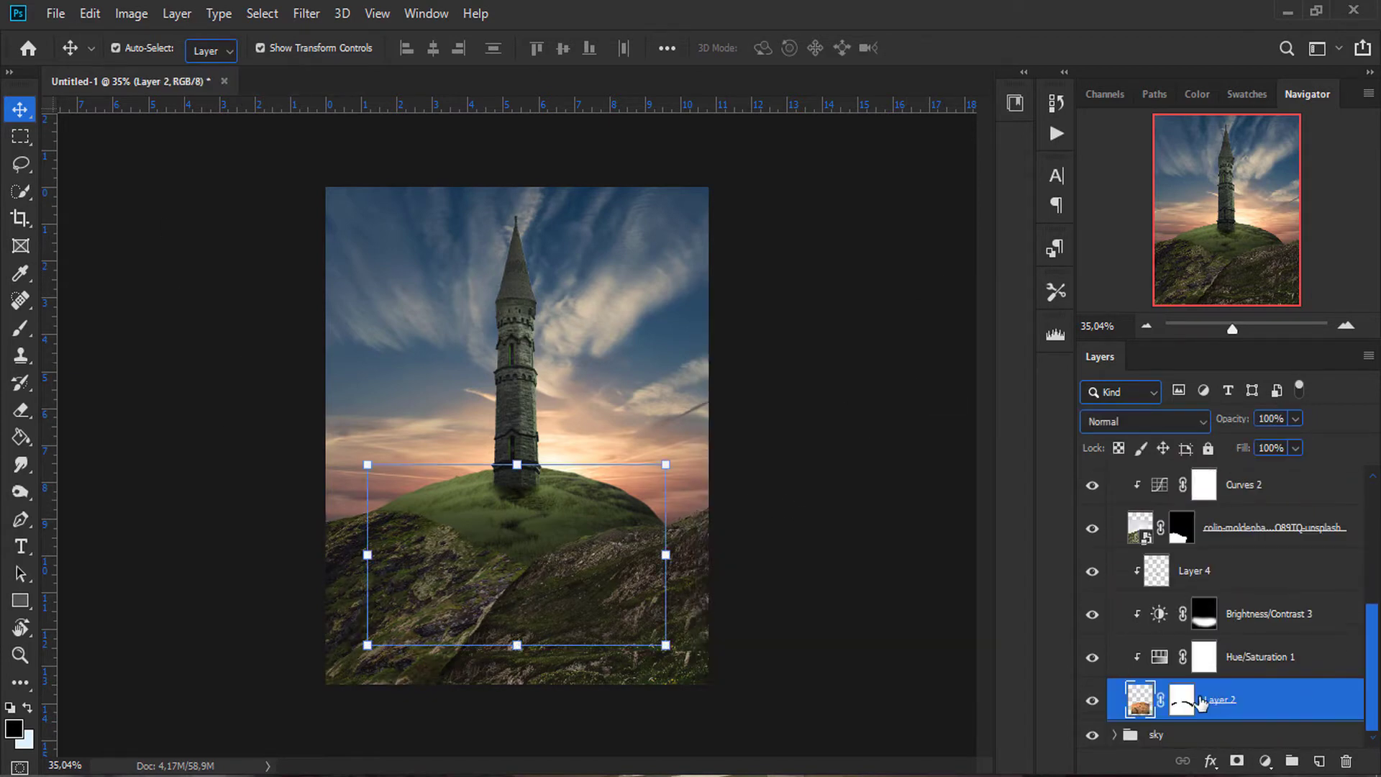
pyautogui.doubleClick(1159, 656)
pyautogui.moveTo(823, 495)
pyautogui.mouseDown()
pyautogui.moveTo(805, 495)
pyautogui.moveTo(780, 535)
pyautogui.moveTo(779, 495)
pyautogui.mouseUp()
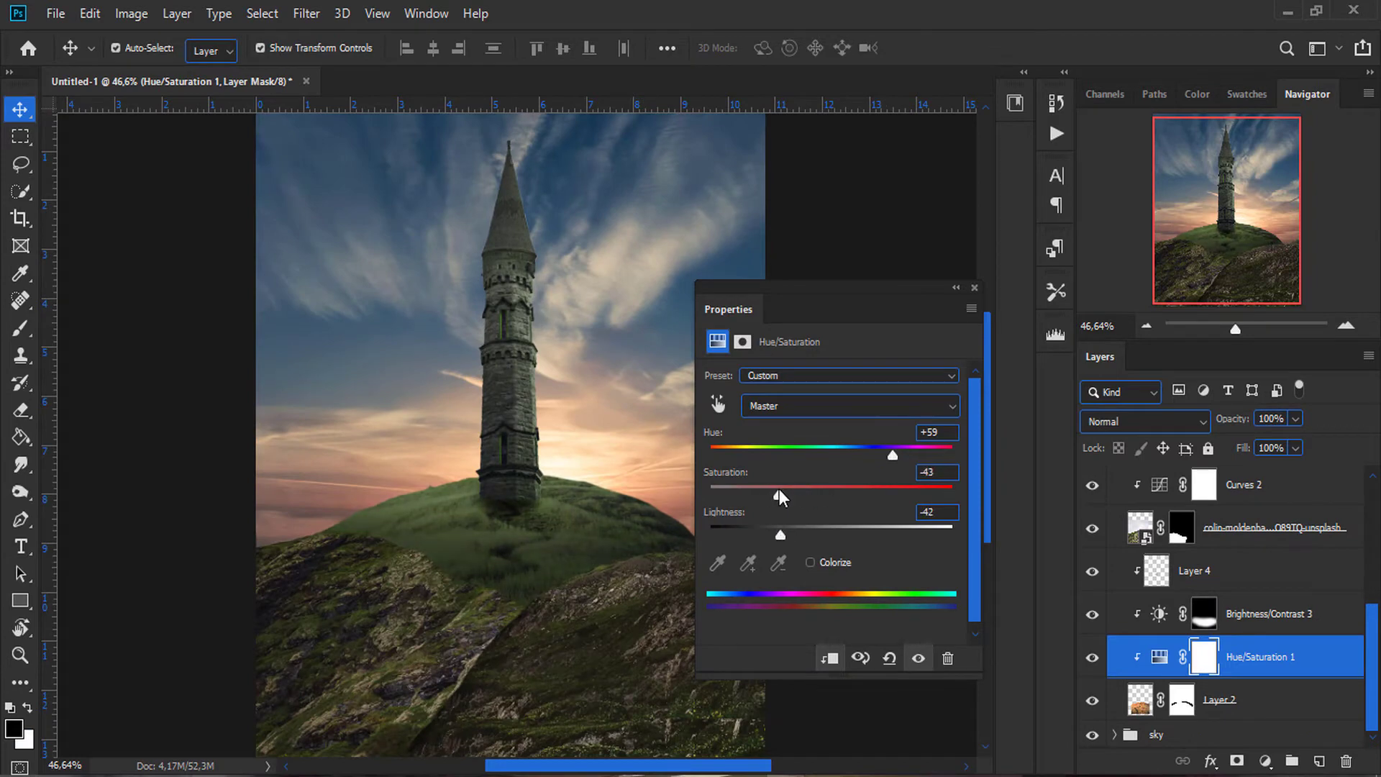
pyautogui.scroll(-1, 863, 504)
pyautogui.moveTo(1230, 489); pyautogui.dragTo(1230, 636)
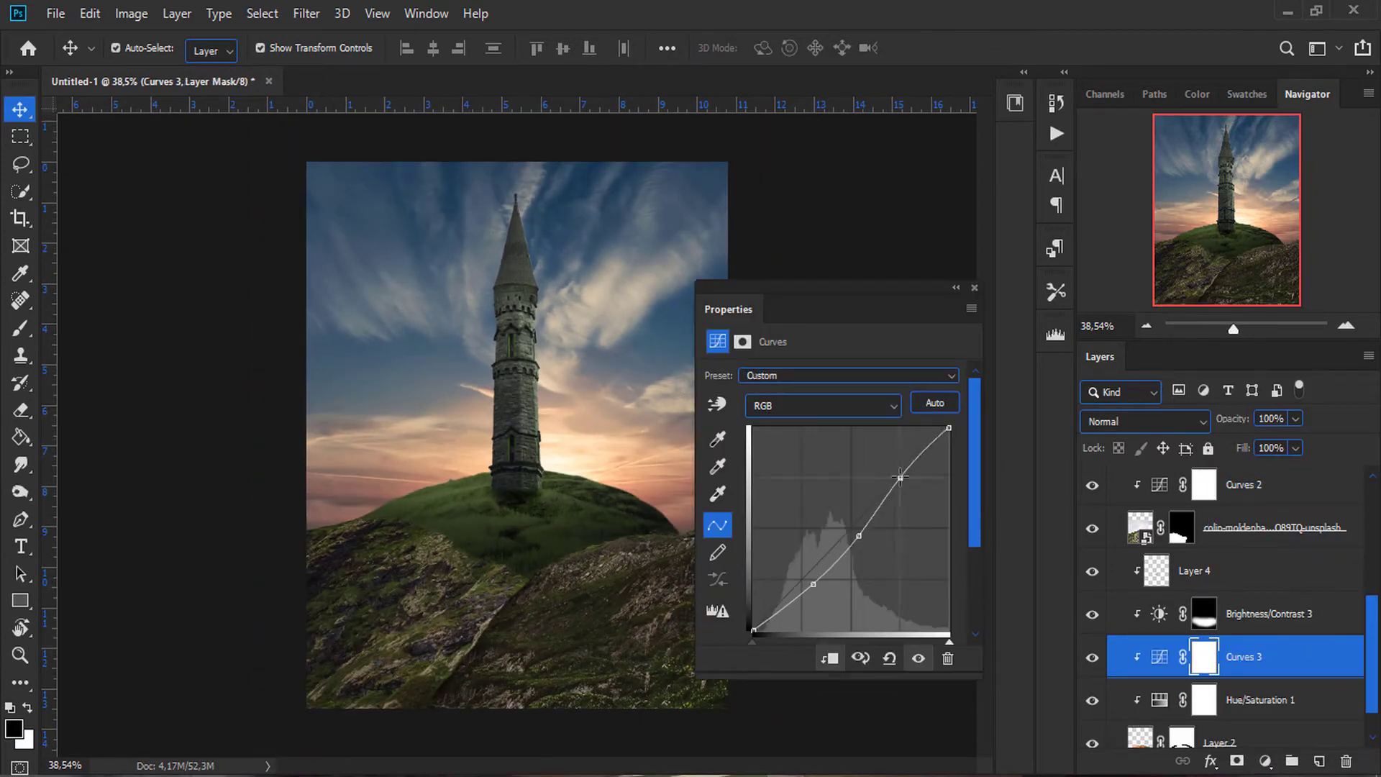
pyautogui.click(974, 287)
# Step: Add a Solid Color fill layer above the Levels 1 tower layer in the castle group
pyautogui.scroll(-3, 1238, 611)
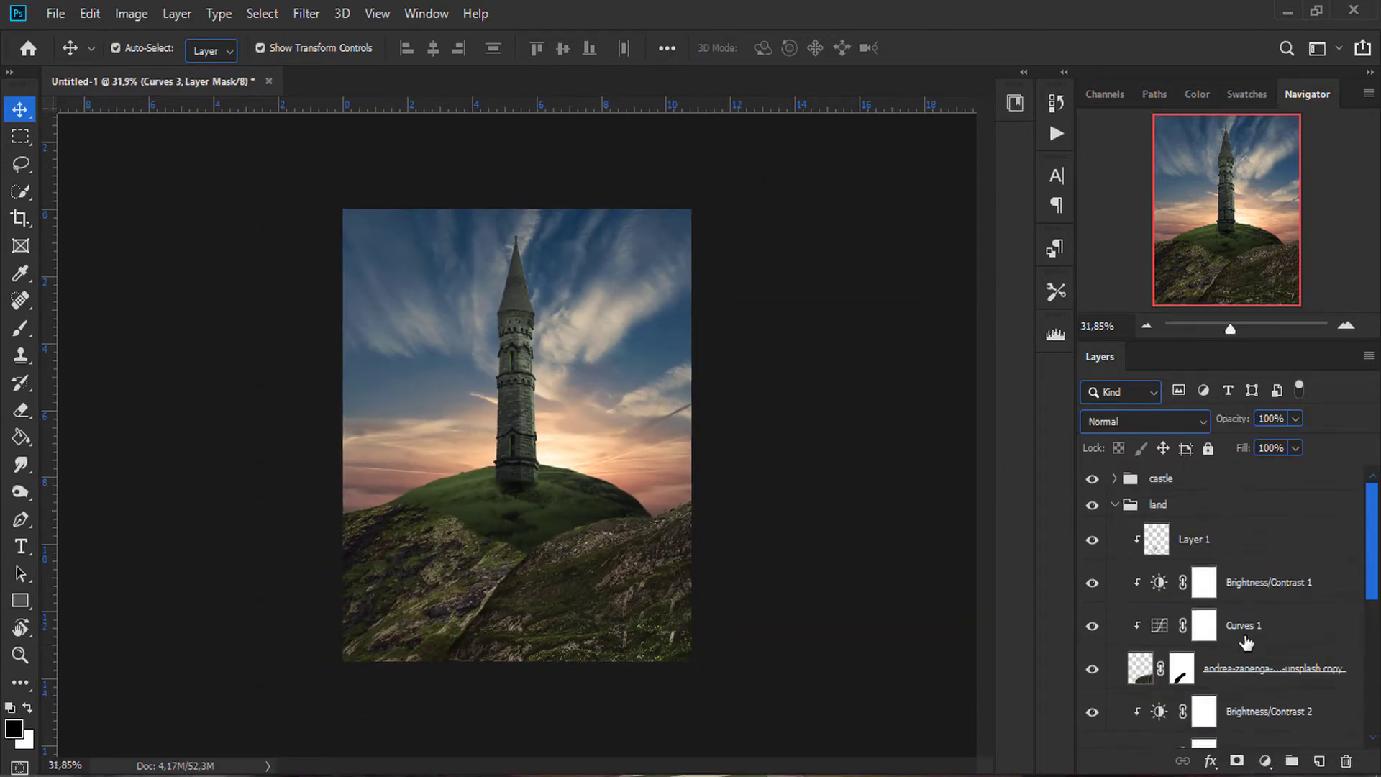
pyautogui.click(1219, 598)
pyautogui.click(1243, 513)
pyautogui.click(1265, 761)
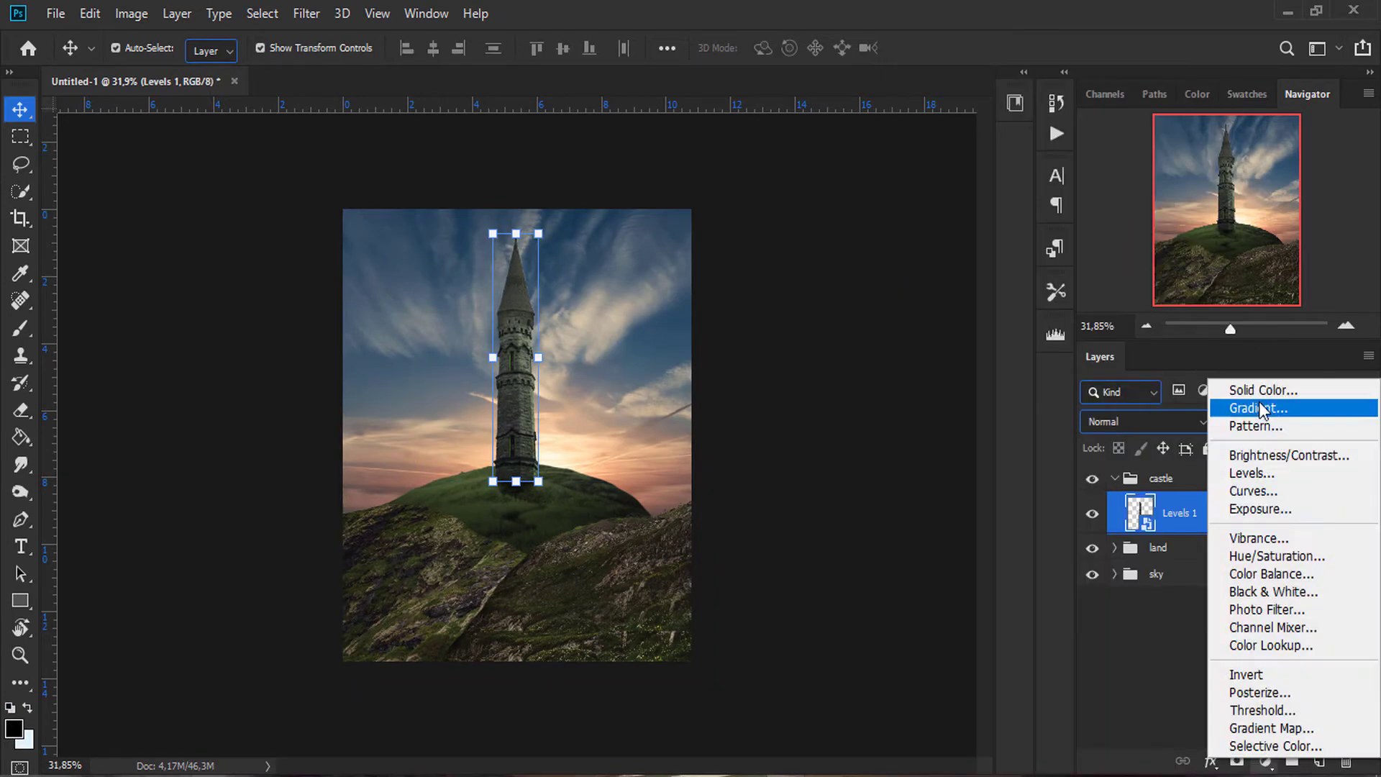
pyautogui.click(1249, 385)
pyautogui.click(942, 282)
# Step: Set the fill colour to a peach-cream sampled from the sky
pyautogui.click(430, 465)
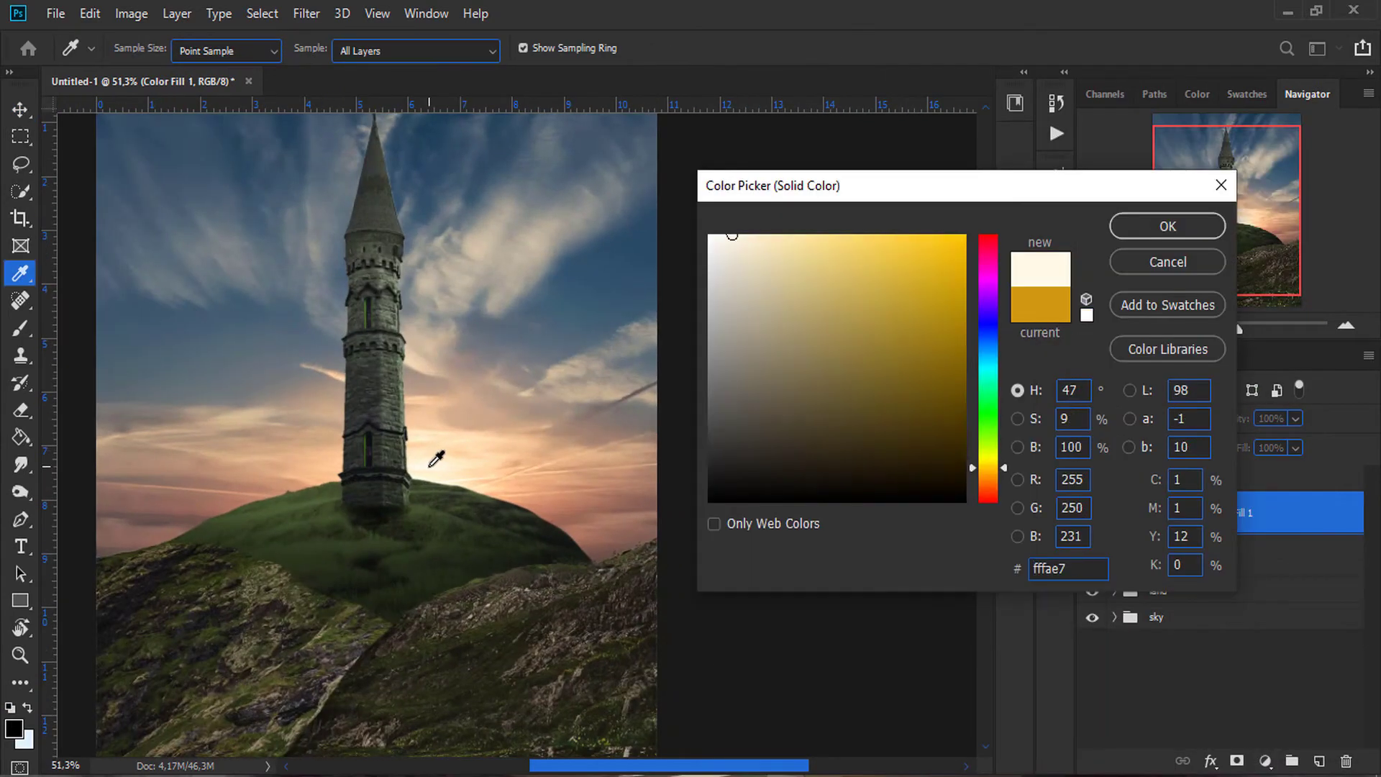
pyautogui.click(809, 237)
pyautogui.click(1167, 226)
pyautogui.scroll(5, 392, 247)
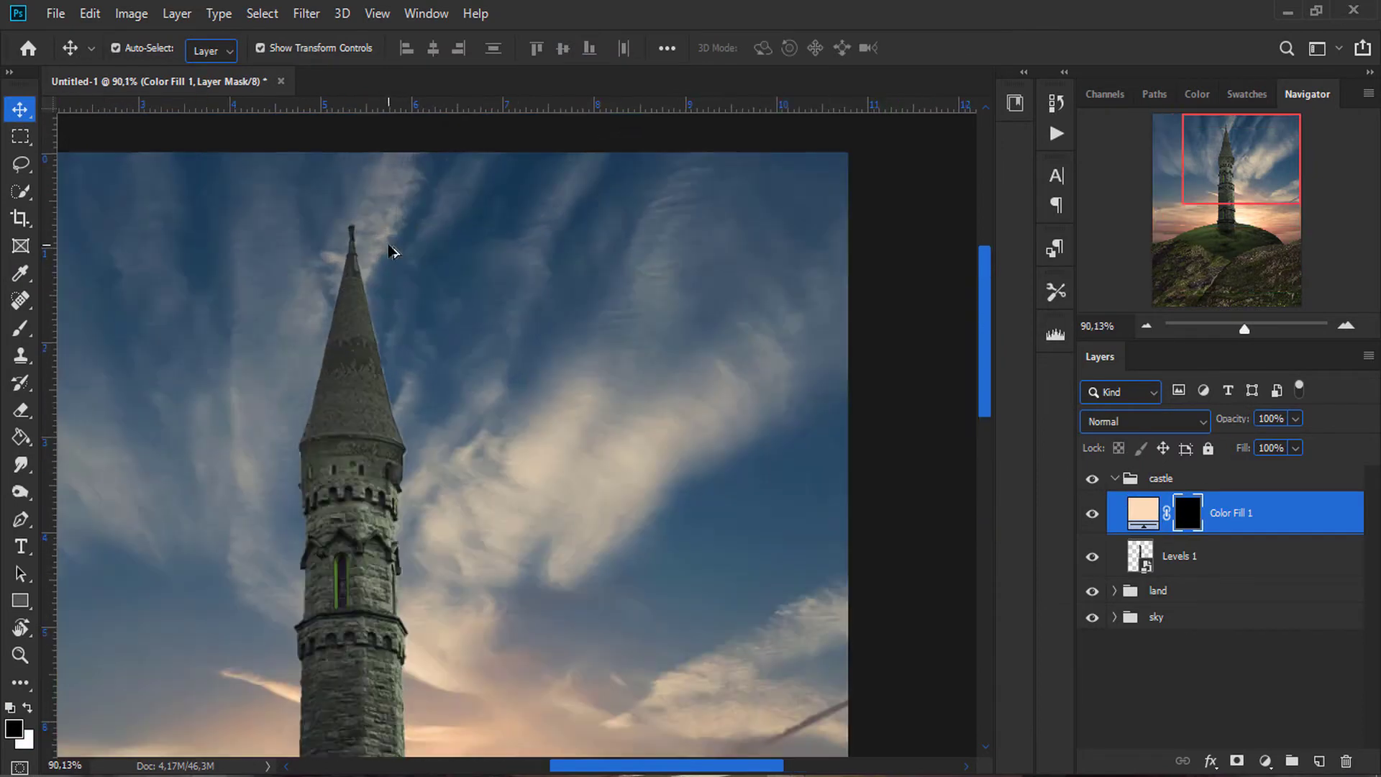
# Step: Set up a small soft brush with white as the painting colour
pyautogui.click(21, 328)
pyautogui.press('x')
pyautogui.rightClick(446, 352)
pyautogui.press('Escape')
pyautogui.scroll(3, 348, 237)
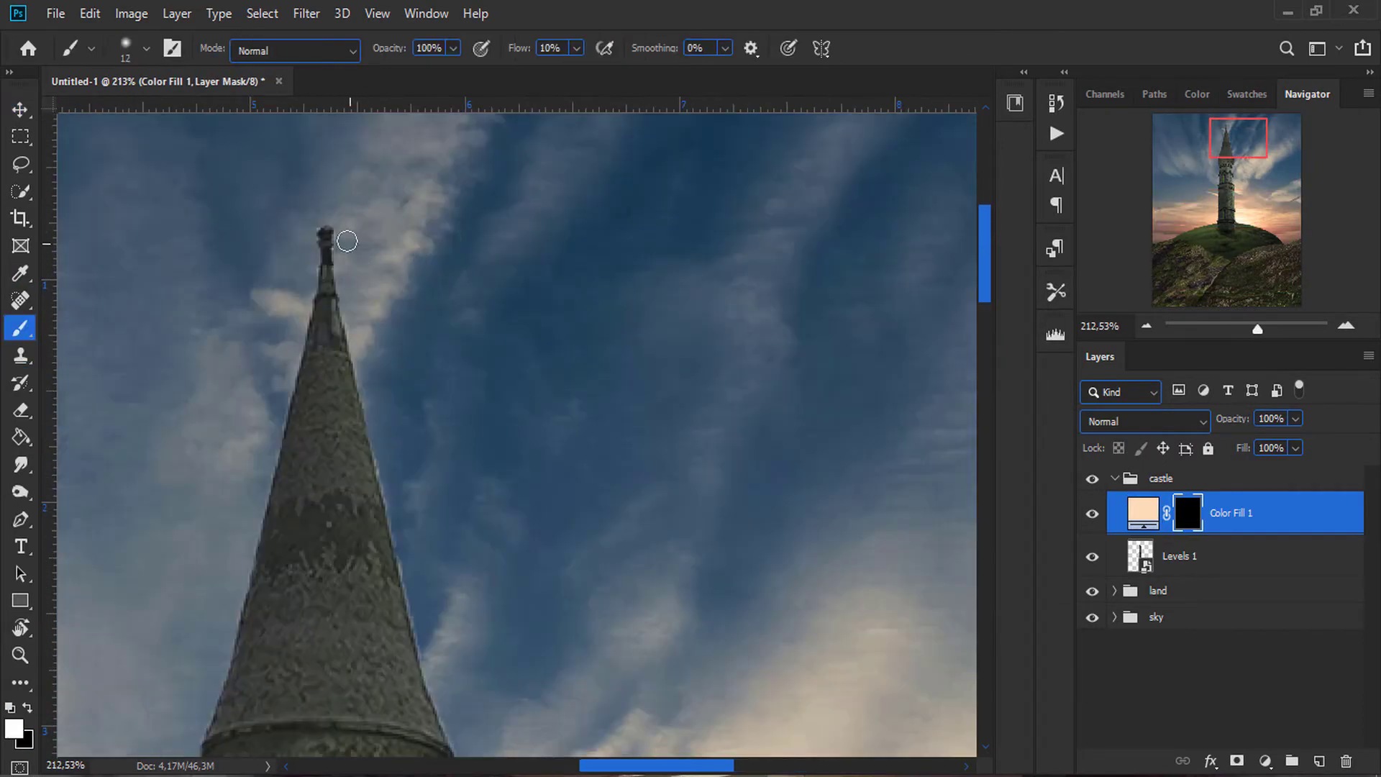
pyautogui.scroll(-1, 448, 556)
# Step: Clip the colour fill to the Levels 1 tower layer and make it visible again
pyautogui.hotkey('ctrl', 'alt', 'g')
pyautogui.scroll(-3, 604, 533)
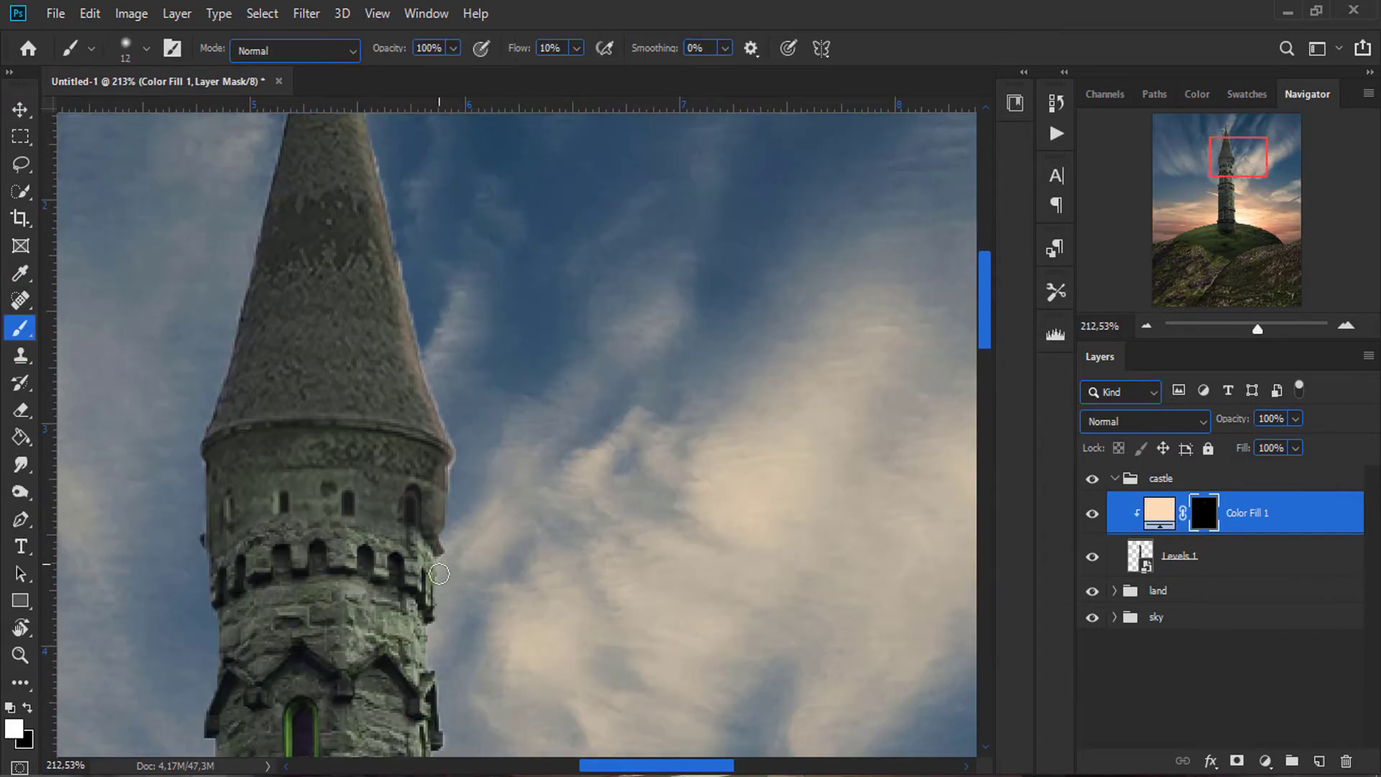
pyautogui.scroll(-3, 489, 560)
pyautogui.scroll(-3, 497, 597)
pyautogui.scroll(-2, 527, 531)
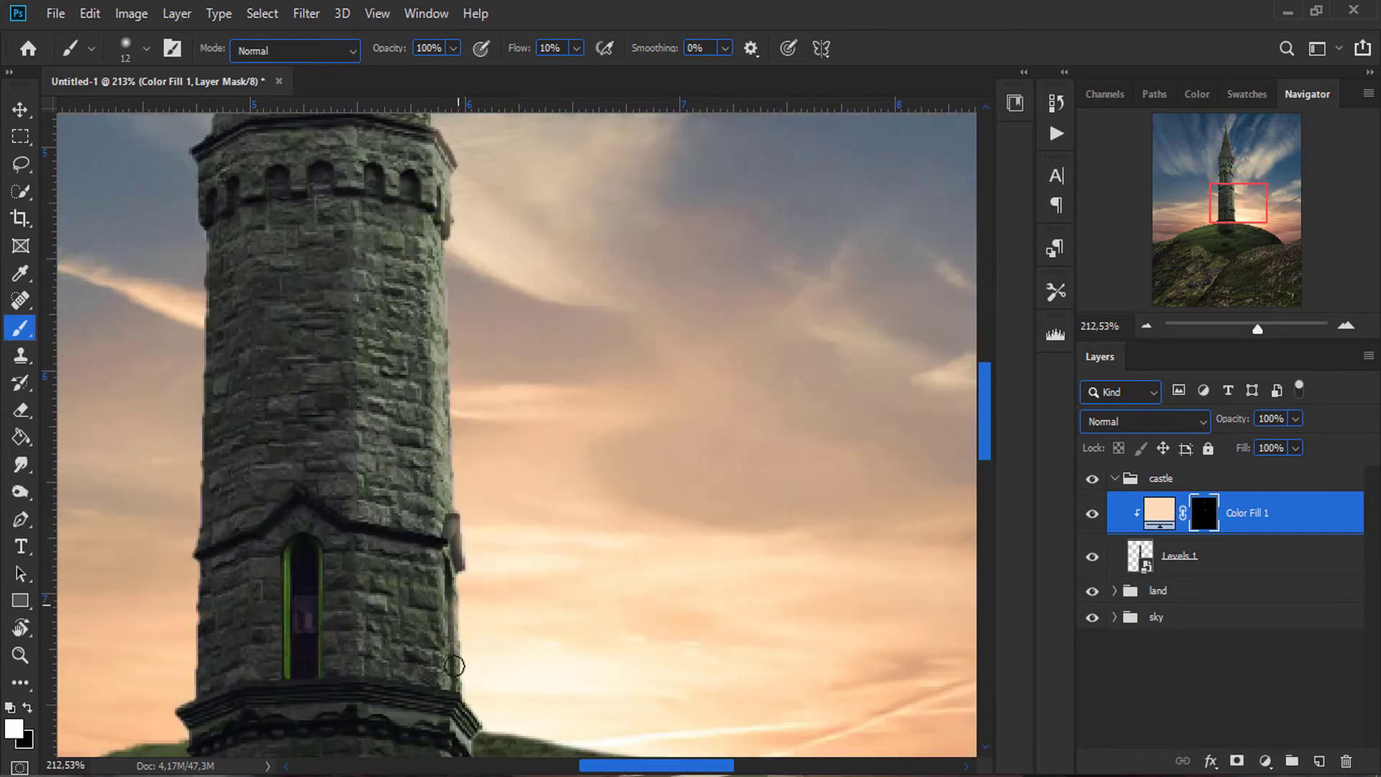
pyautogui.scroll(-2, 608, 619)
pyautogui.click(1092, 514)
pyautogui.scroll(3, 558, 408)
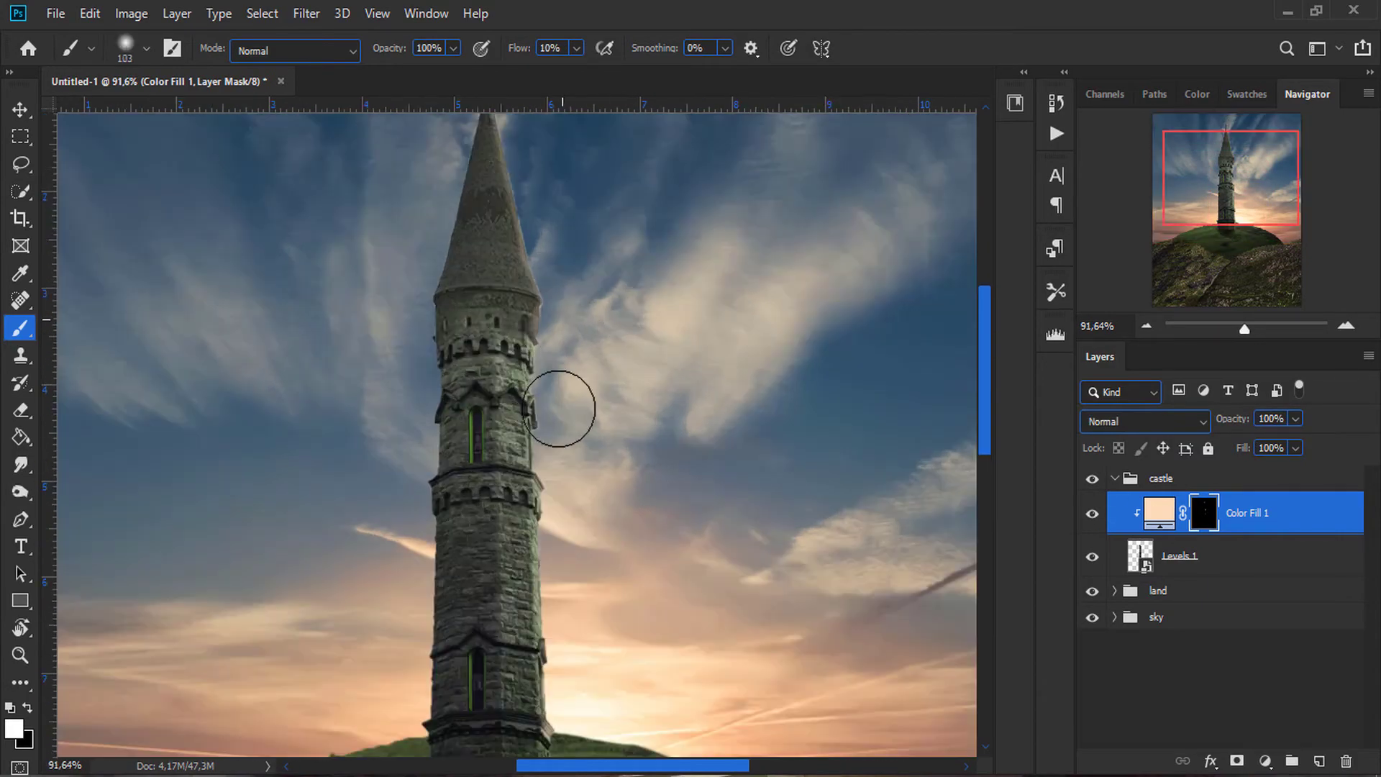
pyautogui.scroll(1, 520, 147)
pyautogui.scroll(-3, 665, 393)
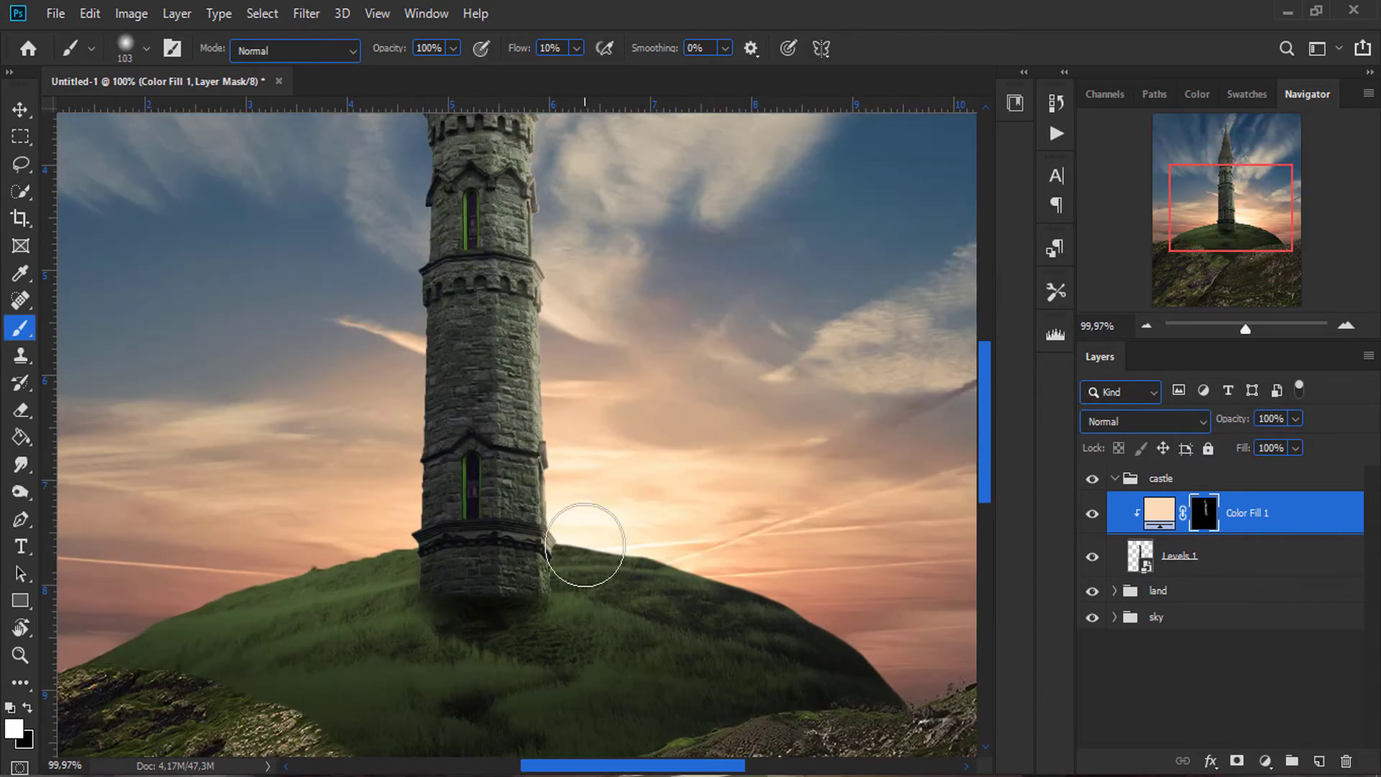
pyautogui.scroll(3, 585, 545)
pyautogui.scroll(1, 588, 389)
pyautogui.scroll(-1, 705, 485)
pyautogui.click(1144, 421)
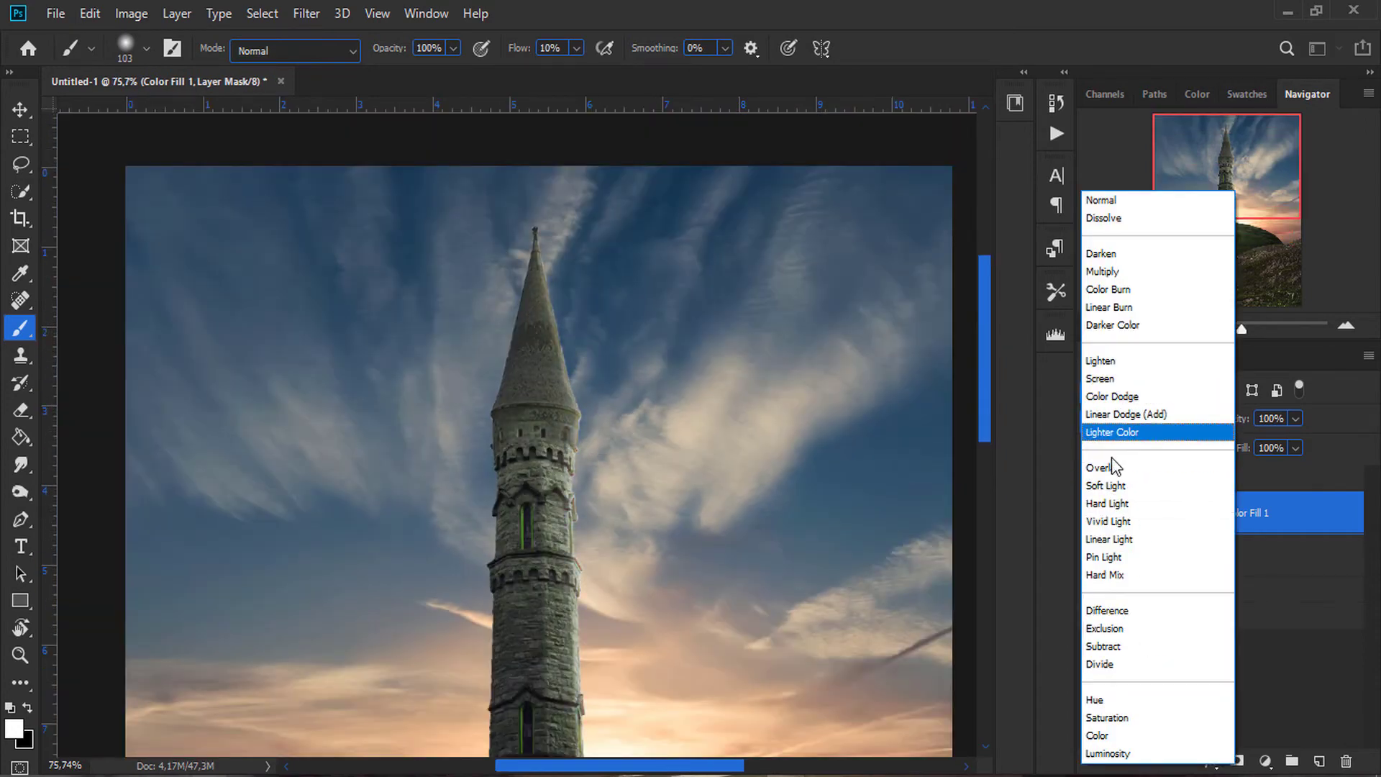
# Step: Set the peach Color Fill 1 blend mode to Lighten
pyautogui.press('Escape')
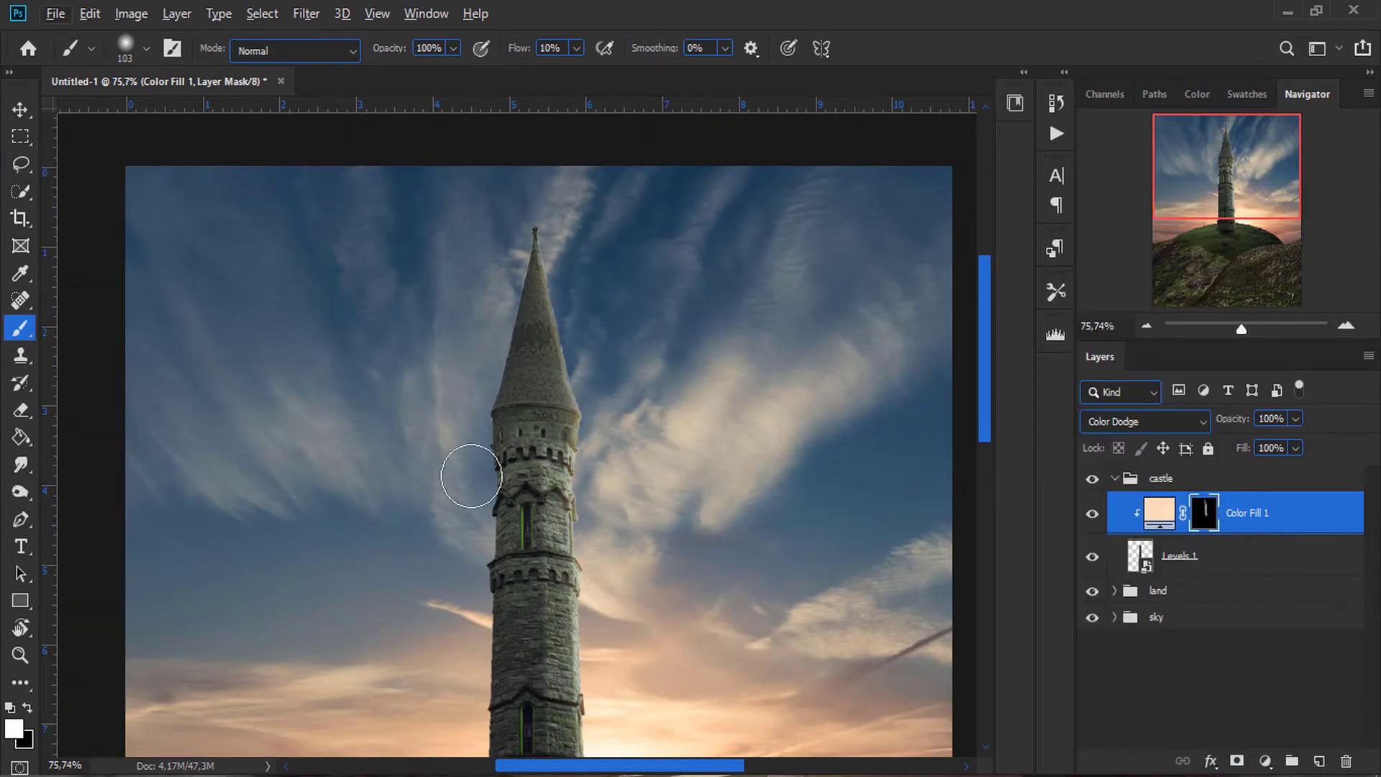
pyautogui.press('v')
pyautogui.scroll(-1, 564, 358)
pyautogui.click(1164, 420)
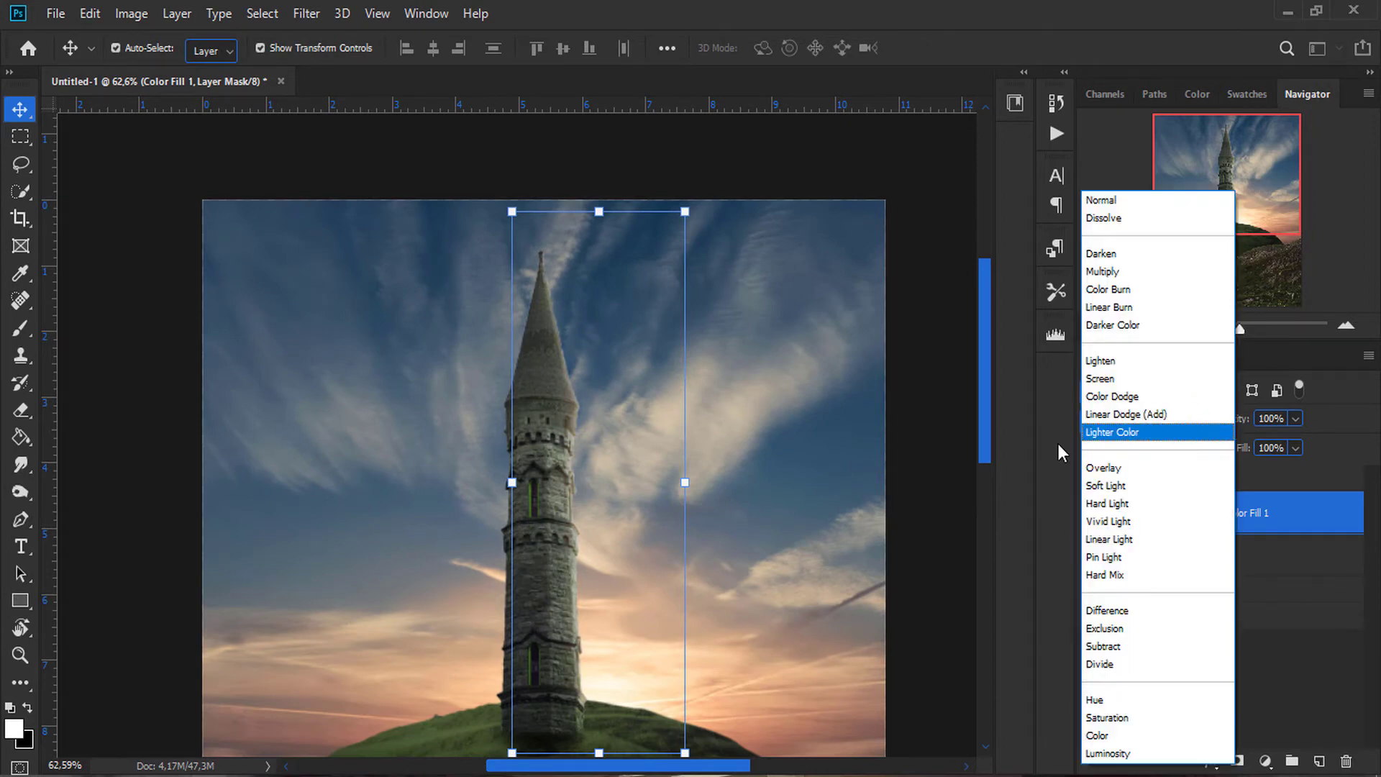
pyautogui.press('Escape')
pyautogui.scroll(3, 588, 499)
pyautogui.click(1141, 420)
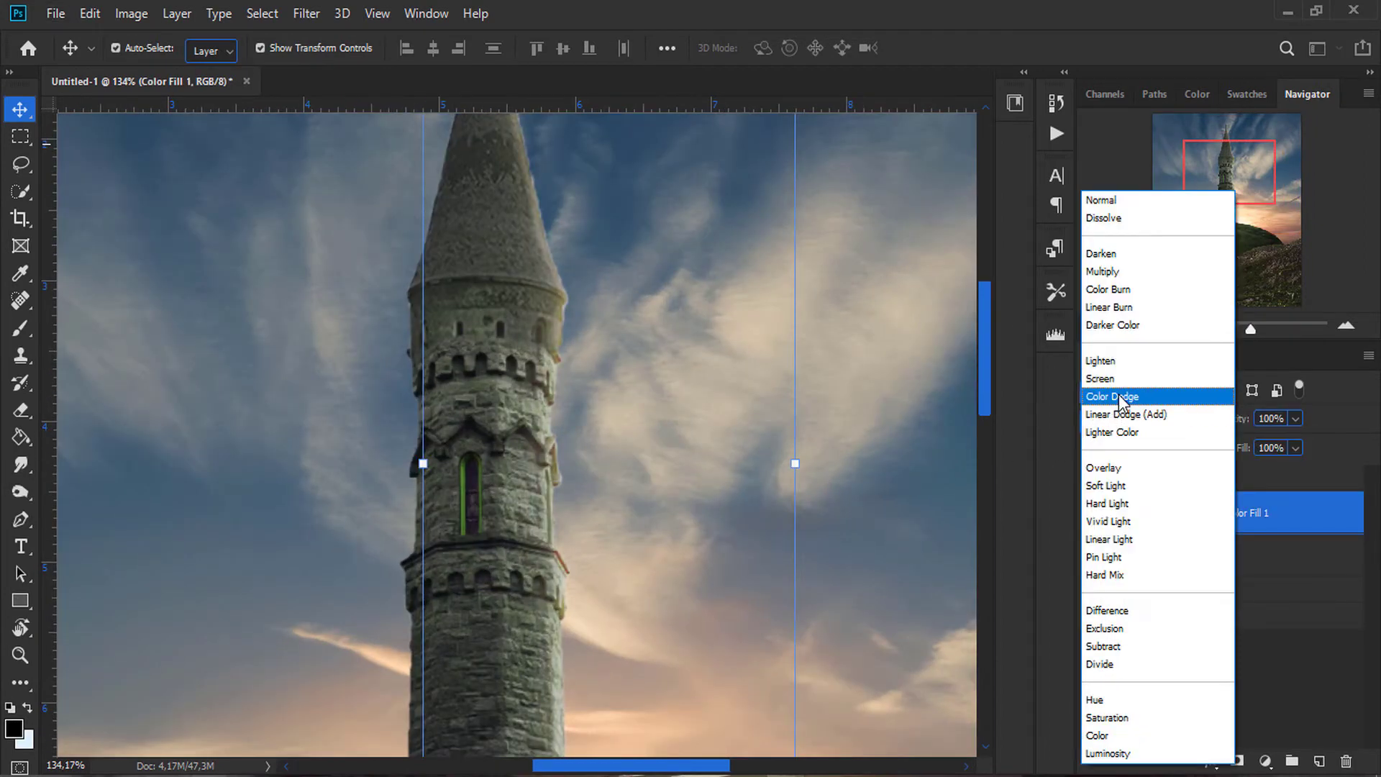
pyautogui.click(1101, 361)
# Step: Brush white on the fill's mask along the tower's edge for a warm rim glow
pyautogui.scroll(-3, 731, 497)
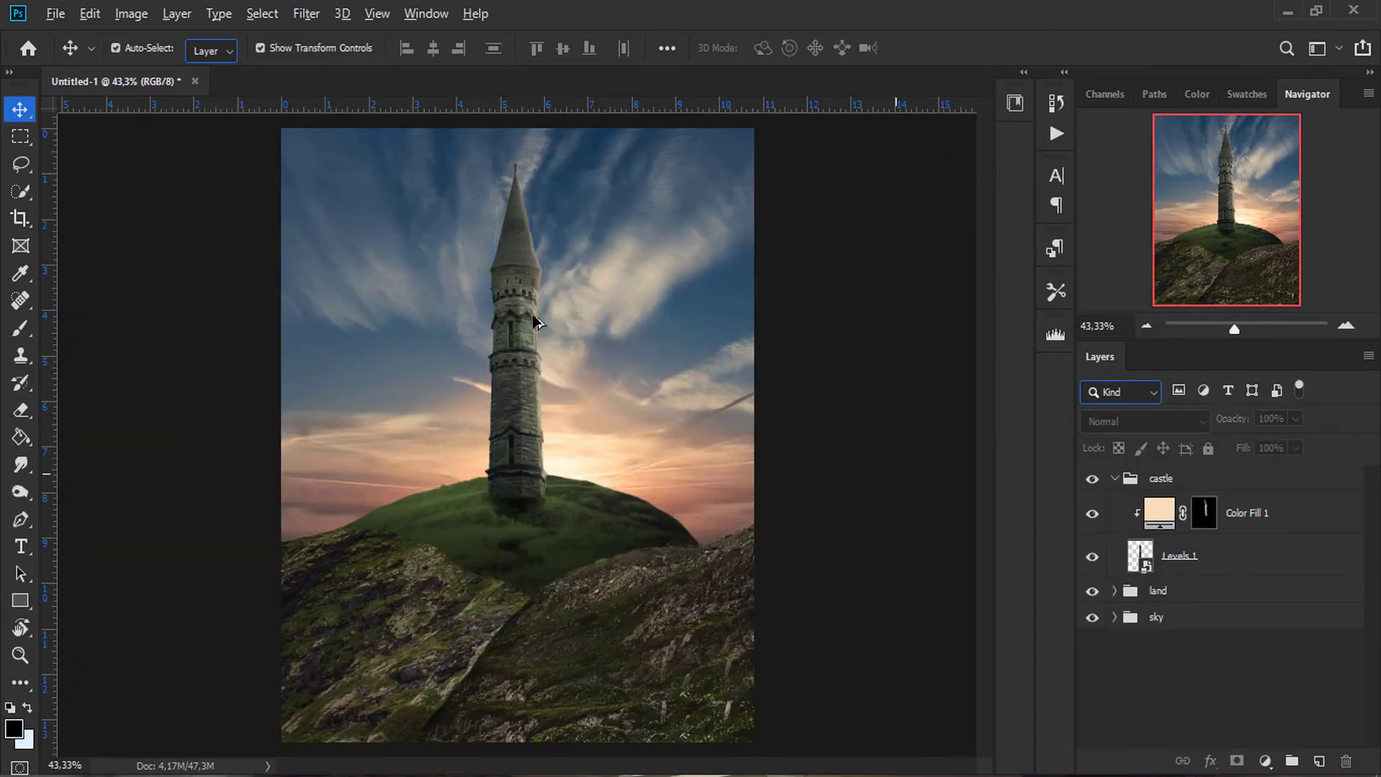
pyautogui.scroll(1, 647, 360)
pyautogui.click(1204, 512)
pyautogui.press('b')
pyautogui.scroll(3, 501, 230)
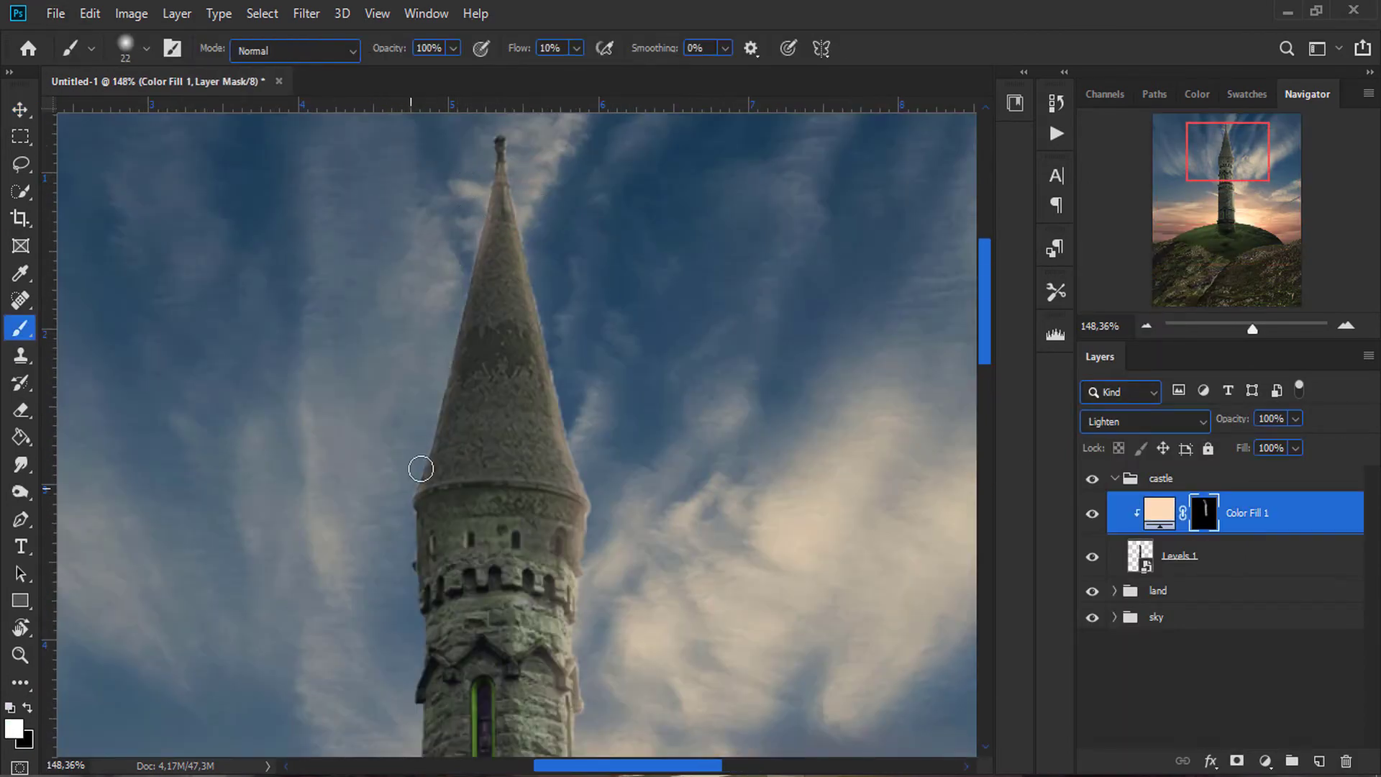
pyautogui.scroll(-1, 410, 504)
pyautogui.scroll(-5, 407, 612)
pyautogui.scroll(-3, 395, 575)
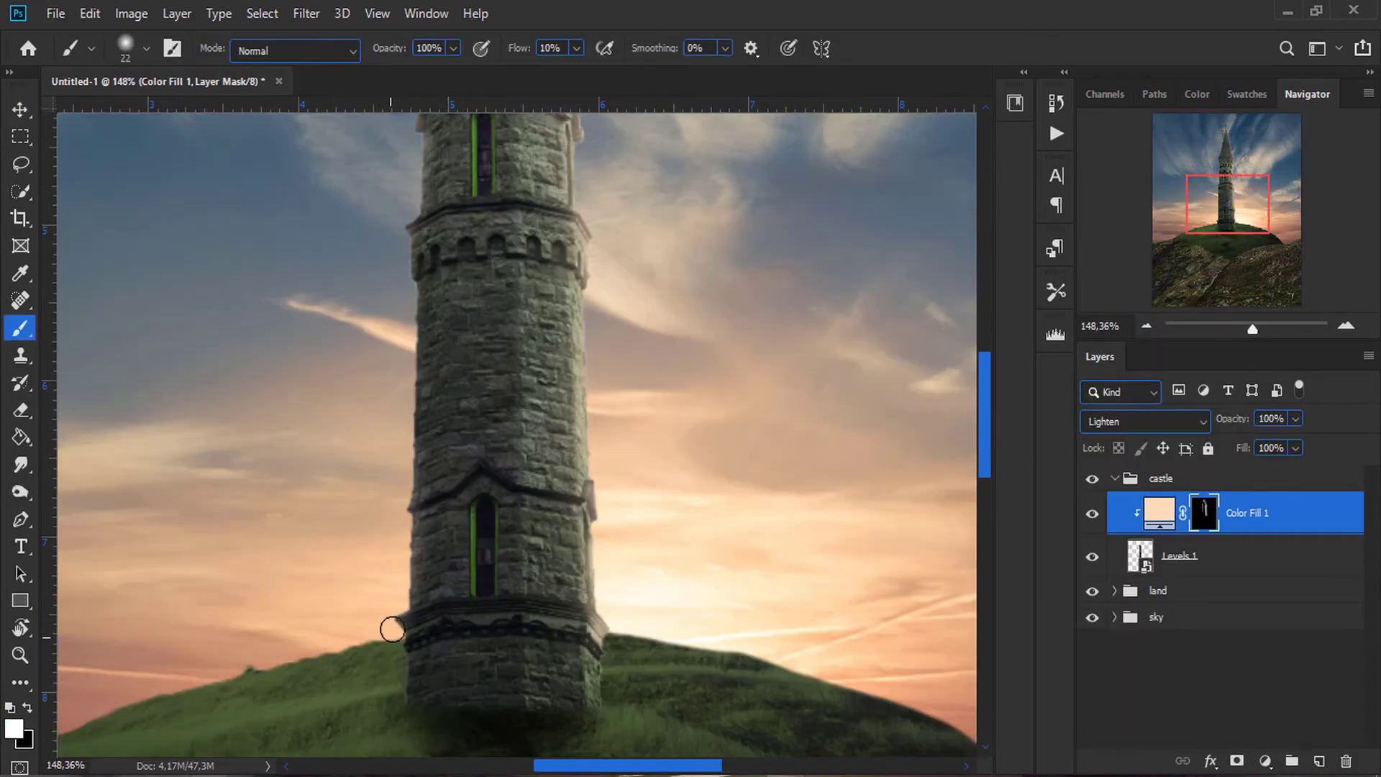
pyautogui.scroll(-3, 446, 539)
pyautogui.scroll(3, 511, 445)
pyautogui.scroll(3, 494, 518)
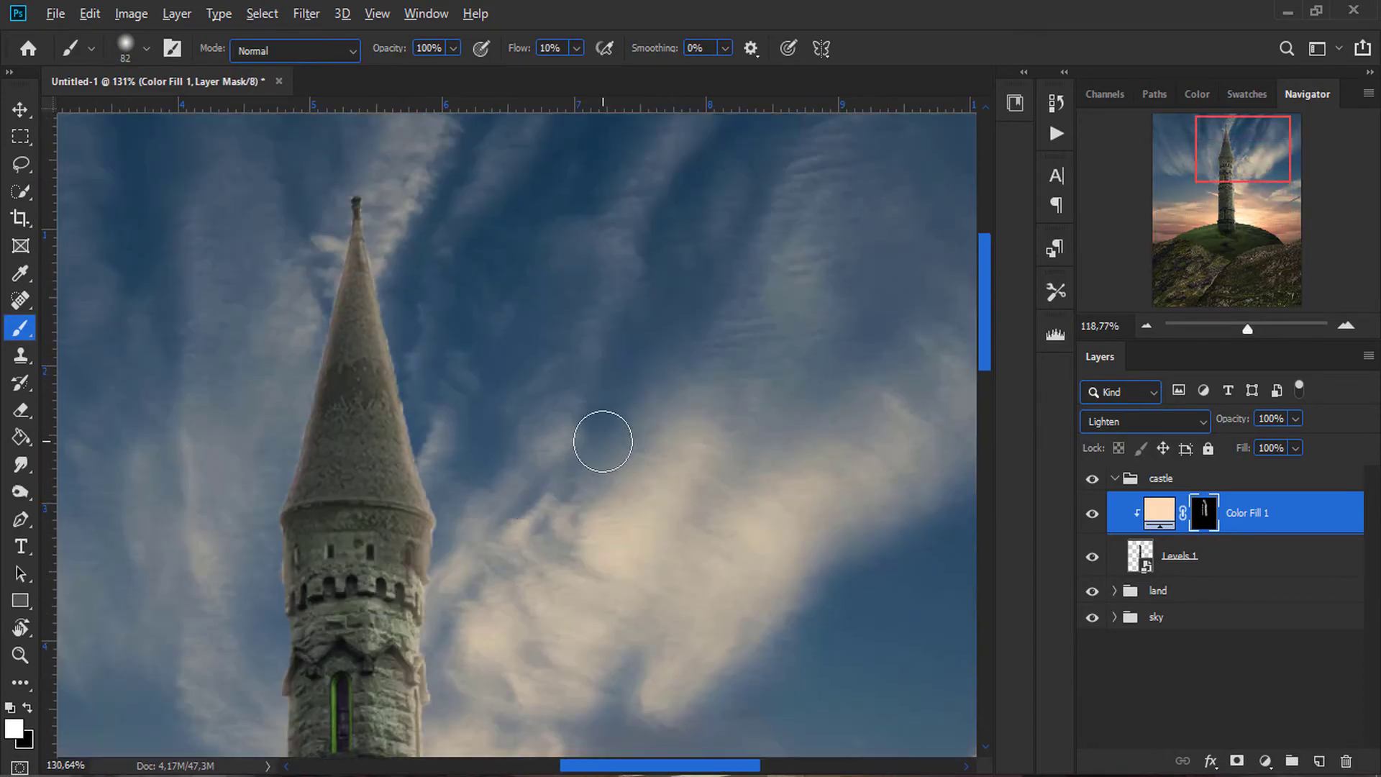
pyautogui.scroll(-5, 819, 482)
pyautogui.press('v')
pyautogui.click(819, 482)
# Step: Review the land group's adjustment layers and select Brightness/Contrast 2
pyautogui.click(1114, 591)
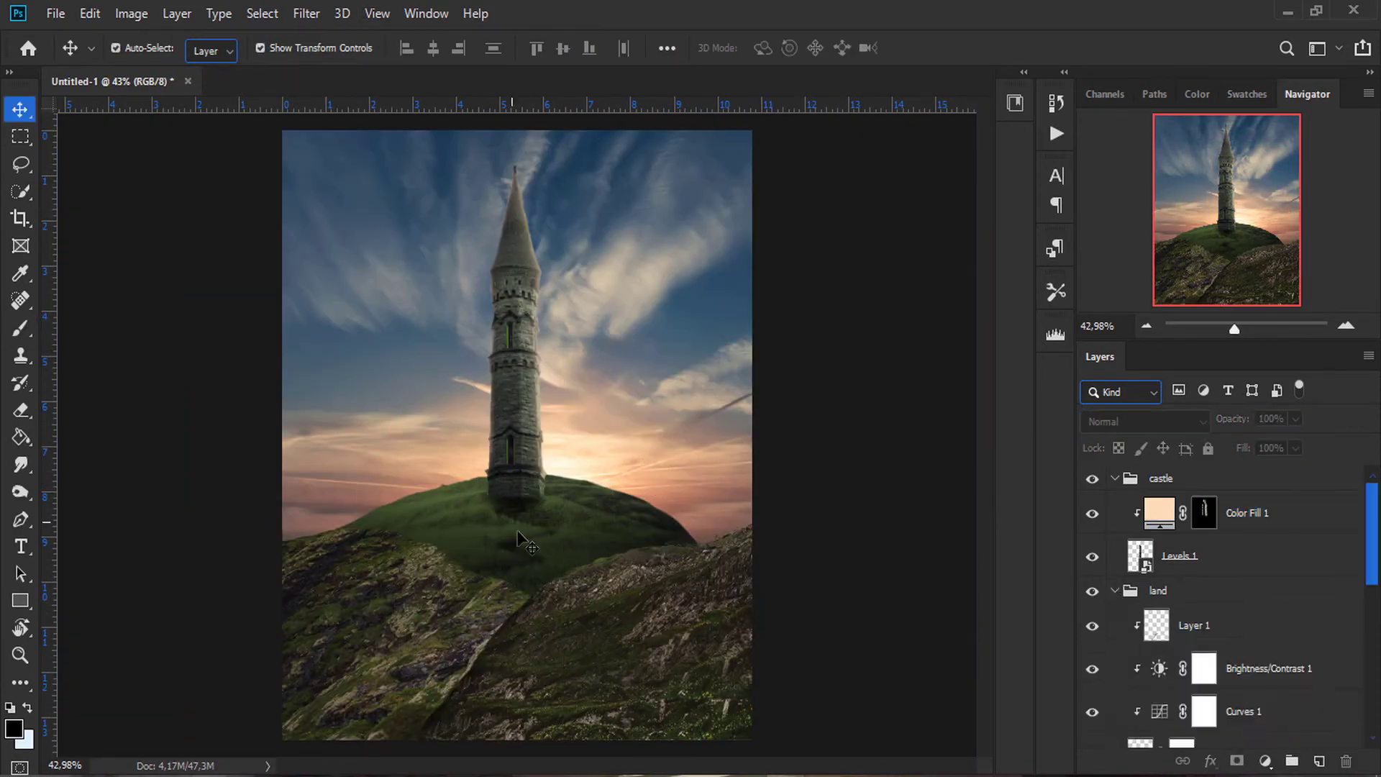
pyautogui.scroll(-3, 1205, 669)
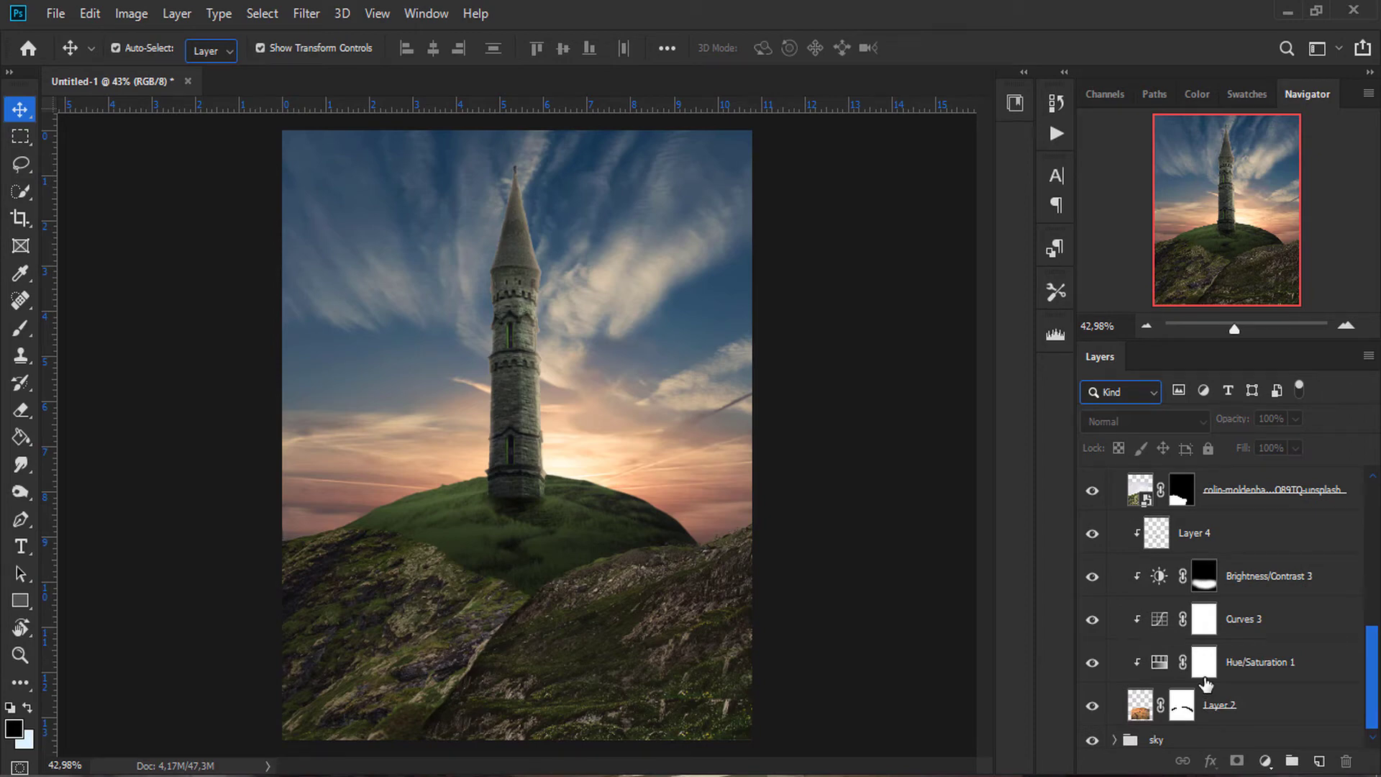
pyautogui.click(1159, 574)
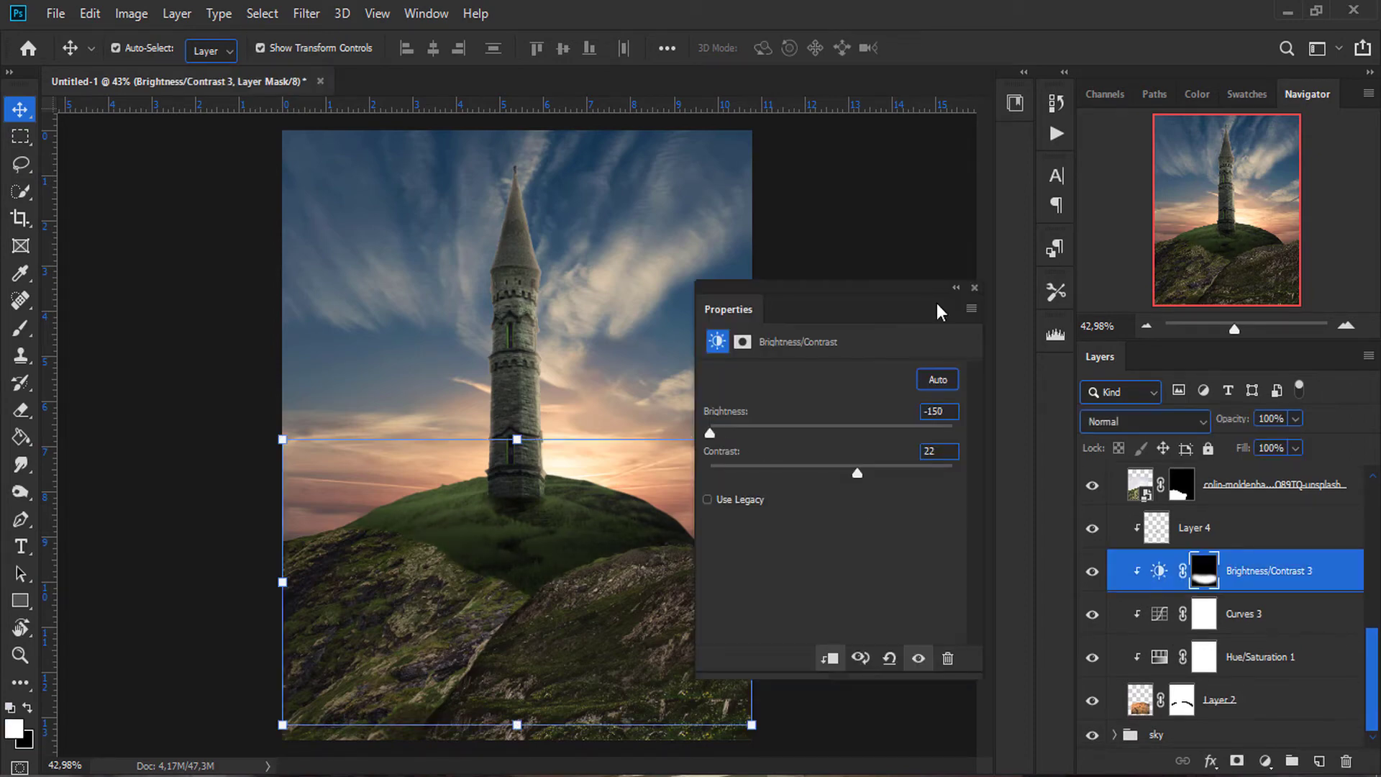
pyautogui.click(1195, 531)
pyautogui.click(820, 646)
pyautogui.hotkey('ctrl', '-')
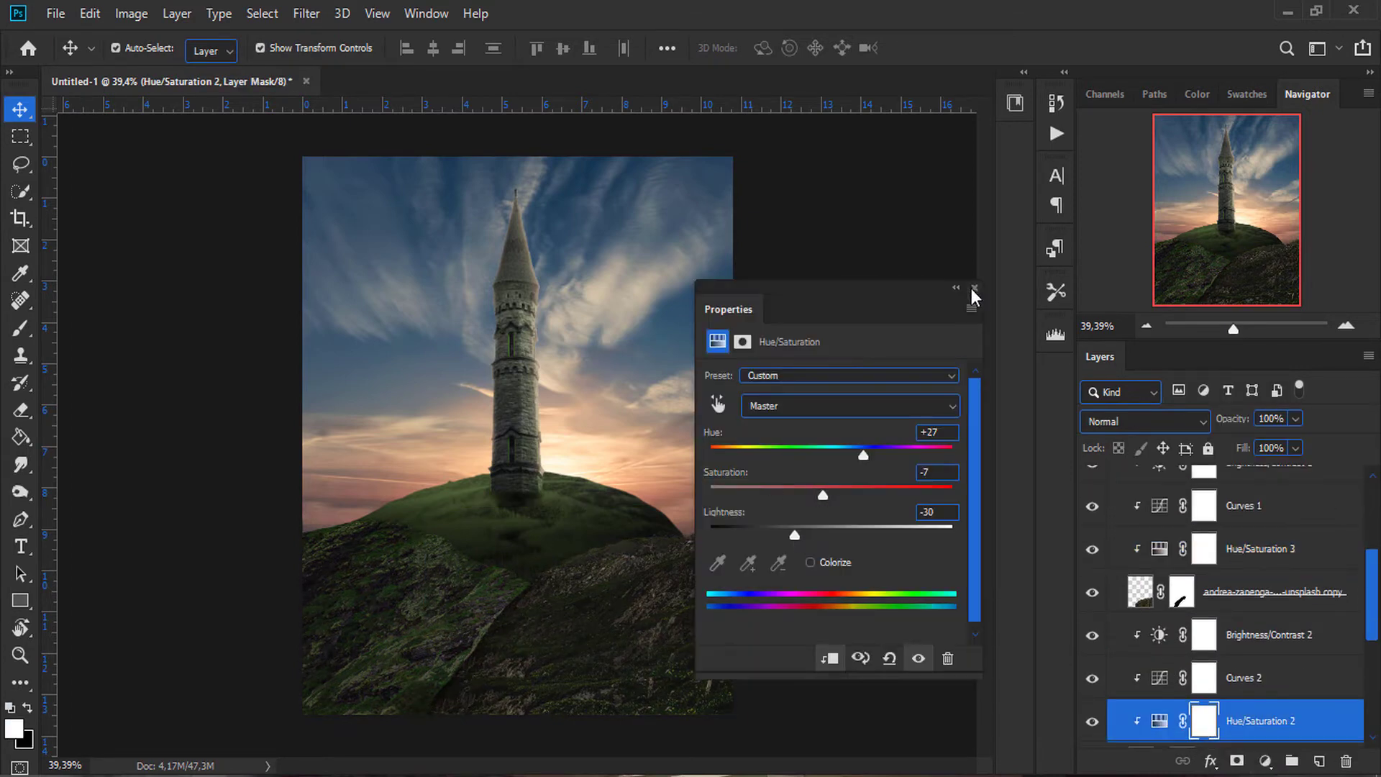
pyautogui.click(974, 288)
pyautogui.click(1253, 634)
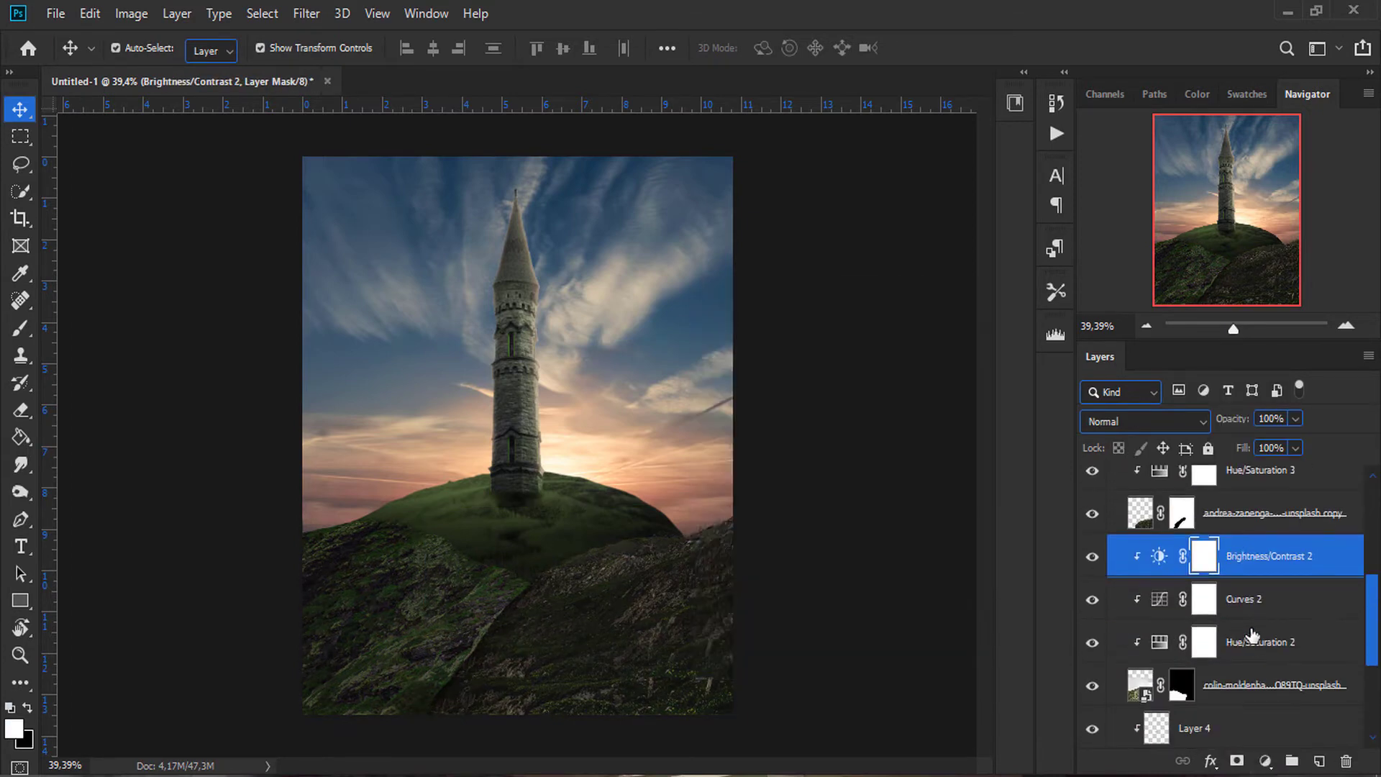
pyautogui.click(1266, 761)
# Step: Add empty Layer 5 above Brightness/Contrast 2 and brush soft tone over the foreground rocks
pyautogui.click(1319, 761)
pyautogui.press('b')
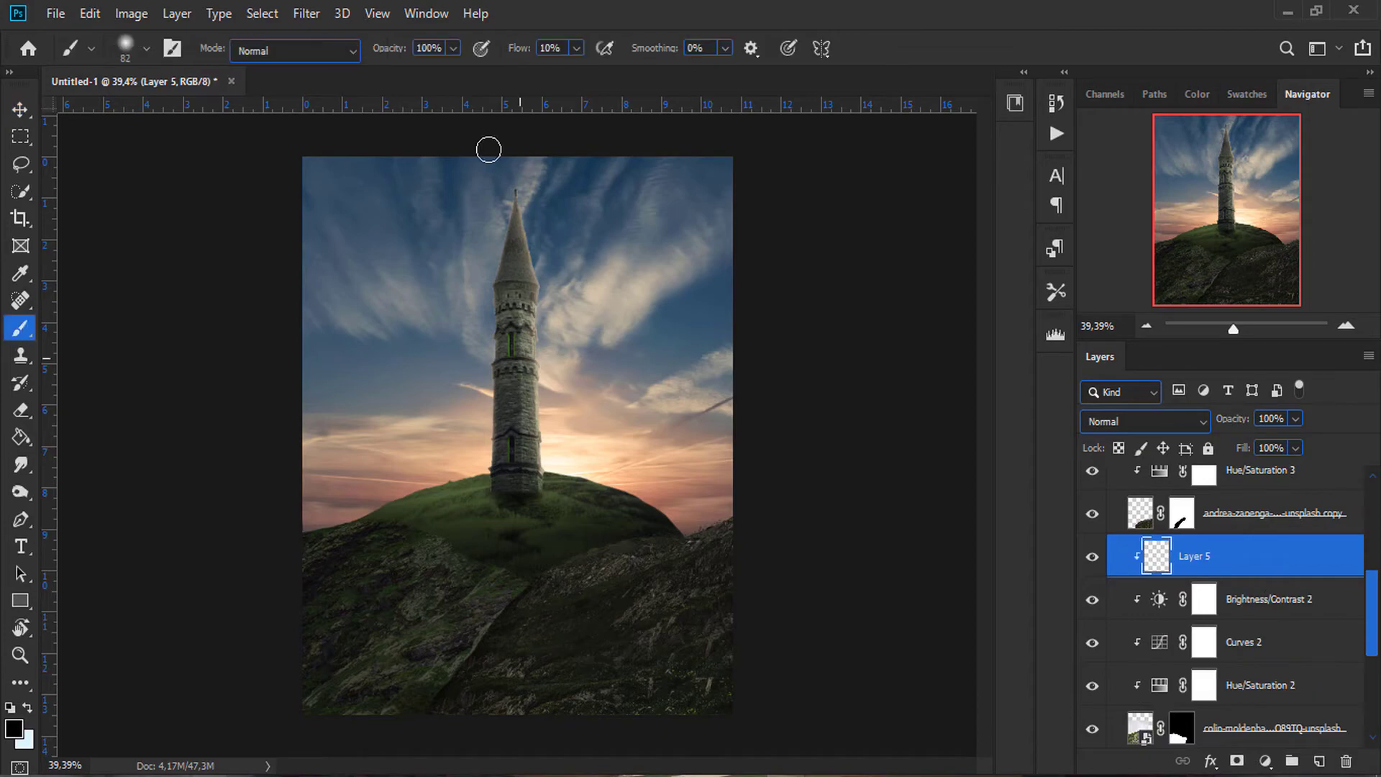
pyautogui.scroll(3, 522, 465)
pyautogui.scroll(-3, 481, 502)
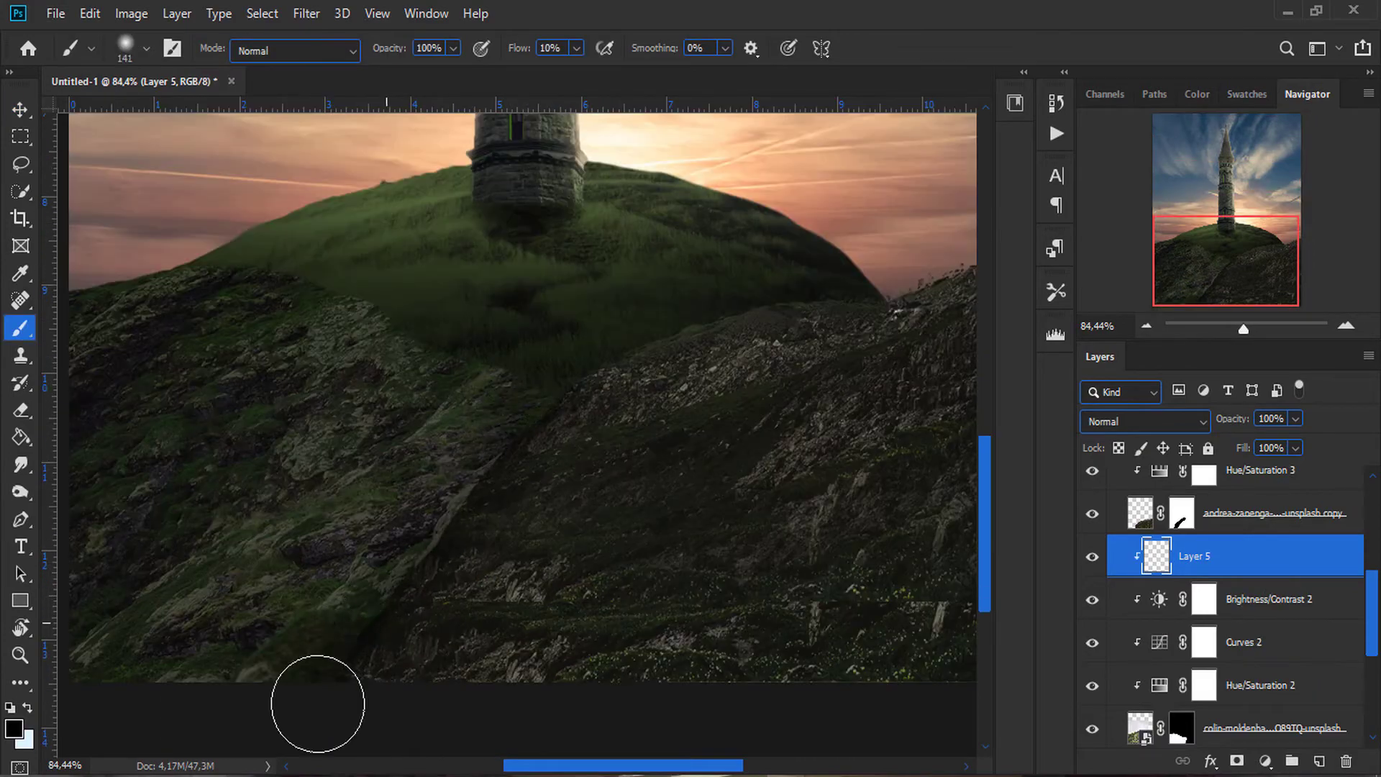
pyautogui.scroll(-3, 309, 705)
pyautogui.scroll(1, 431, 720)
pyautogui.scroll(-3, 768, 589)
pyautogui.scroll(-1, 768, 589)
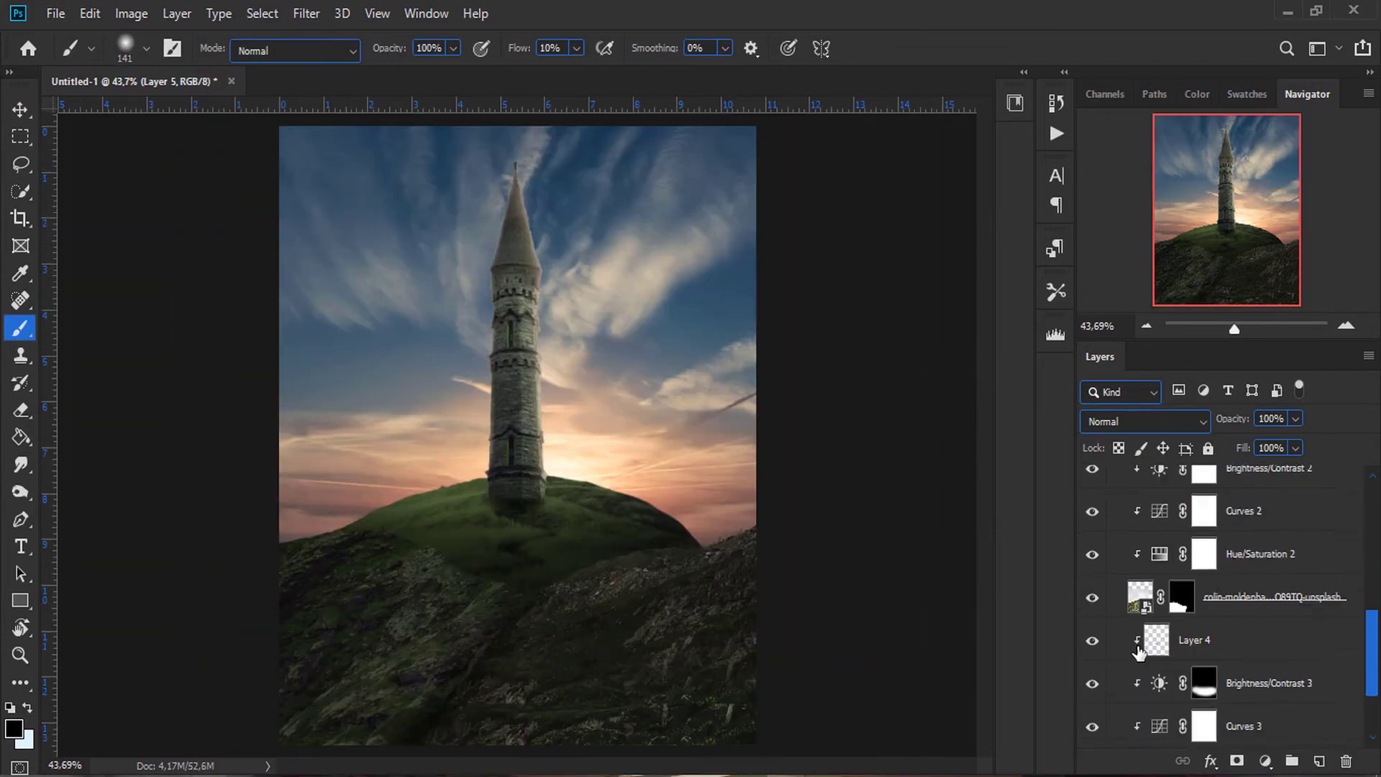
pyautogui.scroll(4, 1094, 533)
pyautogui.scroll(-2, 1094, 533)
pyautogui.scroll(-2, 727, 658)
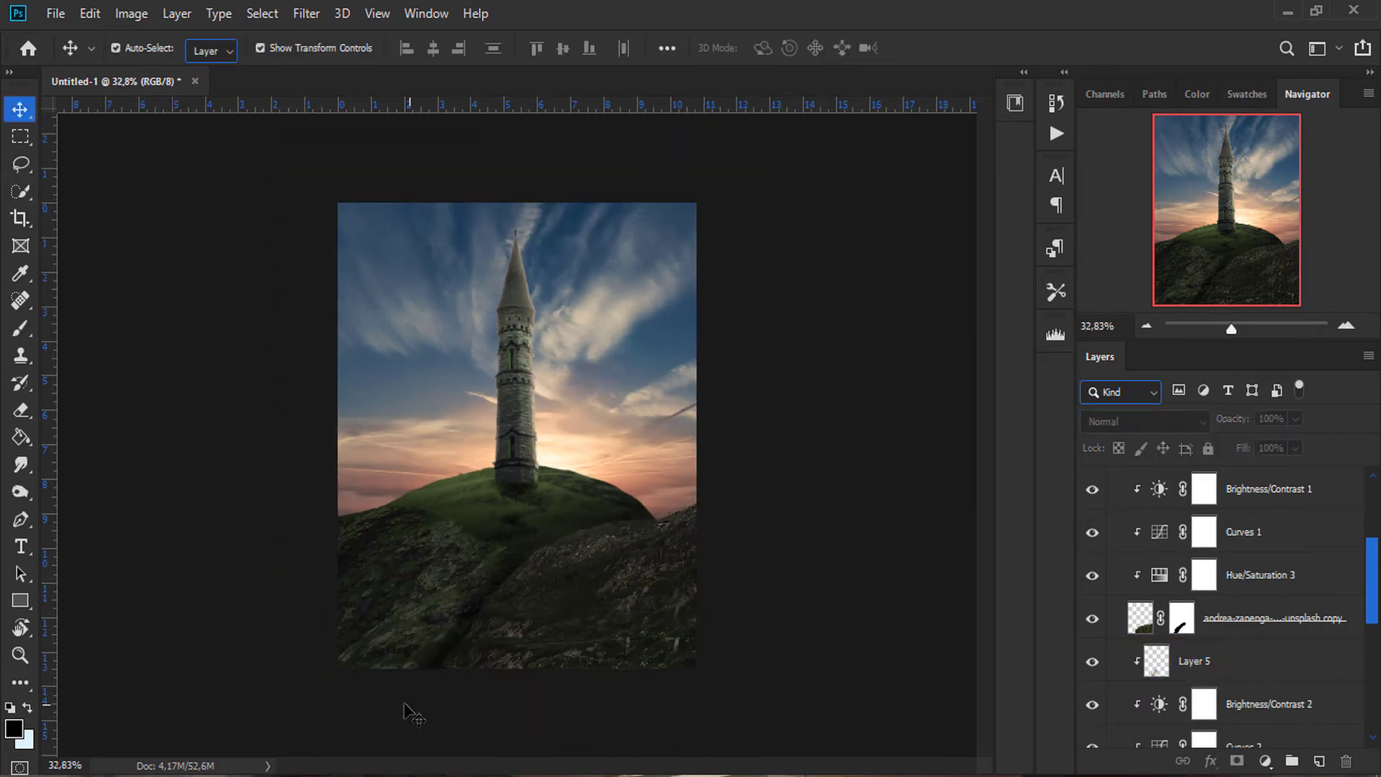
pyautogui.scroll(1, 503, 503)
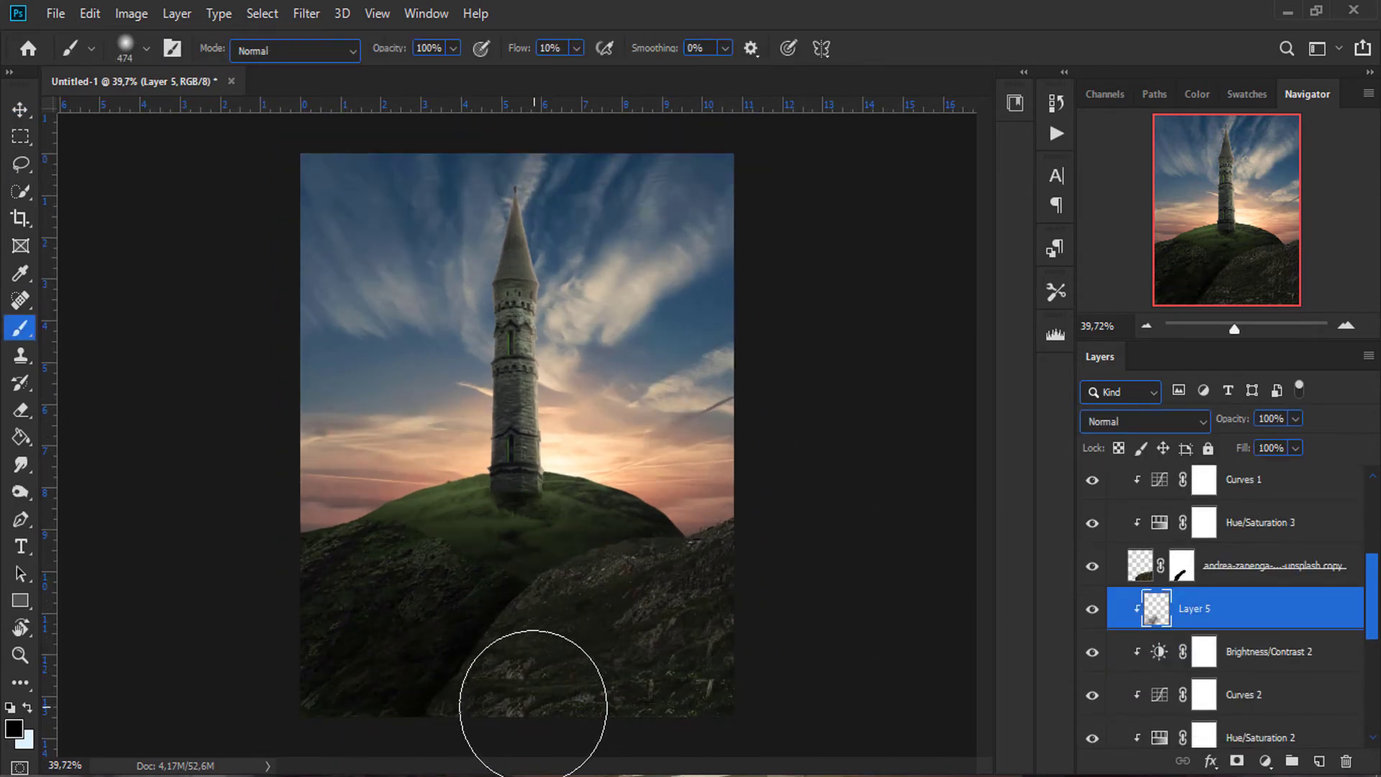
pyautogui.scroll(1, 533, 707)
pyautogui.press('x')
pyautogui.scroll(-1, 570, 545)
# Step: Select the rock layers down to the sky photo and target its mask with a brush
pyautogui.press('v')
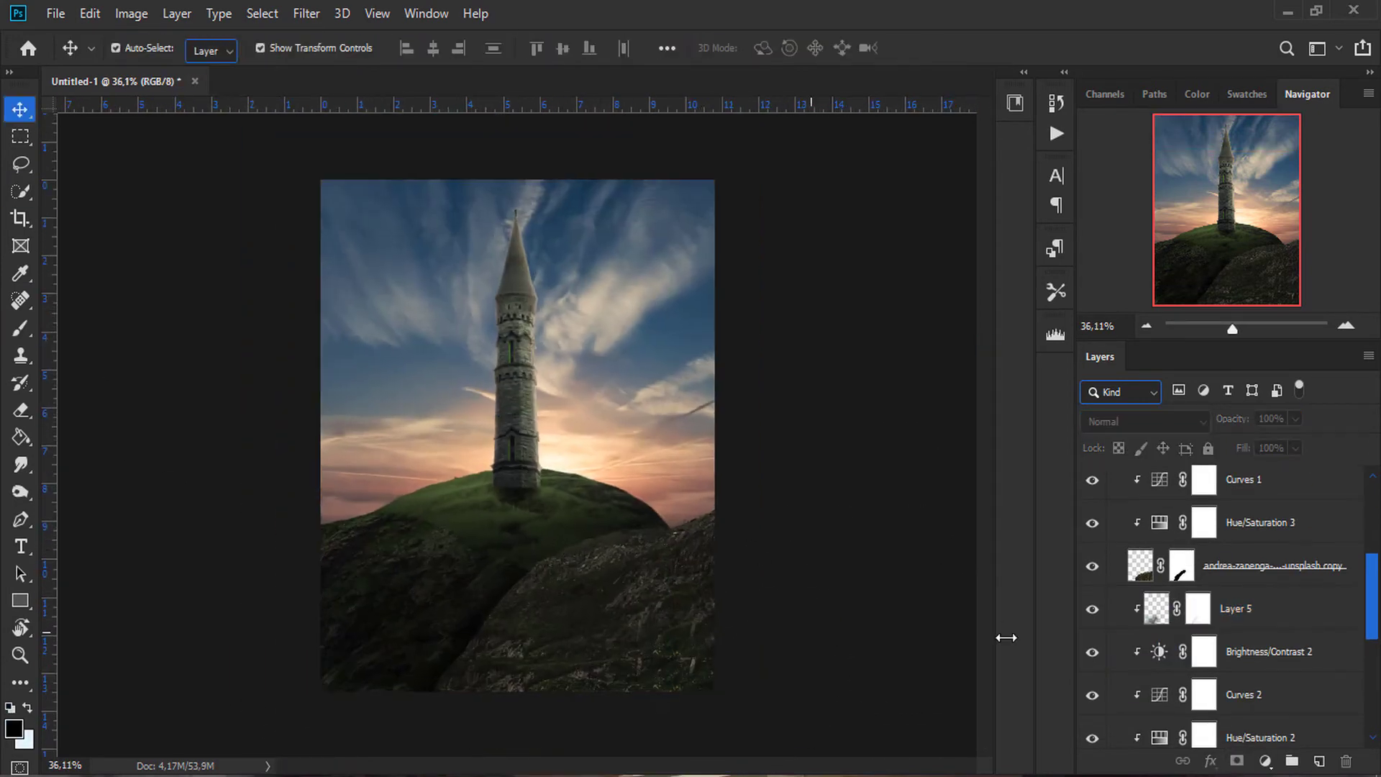
pyautogui.click(1215, 577)
pyautogui.scroll(-2, 1223, 612)
pyautogui.keyDown('shift'); pyautogui.click(1274, 659); pyautogui.keyUp('shift')
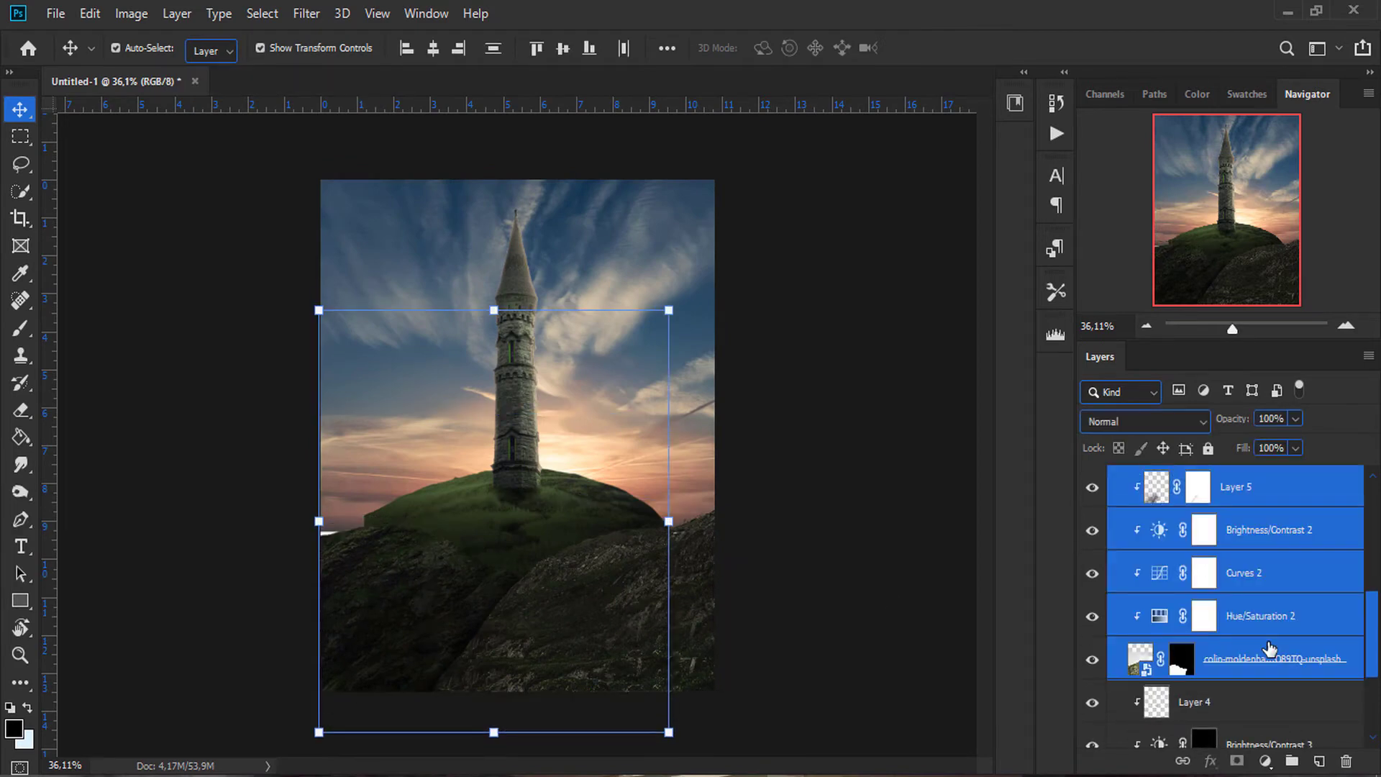
pyautogui.click(1266, 694)
pyautogui.press('b')
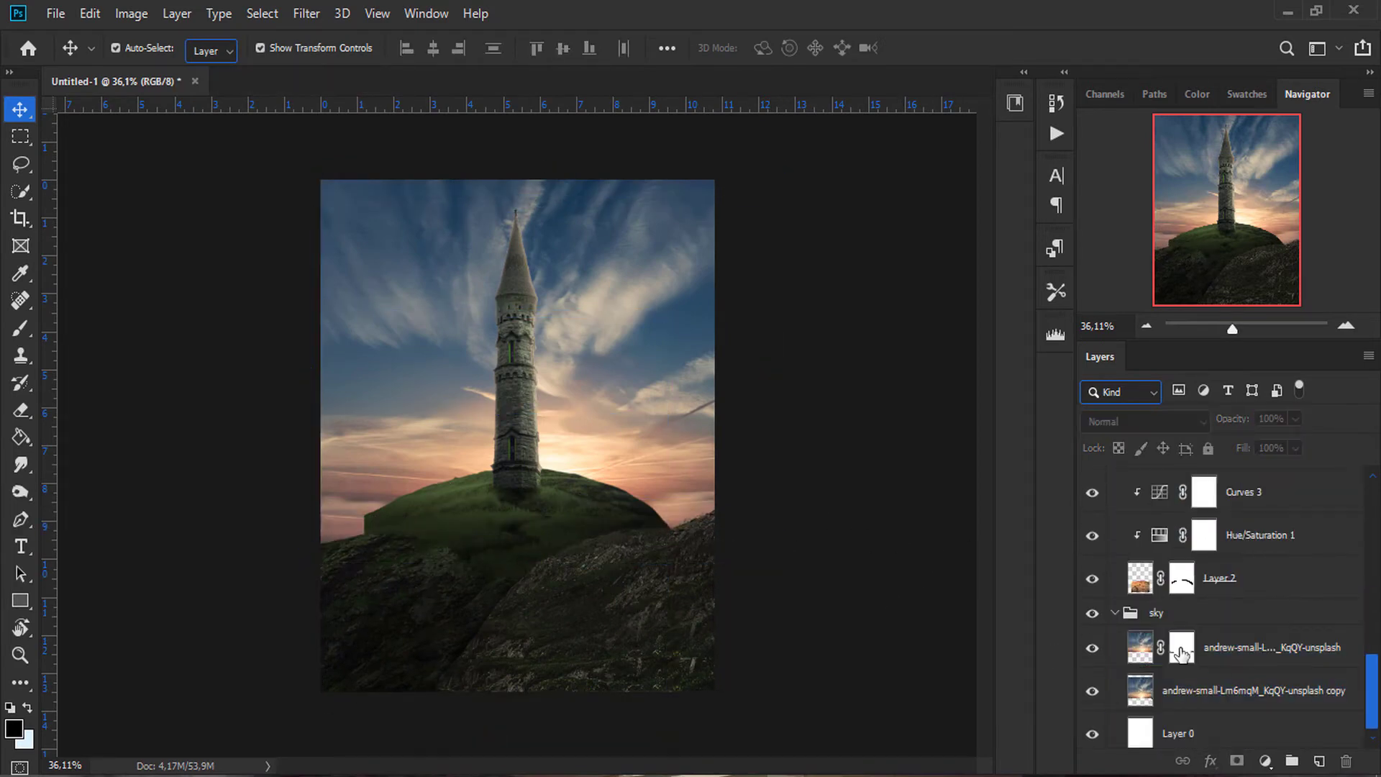
# Step: Adjust the Brightness/Contrast 1 values for the land
pyautogui.scroll(3, 712, 477)
pyautogui.hscroll(-3, 197, 478)
pyautogui.scroll(-1, 431, 462)
pyautogui.scroll(-2, 558, 618)
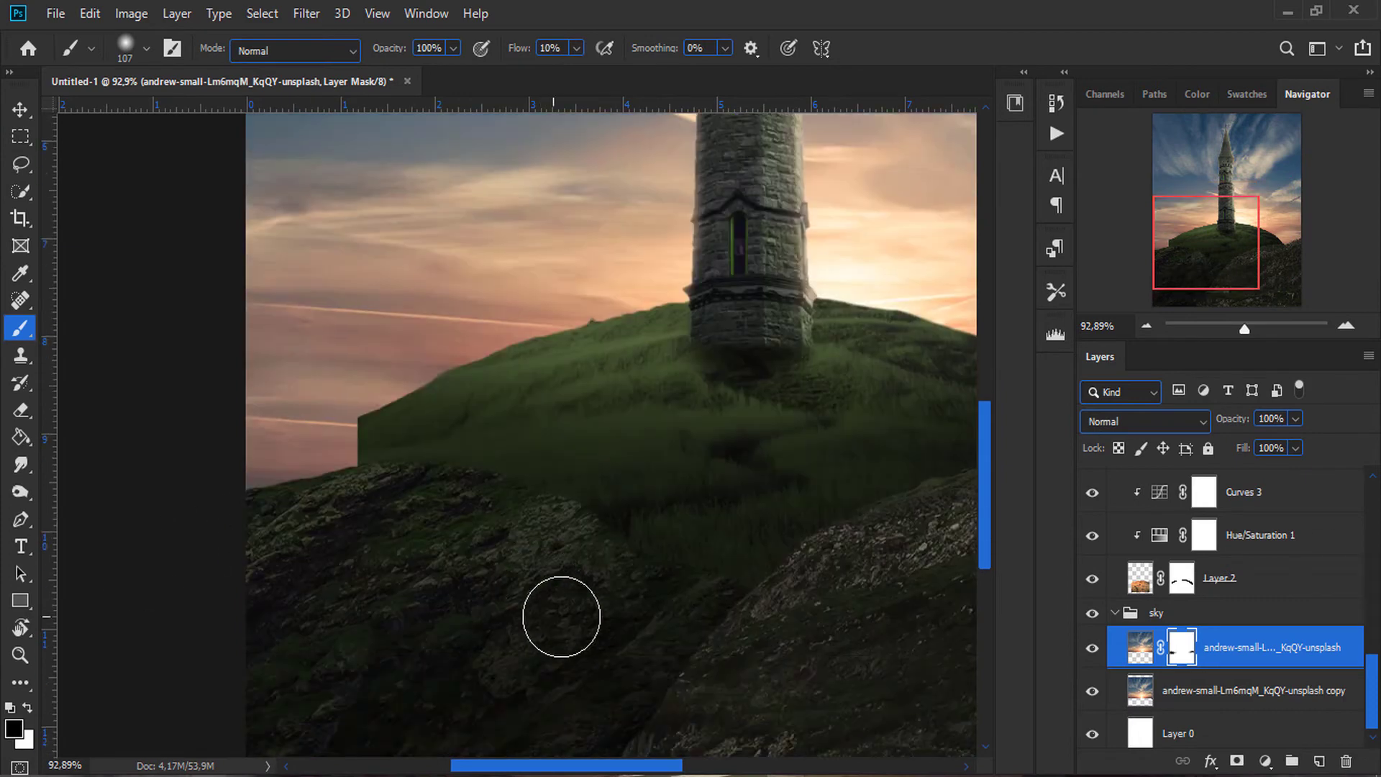
pyautogui.scroll(-1, 558, 617)
pyautogui.scroll(2, 1213, 665)
pyautogui.scroll(2, 1213, 665)
pyautogui.doubleClick(1159, 534)
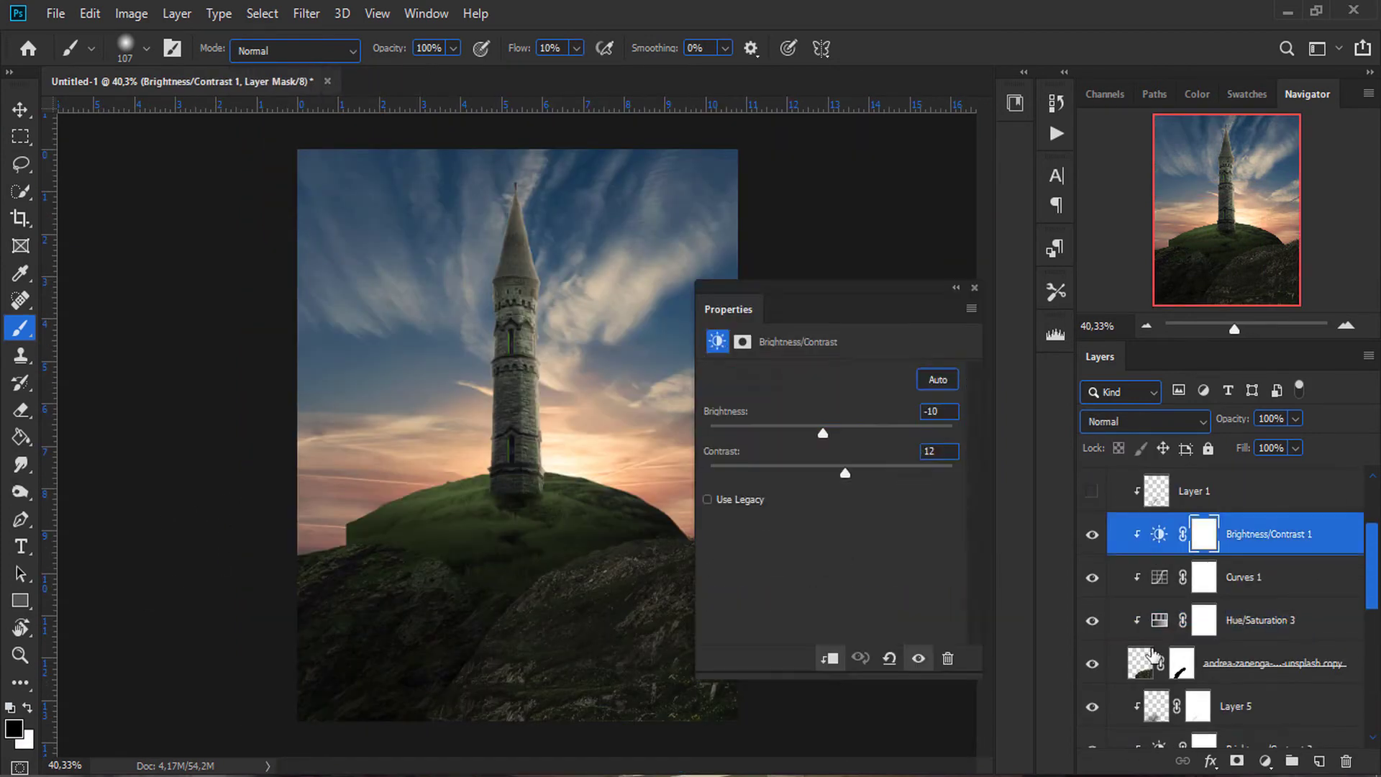
pyautogui.moveTo(831, 427)
pyautogui.mouseDown()
pyautogui.moveTo(790, 432)
pyautogui.moveTo(806, 432)
pyautogui.mouseUp()
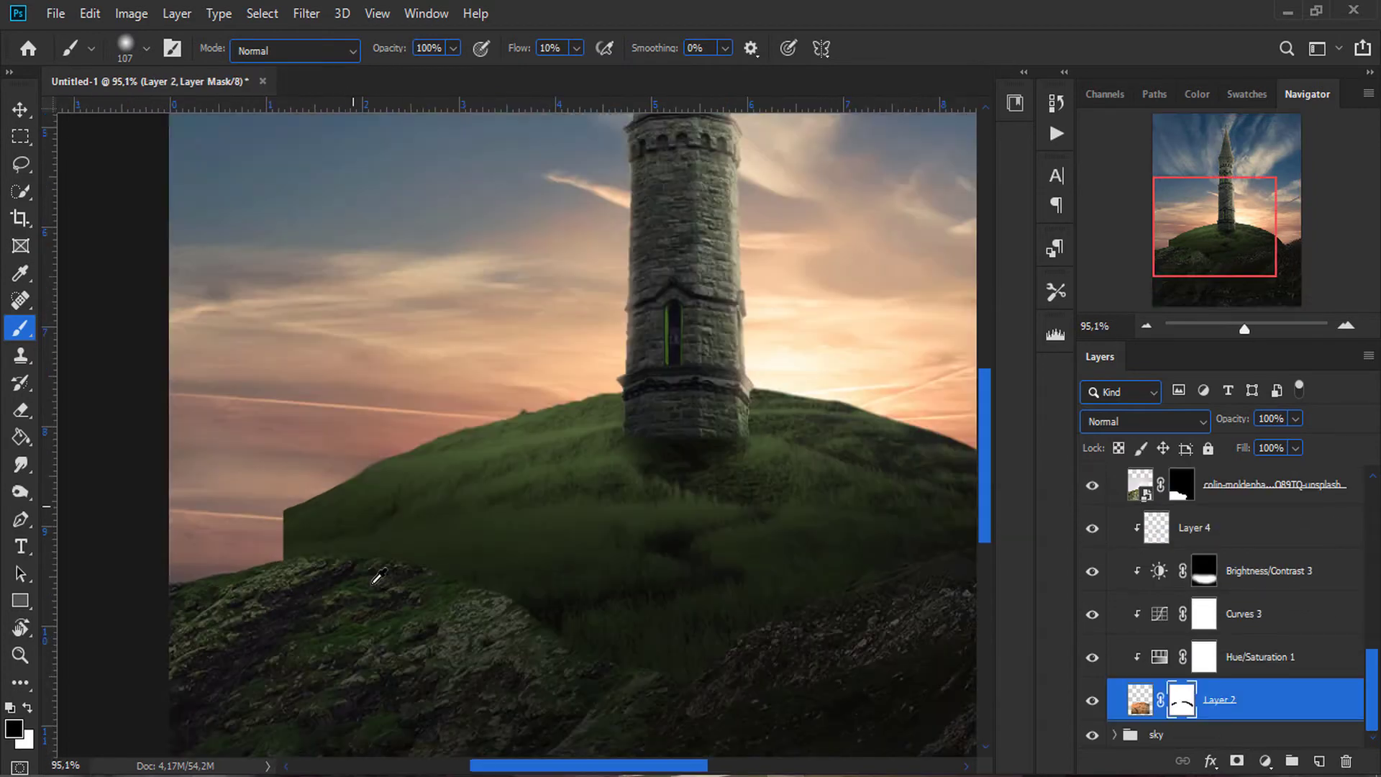
# Step: Paint black with a small hard brush along the hill's left edge
pyautogui.rightClick(378, 576)
pyautogui.scroll(4, 330, 537)
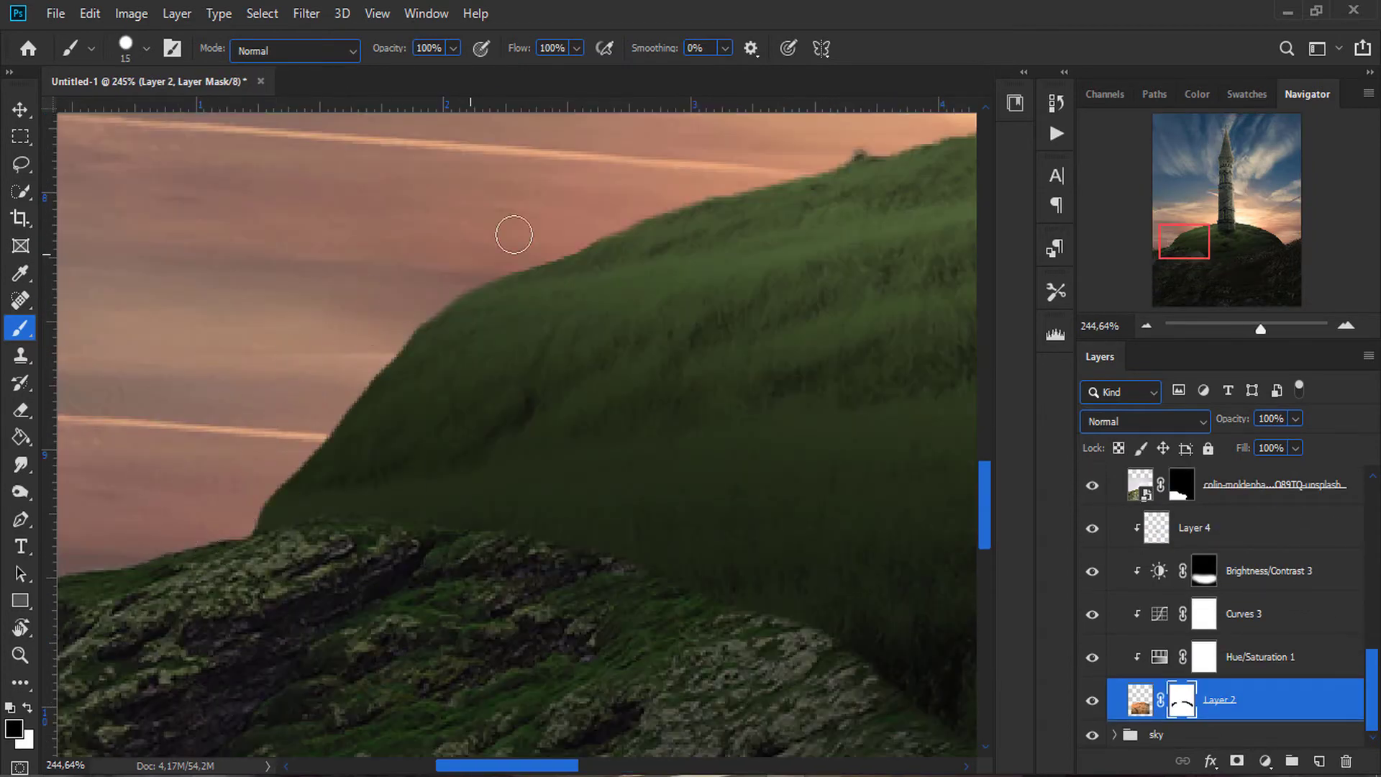
pyautogui.scroll(-1, 344, 356)
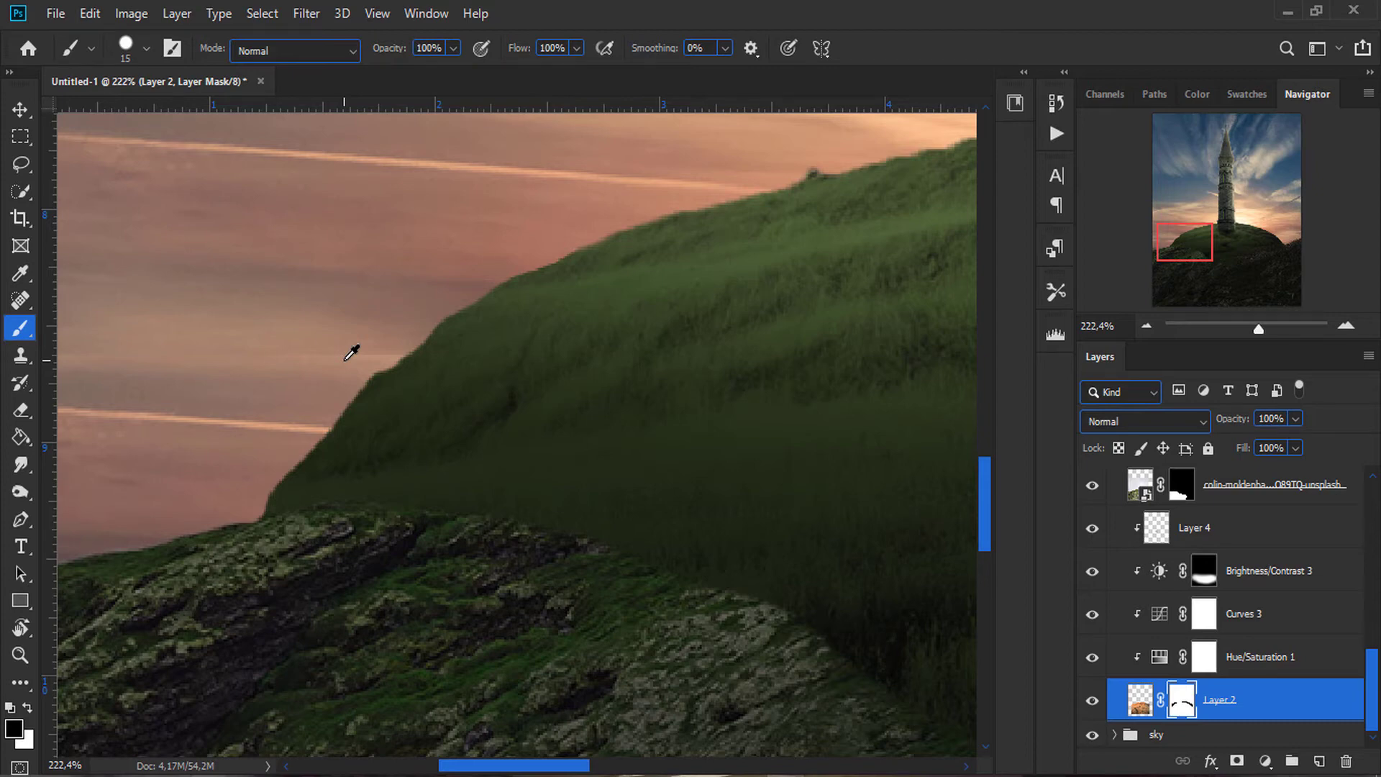
pyautogui.scroll(-8, 589, 595)
pyautogui.scroll(-8, 603, 671)
pyautogui.scroll(3, 1223, 647)
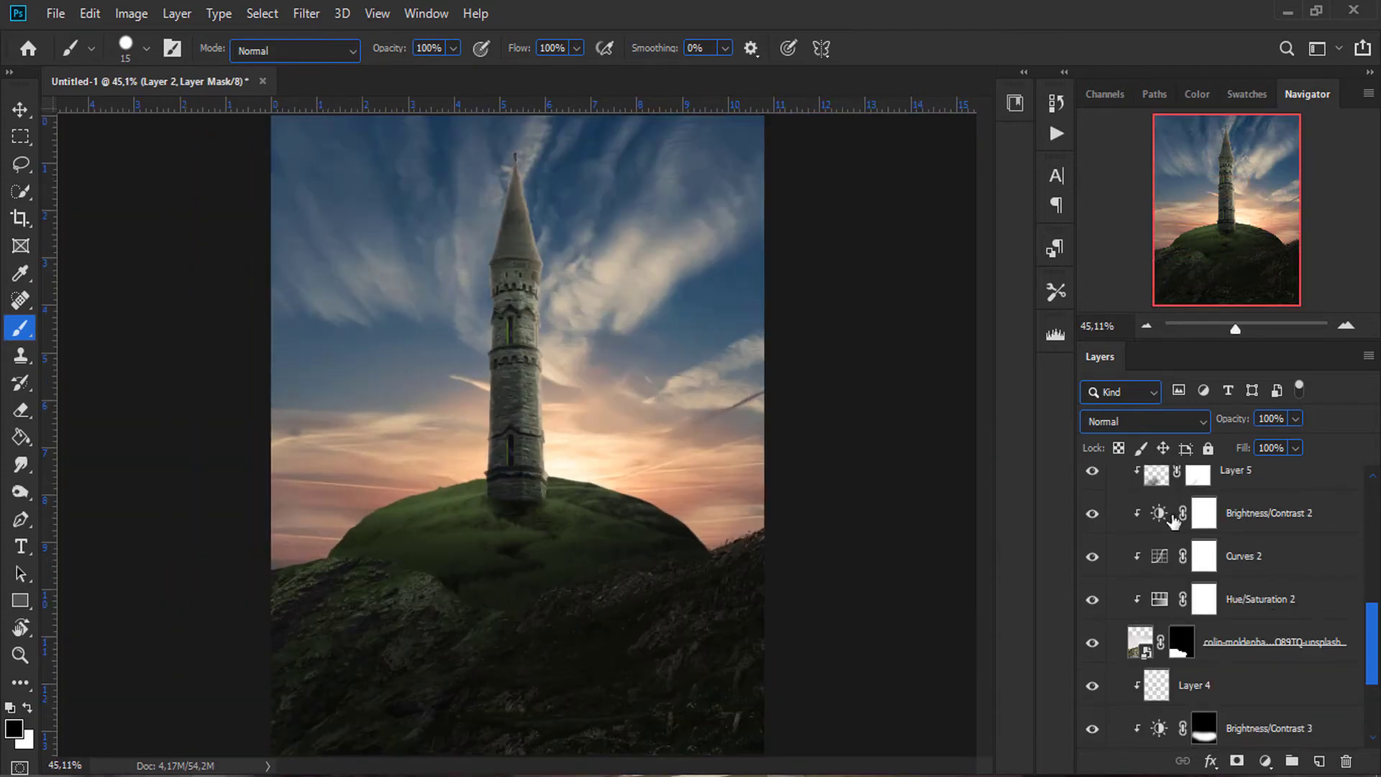
pyautogui.scroll(3, 1223, 611)
# Step: Check Brightness/Contrast 1 and Brightness/Contrast 4 settings with the whole image fit on screen
pyautogui.doubleClick(1159, 586)
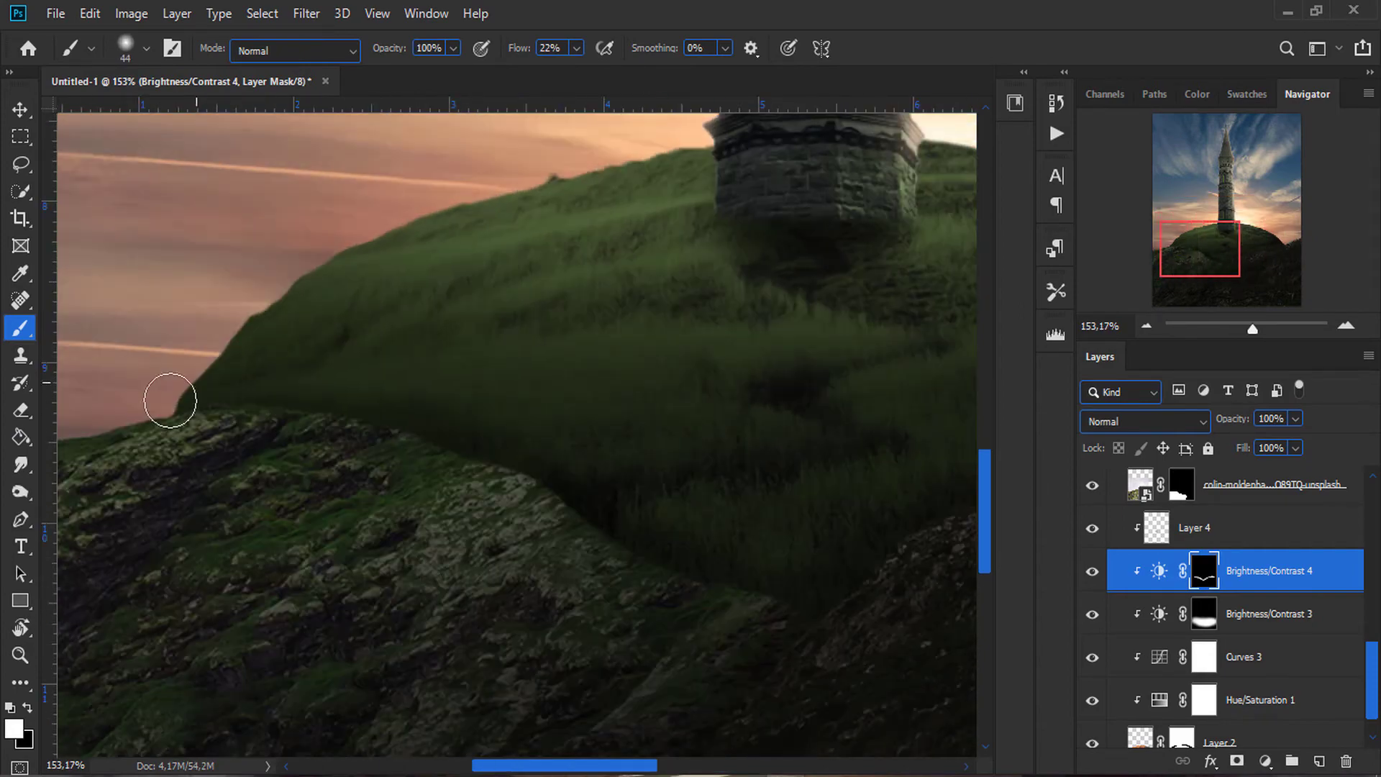
pyautogui.hotkey('ctrl', '0')
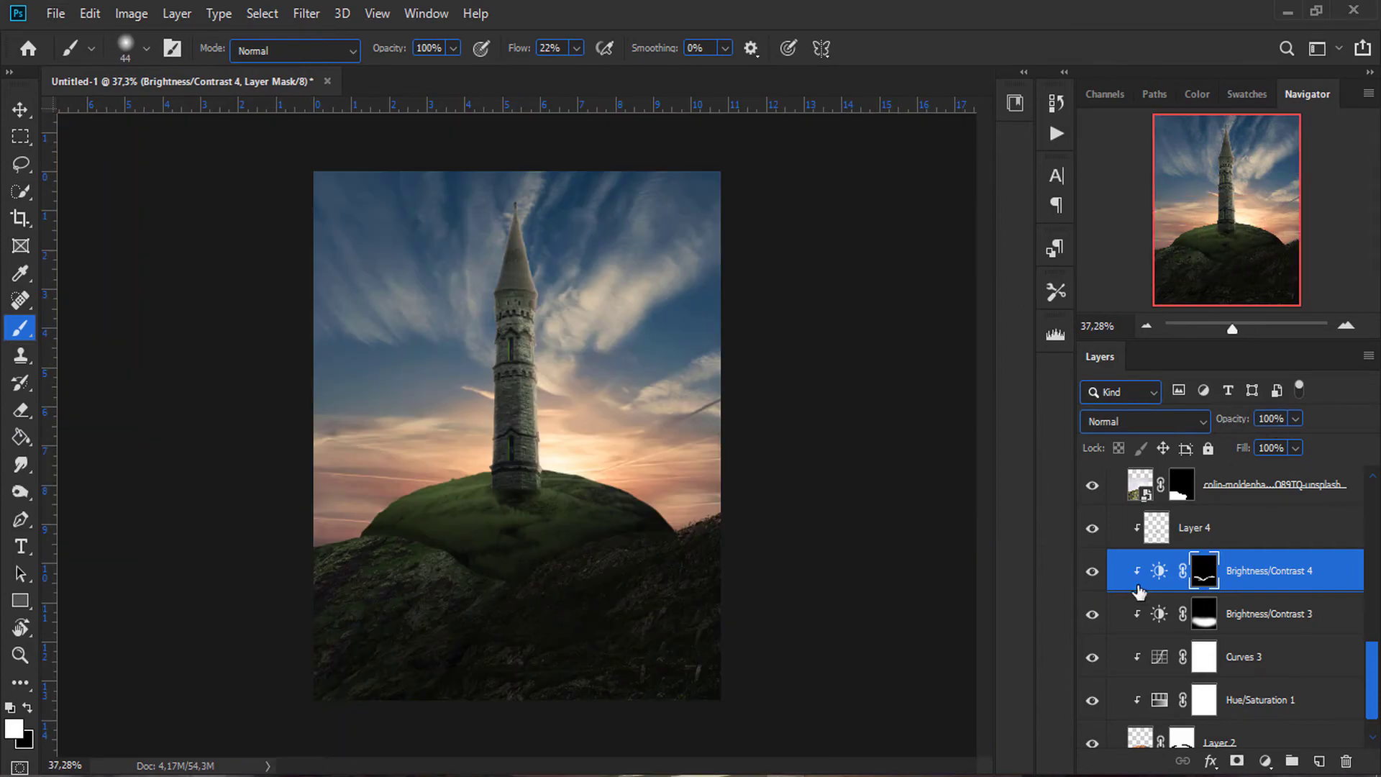
pyautogui.doubleClick(1159, 571)
pyautogui.scroll(1, 474, 726)
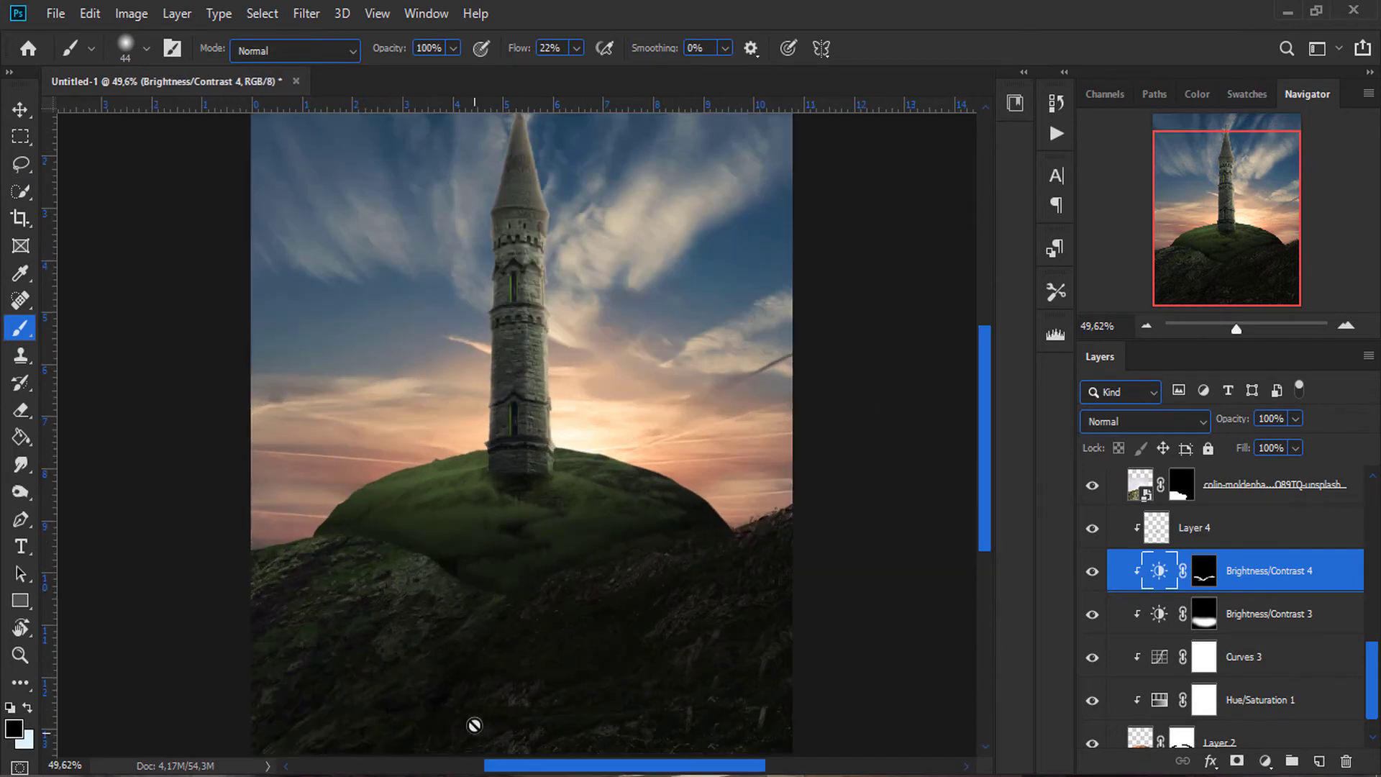
pyautogui.scroll(2, 1248, 610)
pyautogui.scroll(2, 1248, 610)
# Step: Select Layer 5 and resize the soft brush
pyautogui.click(1194, 496)
pyautogui.scroll(2, 428, 613)
pyautogui.rightClick(464, 442)
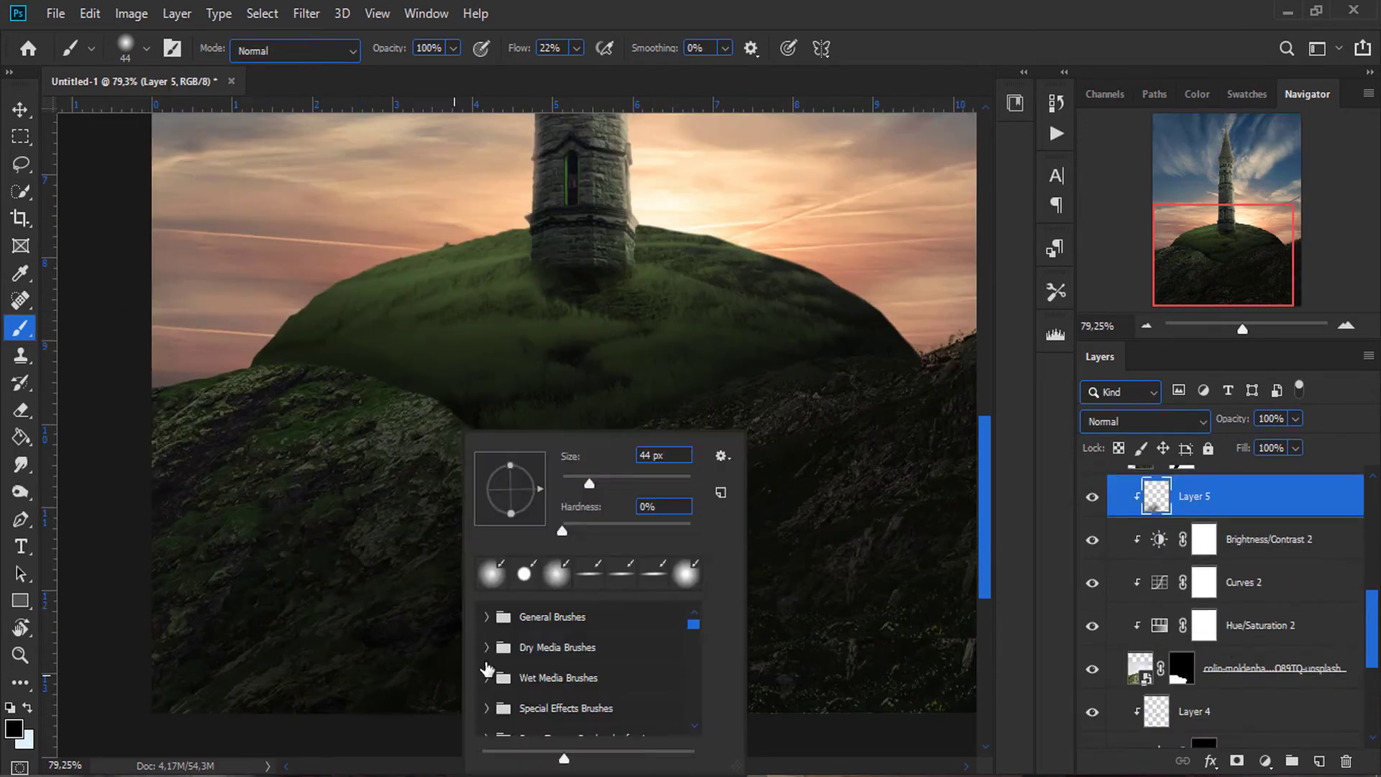
pyautogui.press('Return')
pyautogui.scroll(-3, 429, 613)
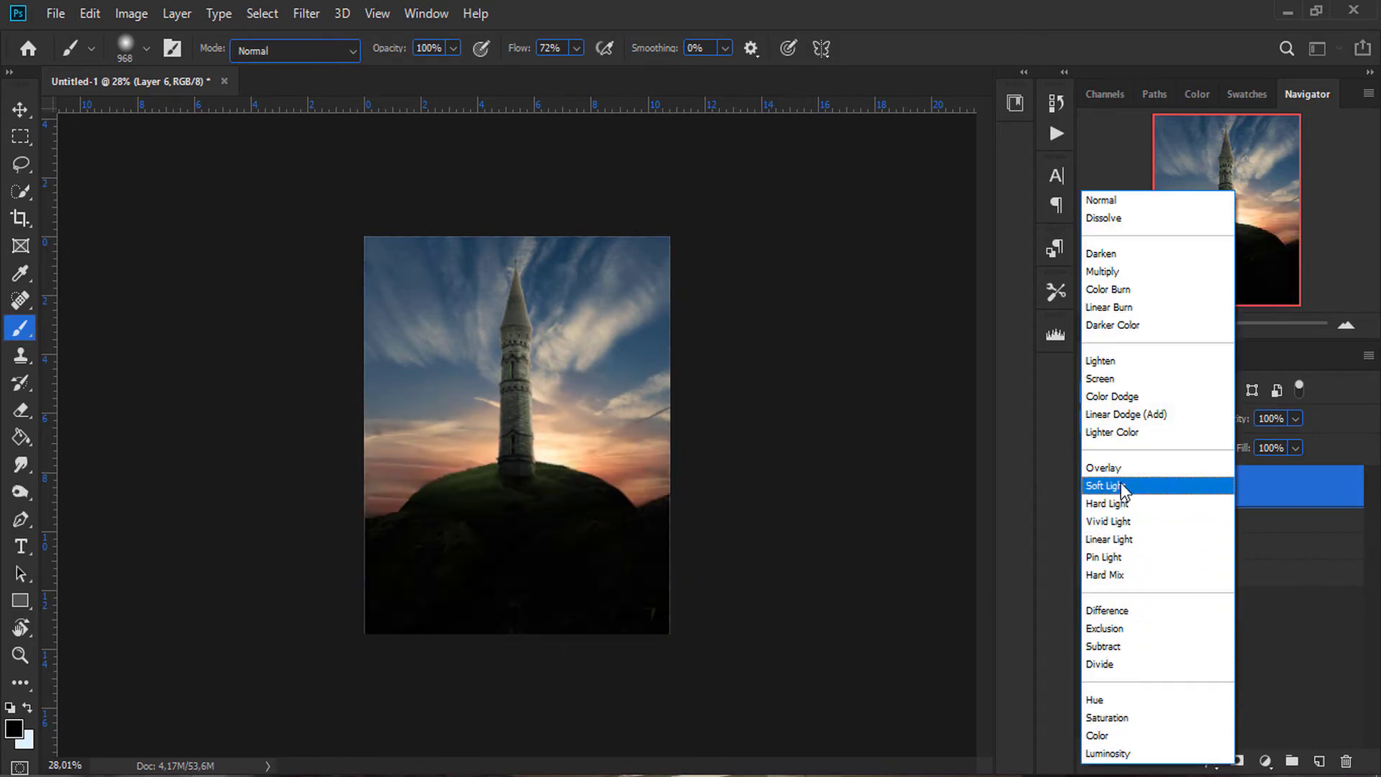
# Step: Create Layer 6, paint black across the image bottom, and lower its opacity to 49%
pyautogui.click(1098, 735)
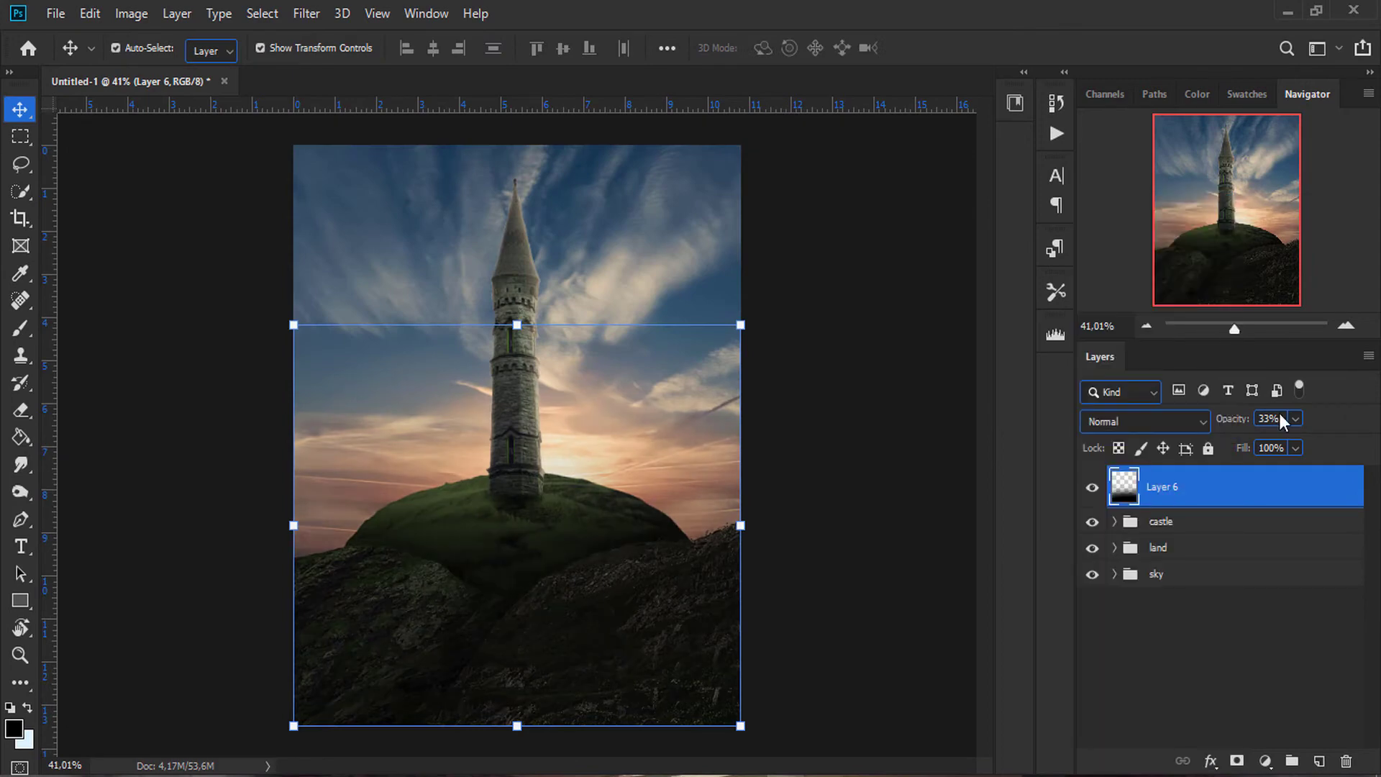
pyautogui.hotkey('ctrl', 'shift', 'alt', 'n')
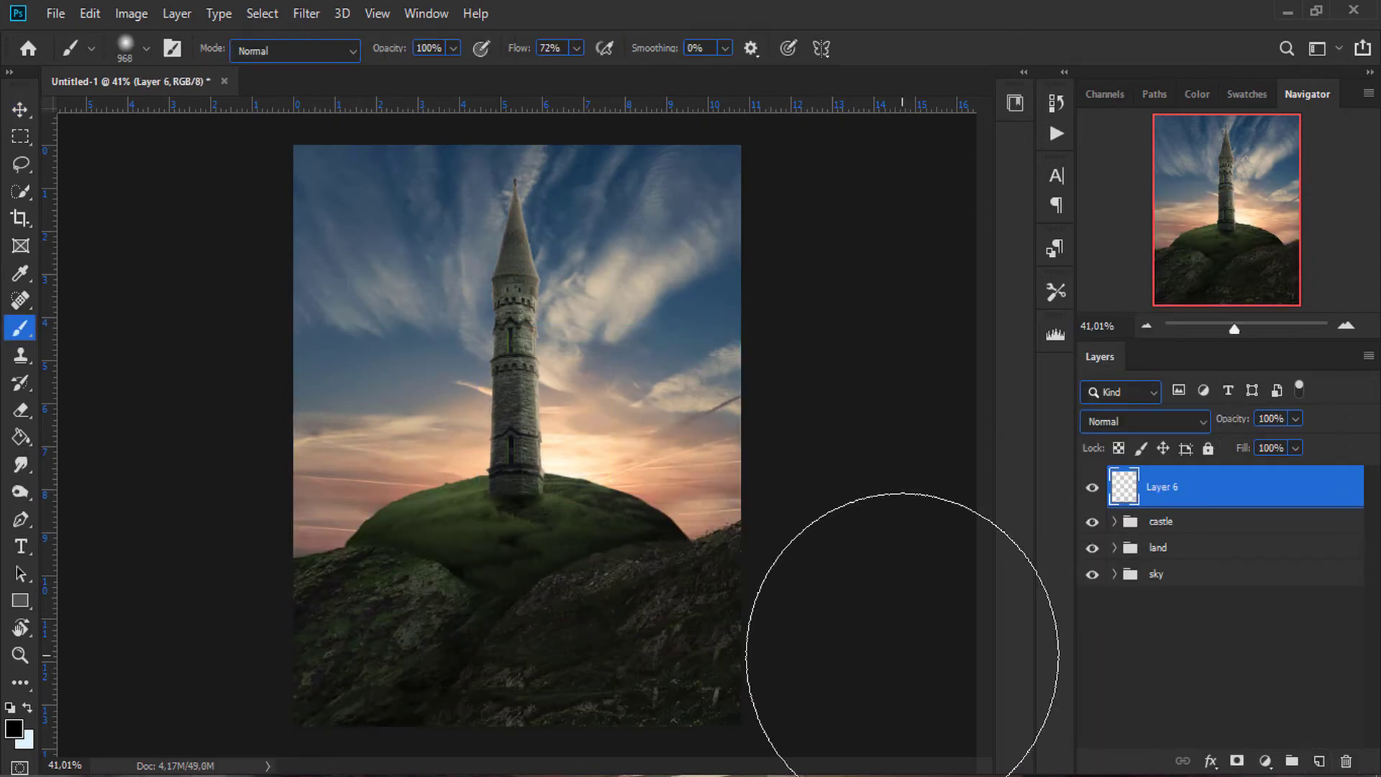
pyautogui.moveTo(902, 655)
pyautogui.mouseDown()
pyautogui.moveTo(740, 617)
pyautogui.moveTo(302, 691)
pyautogui.mouseUp()
pyautogui.moveTo(1232, 419); pyautogui.dragTo(1213, 424)
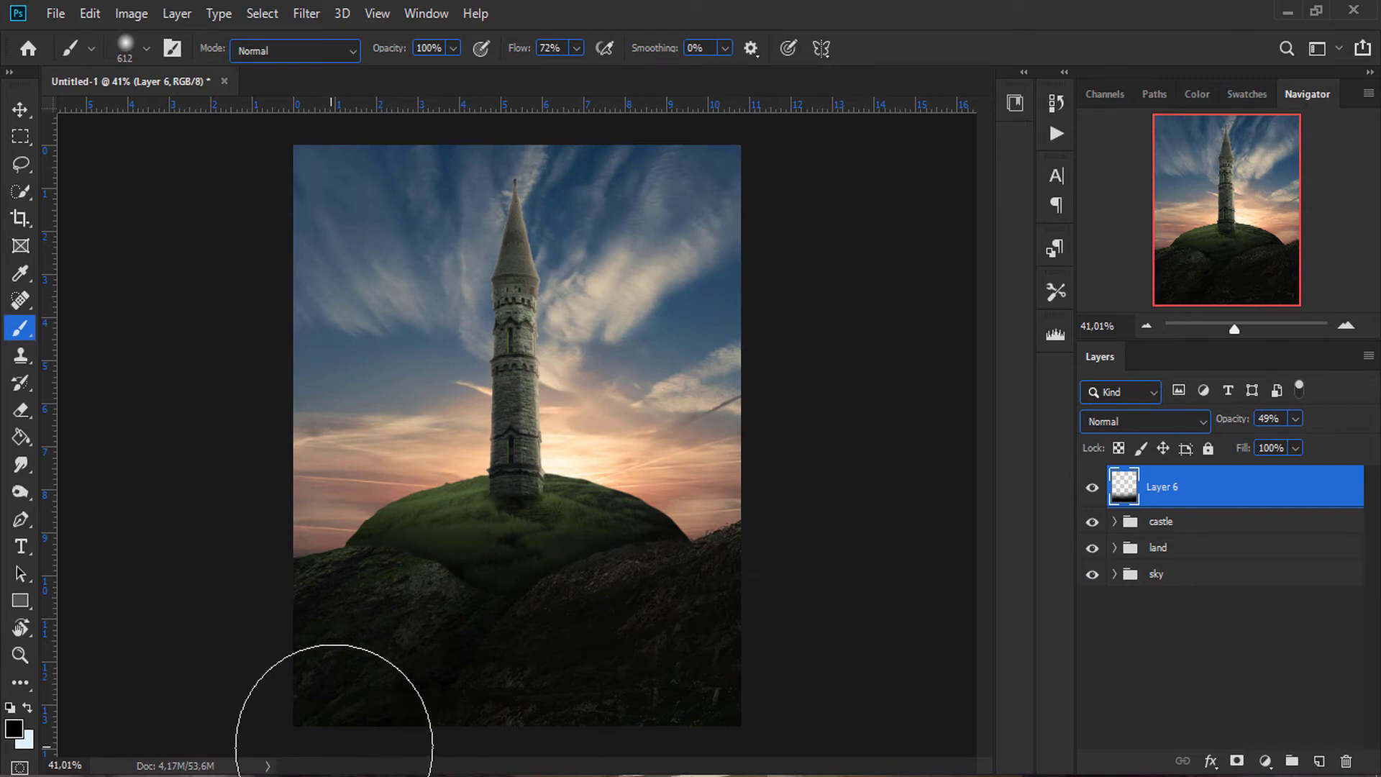
pyautogui.moveTo(1250, 424); pyautogui.dragTo(1243, 424)
pyautogui.scroll(-2, 678, 633)
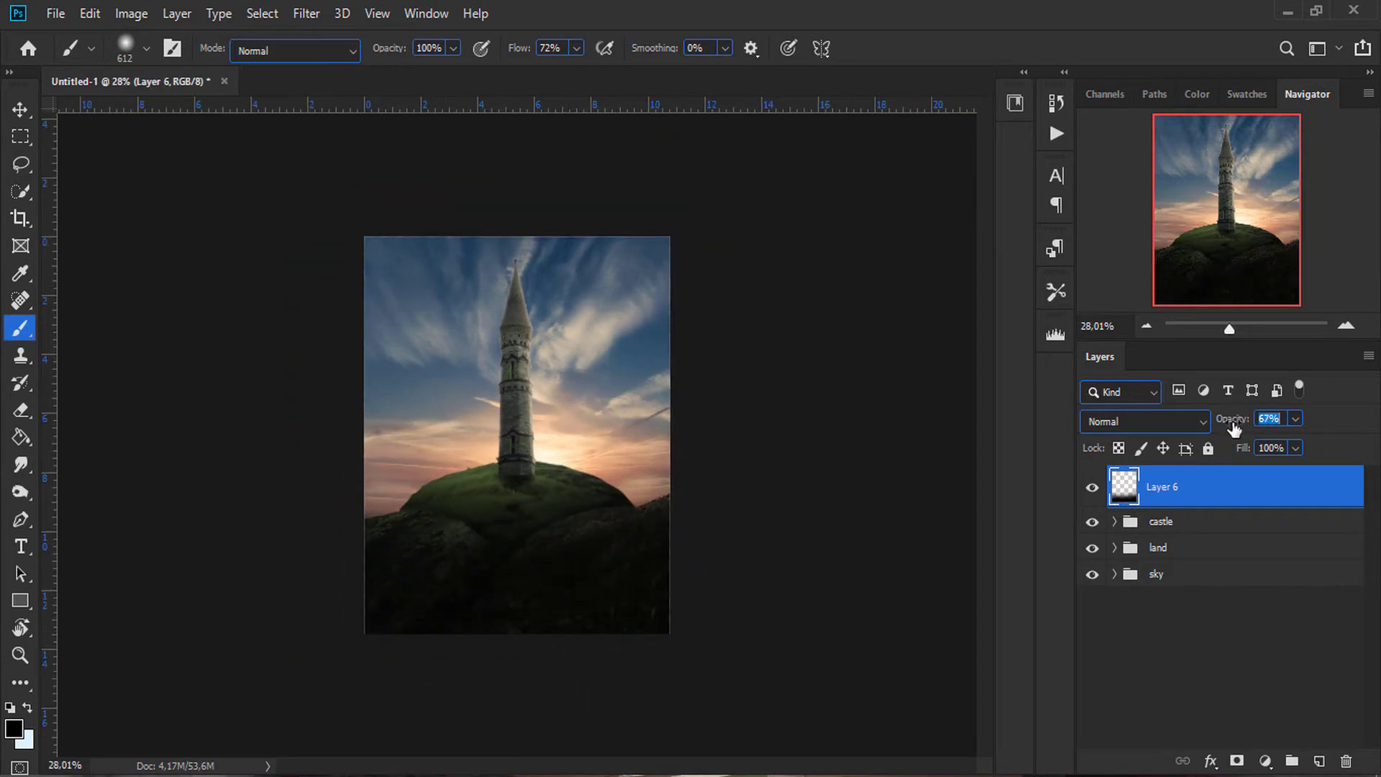
pyautogui.scroll(2, 529, 668)
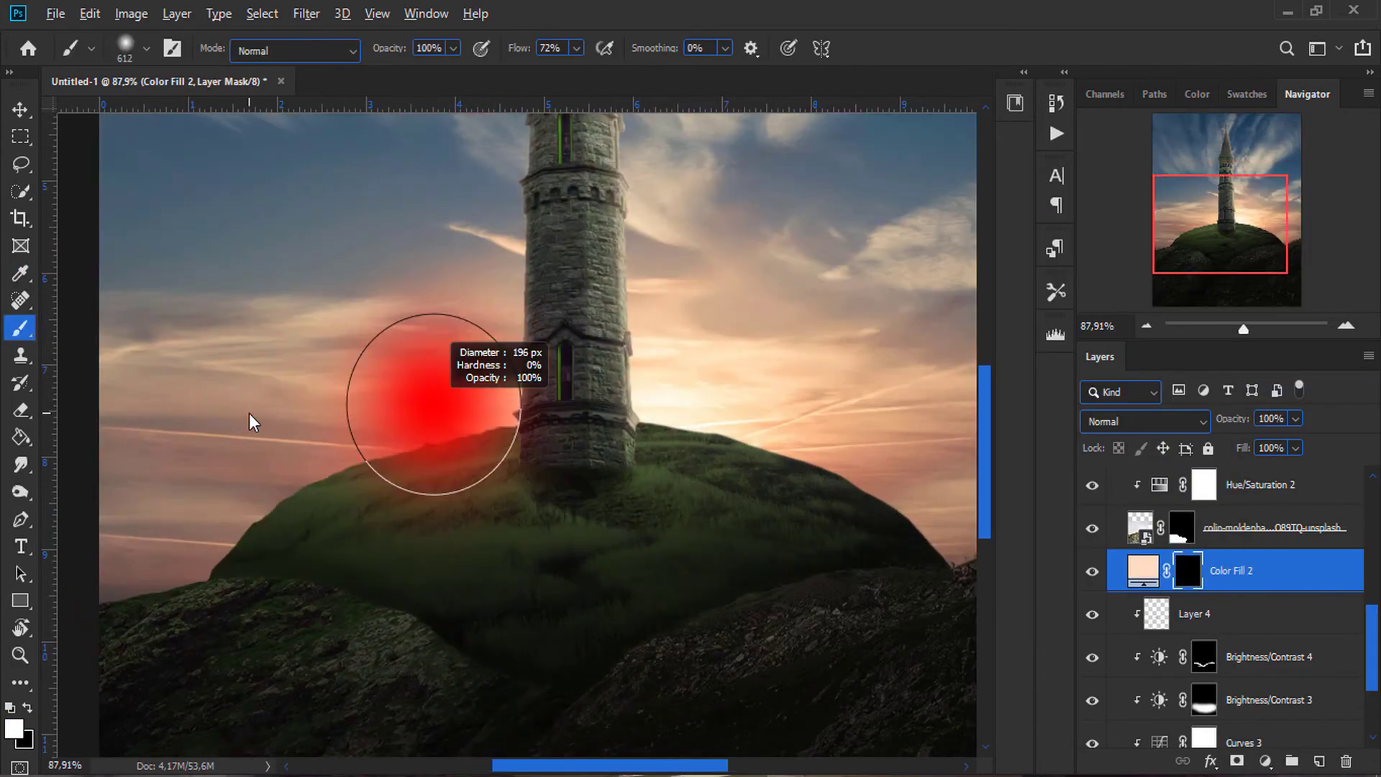
# Step: Clip Color Fill 2 and paint warm light along the hilltop with a small, low-flow brush
pyautogui.hotkey('shift', '1')
pyautogui.hotkey('shift', '4')
pyautogui.hotkey('ctrl', 'alt', 'g')
pyautogui.moveTo(323, 432); pyautogui.dragTo(571, 475)
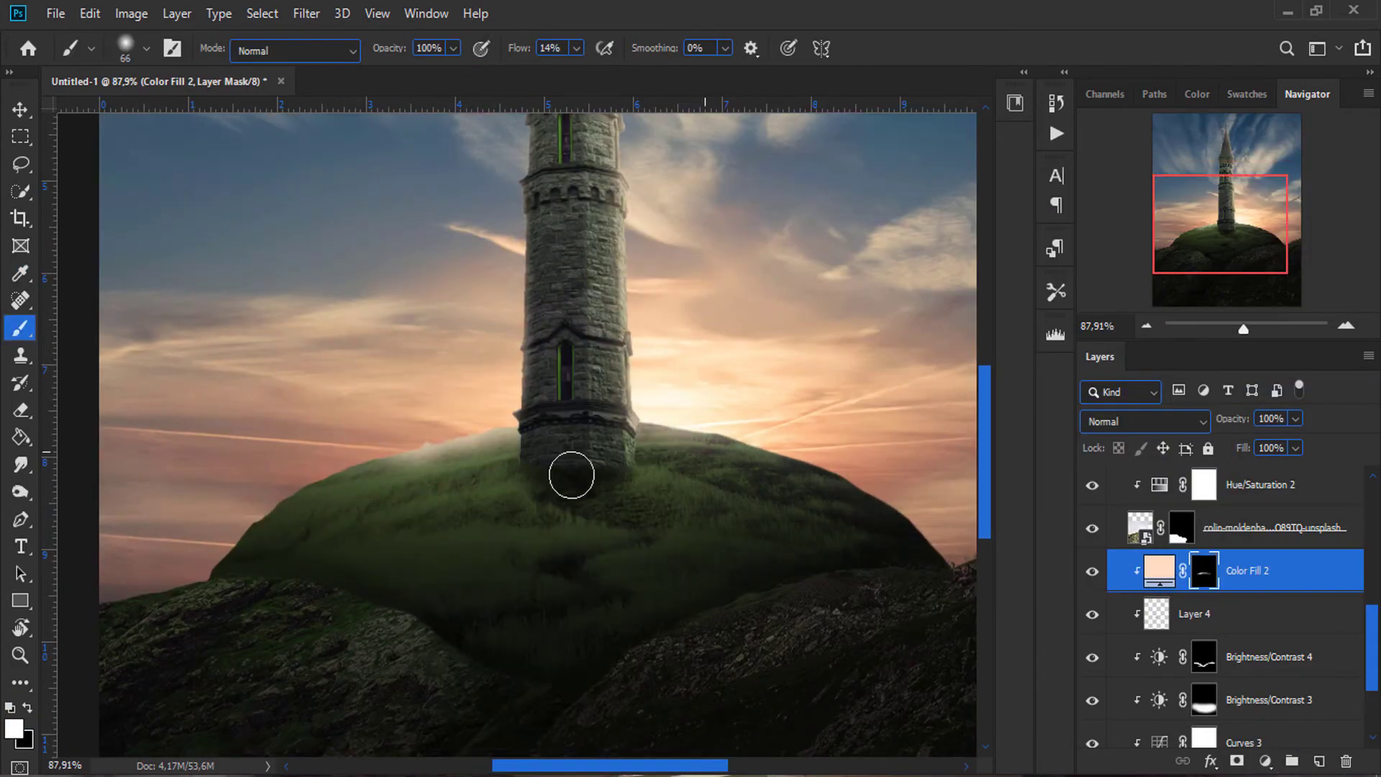
pyautogui.scroll(3, 571, 475)
pyautogui.moveTo(325, 386); pyautogui.dragTo(964, 379)
pyautogui.scroll(-4, 963, 378)
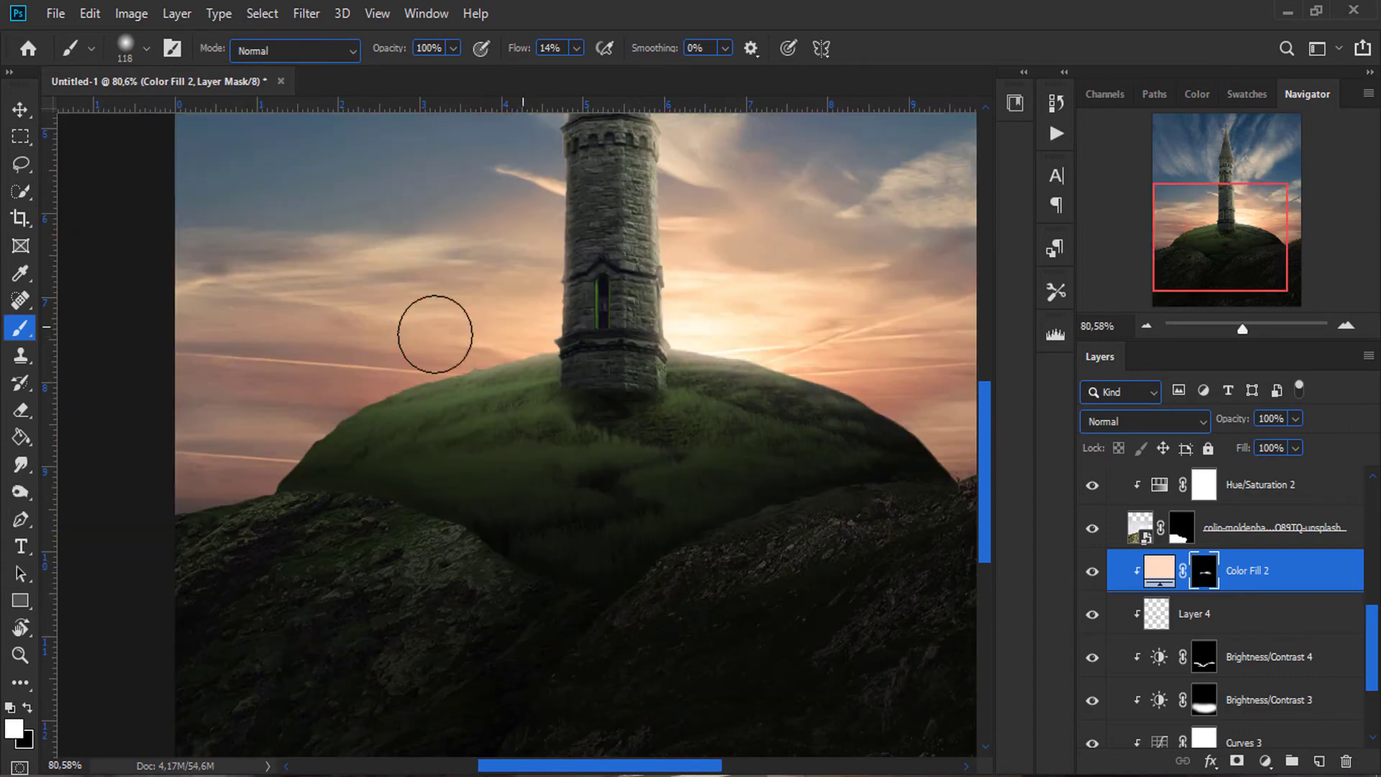
# Step: Switch to the Move tool, clear the layer selection and expand the castle group
pyautogui.scroll(1, 632, 317)
pyautogui.press('v')
pyautogui.scroll(-5, 718, 317)
pyautogui.click(856, 392)
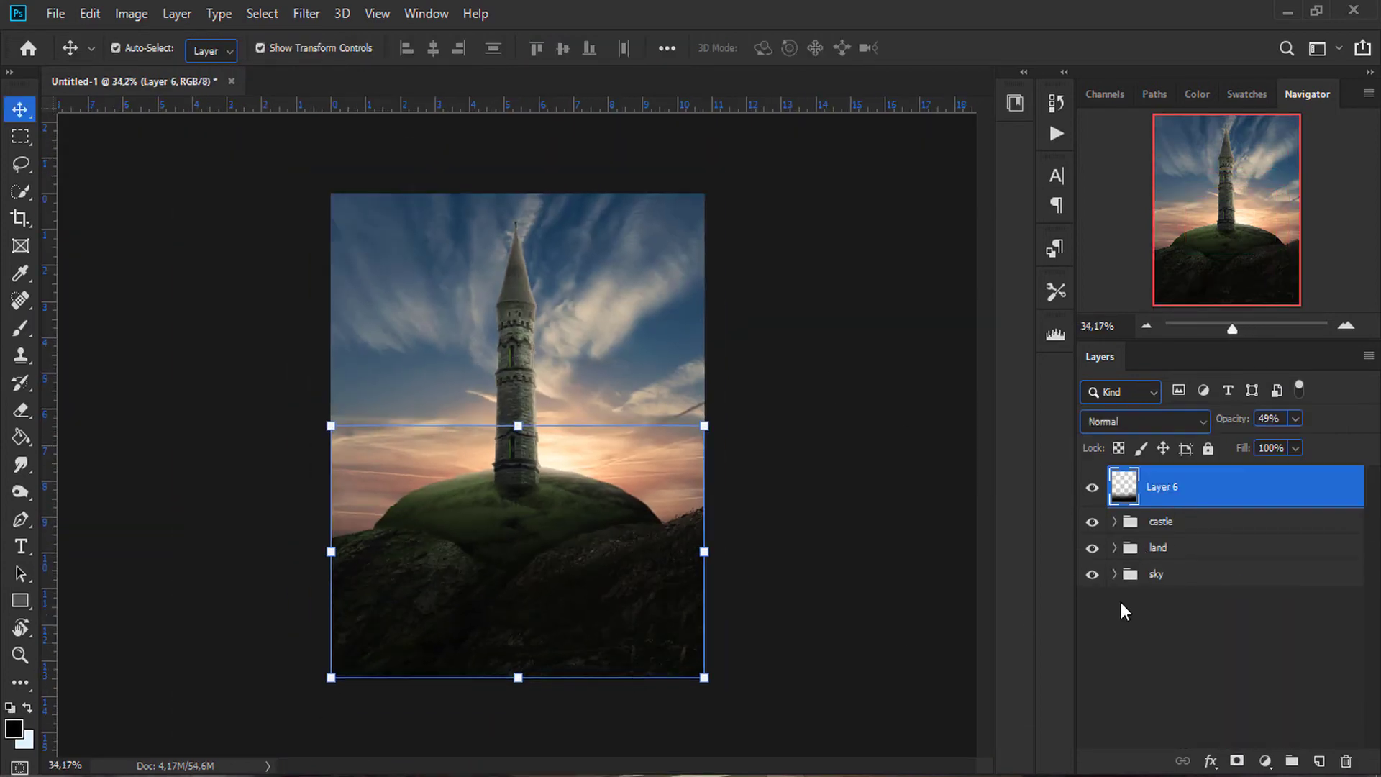
pyautogui.click(1159, 548)
# Step: Select Color Fill 1, then add and delete a stray Layer 7
pyautogui.click(1114, 521)
pyautogui.click(1248, 556)
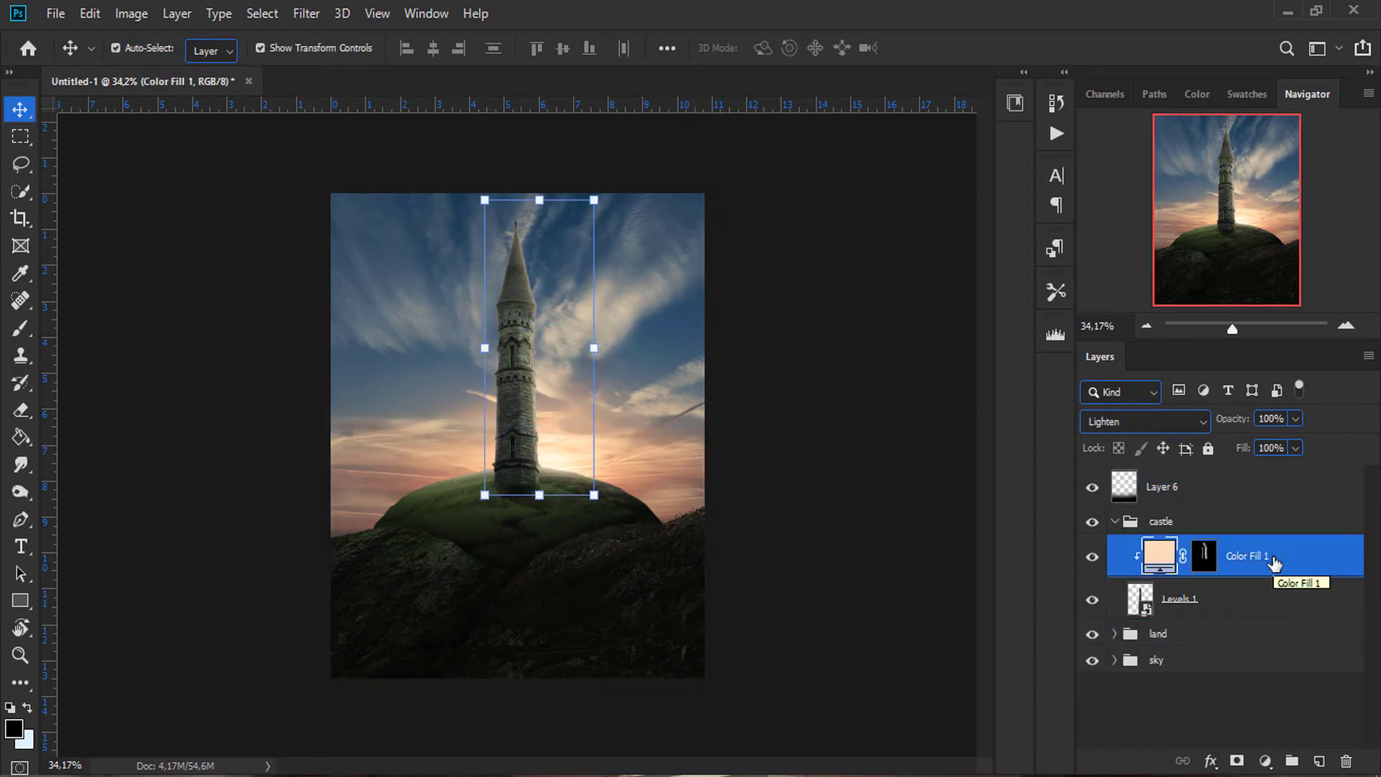
pyautogui.click(1320, 761)
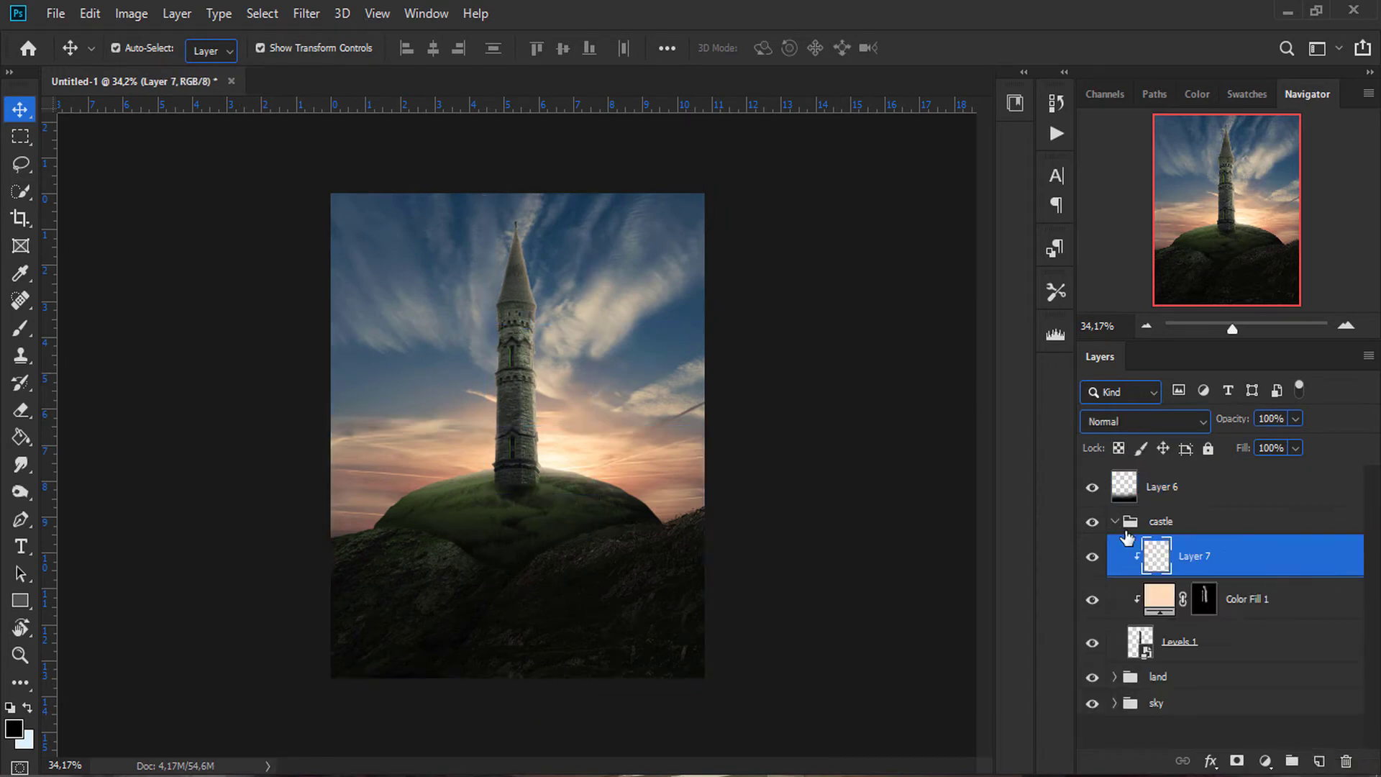
pyautogui.click(1347, 761)
# Step: Drag the castle group below the land group in the layer stack
pyautogui.click(1115, 522)
pyautogui.click(1166, 547)
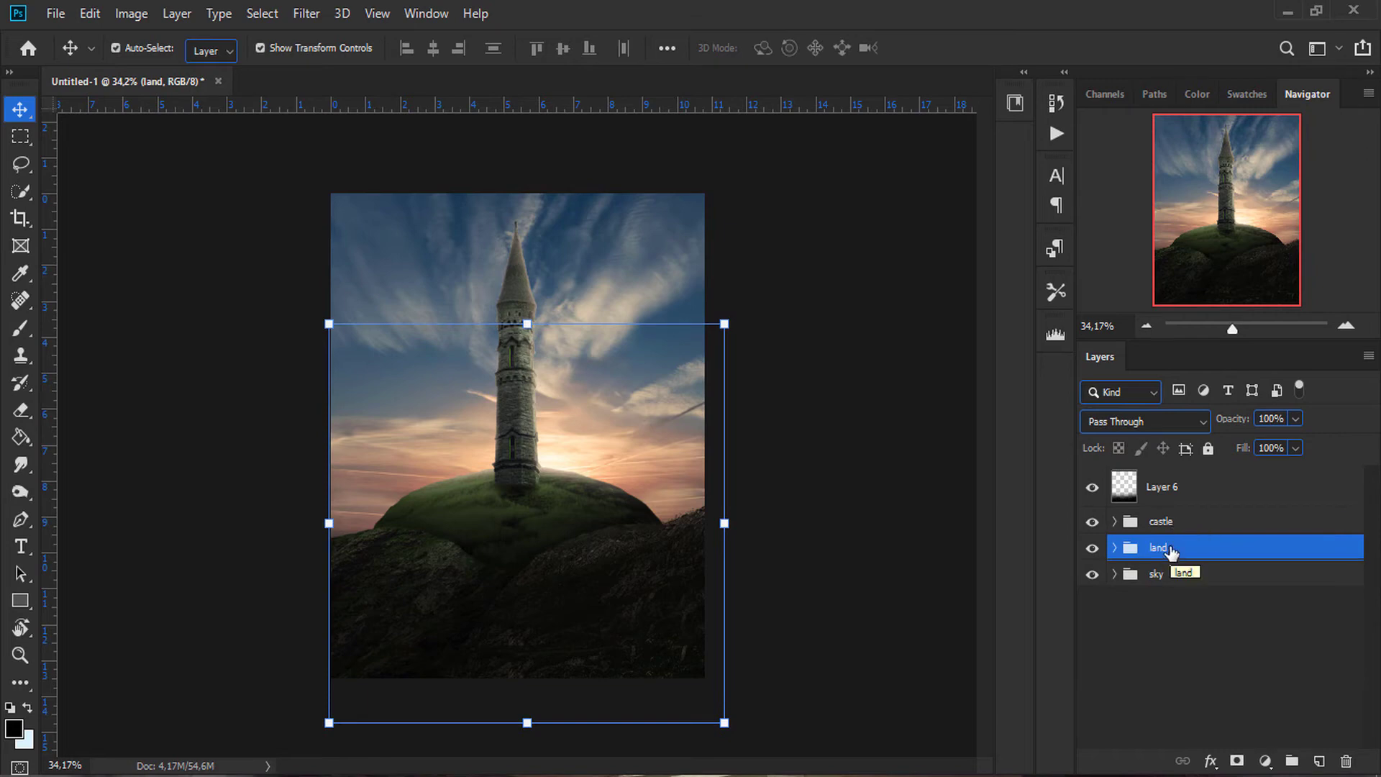
pyautogui.click(1116, 548)
pyautogui.click(1144, 529)
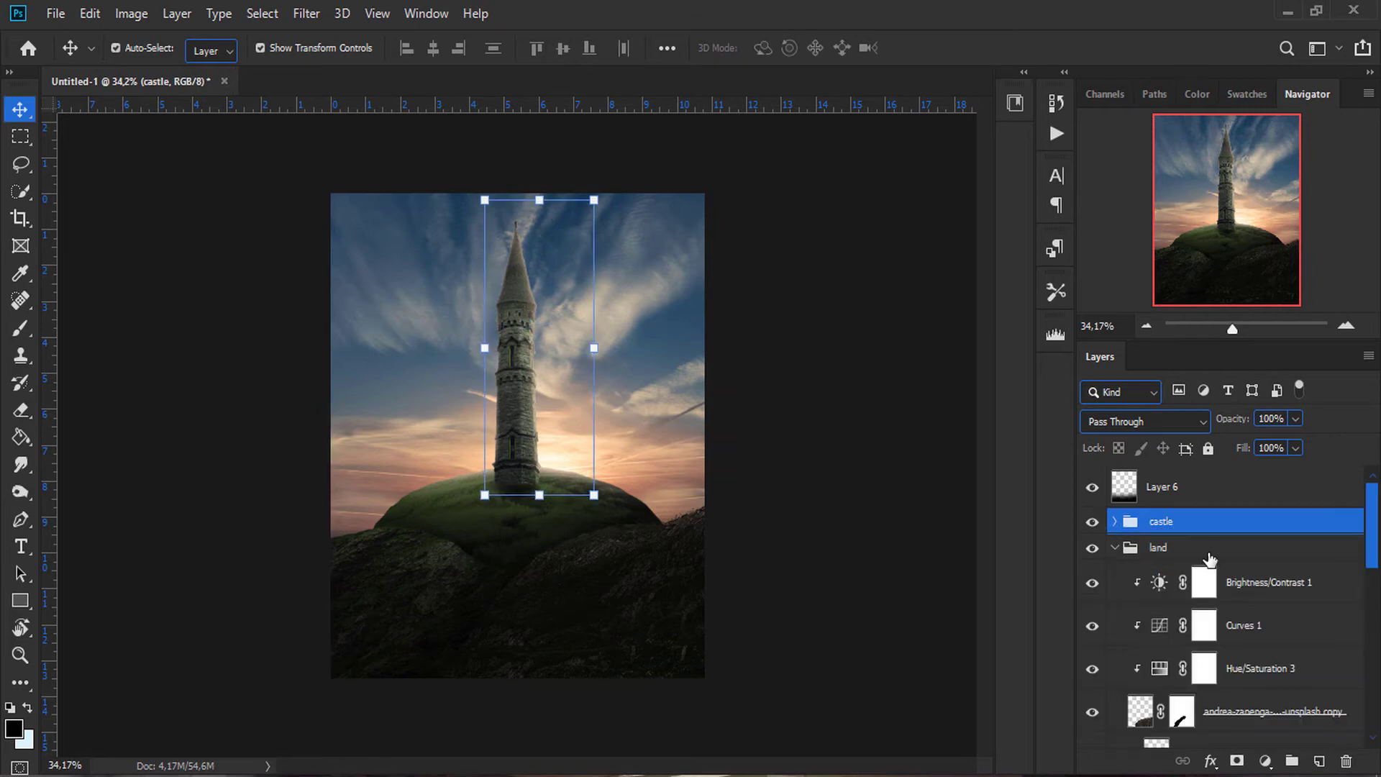
pyautogui.moveTo(1201, 521); pyautogui.dragTo(1194, 719)
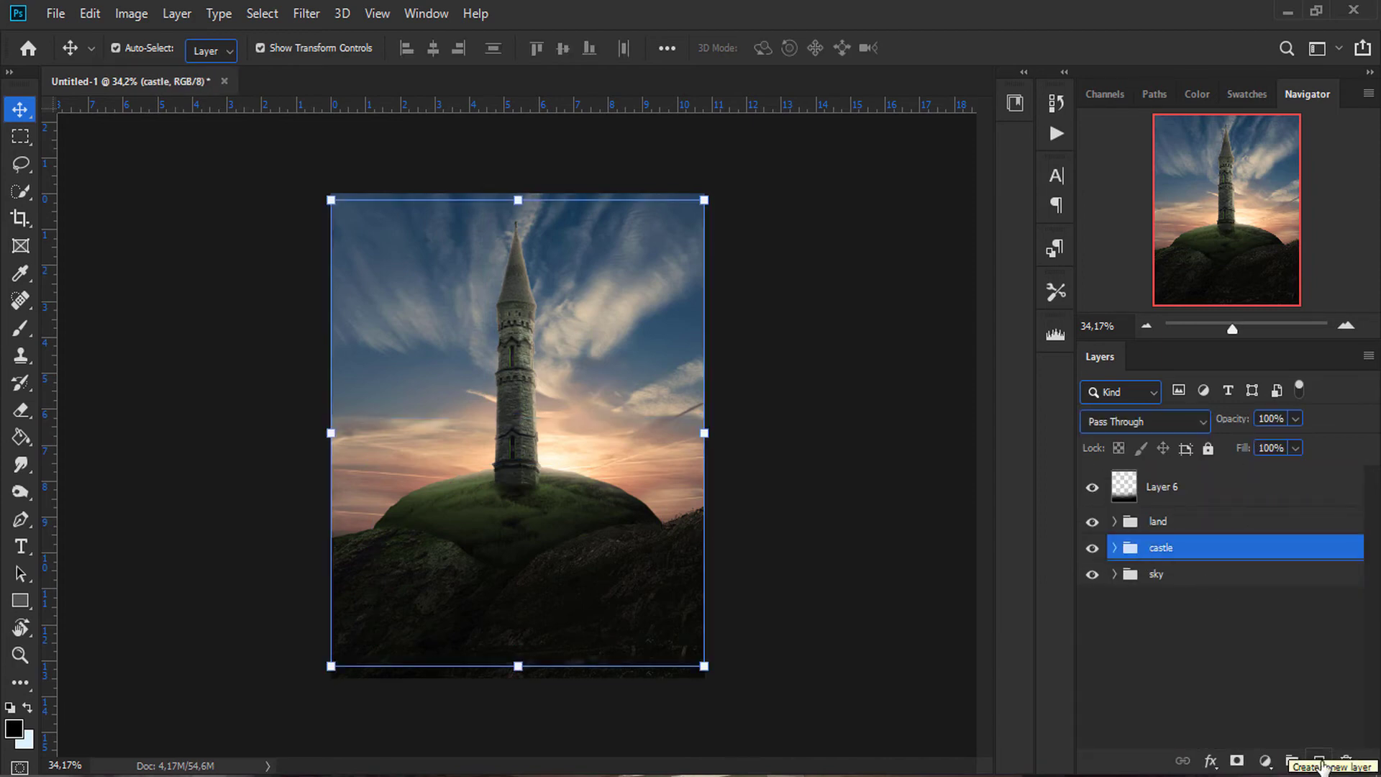
# Step: Add a new layer clipped to castle and choose a light peach foreground colour
pyautogui.click(1318, 761)
pyautogui.hotkey('ctrl', 'alt', 'g')
pyautogui.press('b')
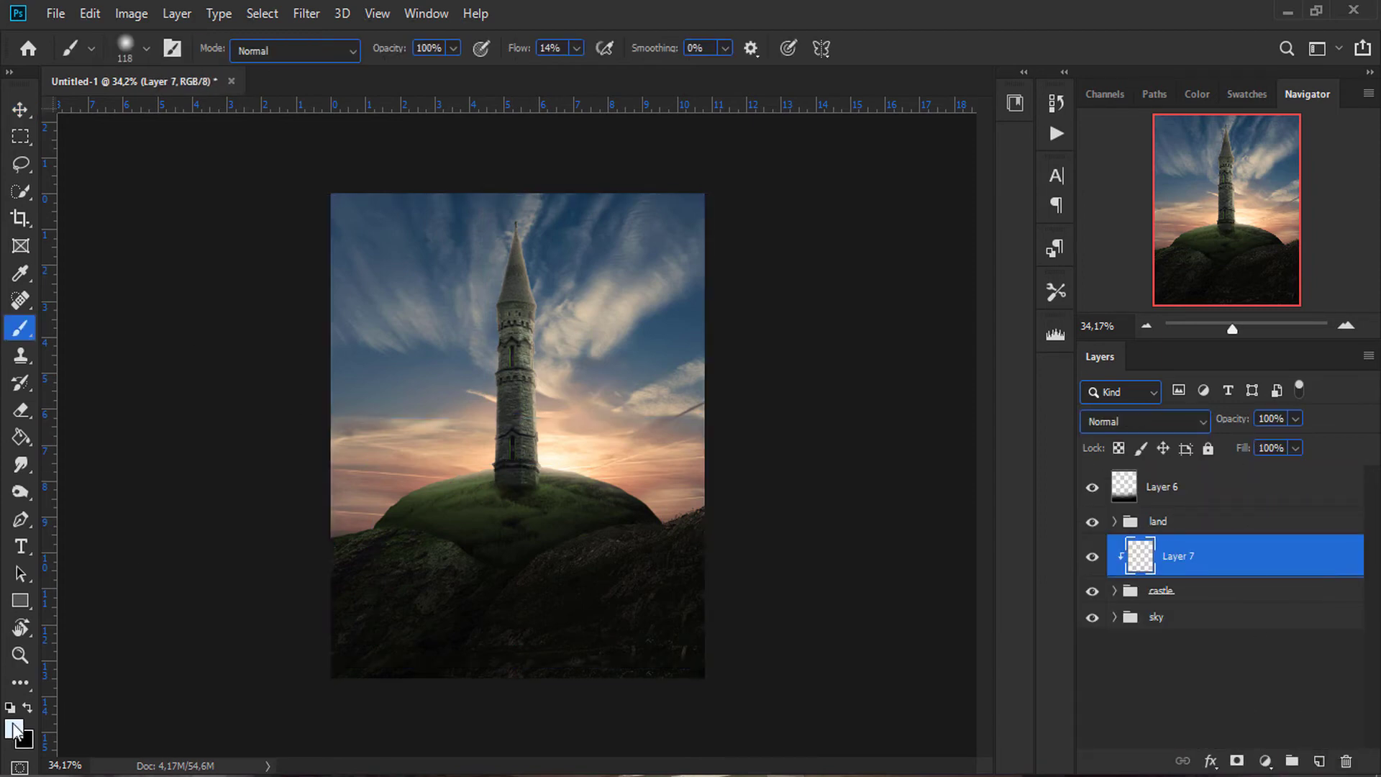
pyautogui.click(14, 730)
pyautogui.moveTo(992, 474); pyautogui.dragTo(991, 468)
pyautogui.click(1165, 225)
# Step: Paint pale peach mist over the hill and tower base with a soft low-flow brush
pyautogui.hotkey('shift', '1')
pyautogui.rightClick(518, 501)
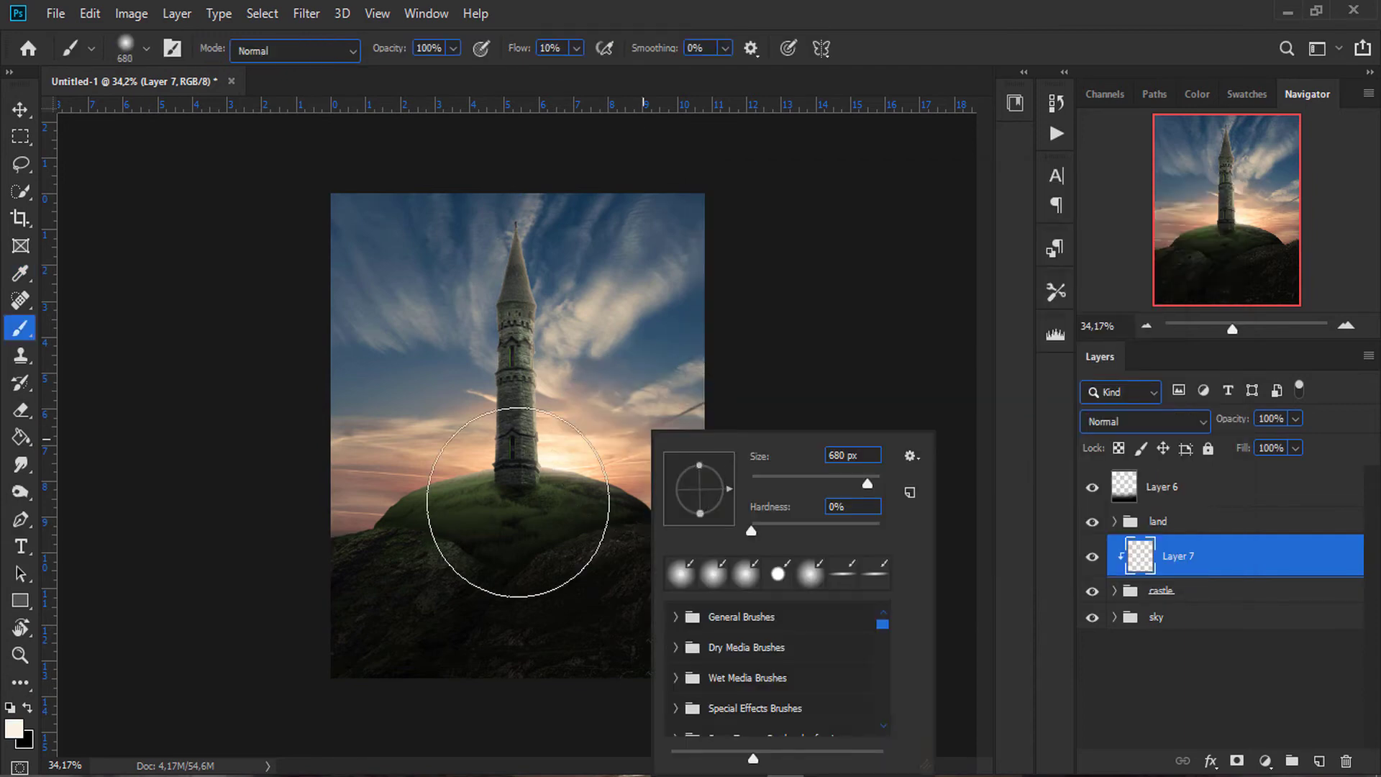
pyautogui.moveTo(518, 502); pyautogui.dragTo(518, 302)
pyautogui.moveTo(1251, 433); pyautogui.dragTo(1210, 430)
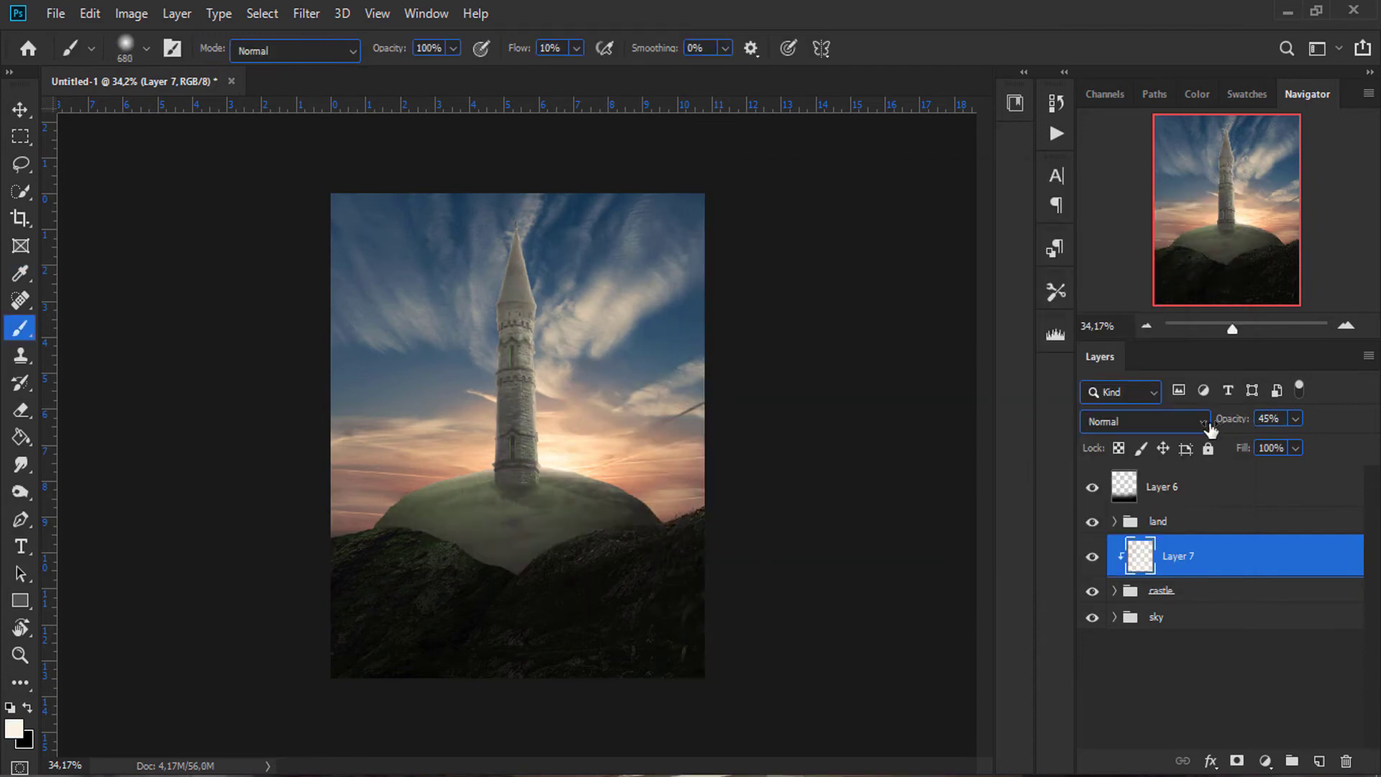
pyautogui.keyDown('alt'); pyautogui.click(1195, 574); pyautogui.keyUp('alt')
pyautogui.hotkey('ctrl', 'z')
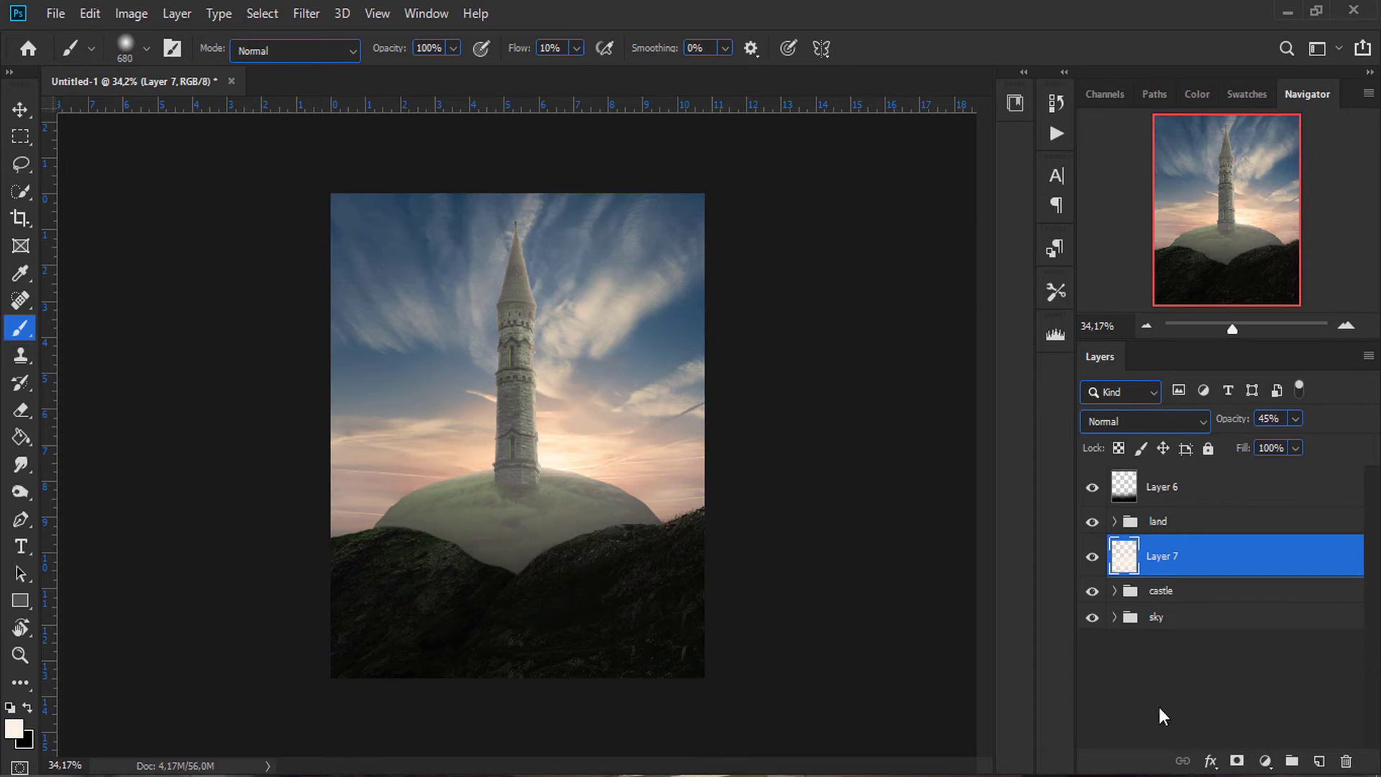
pyautogui.hotkey('ctrl', 'z')
# Step: Keep the mist in Normal mode at 39% opacity and add an empty Layer 8 above
pyautogui.click(1144, 421)
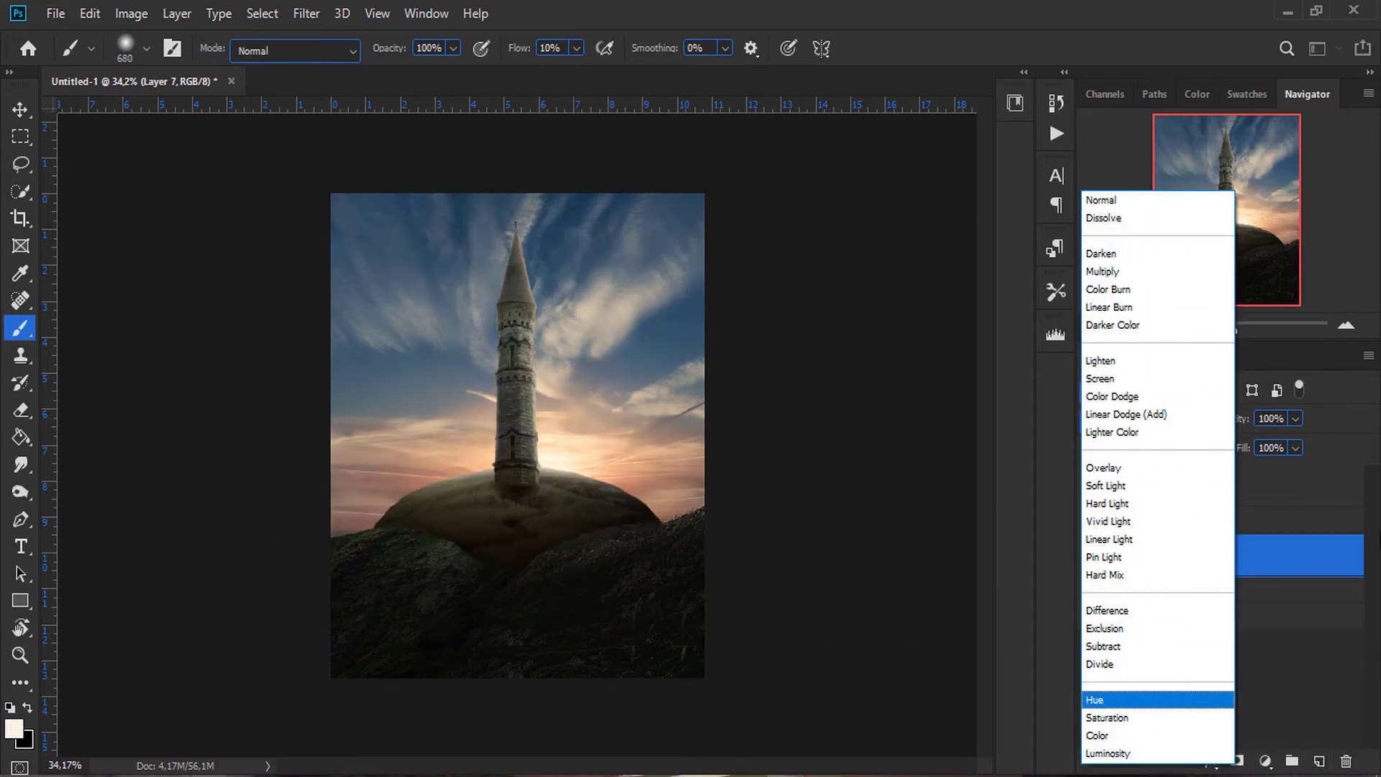
pyautogui.press('Escape')
pyautogui.moveTo(1232, 418); pyautogui.dragTo(1198, 426)
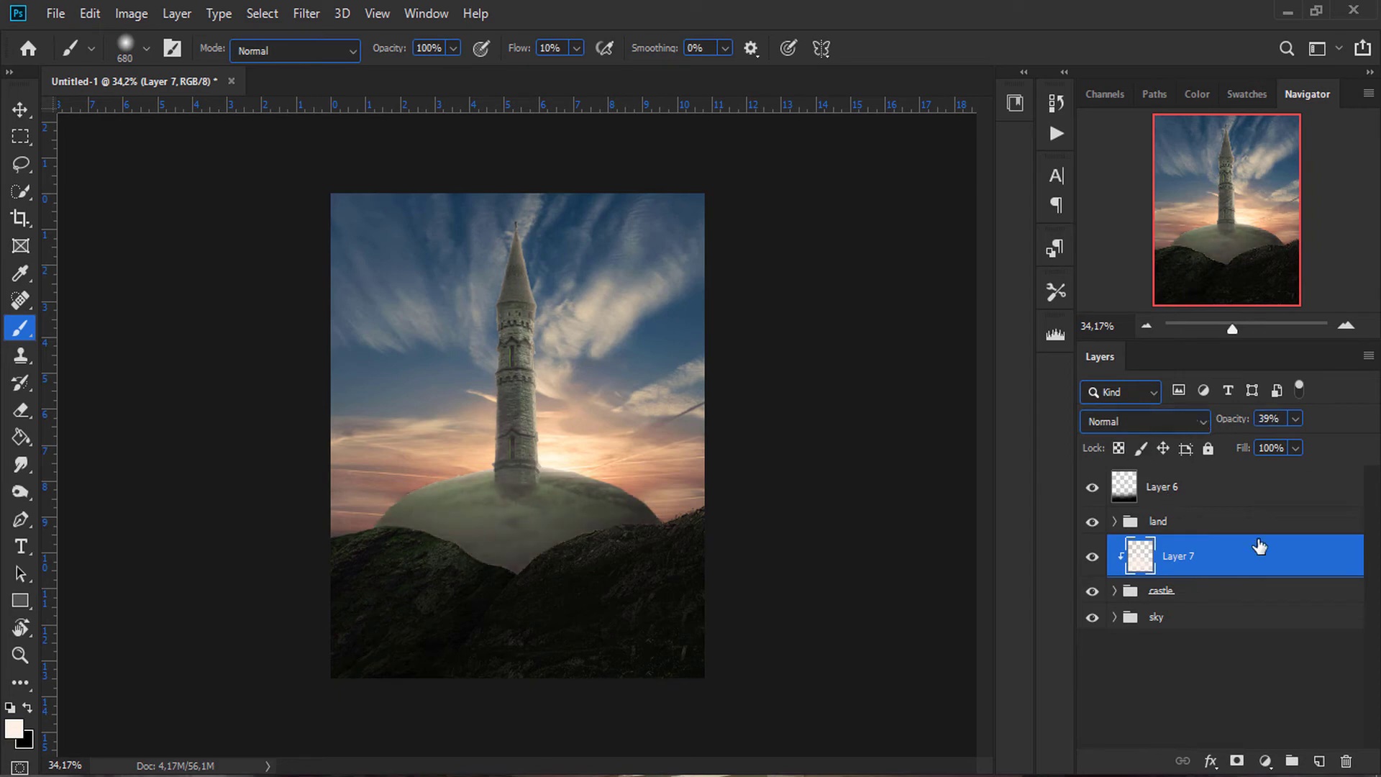
pyautogui.hotkey('ctrl', 'shift', 'alt', 'n')
# Step: Pick a smaller fog brush preset and select the Layer 7 mist layer
pyautogui.rightClick(597, 431)
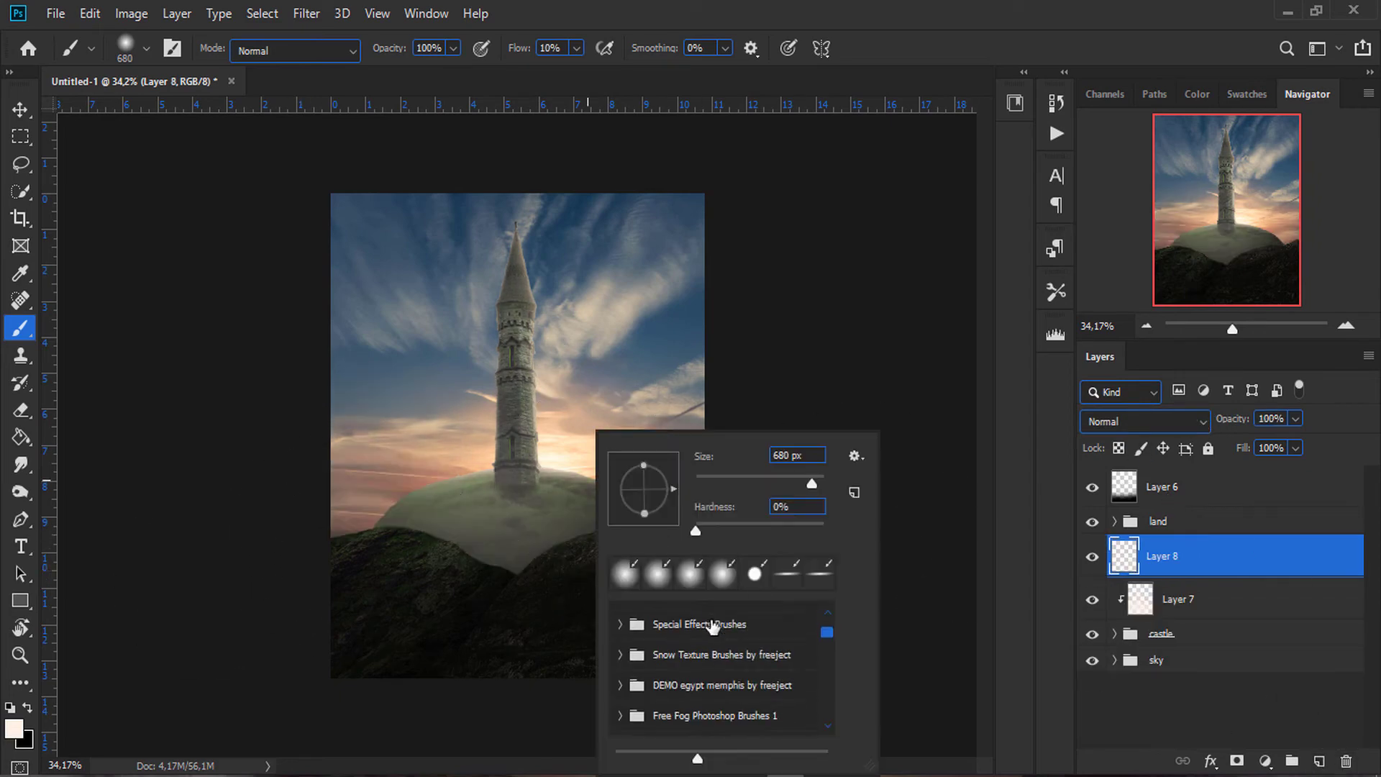
pyautogui.press('Escape')
pyautogui.scroll(3, 695, 525)
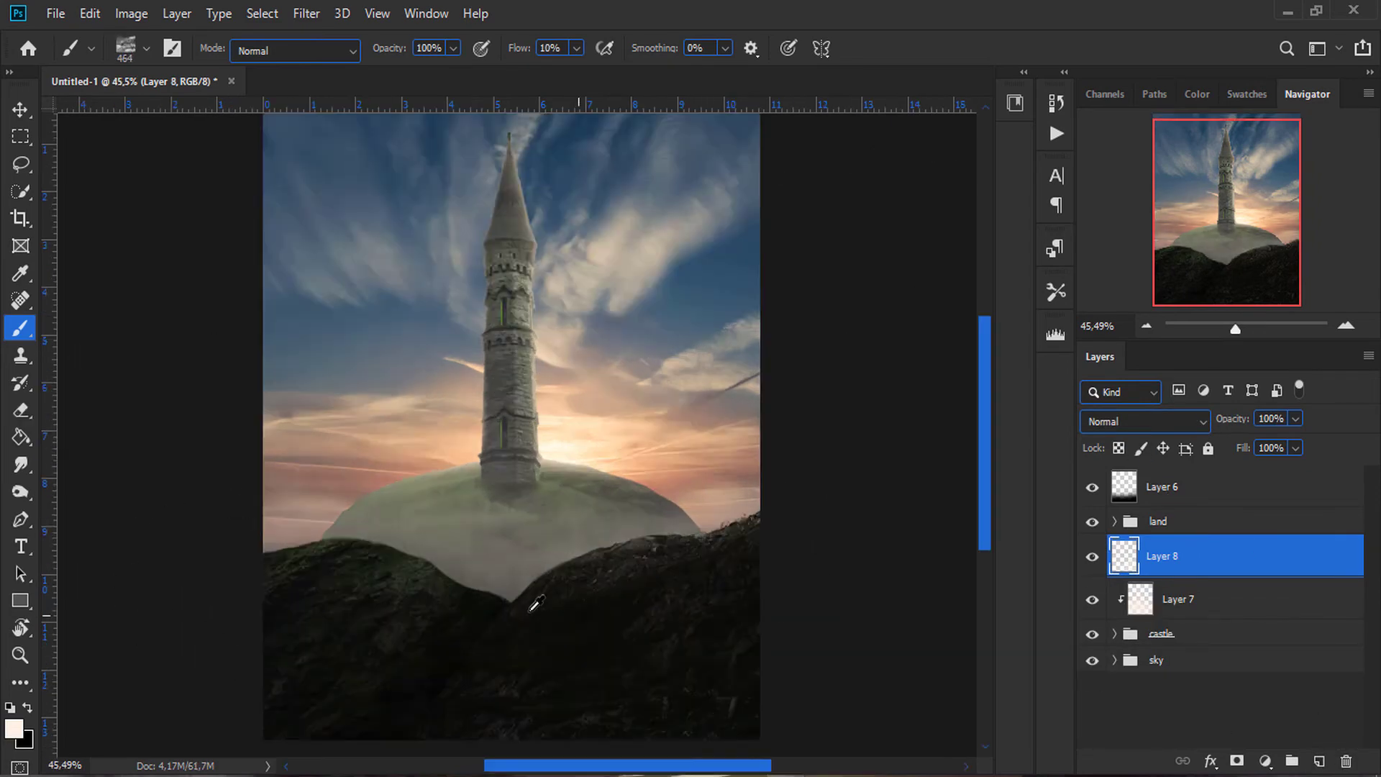
pyautogui.press('[')
pyautogui.scroll(-2, 615, 548)
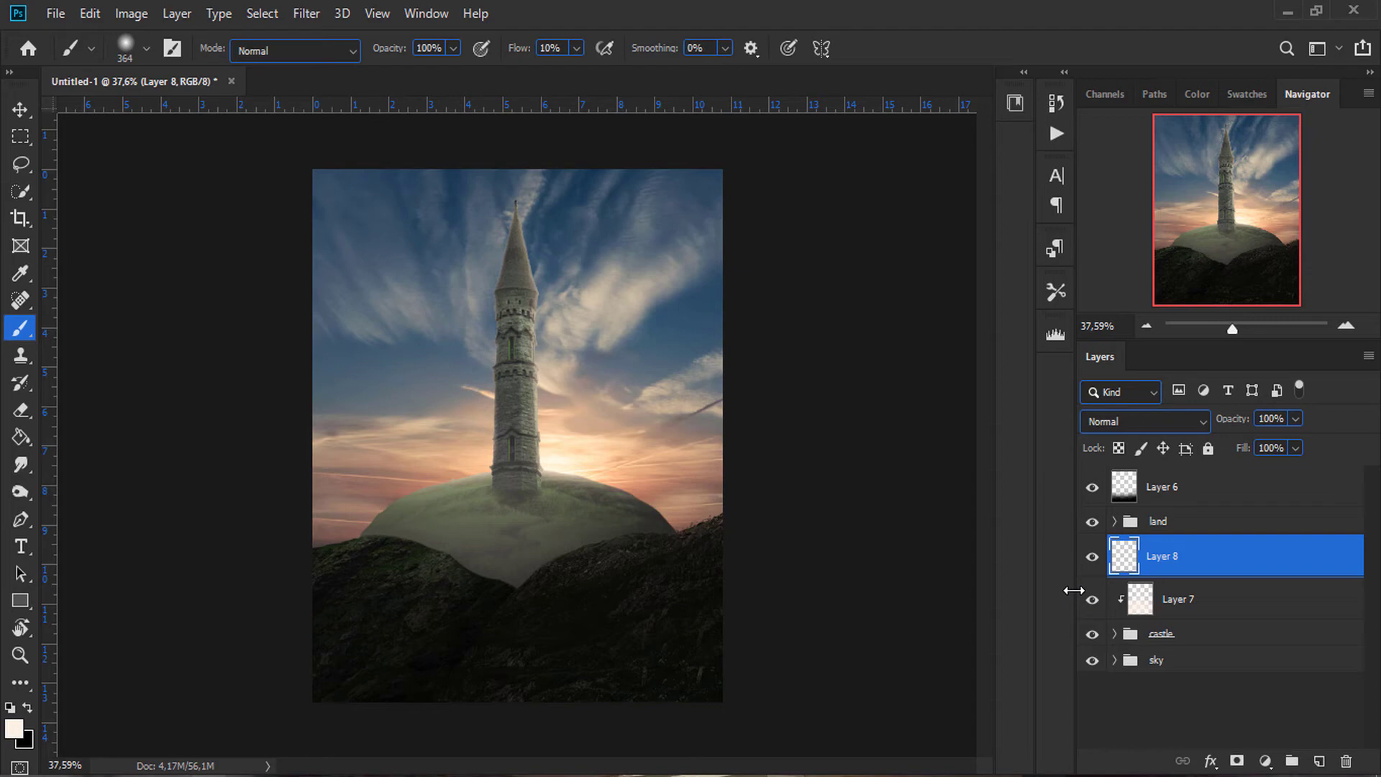
pyautogui.scroll(-1, 564, 555)
pyautogui.click(1180, 598)
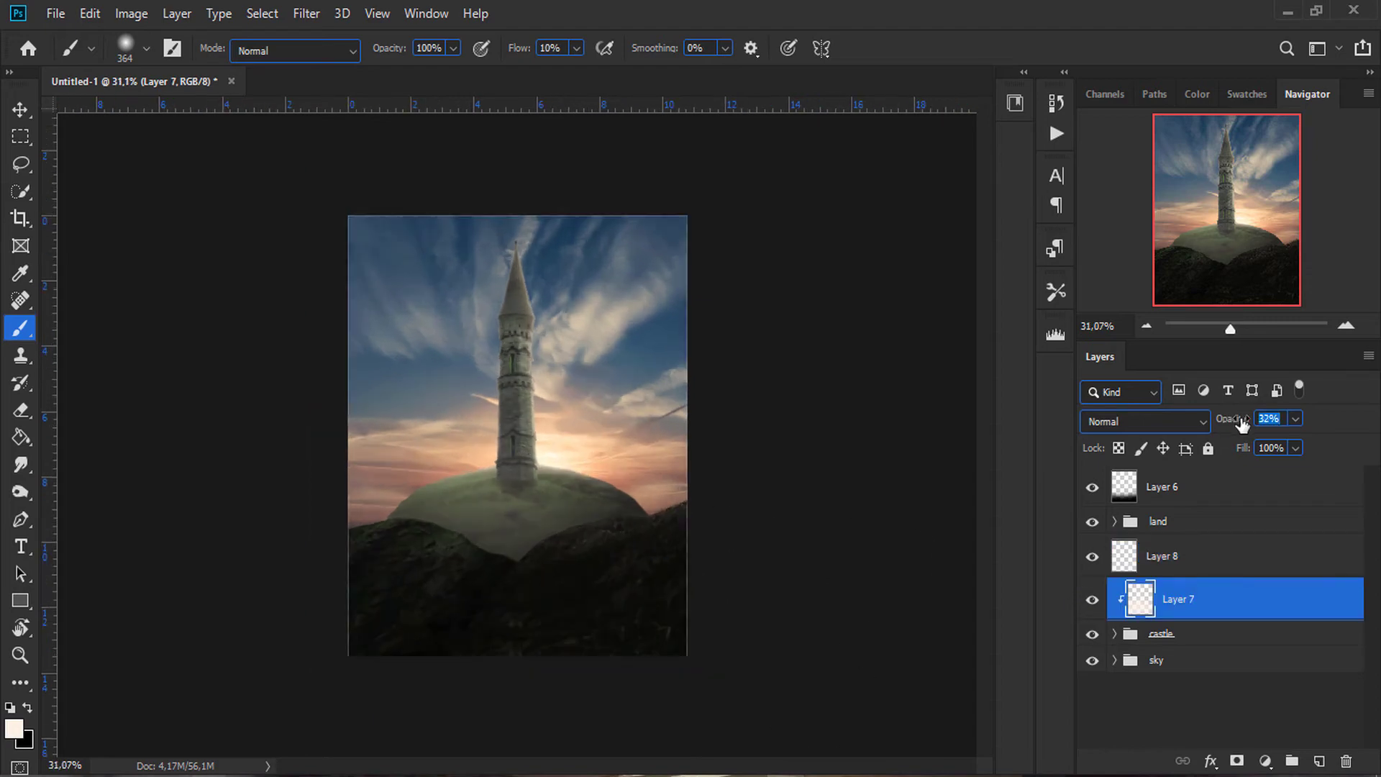
# Step: Add a Hue/Saturation 4 adjustment clipped to the sky group and boost saturation
pyautogui.click(1156, 660)
pyautogui.click(1266, 762)
pyautogui.click(1265, 562)
pyautogui.moveTo(831, 495)
pyautogui.mouseDown()
pyautogui.moveTo(852, 495)
pyautogui.moveTo(817, 533)
pyautogui.mouseUp()
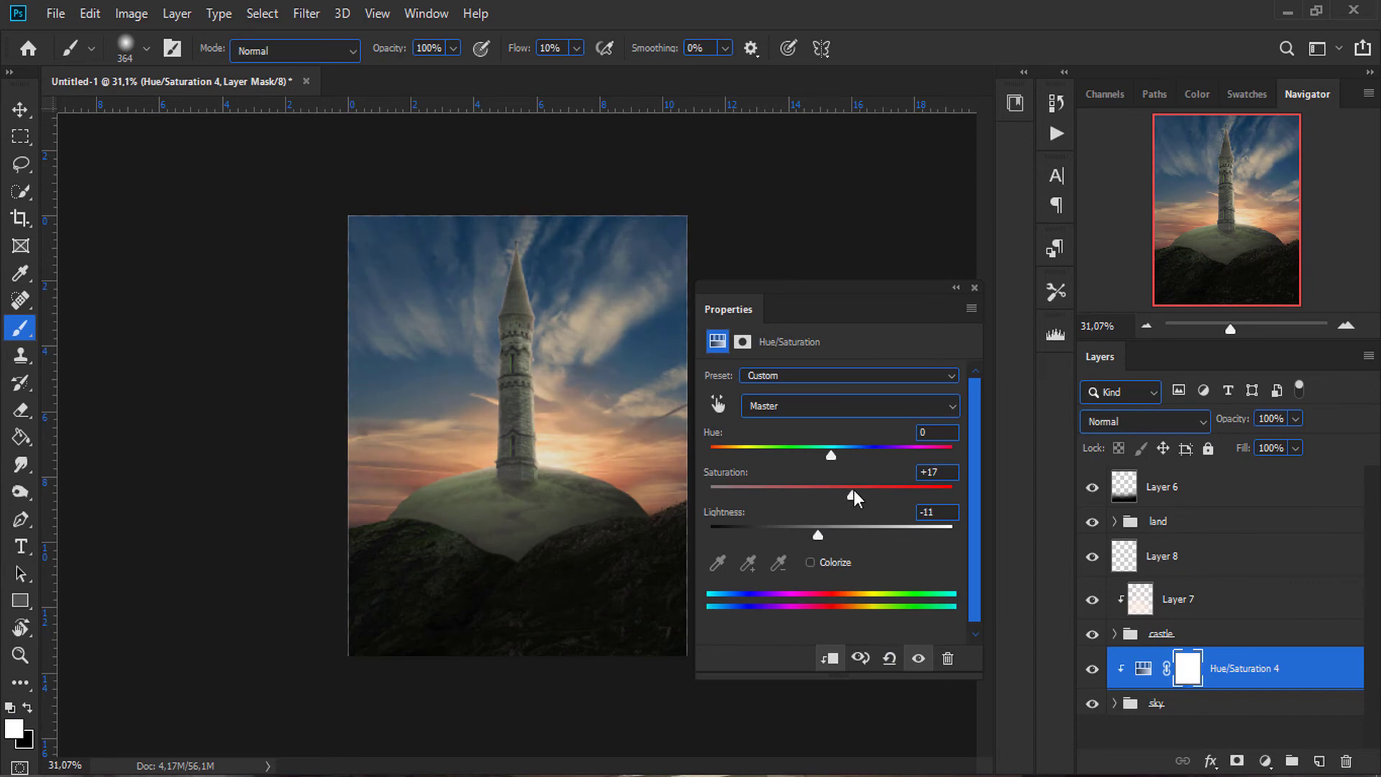
# Step: Brush fog over the mound on Layer 8 and set it to Overlay blend mode
pyautogui.click(975, 287)
pyautogui.click(1093, 601)
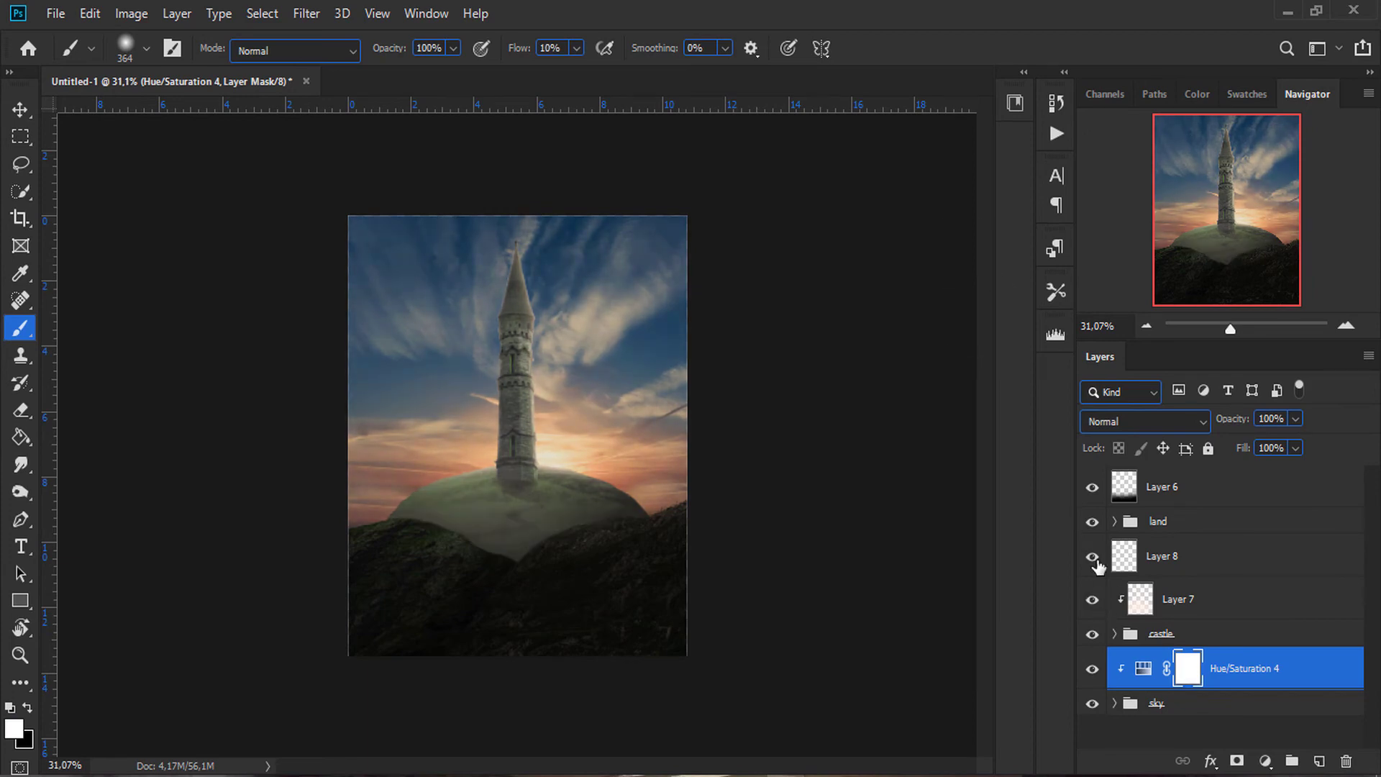
pyautogui.click(1159, 558)
pyautogui.moveTo(648, 496); pyautogui.dragTo(302, 499)
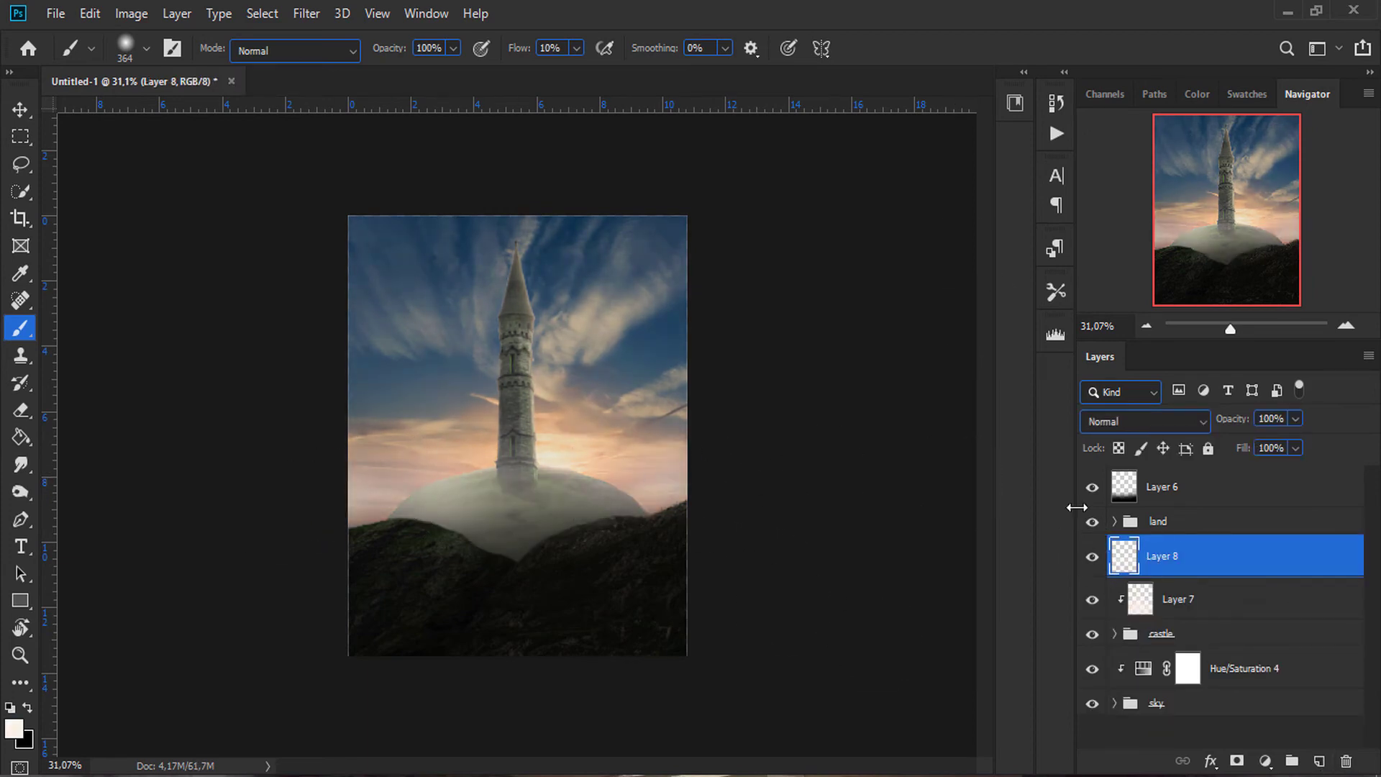
pyautogui.click(1144, 421)
pyautogui.click(1111, 520)
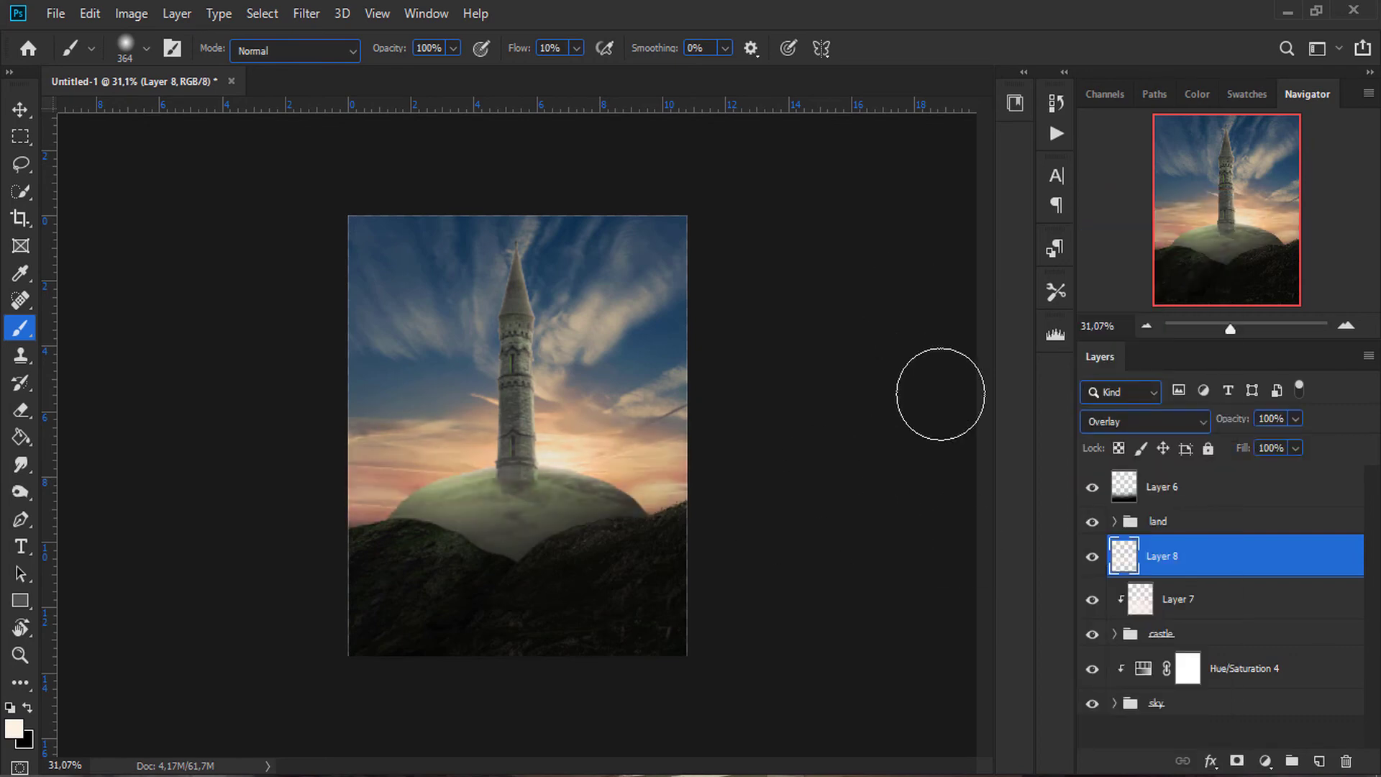
# Step: Select Layer 7's mist, then set Layer 6's bottom shading to 50% opacity
pyautogui.click(1183, 600)
pyautogui.scroll(-2, 539, 648)
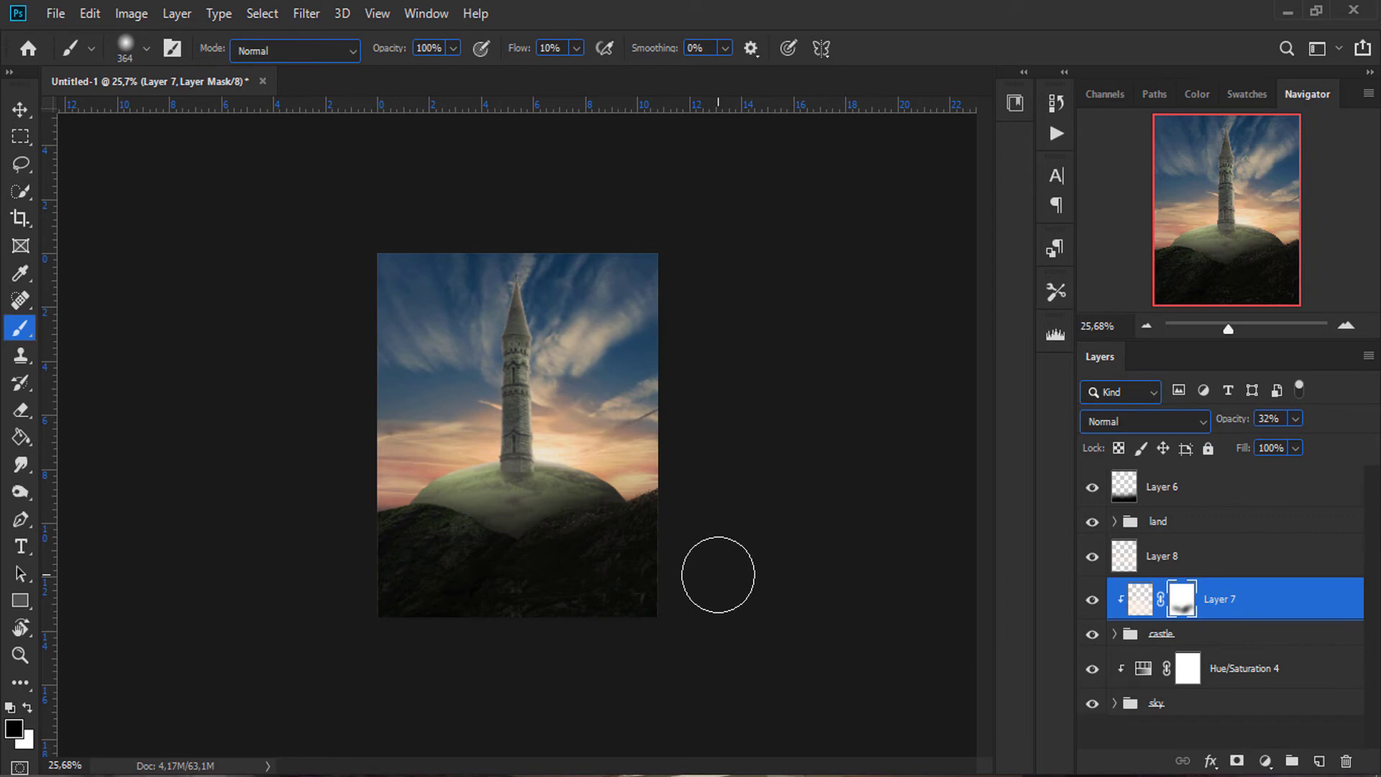
pyautogui.press('v')
pyautogui.scroll(1, 678, 626)
pyautogui.click(1162, 487)
pyautogui.moveTo(1233, 418)
pyautogui.mouseDown()
pyautogui.moveTo(1245, 429)
pyautogui.moveTo(1232, 430)
pyautogui.mouseUp()
pyautogui.click(879, 554)
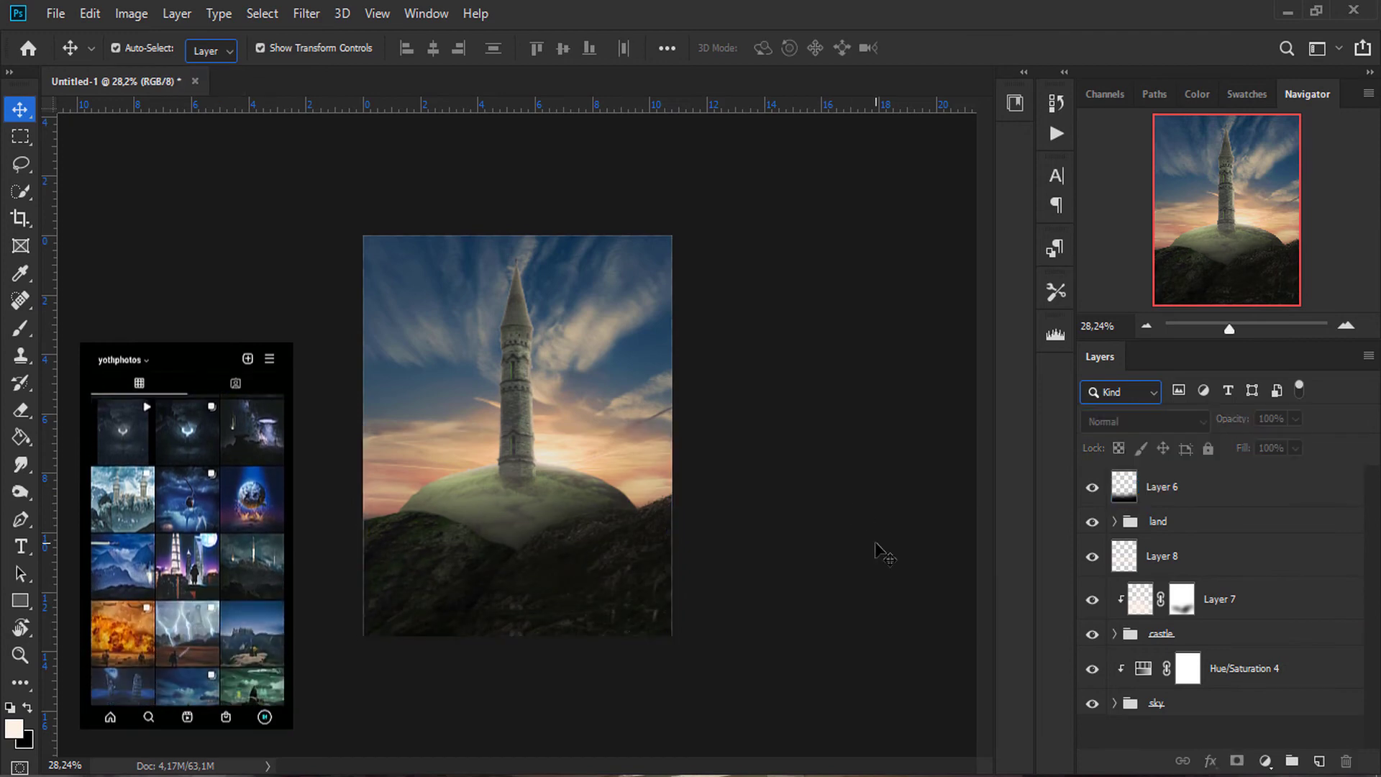
# Step: Toggle Layer 7's mist to compare, then select the sky-related layers
pyautogui.click(1092, 601)
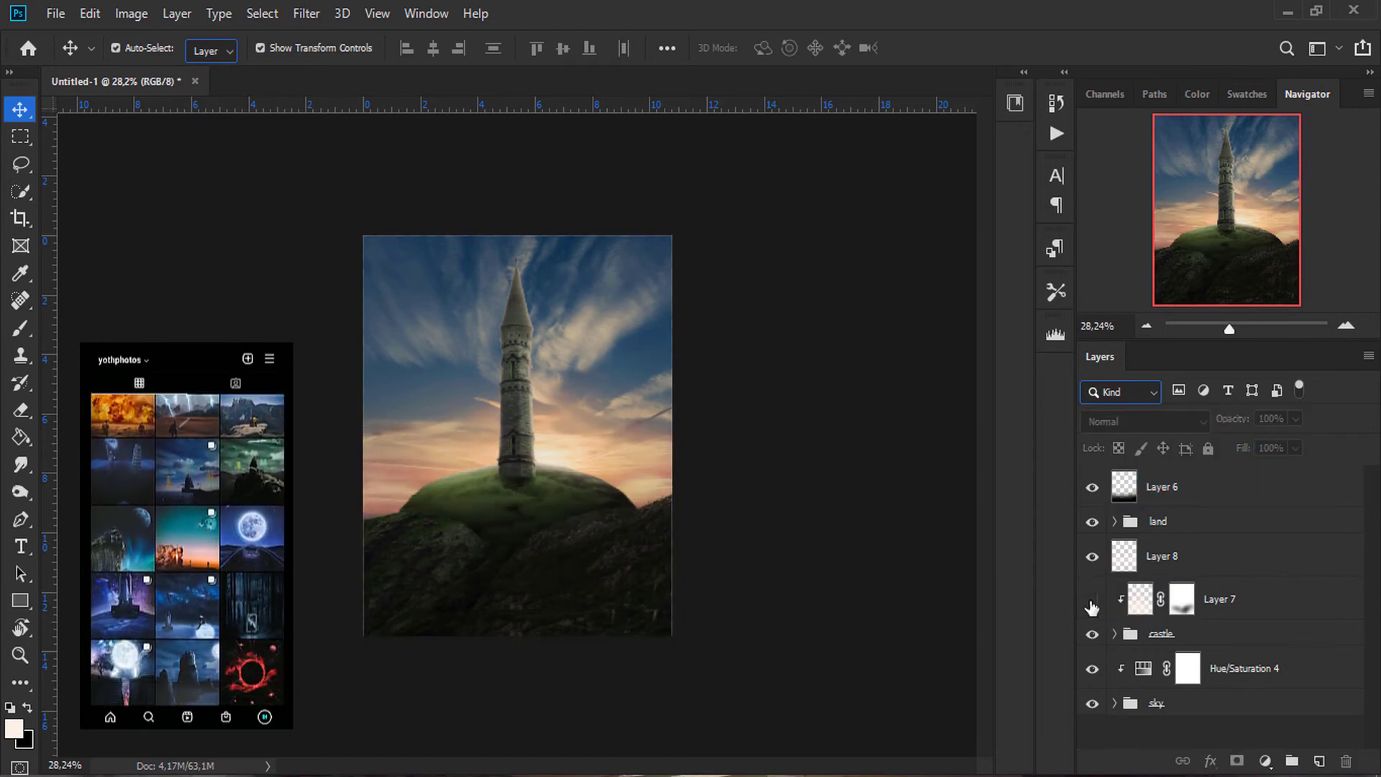
pyautogui.click(1216, 600)
pyautogui.click(1180, 703)
pyautogui.keyDown('shift'); pyautogui.click(1237, 668); pyautogui.keyUp('shift')
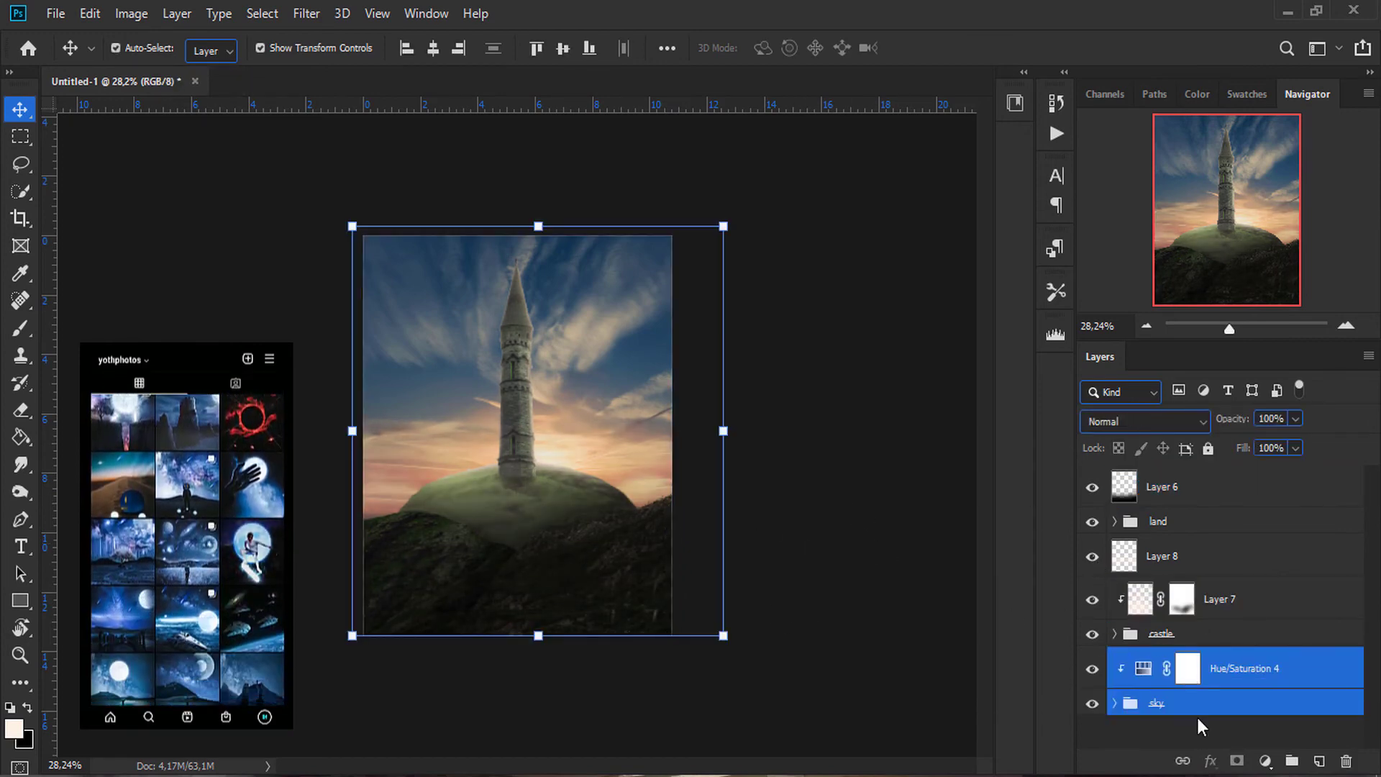
pyautogui.click(1200, 727)
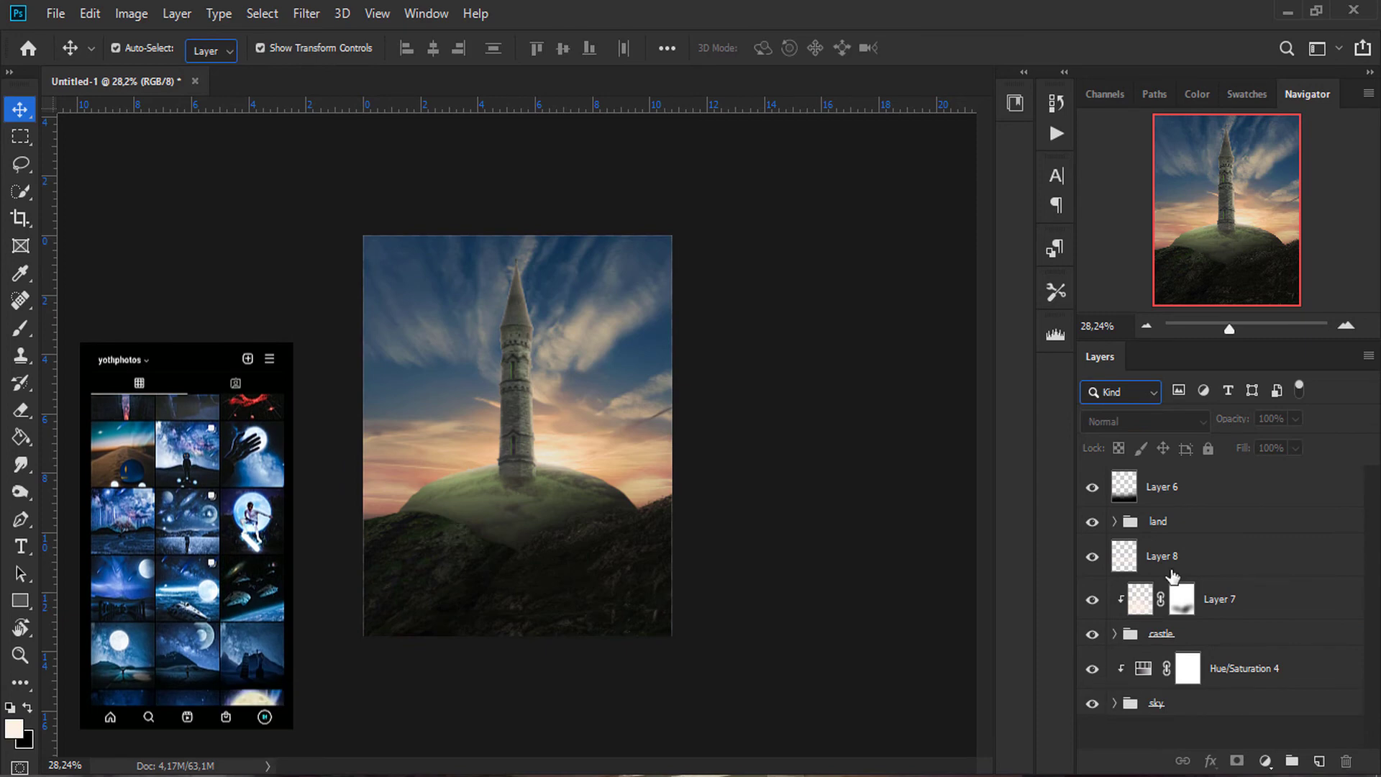
pyautogui.click(1175, 524)
pyautogui.click(1184, 487)
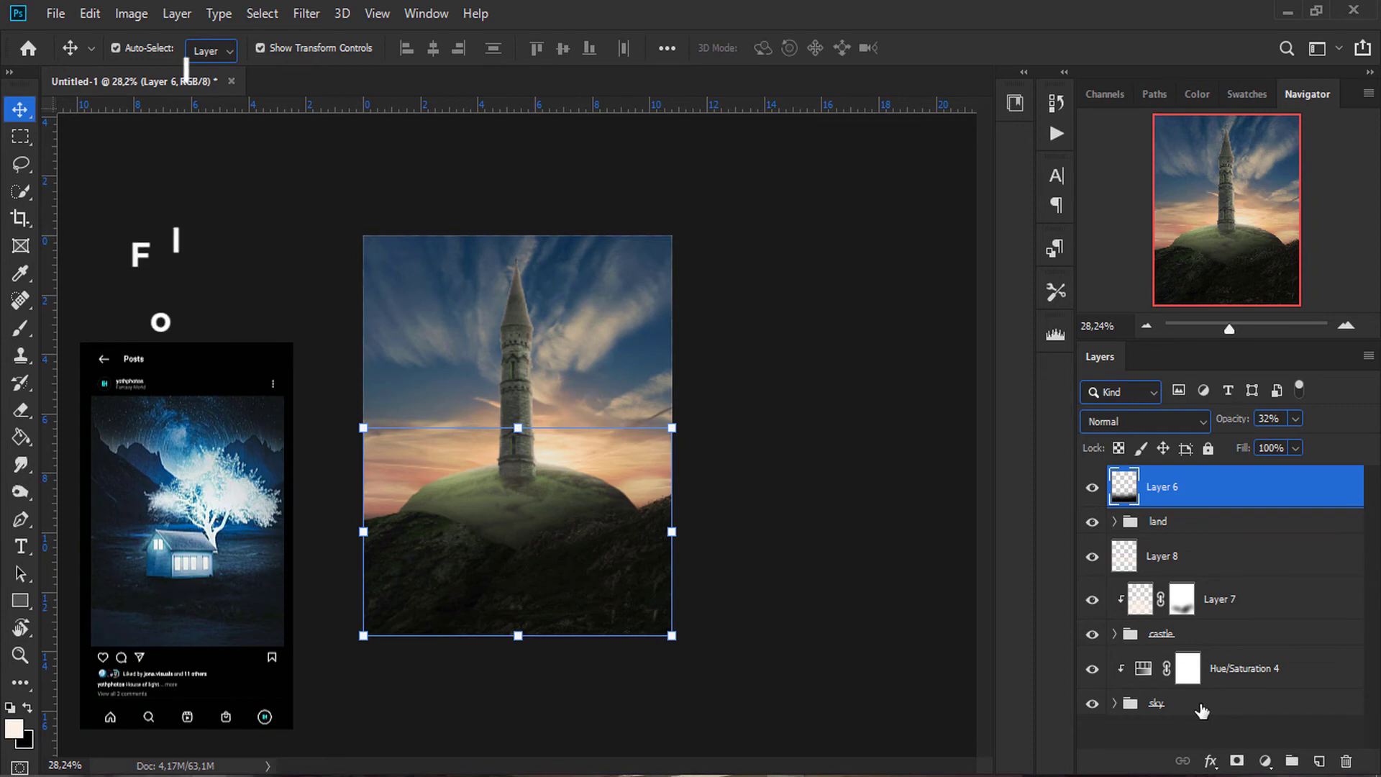
pyautogui.click(1162, 633)
# Step: Group the sky layers as 'sky', then nest land, castle and sky into a group named edit
pyautogui.hotkey('ctrl', 'g')
pyautogui.doubleClick(1165, 573)
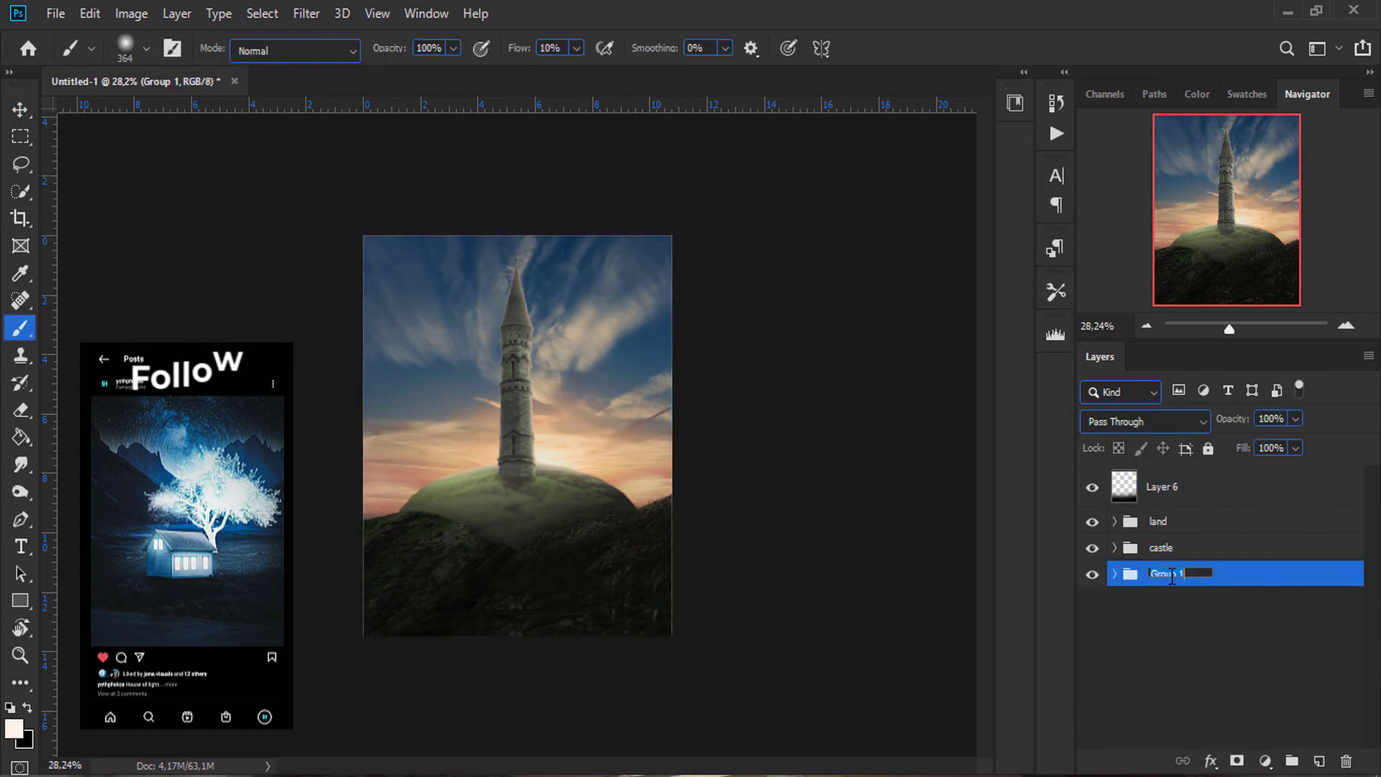
pyautogui.write('sky')
pyautogui.click(1165, 487)
pyautogui.press('Delete')
pyautogui.doubleClick(1160, 478)
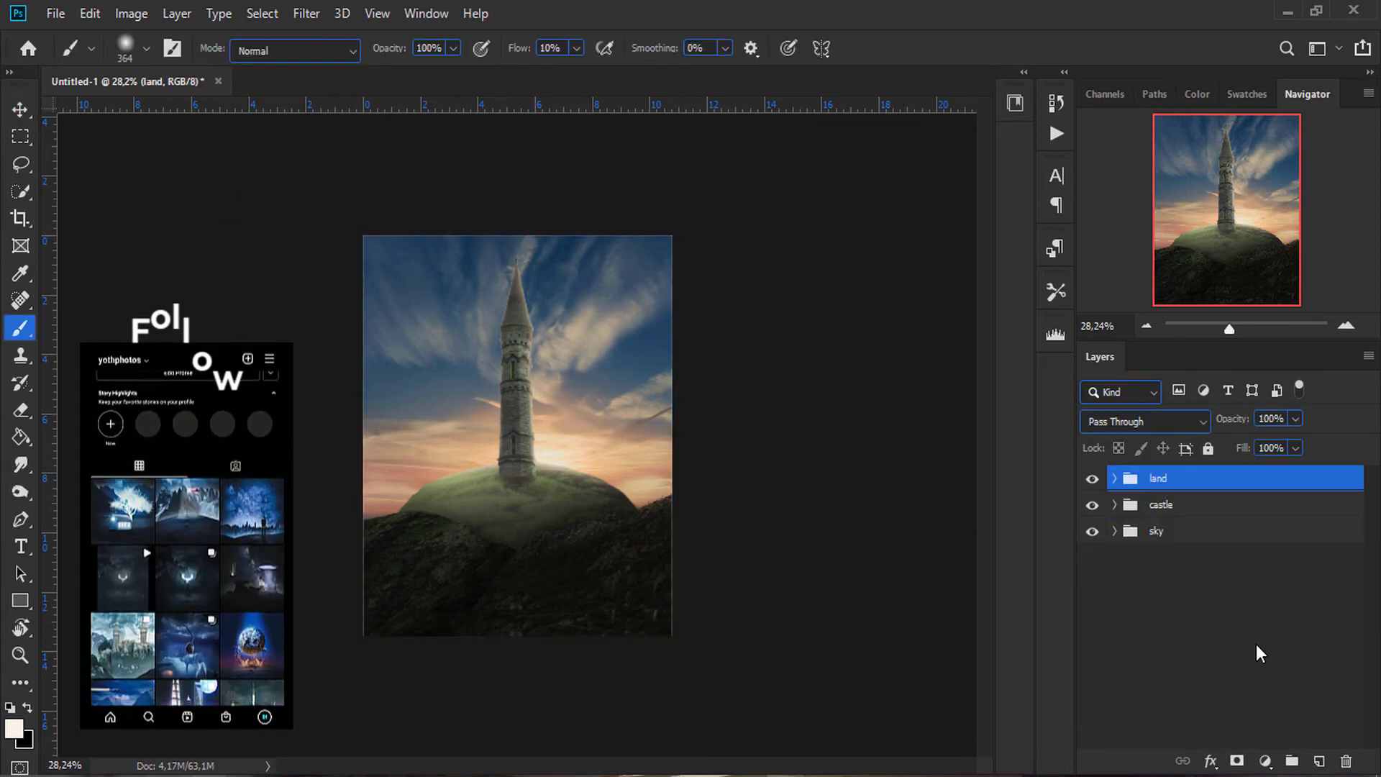
pyautogui.keyDown('shift'); pyautogui.click(1156, 531); pyautogui.keyUp('shift')
pyautogui.hotkey('ctrl', 'g')
# Step: Duplicate the edit group, hide the original, and convert the copy's layers to smart objects
pyautogui.hotkey('ctrl', 'z')
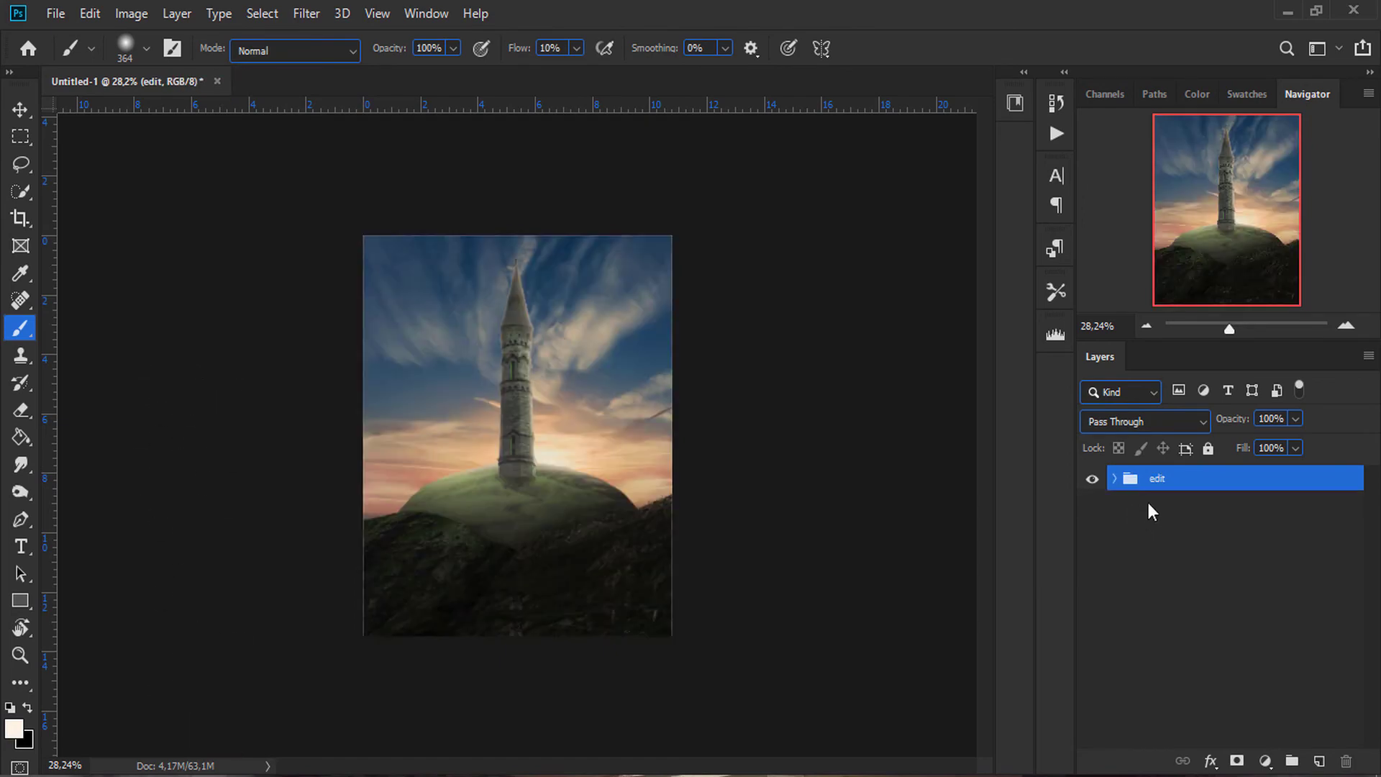
pyautogui.hotkey('ctrl', 'j')
pyautogui.click(1115, 478)
pyautogui.rightClick(1189, 504)
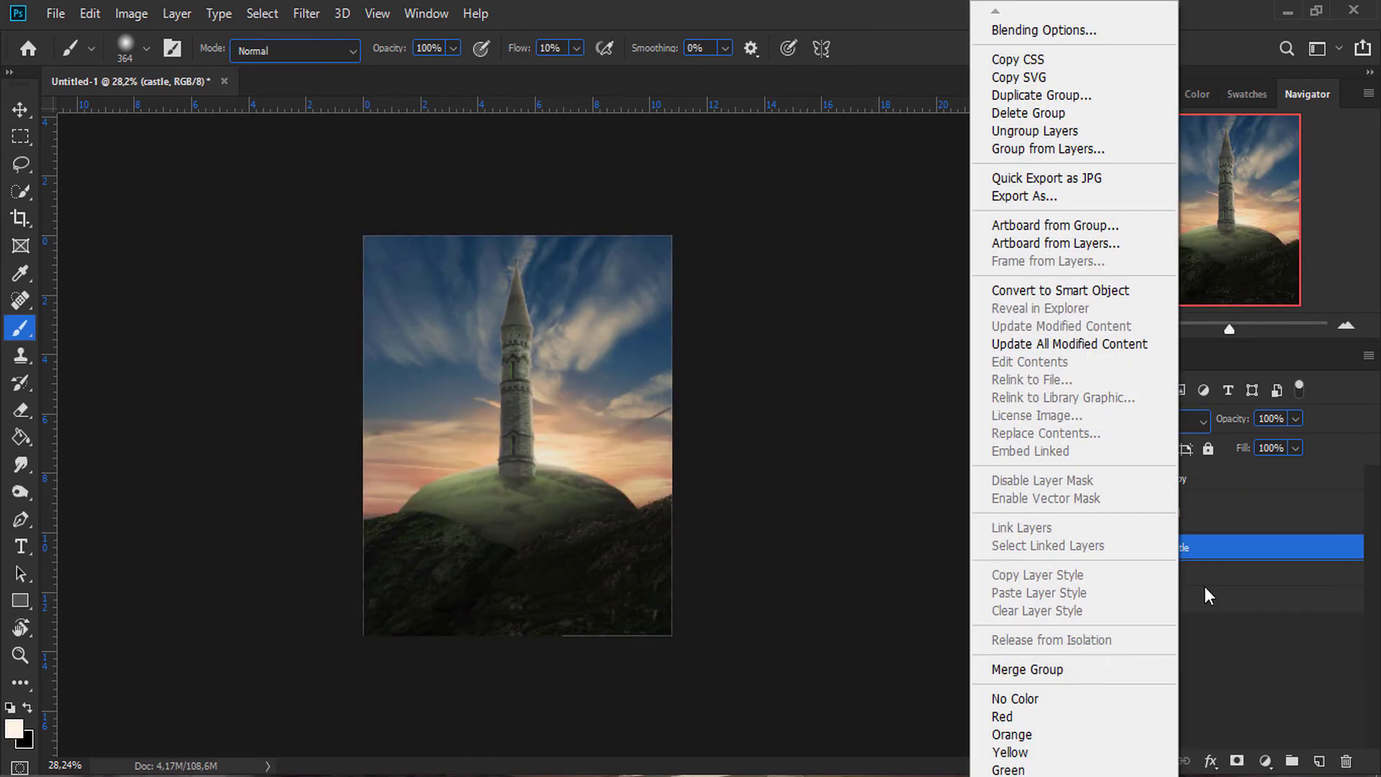
pyautogui.rightClick(1220, 599)
pyautogui.click(1171, 633)
# Step: Apply a Gaussian Blur with radius 4 to the land smart object
pyautogui.click(1194, 518)
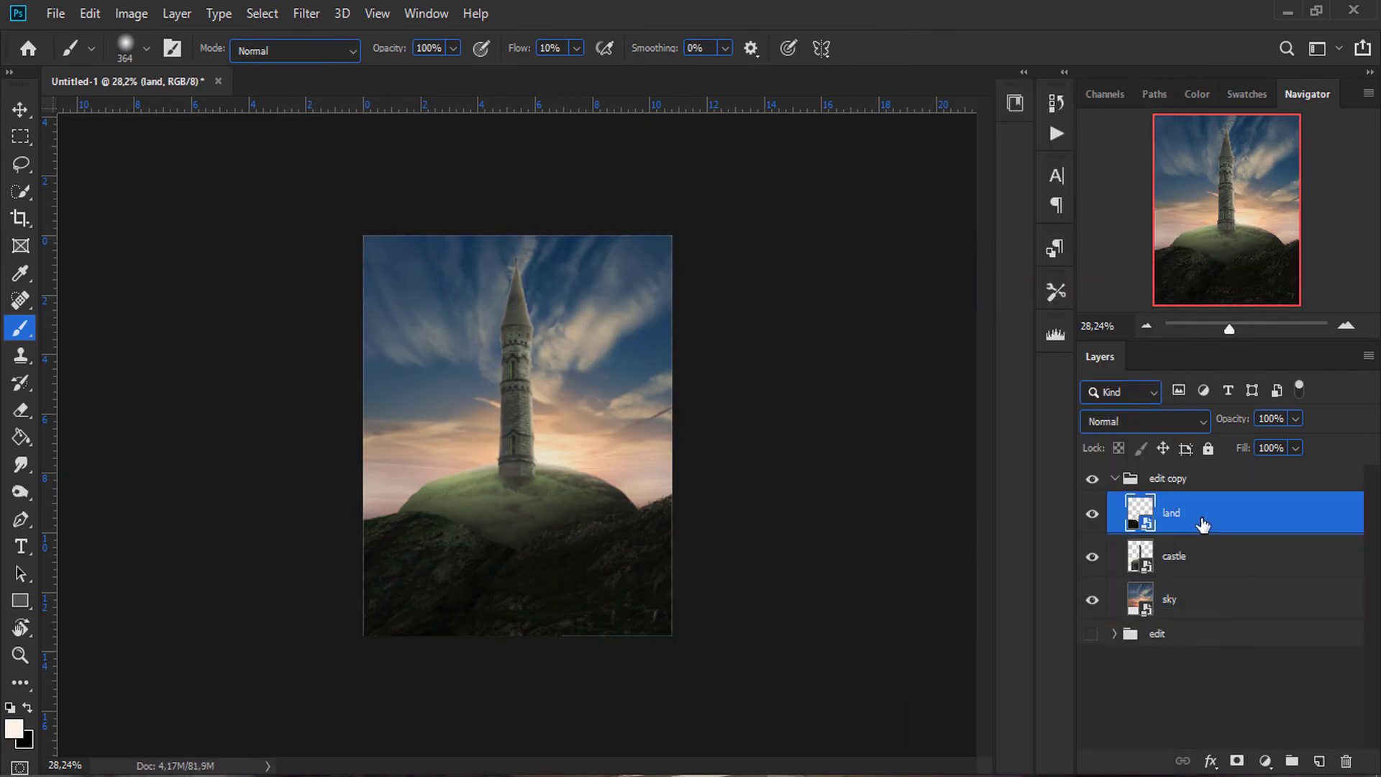
pyautogui.click(306, 13)
pyautogui.click(605, 308)
pyautogui.write('4')
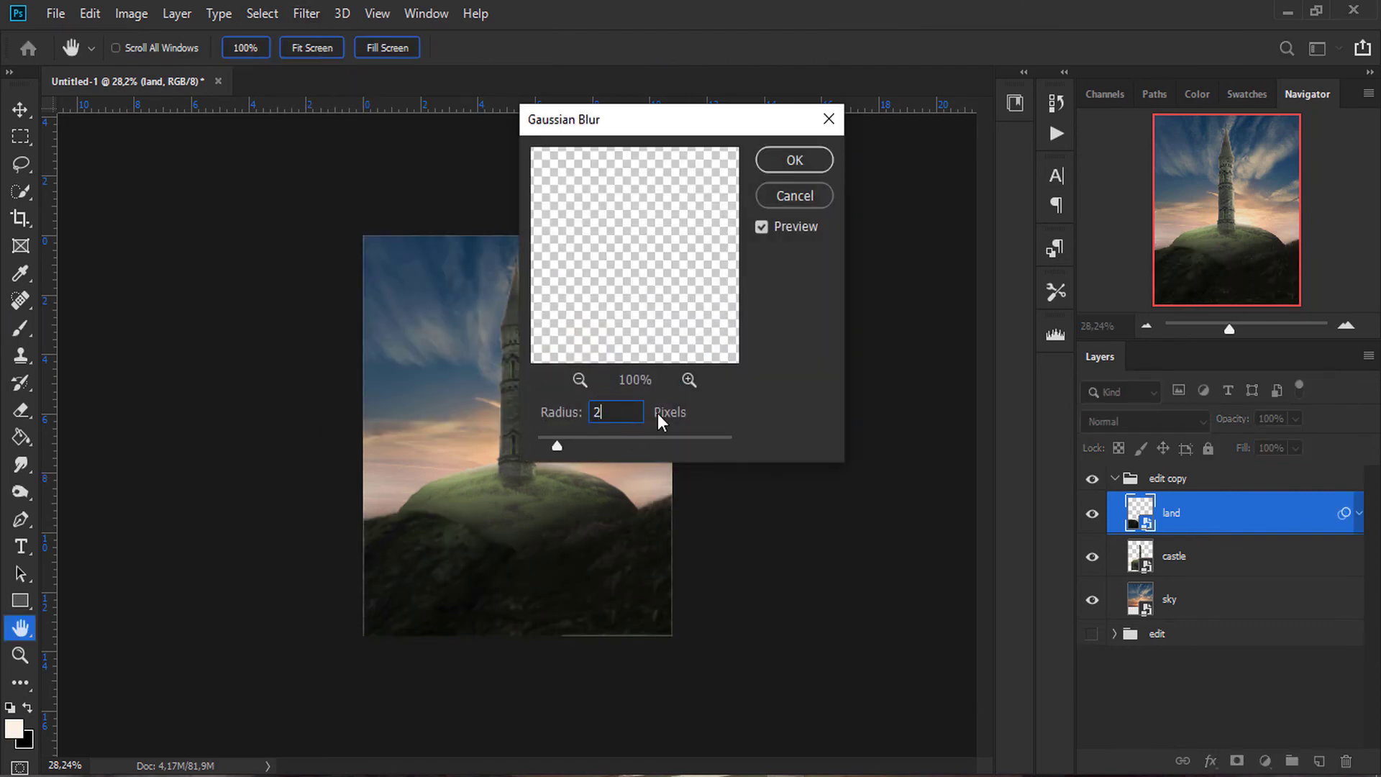
pyautogui.click(794, 159)
pyautogui.hotkey('ctrl', '0')
pyautogui.press('b')
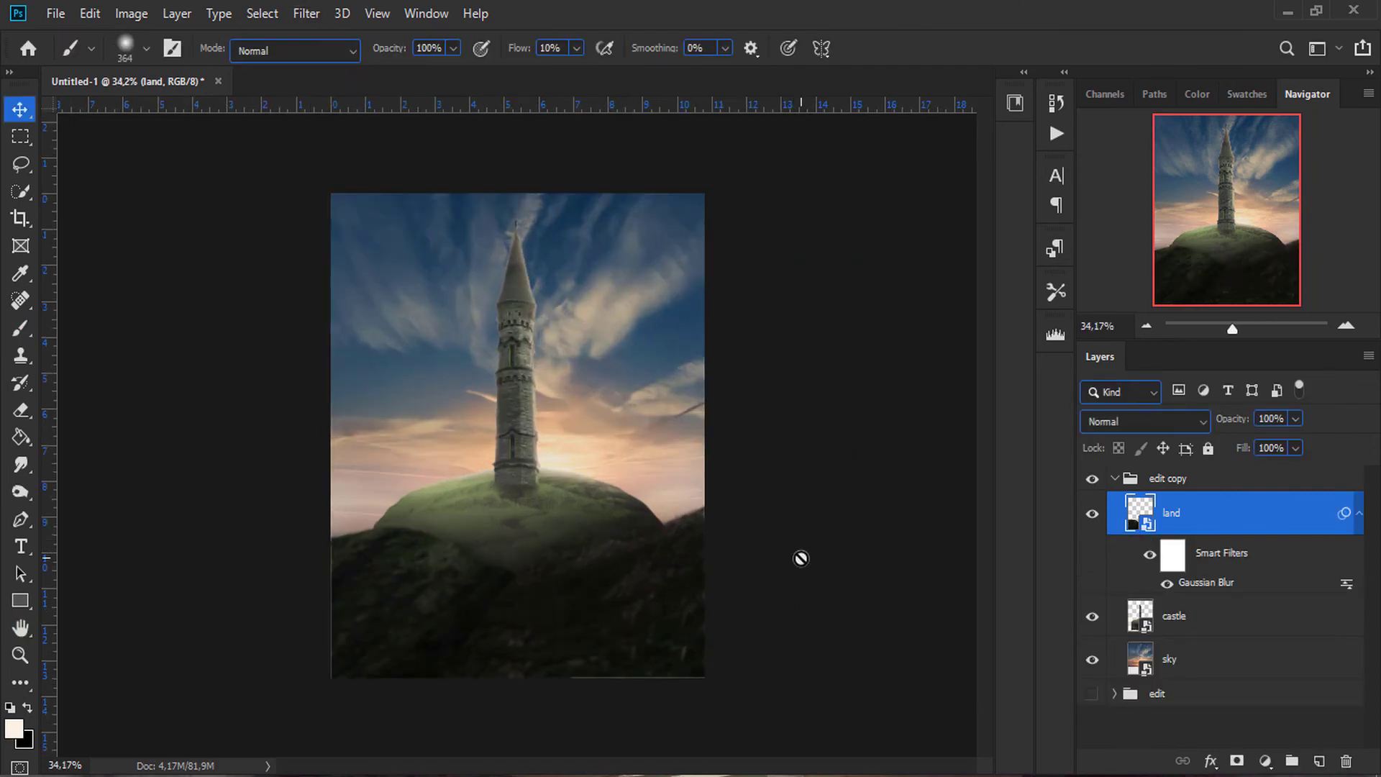
pyautogui.press('v')
# Step: Boost the castle smart object's clarity with the Camera Raw Filter
pyautogui.click(1123, 616)
pyautogui.click(306, 13)
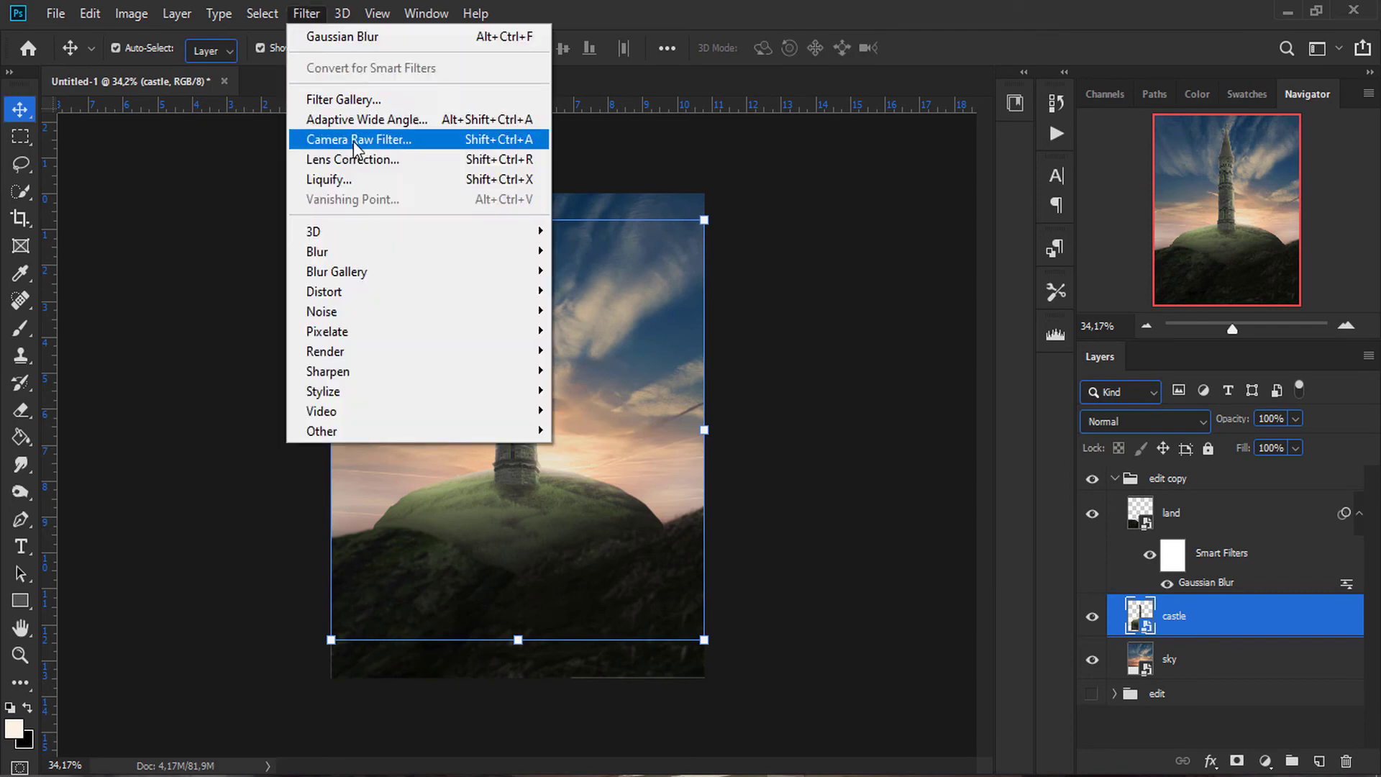
pyautogui.click(352, 141)
pyautogui.scroll(-3, 1054, 503)
pyautogui.moveTo(1054, 572); pyautogui.dragTo(1079, 572)
pyautogui.press('Return')
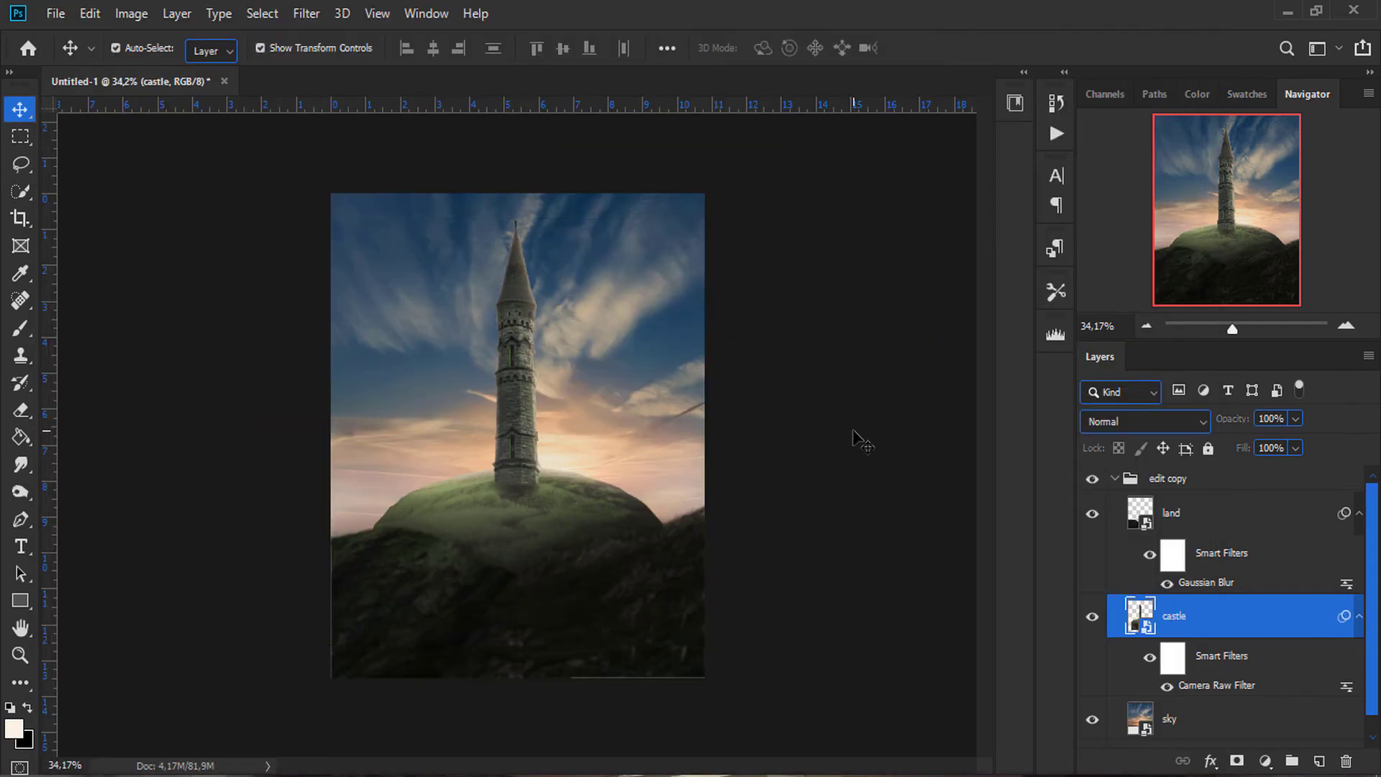
pyautogui.click(1123, 483)
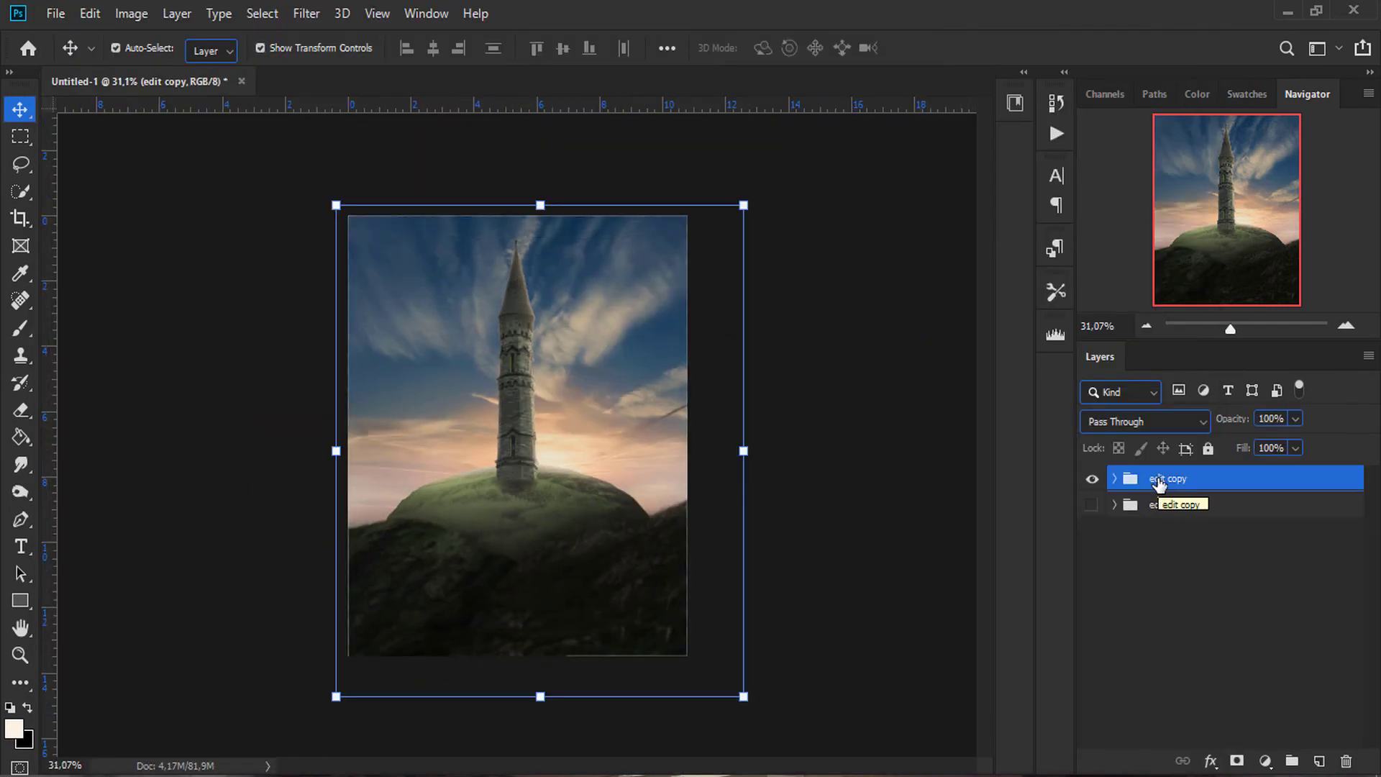
pyautogui.rightClick(1161, 500)
# Step: Make merged Layer 9 a smart object and tweak its Camera Raw highlights, whites and blacks
pyautogui.click(925, 283)
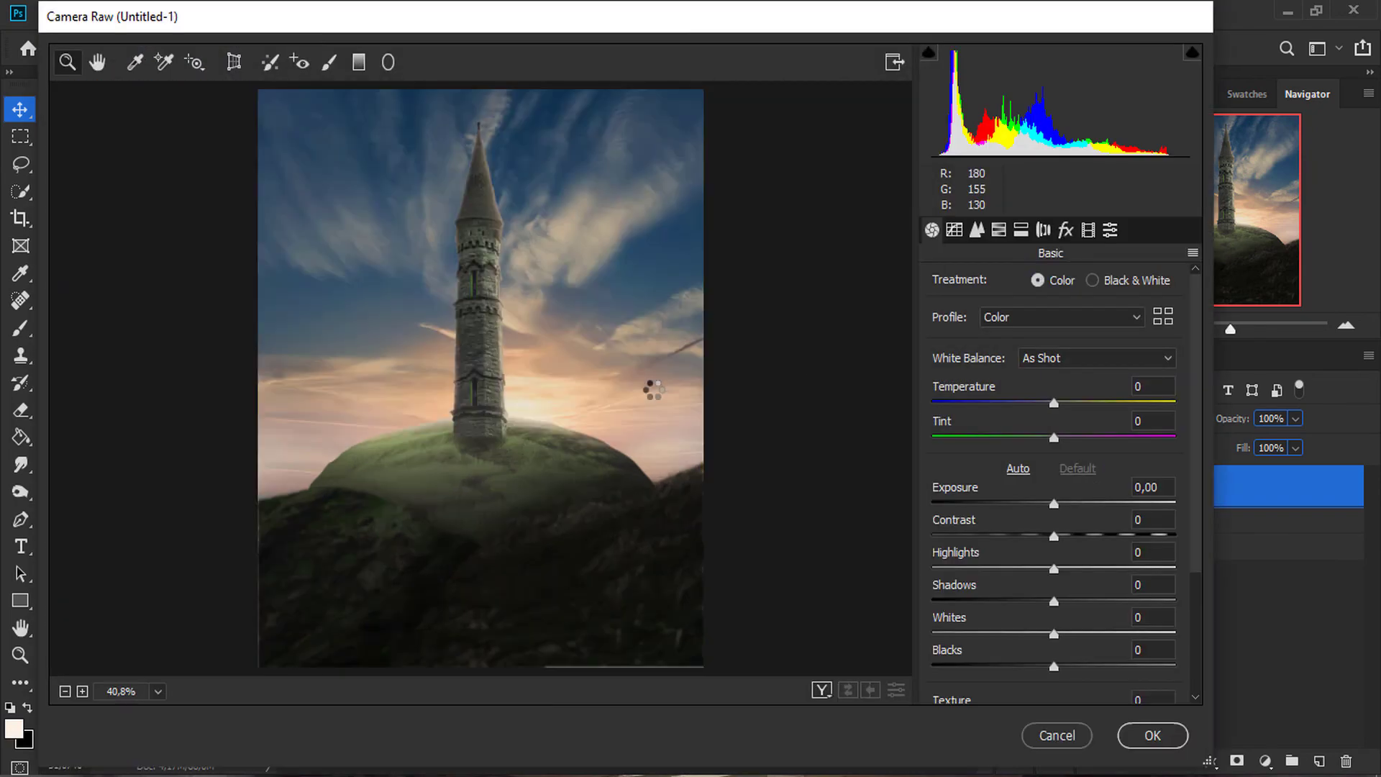
pyautogui.moveTo(1054, 569); pyautogui.dragTo(1063, 572)
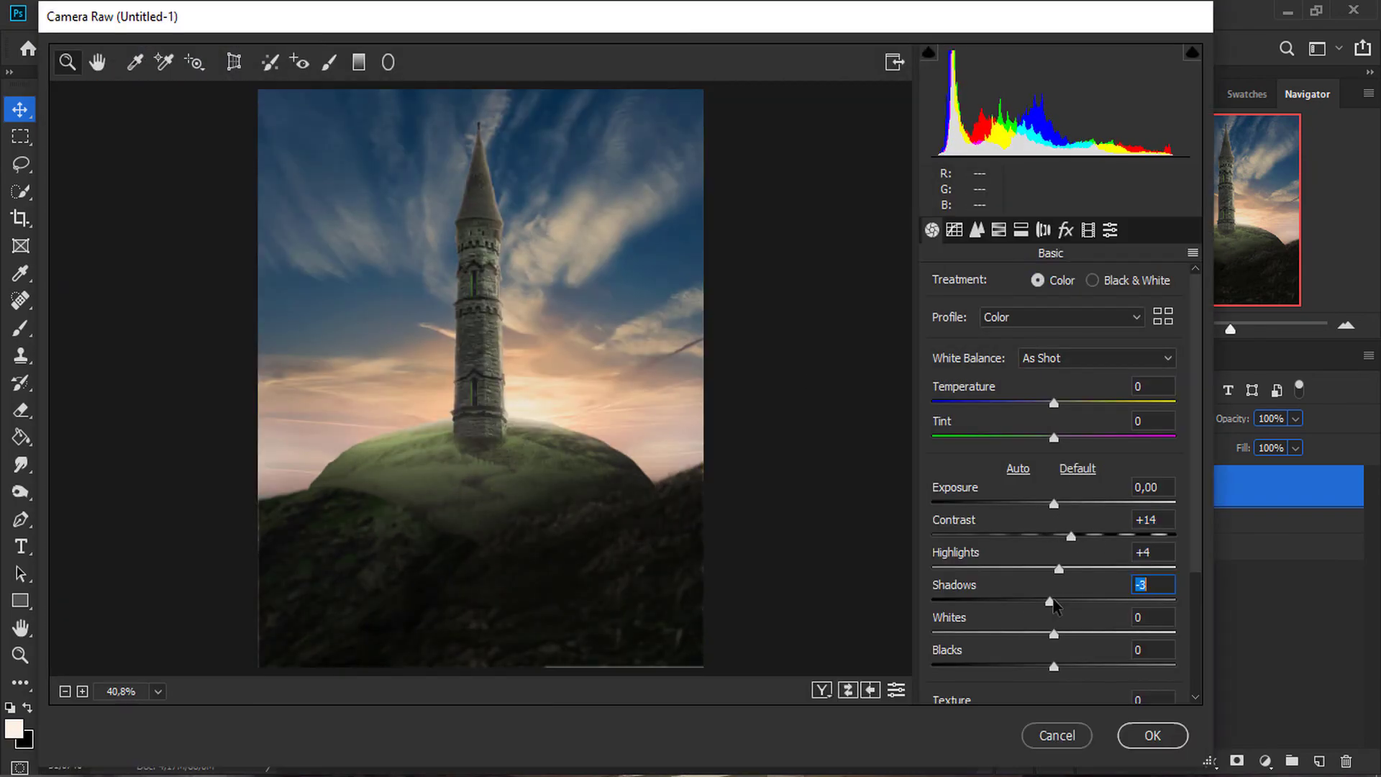
pyautogui.moveTo(1071, 633); pyautogui.dragTo(1066, 634)
pyautogui.moveTo(1055, 666); pyautogui.dragTo(1047, 667)
pyautogui.scroll(-2, 1051, 633)
pyautogui.moveTo(1054, 565)
pyautogui.mouseDown()
pyautogui.moveTo(1097, 604)
pyautogui.moveTo(1059, 617)
pyautogui.mouseUp()
pyautogui.scroll(-1, 1058, 633)
pyautogui.moveTo(1055, 667); pyautogui.dragTo(1063, 668)
# Step: Shape the Tone Curve: lower the midtones and upper curve, lift the black point
pyautogui.click(954, 230)
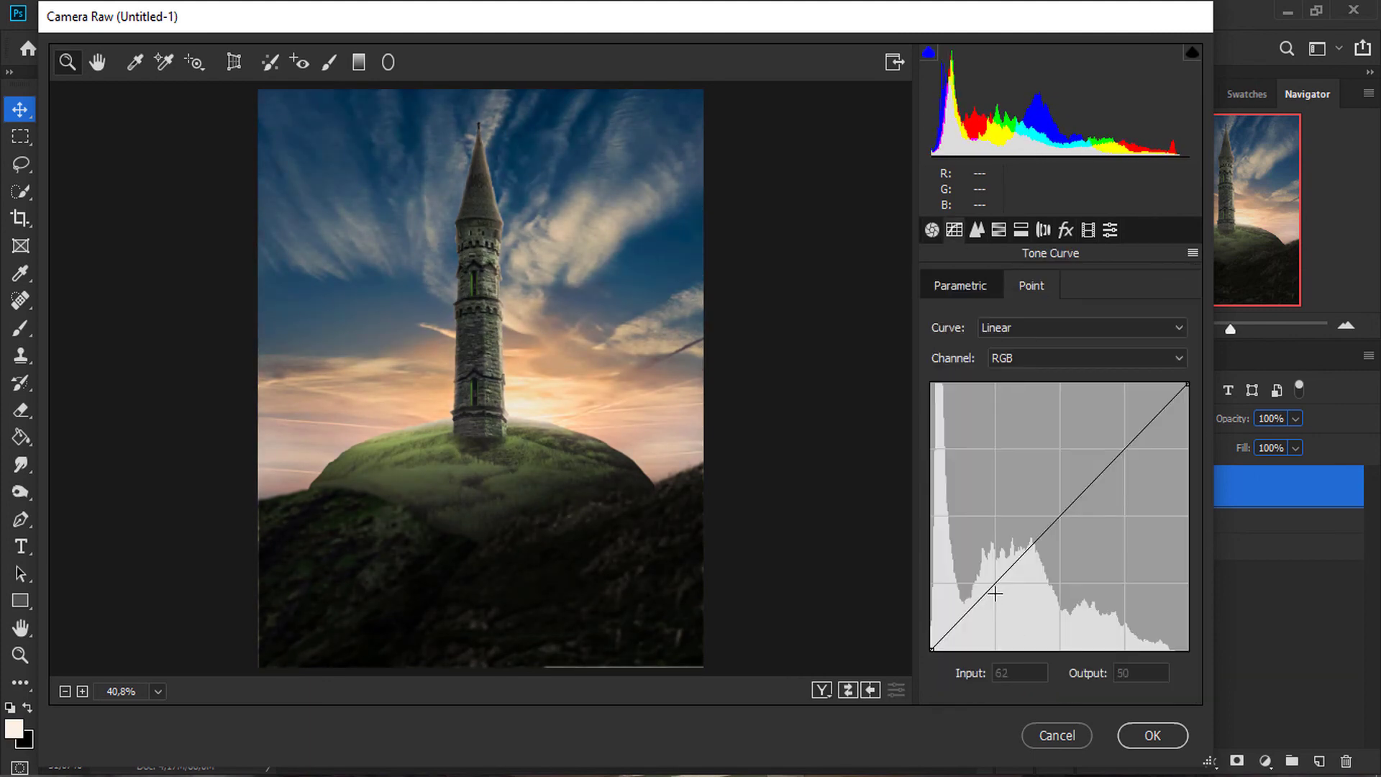
pyautogui.moveTo(996, 584); pyautogui.dragTo(1004, 592)
pyautogui.moveTo(932, 649); pyautogui.dragTo(933, 638)
pyautogui.moveTo(1067, 508); pyautogui.dragTo(1067, 521)
# Step: In HSL, brighten the luminance of the blue sky and orange sunset
pyautogui.hotkey('ctrl', 'alt', '4')
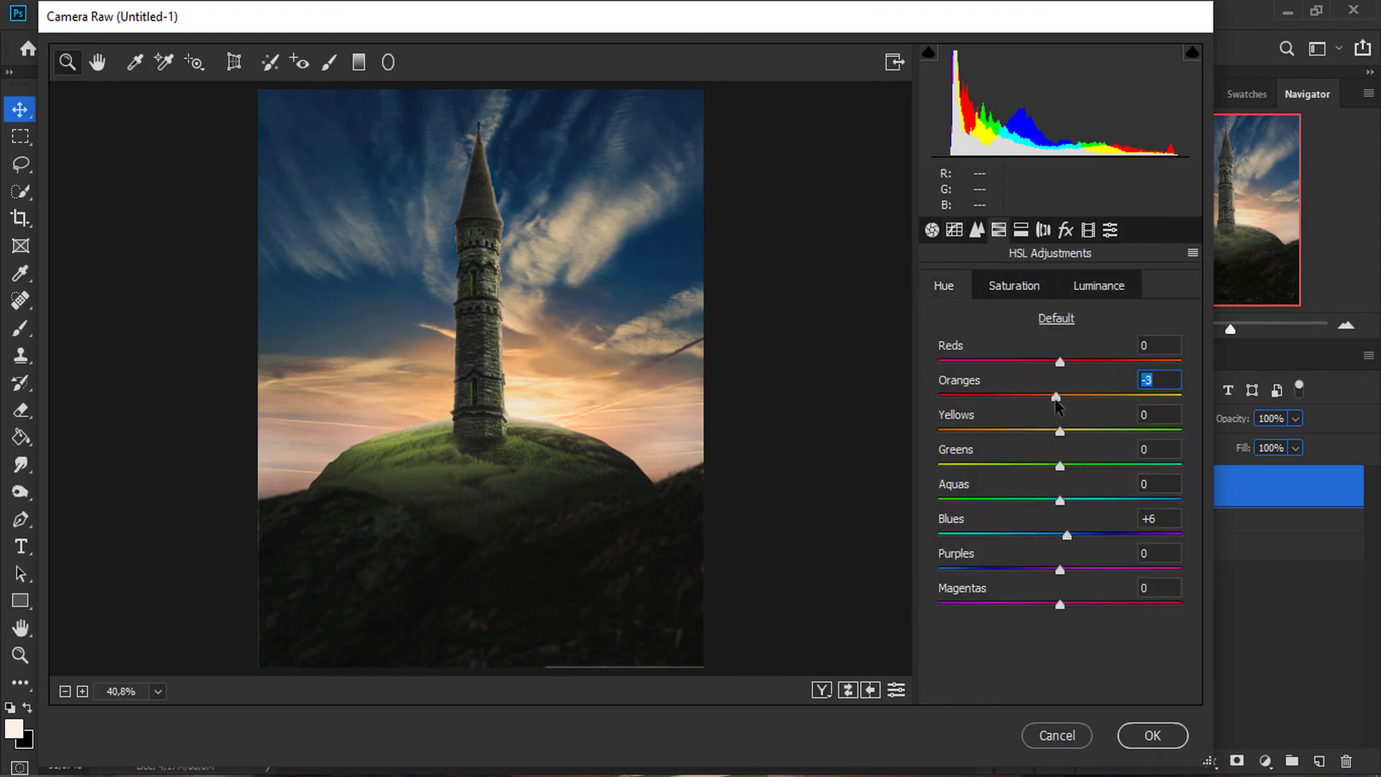
pyautogui.click(1014, 286)
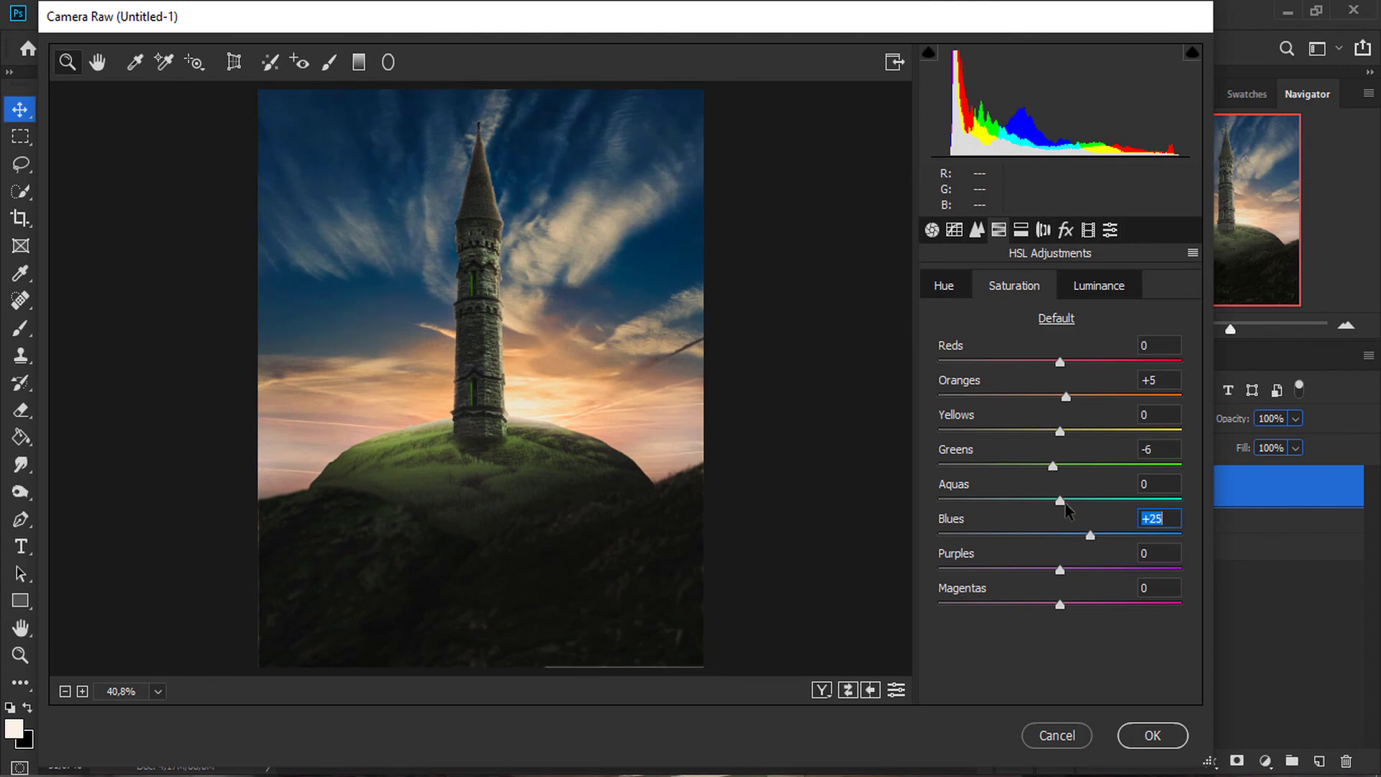
pyautogui.click(1099, 285)
pyautogui.moveTo(1060, 534); pyautogui.dragTo(1088, 536)
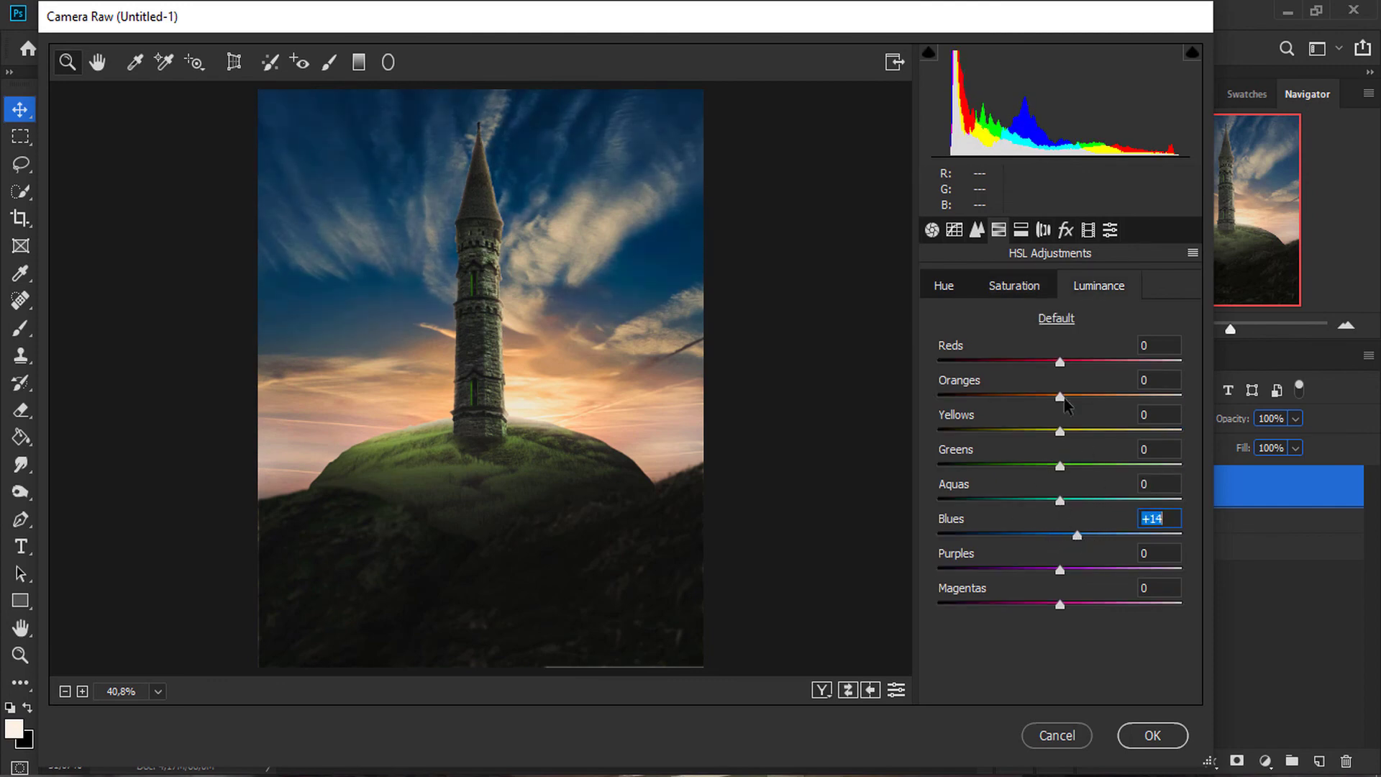
pyautogui.moveTo(1061, 397); pyautogui.dragTo(1076, 397)
# Step: Split-tone warm orange highlights and softer blue shadows, balanced slightly toward highlights
pyautogui.click(1021, 229)
pyautogui.moveTo(939, 315); pyautogui.dragTo(1007, 349)
pyautogui.moveTo(940, 511)
pyautogui.mouseDown()
pyautogui.moveTo(1079, 476)
pyautogui.moveTo(1215, 472)
pyautogui.moveTo(1090, 476)
pyautogui.mouseUp()
pyautogui.moveTo(1059, 407); pyautogui.dragTo(1080, 407)
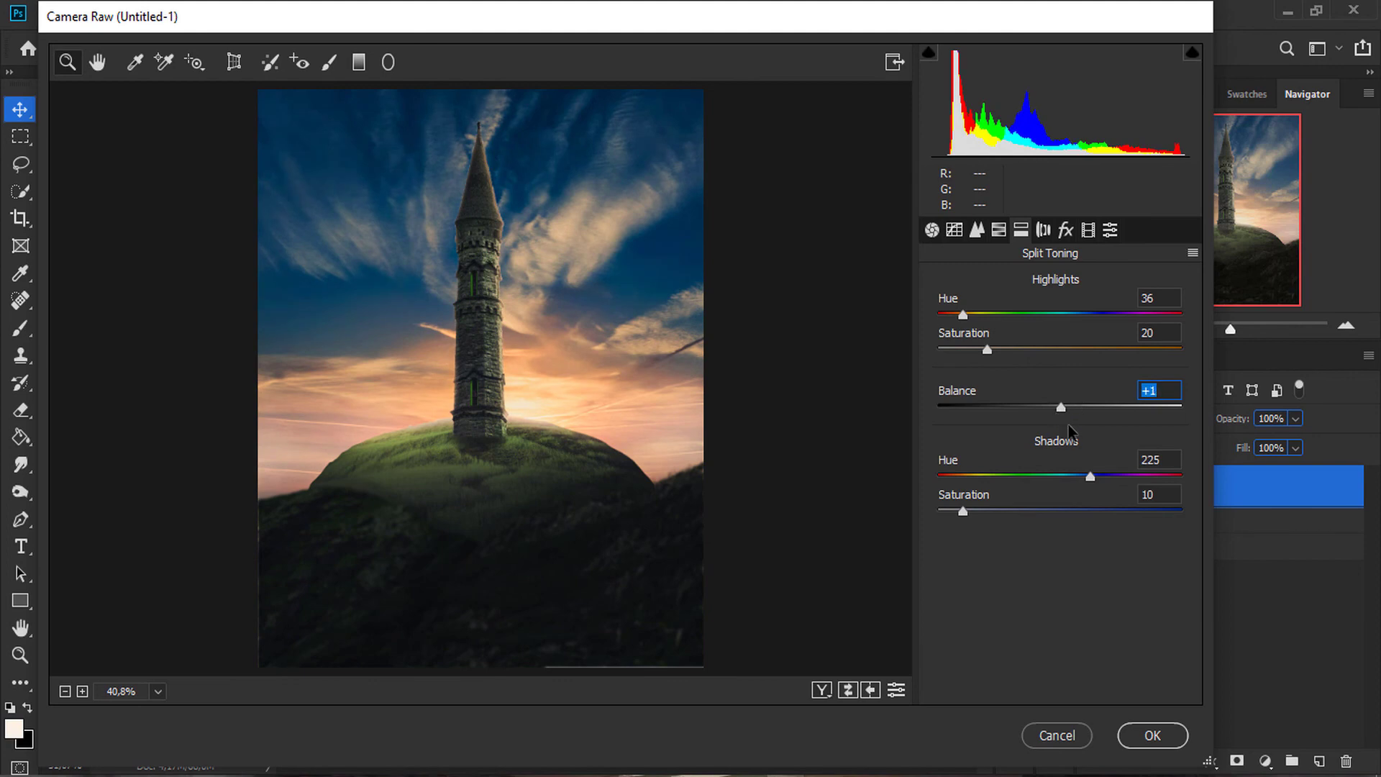
pyautogui.moveTo(962, 511); pyautogui.dragTo(958, 511)
pyautogui.moveTo(987, 349); pyautogui.dragTo(1009, 349)
# Step: In Calibration, shift the red and blue primary hues and lower green primary saturation
pyautogui.click(1088, 230)
pyautogui.moveTo(1060, 431); pyautogui.dragTo(1053, 431)
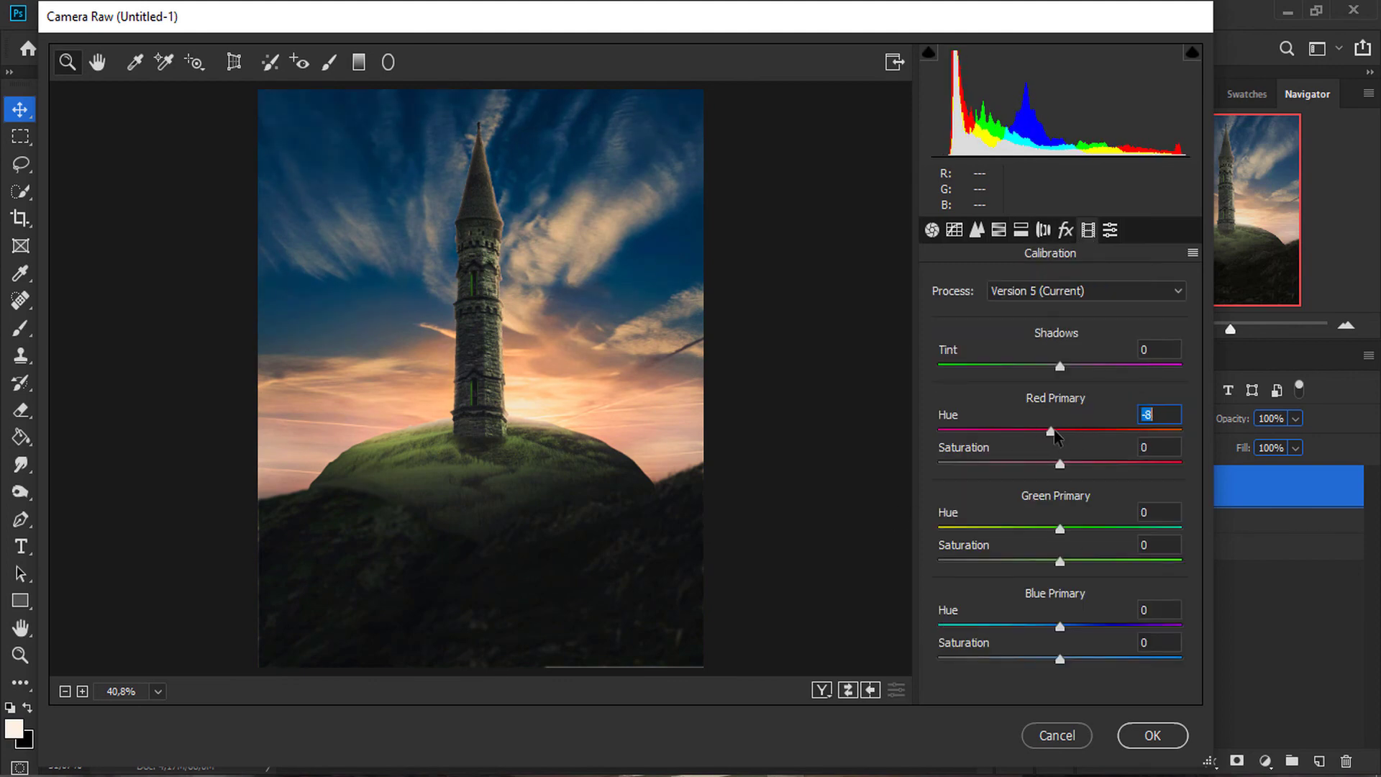
pyautogui.moveTo(1059, 560); pyautogui.dragTo(1061, 560)
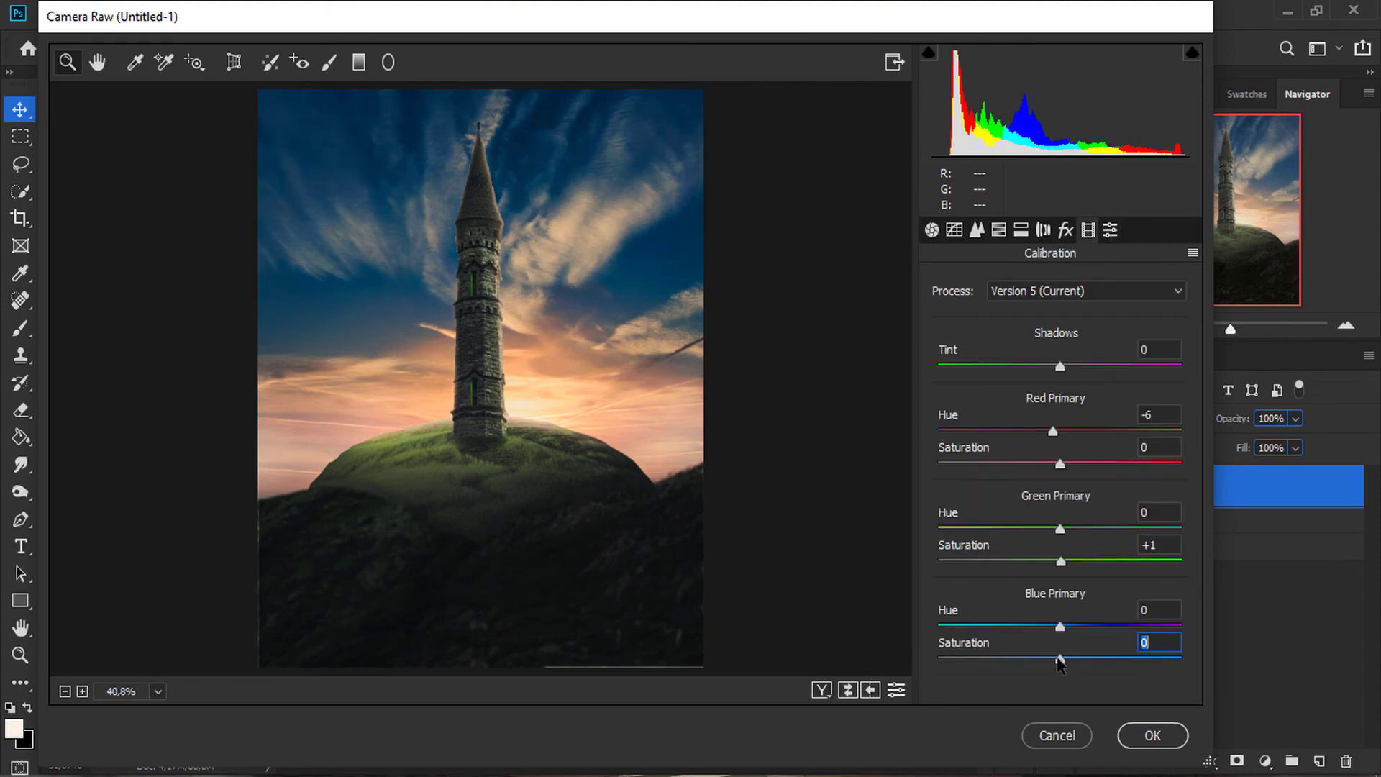
pyautogui.moveTo(1060, 626); pyautogui.dragTo(1044, 626)
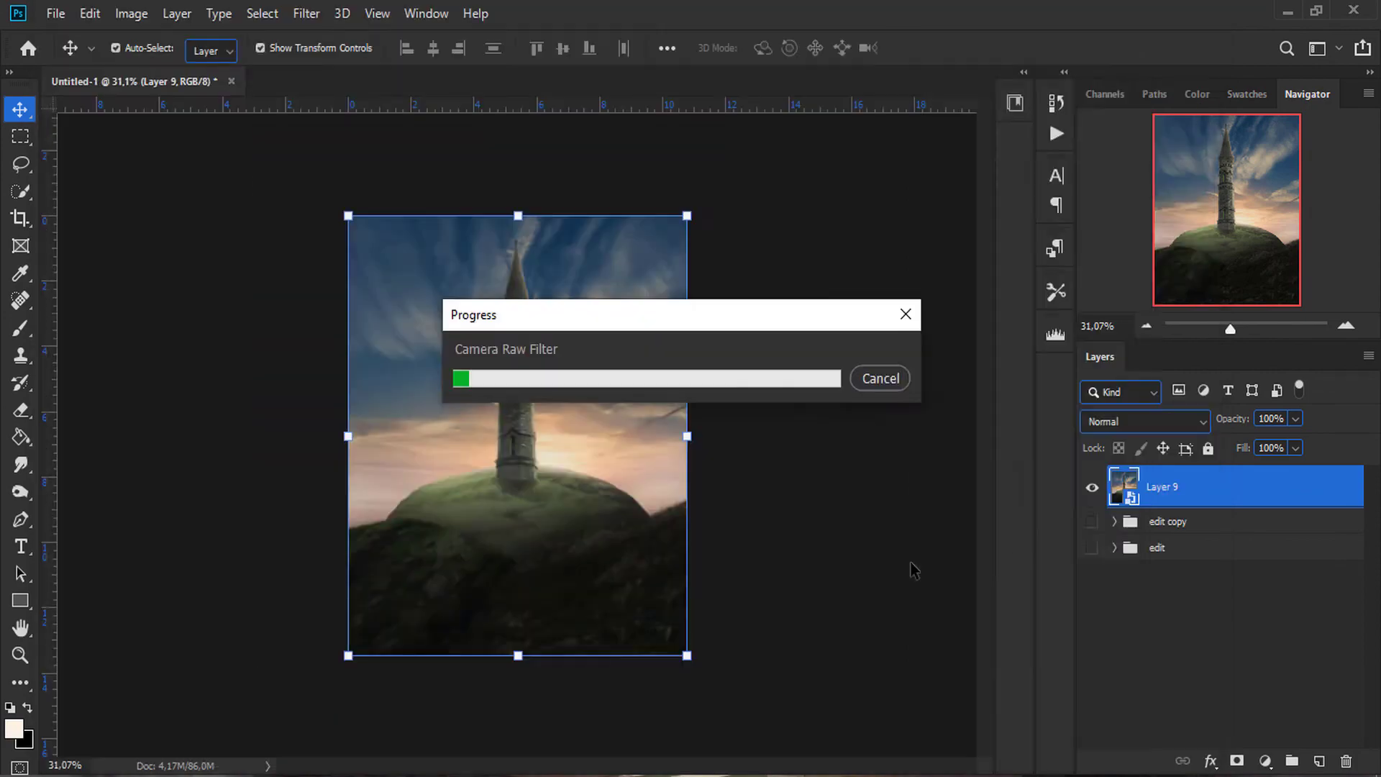